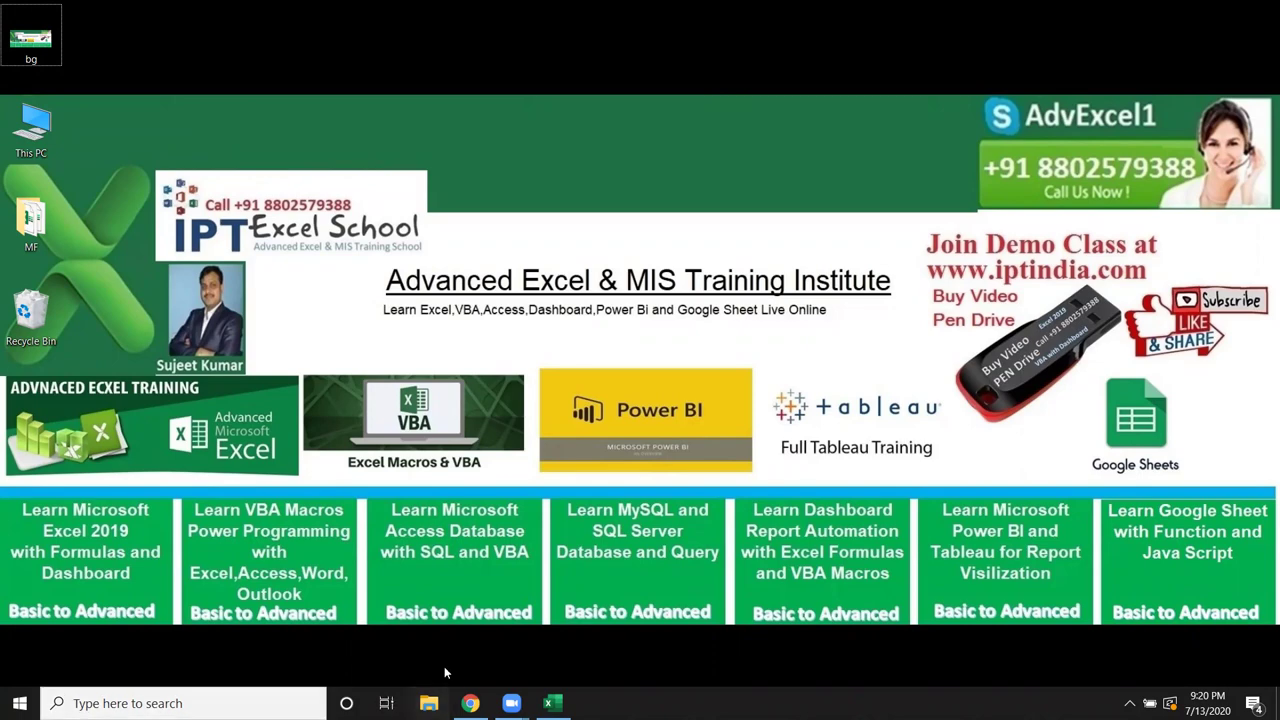
Bring Chrome's TechOnTheNet VBA Functions page to the front and scroll through the categories.
{"action": "left_click", "coordinate": [470, 703]}
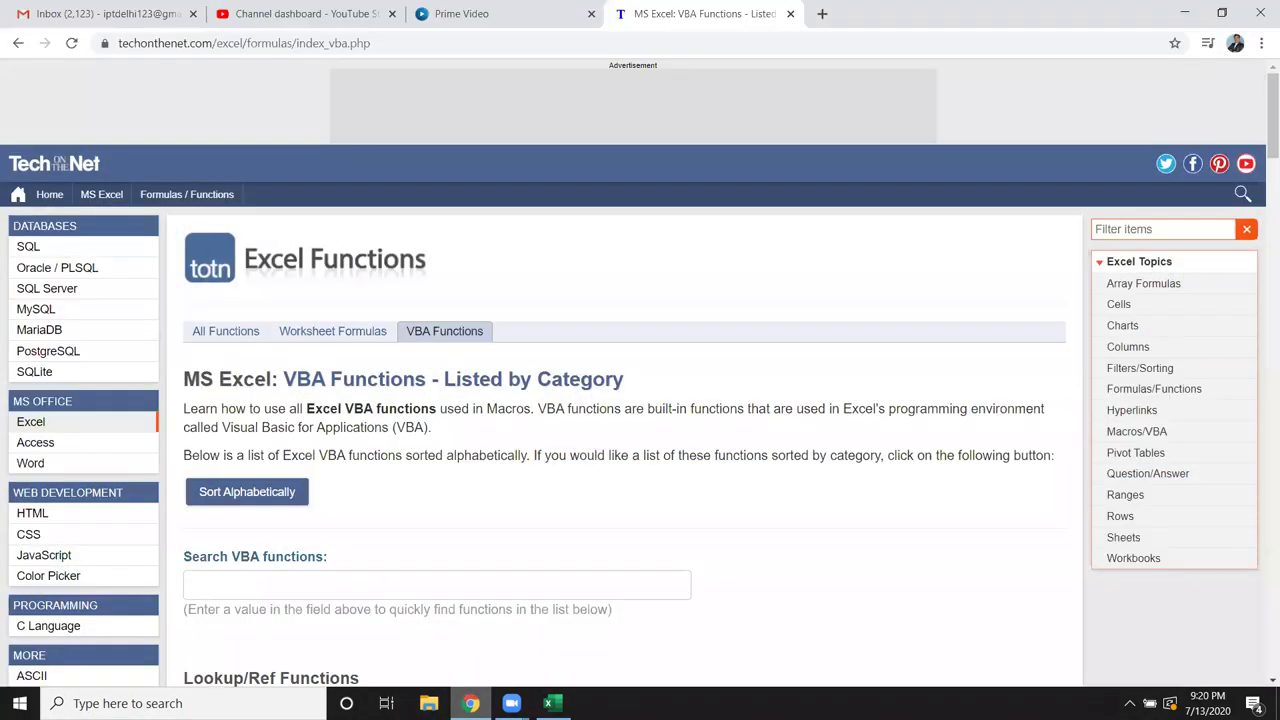
{"action": "scroll", "coordinate": [580, 480], "scroll_direction": "down", "scroll_amount": 3}
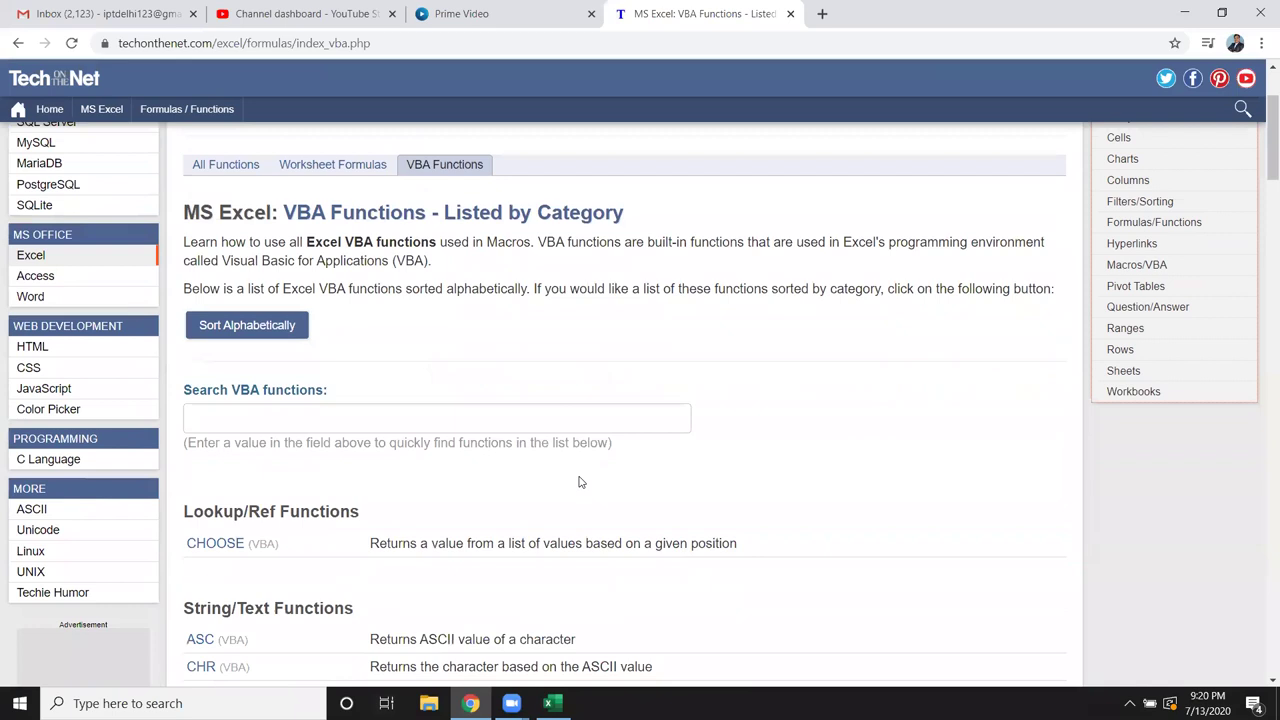
{"action": "scroll", "coordinate": [575, 482], "scroll_direction": "down", "scroll_amount": 1}
{"action": "scroll", "coordinate": [575, 482], "scroll_direction": "down", "scroll_amount": 1}
{"action": "scroll", "coordinate": [573, 481], "scroll_direction": "down", "scroll_amount": 1}
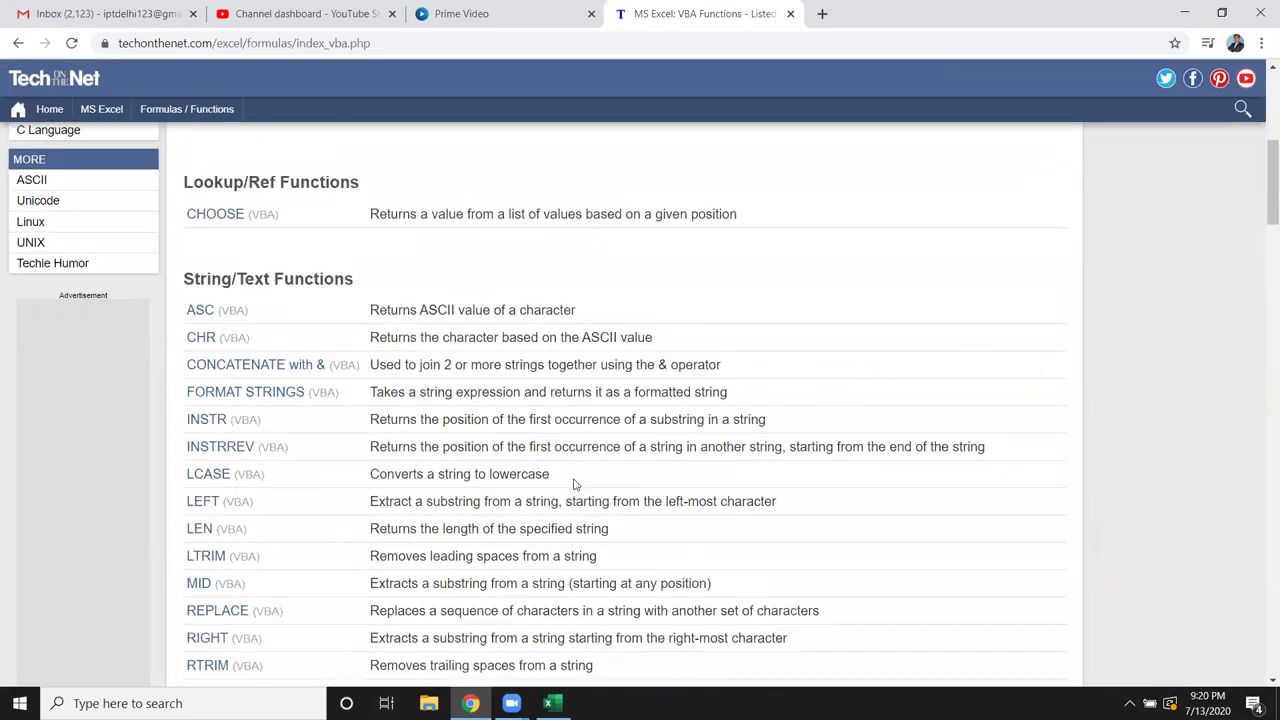
{"action": "scroll", "coordinate": [572, 480], "scroll_direction": "down", "scroll_amount": 2}
{"action": "scroll", "coordinate": [572, 480], "scroll_direction": "up", "scroll_amount": 2}
{"action": "scroll", "coordinate": [570, 477], "scroll_direction": "up", "scroll_amount": 1}
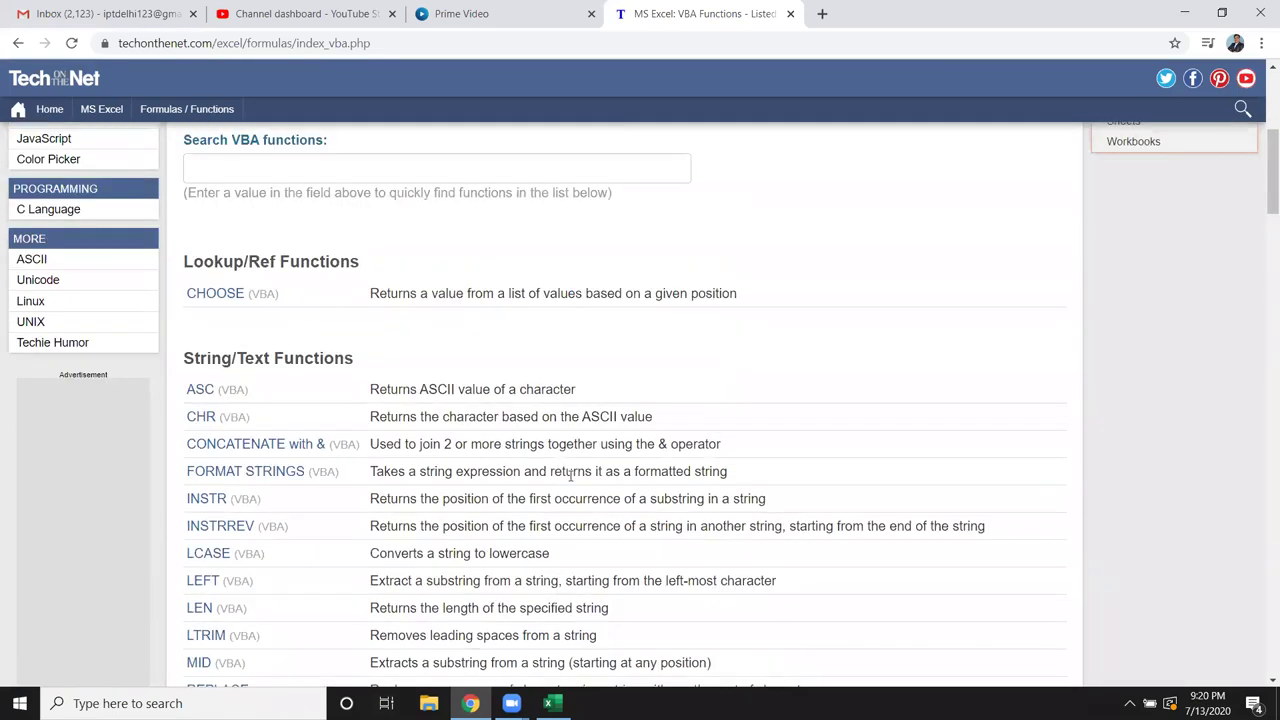
Scroll to the String/Text Functions section and briefly highlight the word String in its heading.
{"action": "scroll", "coordinate": [570, 474], "scroll_direction": "down", "scroll_amount": 1}
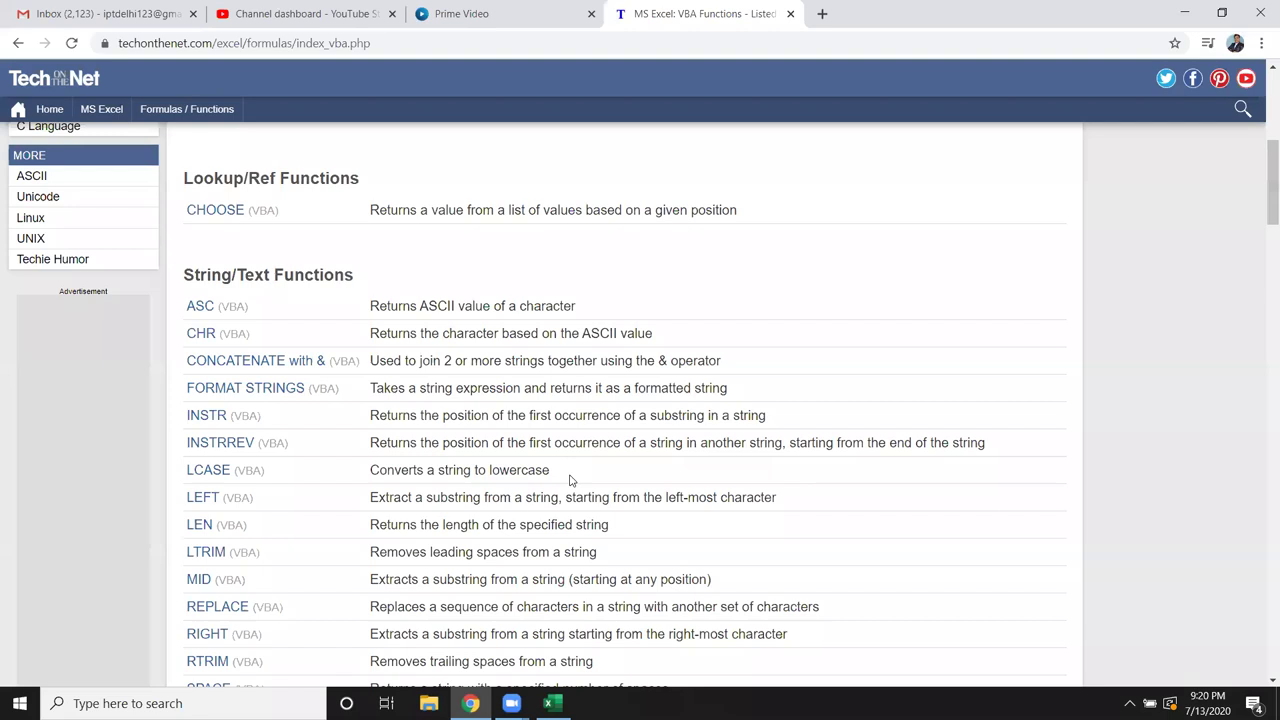
{"action": "scroll", "coordinate": [570, 482], "scroll_direction": "down", "scroll_amount": 1}
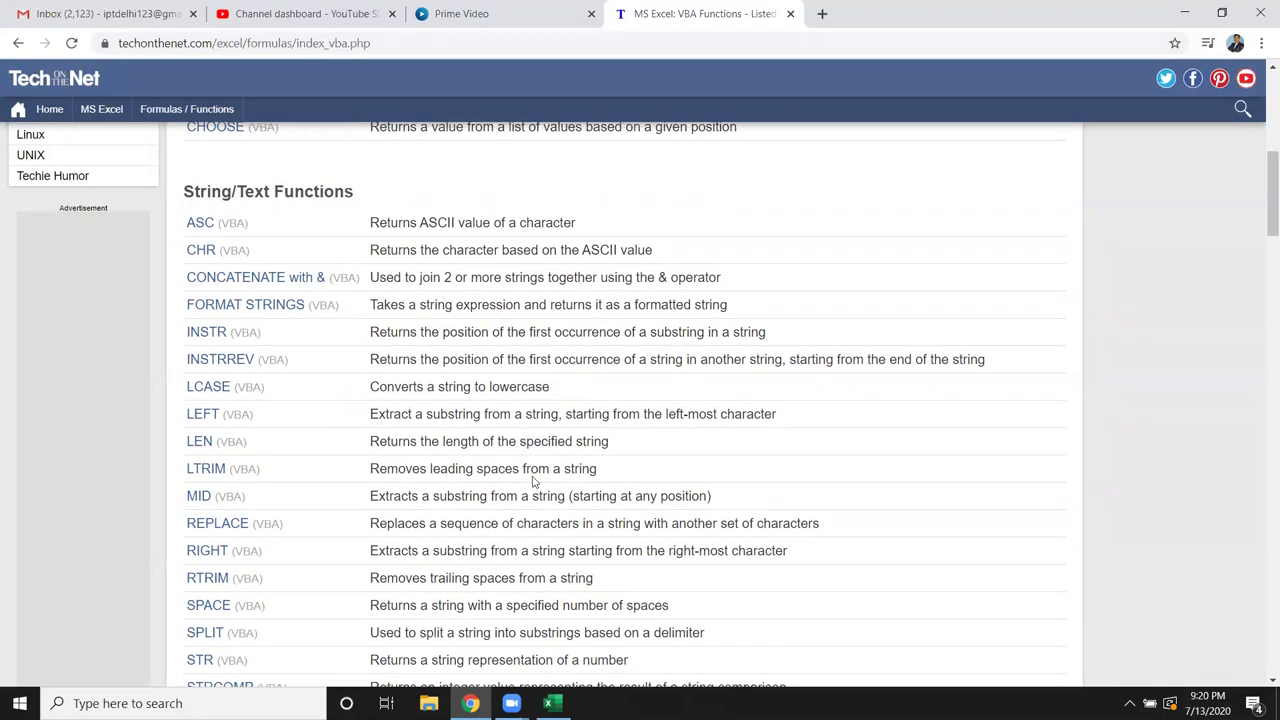
{"action": "scroll", "coordinate": [535, 483], "scroll_direction": "up", "scroll_amount": 2}
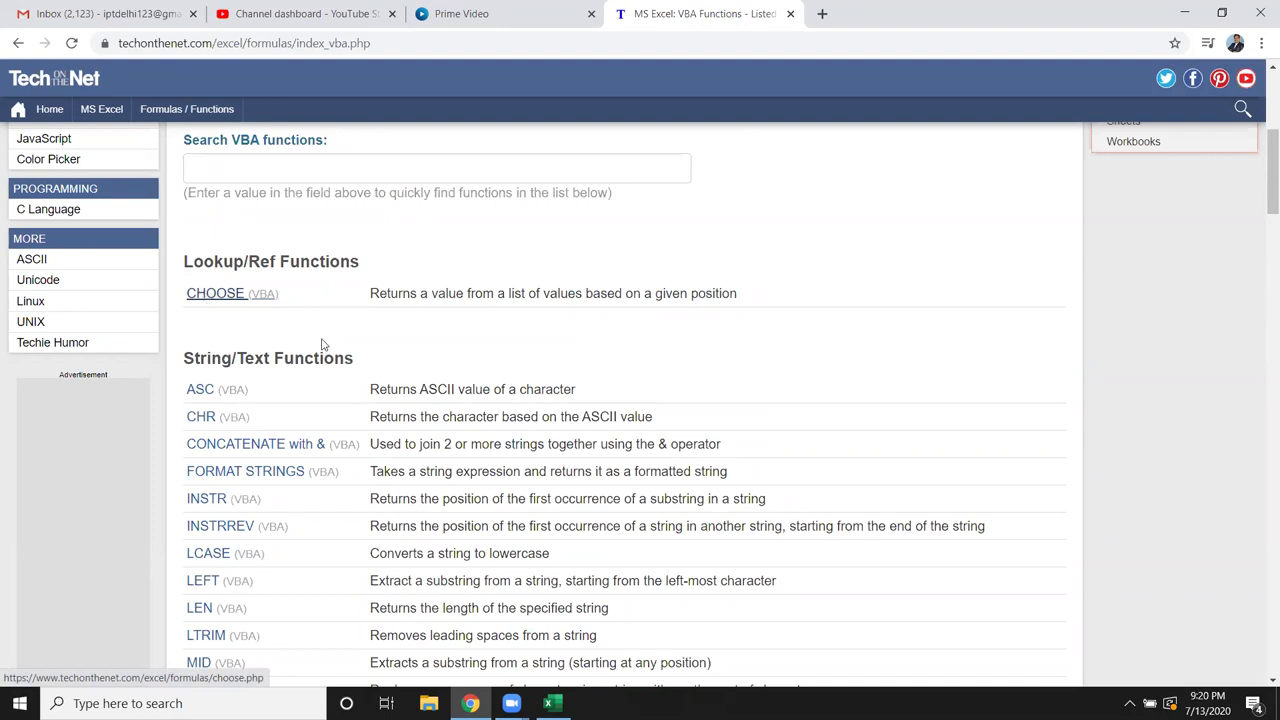
{"action": "scroll", "coordinate": [432, 458], "scroll_direction": "down", "scroll_amount": 1}
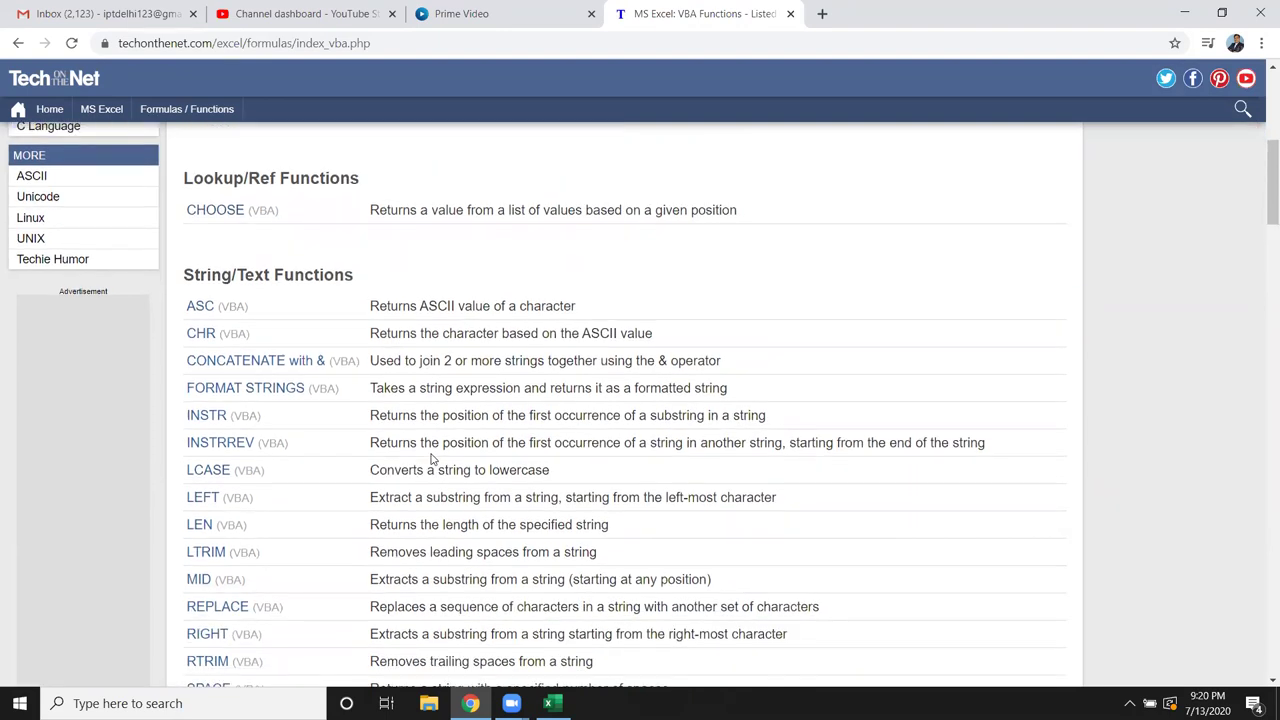
{"action": "scroll", "coordinate": [430, 450], "scroll_direction": "down", "scroll_amount": 1}
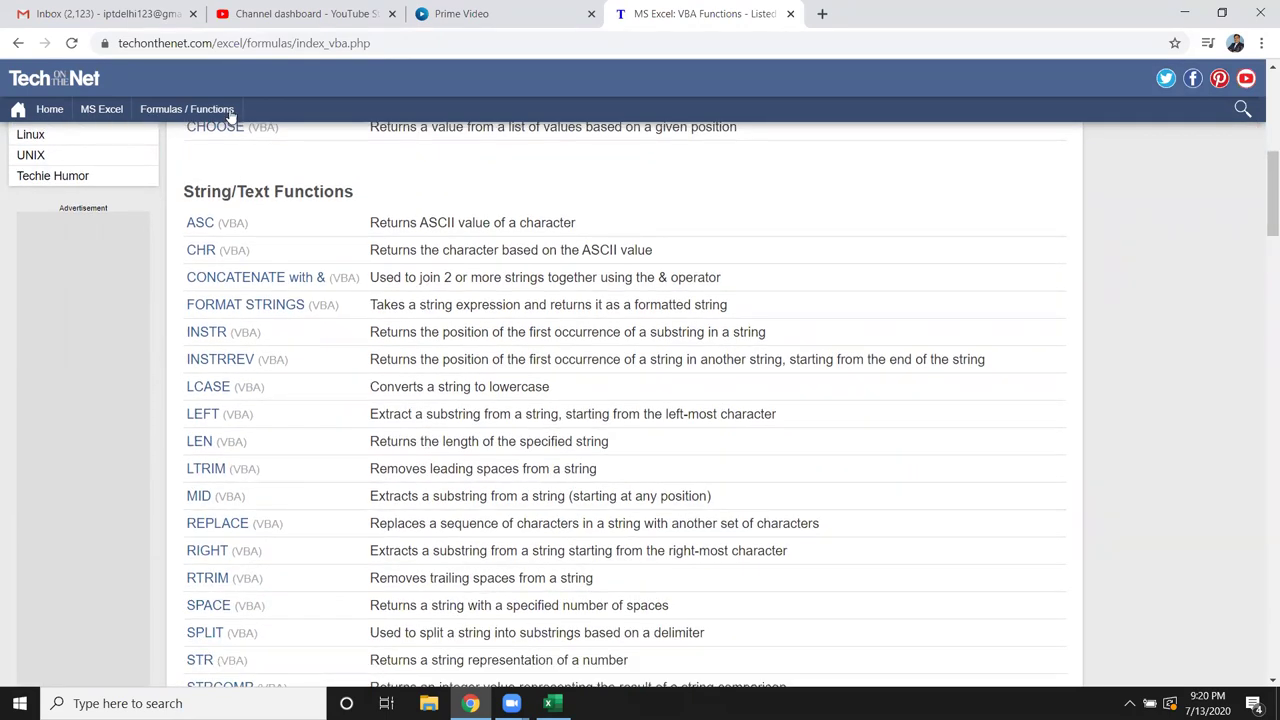
{"action": "double_click", "coordinate": [200, 192]}
{"action": "left_click", "coordinate": [297, 193]}
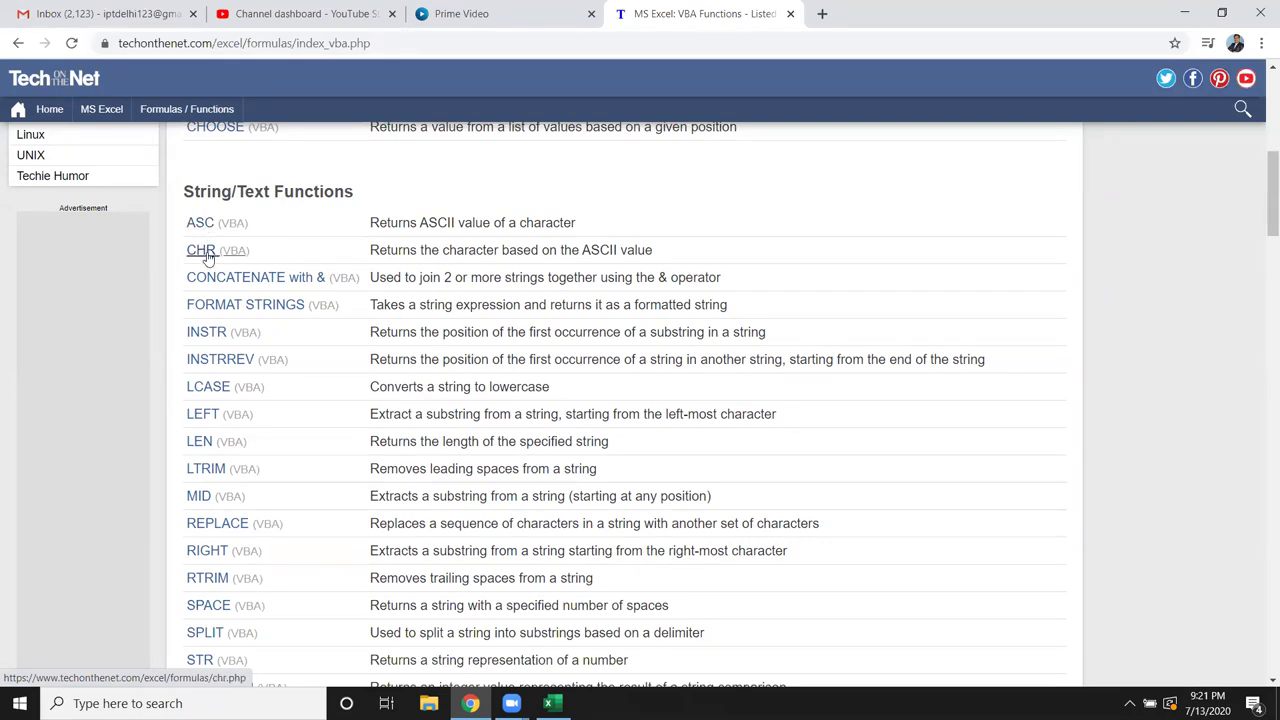
In Book1, put A in E8 and =CODE(E8) in F8 to get 65.
{"action": "key", "text": "alt+Tab"}
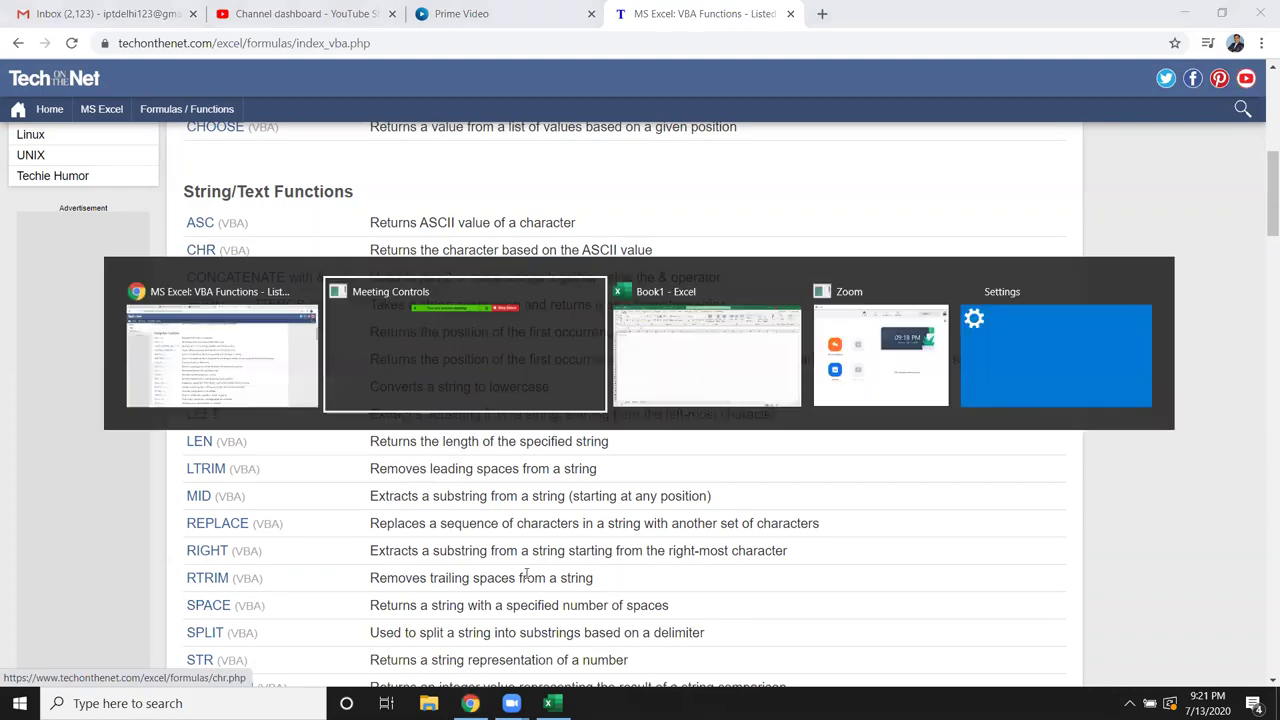
{"action": "left_click", "coordinate": [548, 703]}
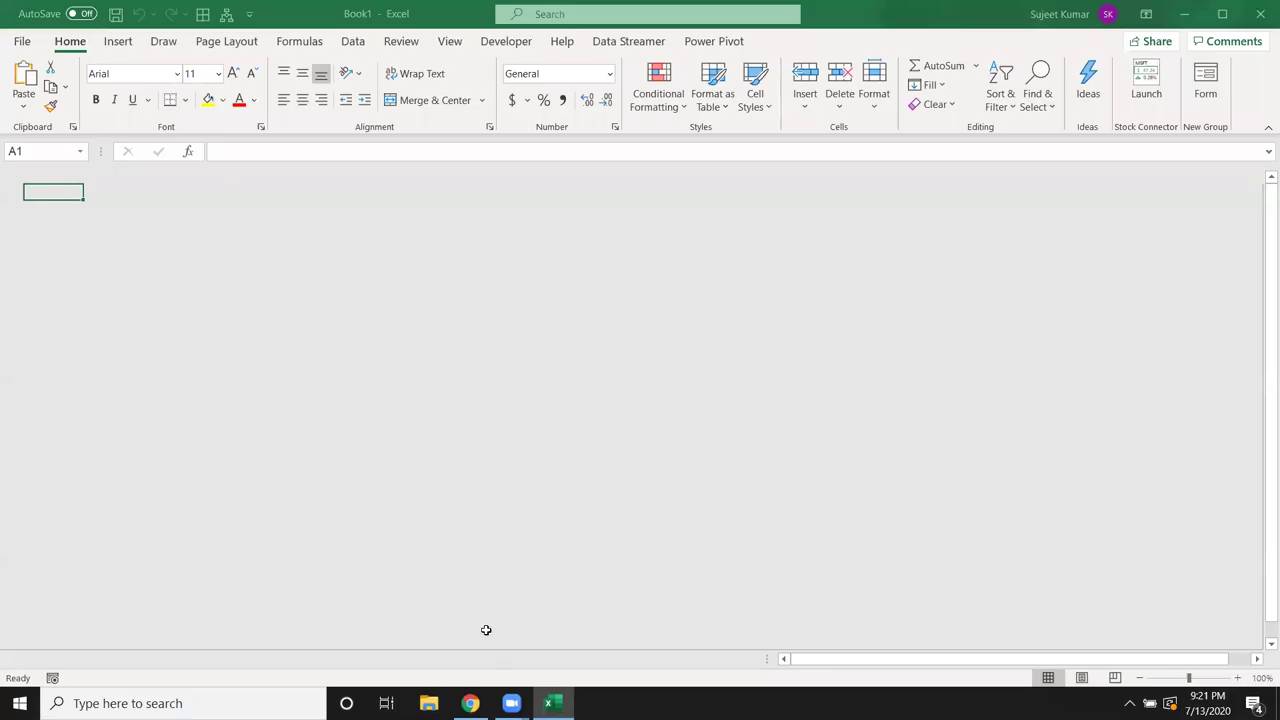
{"action": "left_click", "coordinate": [267, 306]}
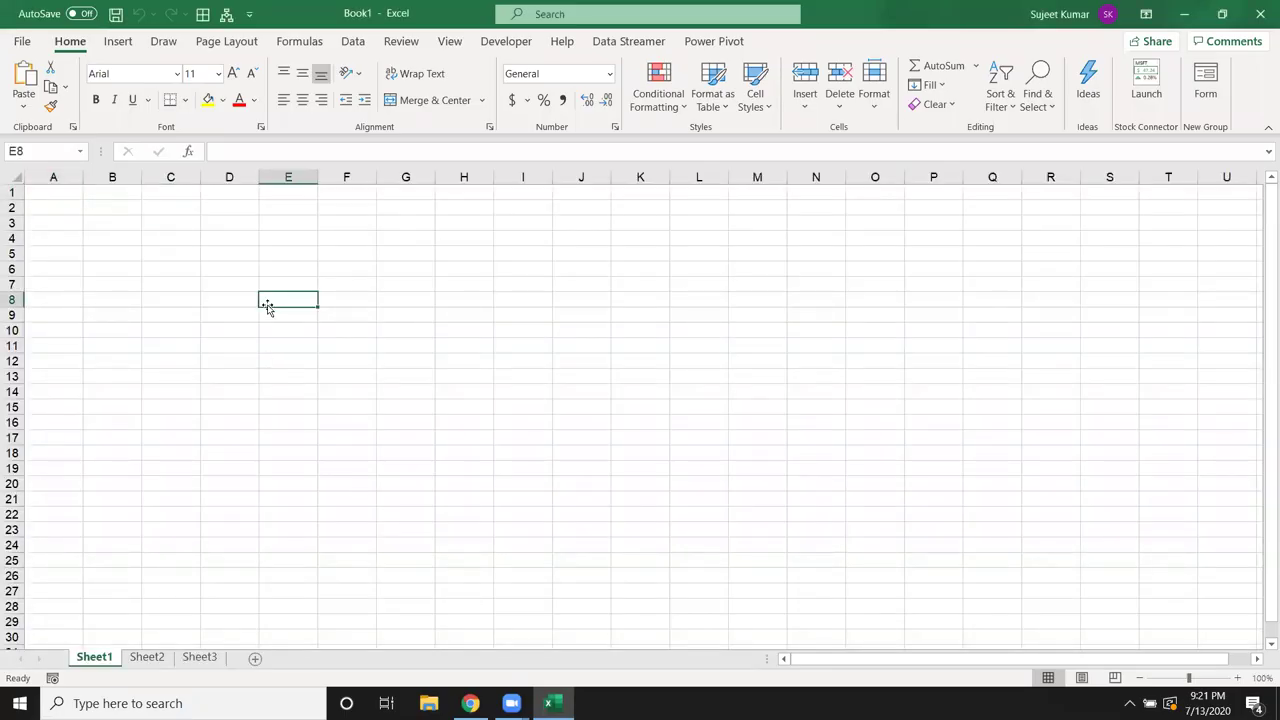
{"action": "key", "text": "Tab"}
{"action": "type", "text": "=cod"}
{"action": "key", "text": "Tab"}
{"action": "left_click", "coordinate": [267, 306]}
{"action": "type", "text": ")"}
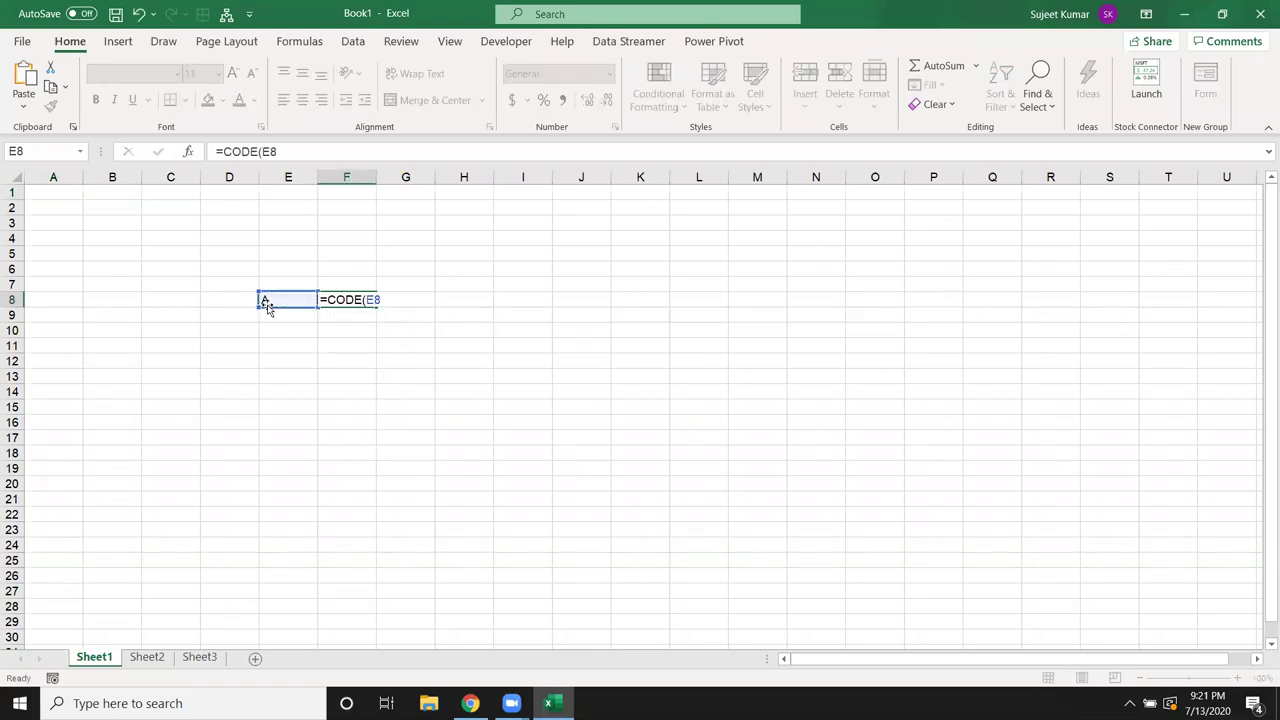
{"action": "key", "text": "Return"}
Enter =CHAR(F8) in G8 to turn 65 back into A, then return to Chrome.
{"action": "left_click", "coordinate": [403, 301]}
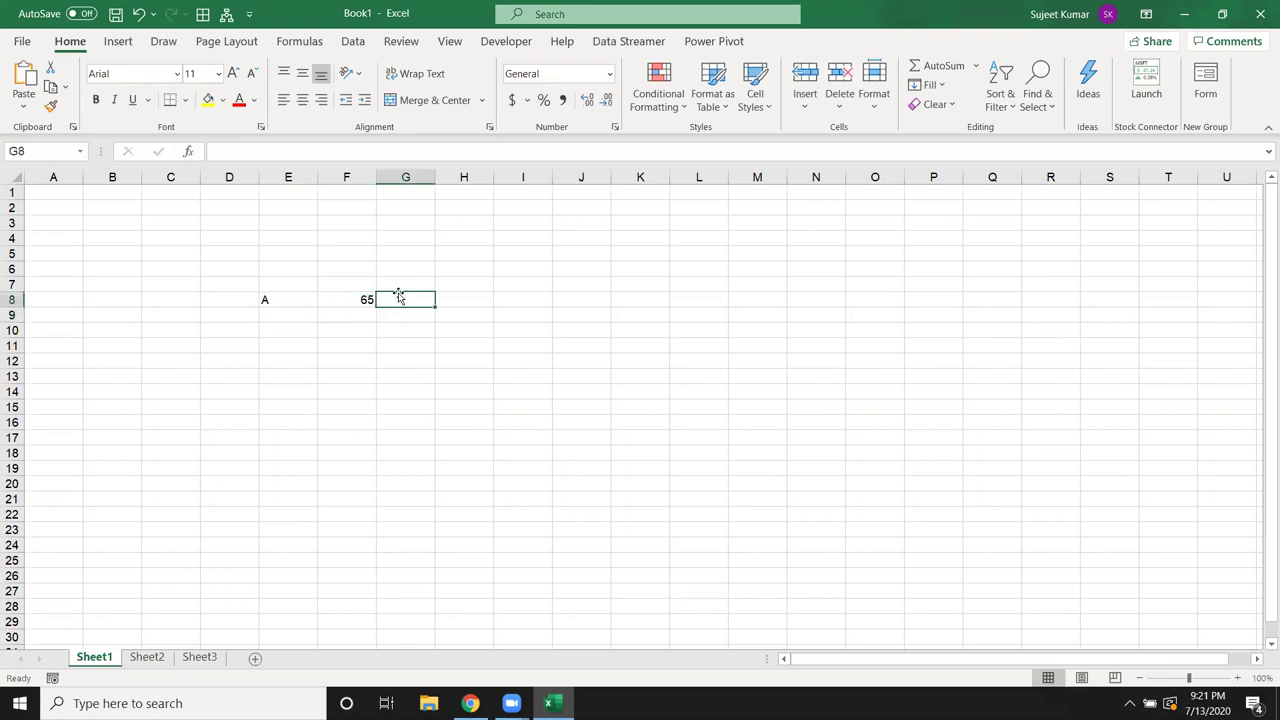
{"action": "left_click", "coordinate": [362, 300]}
{"action": "left_click", "coordinate": [423, 301]}
{"action": "type", "text": "="}
{"action": "type", "text": "ch"}
{"action": "key", "text": "Tab"}
{"action": "key", "text": "Left"}
{"action": "key", "text": "Return"}
{"action": "left_click", "coordinate": [423, 301]}
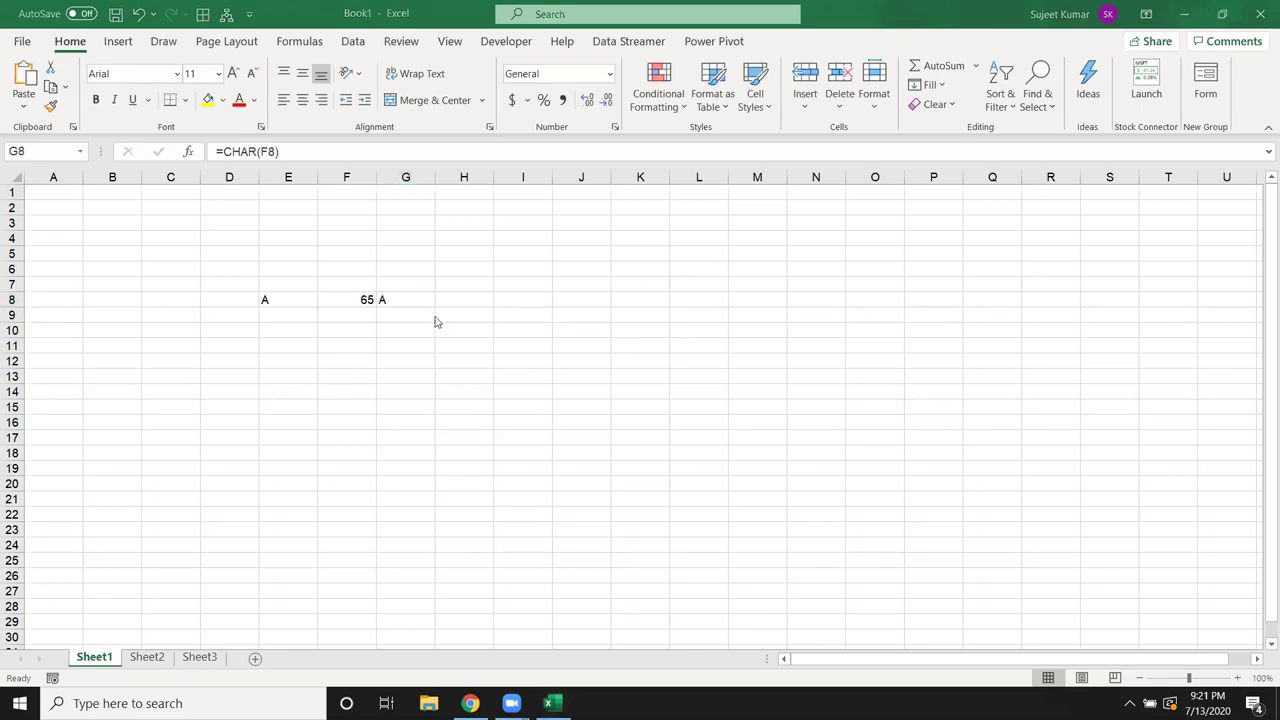
{"action": "left_click", "coordinate": [511, 703]}
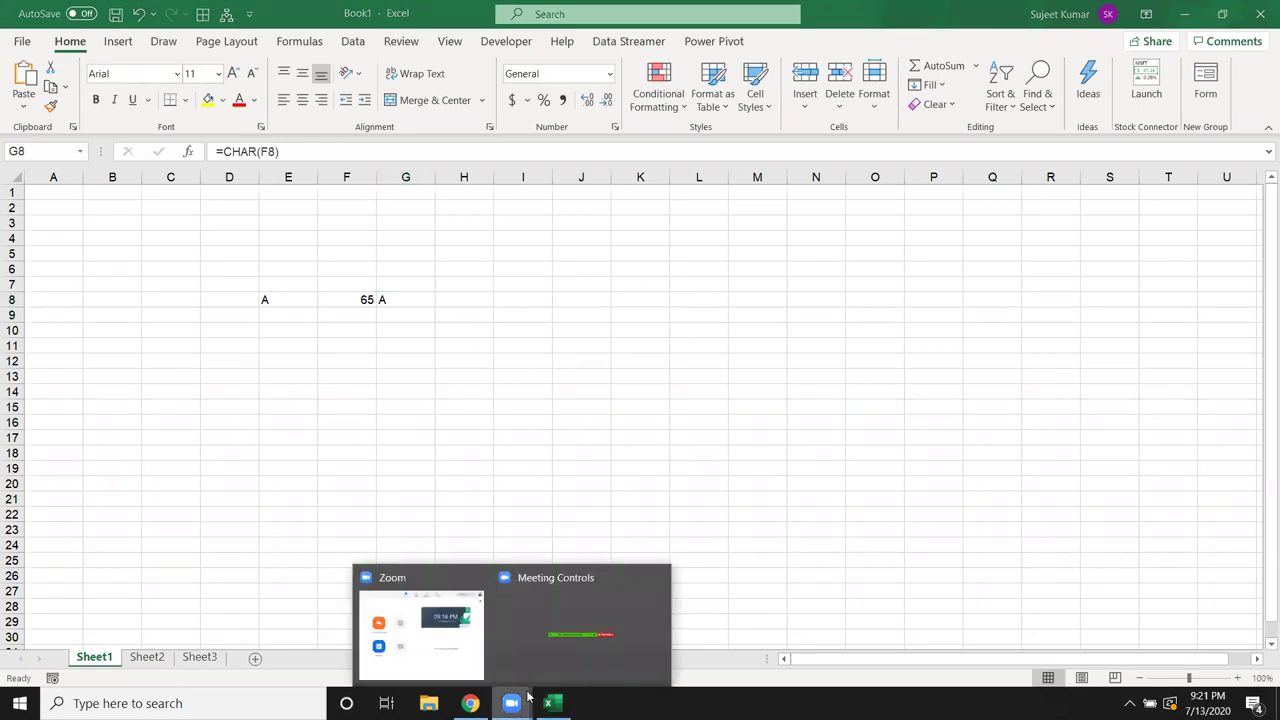
{"action": "left_click", "coordinate": [469, 703]}
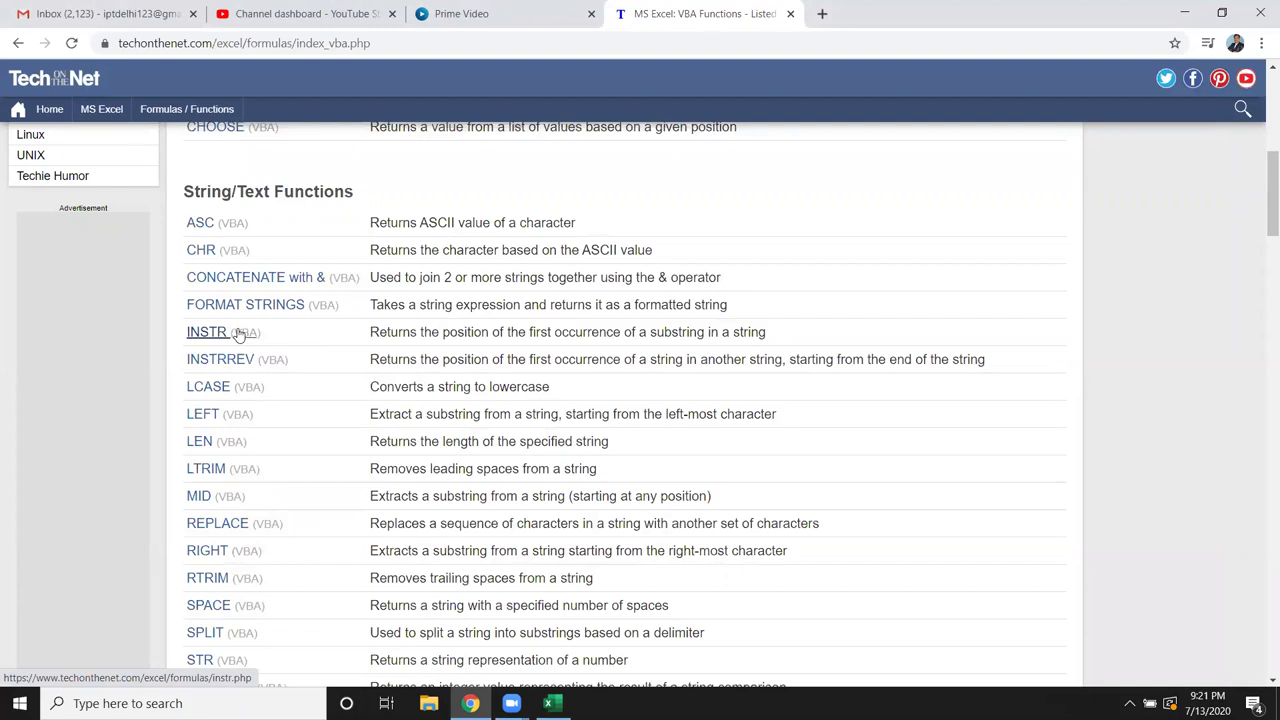
Highlight the ASC through INSTRREV entries and parts of the INSTR, LCASE and LEFT descriptions.
{"action": "mouse_move", "coordinate": [274, 338]}
{"action": "left_mouse_down"}
{"action": "mouse_move", "coordinate": [172, 351]}
{"action": "mouse_move", "coordinate": [178, 342]}
{"action": "left_mouse_up"}
{"action": "left_click_drag", "start_coordinate": [303, 367], "coordinate": [186, 362]}
{"action": "left_click_drag", "start_coordinate": [370, 332], "coordinate": [410, 332]}
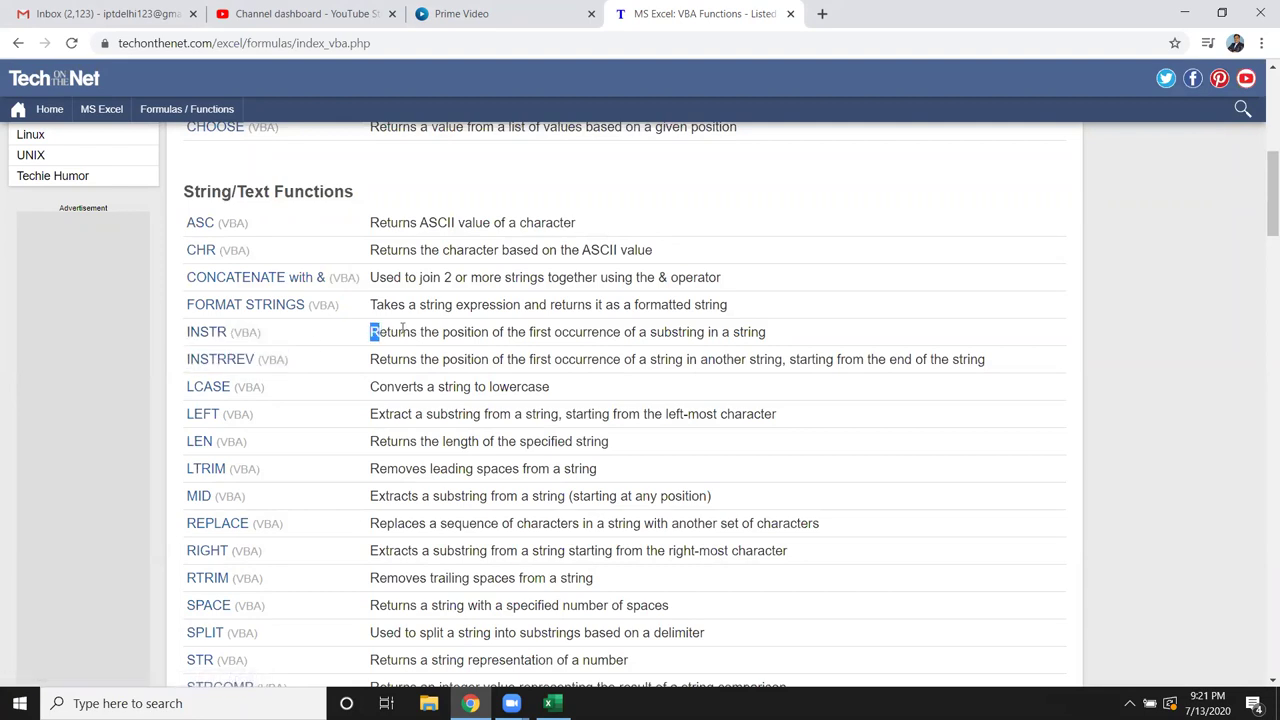
{"action": "left_click_drag", "start_coordinate": [778, 338], "coordinate": [733, 332]}
{"action": "left_click", "coordinate": [533, 387]}
{"action": "left_click_drag", "start_coordinate": [550, 387], "coordinate": [479, 390]}
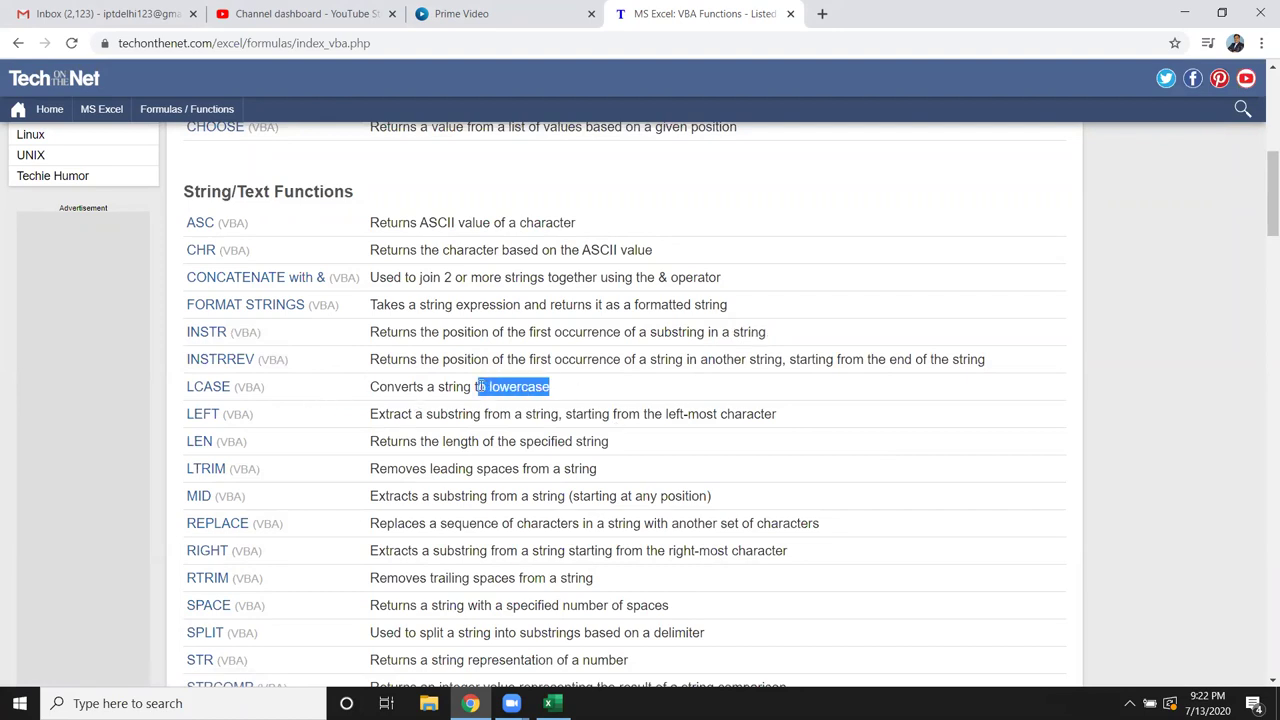
{"action": "left_click_drag", "start_coordinate": [790, 424], "coordinate": [686, 414]}
Highlight the LEN, MID, REPLACE, RIGHT, RTRIM and SPACE descriptions while scrolling down.
{"action": "scroll", "coordinate": [618, 380], "scroll_direction": "down", "scroll_amount": 2}
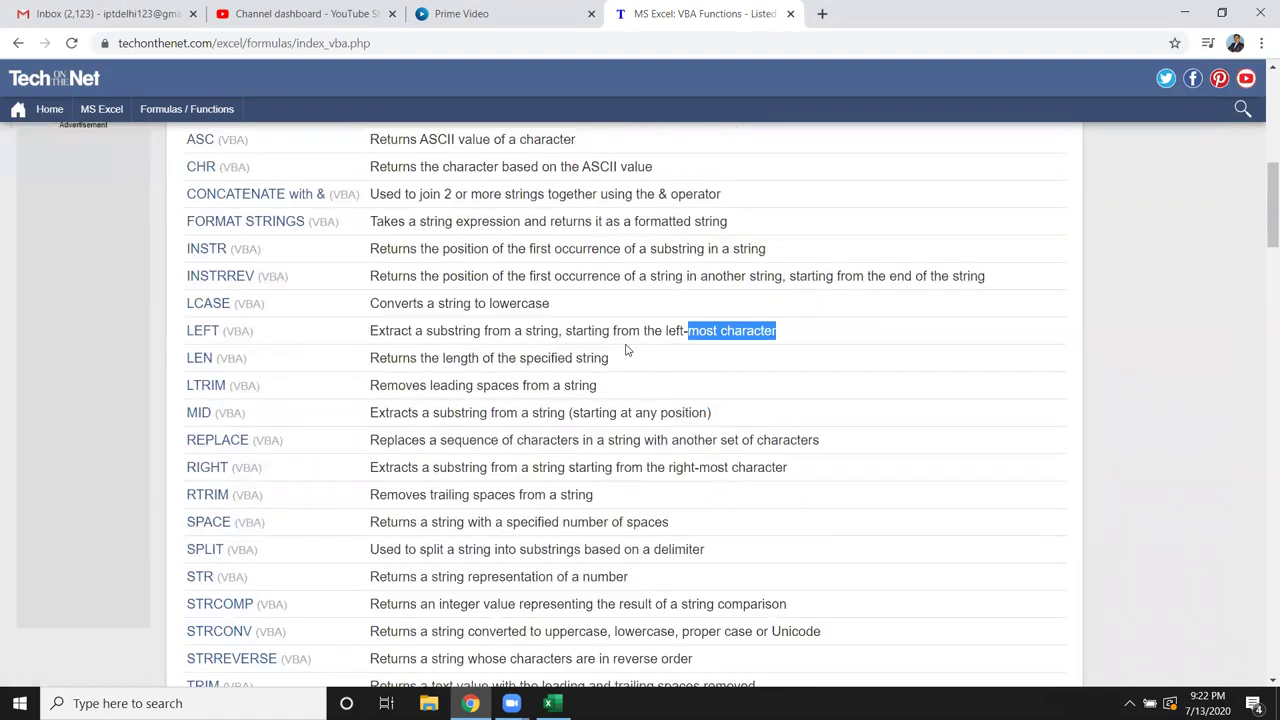
{"action": "left_click", "coordinate": [601, 364]}
{"action": "mouse_move", "coordinate": [608, 360]}
{"action": "left_mouse_down"}
{"action": "mouse_move", "coordinate": [552, 371]}
{"action": "mouse_move", "coordinate": [566, 387]}
{"action": "left_mouse_up"}
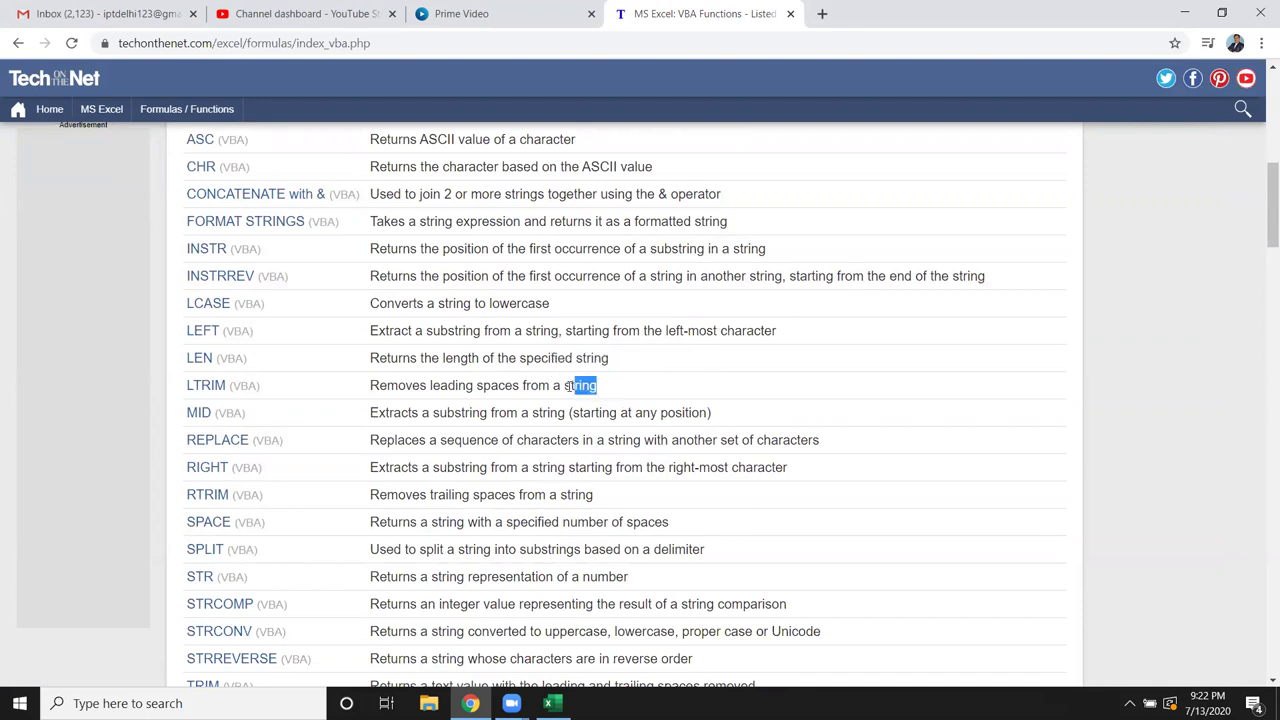
{"action": "left_click_drag", "start_coordinate": [711, 413], "coordinate": [612, 414]}
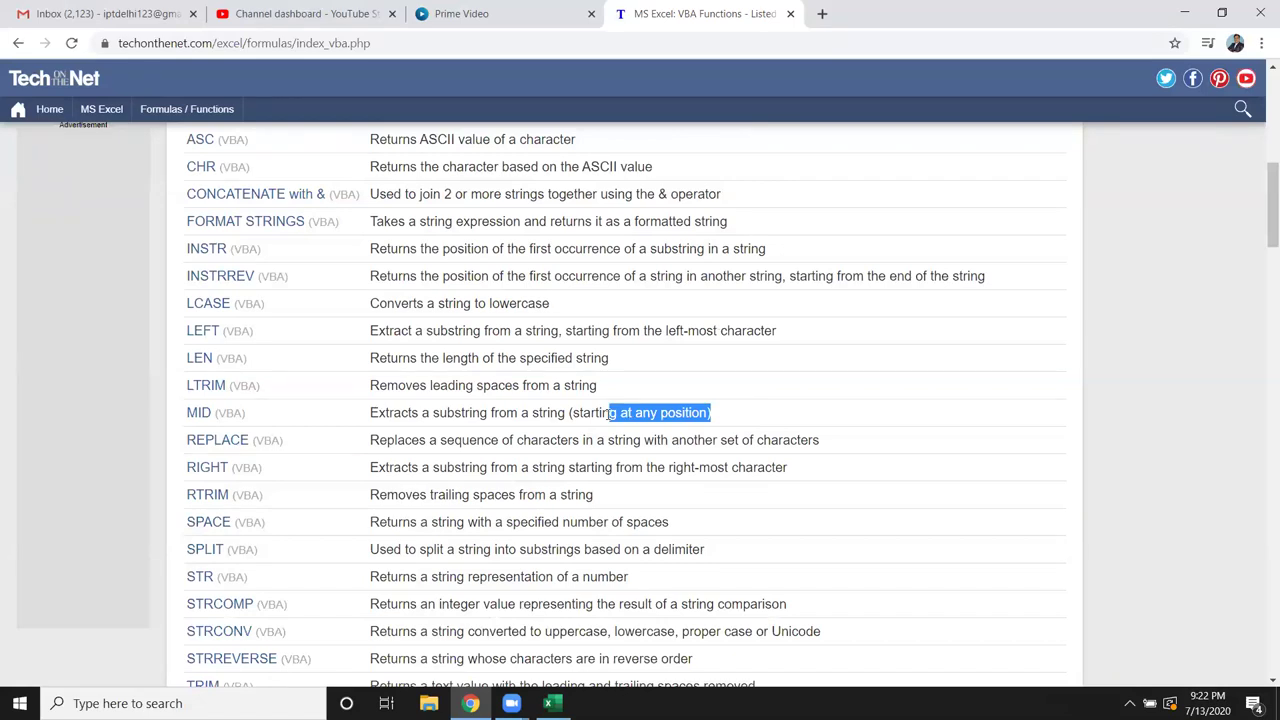
{"action": "left_click_drag", "start_coordinate": [825, 443], "coordinate": [739, 441]}
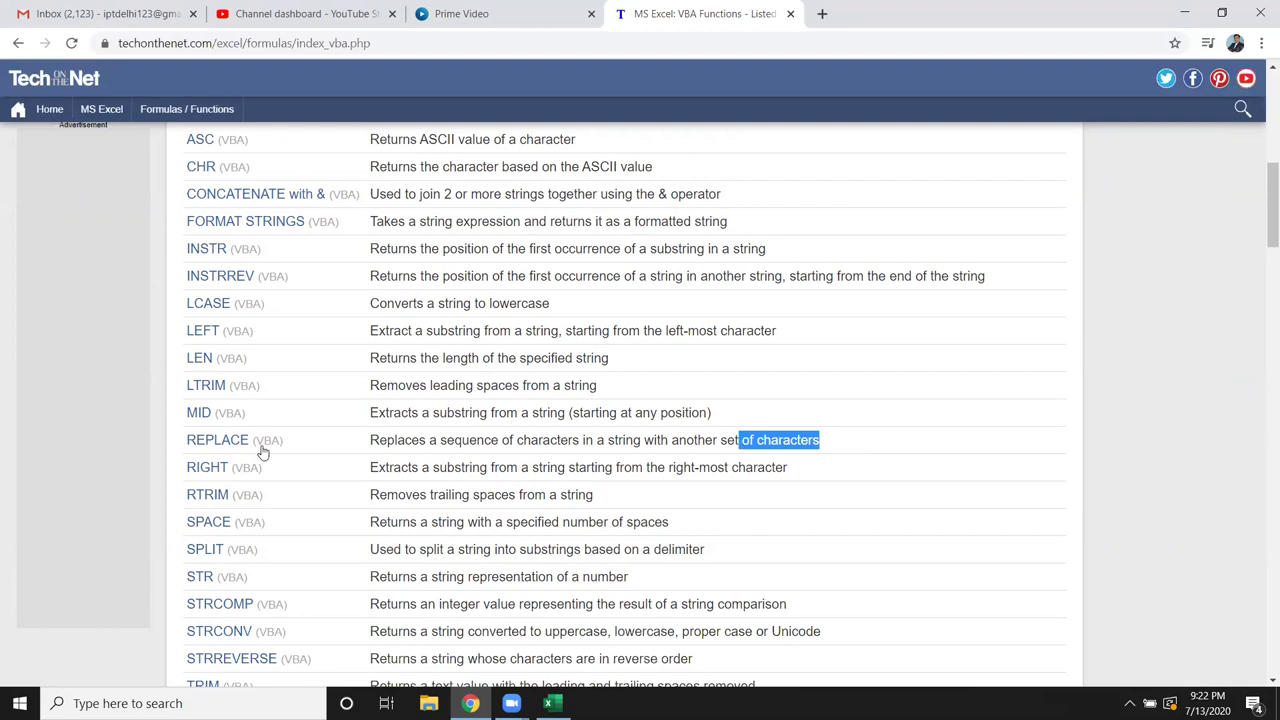
{"action": "triple_click", "coordinate": [485, 470]}
{"action": "double_click", "coordinate": [495, 494]}
{"action": "left_click", "coordinate": [501, 525]}
{"action": "triple_click", "coordinate": [501, 522]}
Highlight the SPLIT, STRCOMP and STRCONV descriptions further down the String/Text list.
{"action": "scroll", "coordinate": [503, 527], "scroll_direction": "down", "scroll_amount": 1}
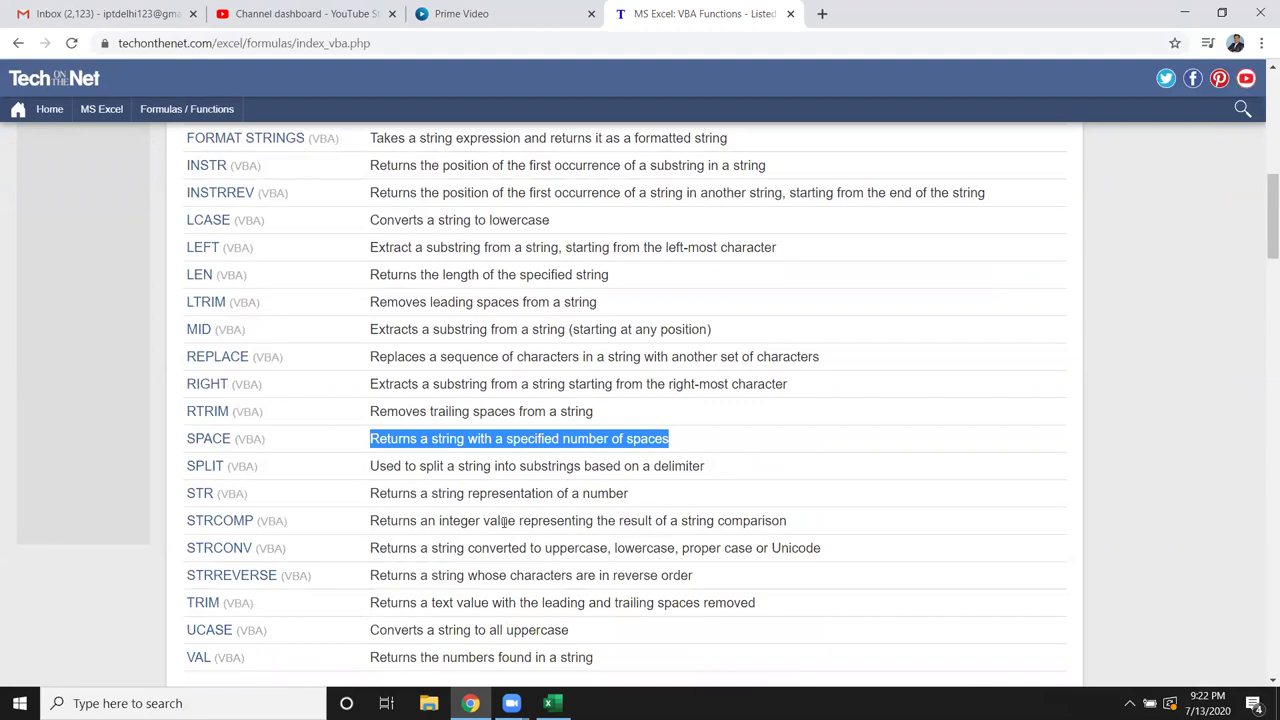
{"action": "left_click", "coordinate": [517, 466]}
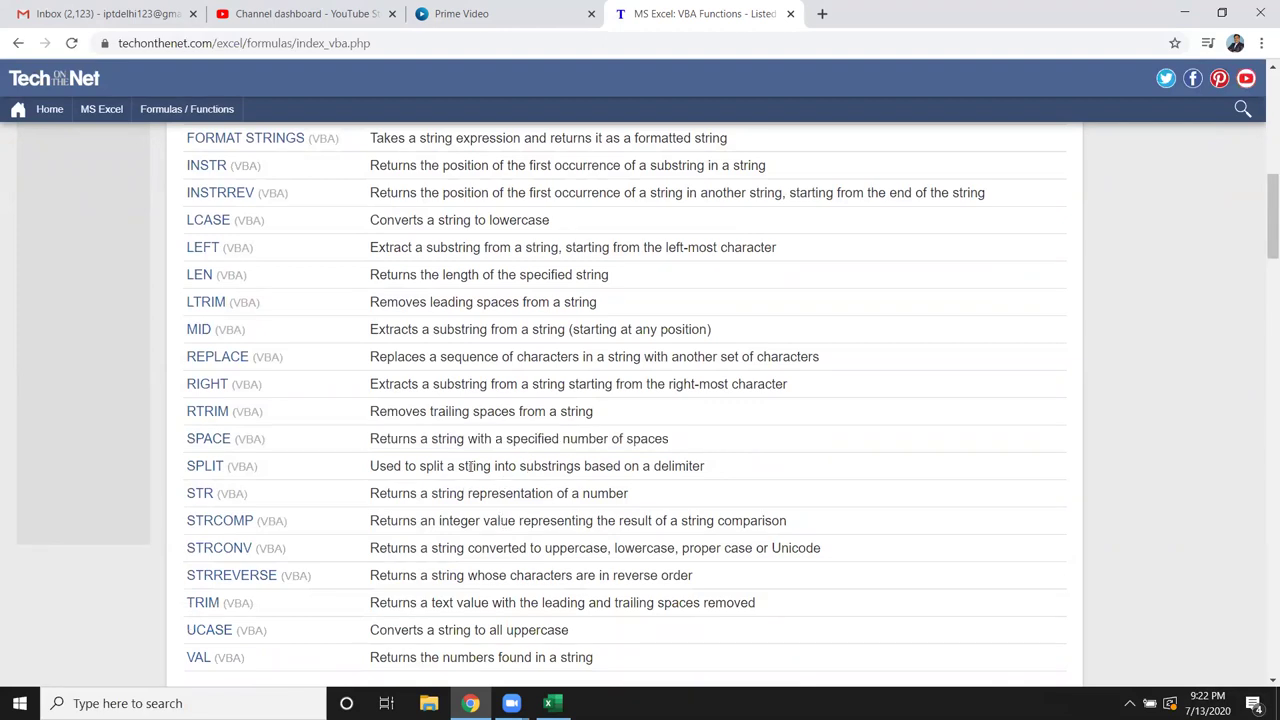
{"action": "triple_click", "coordinate": [470, 466]}
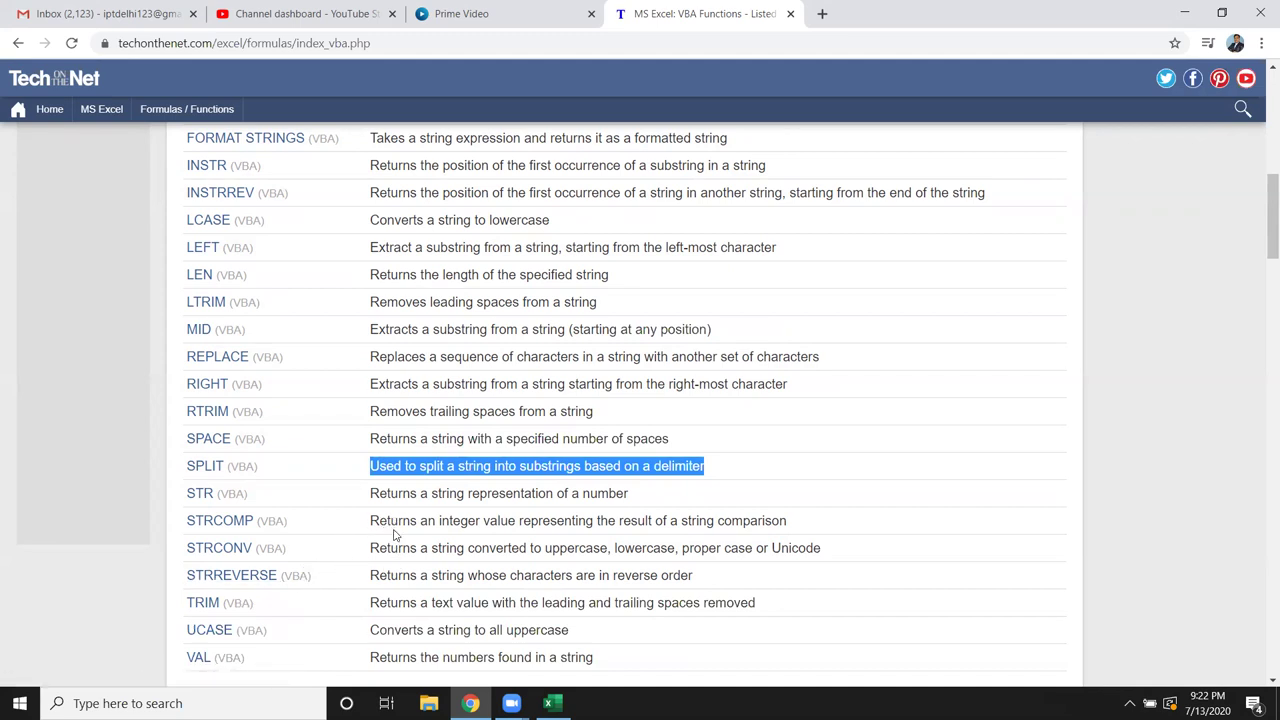
{"action": "triple_click", "coordinate": [398, 522]}
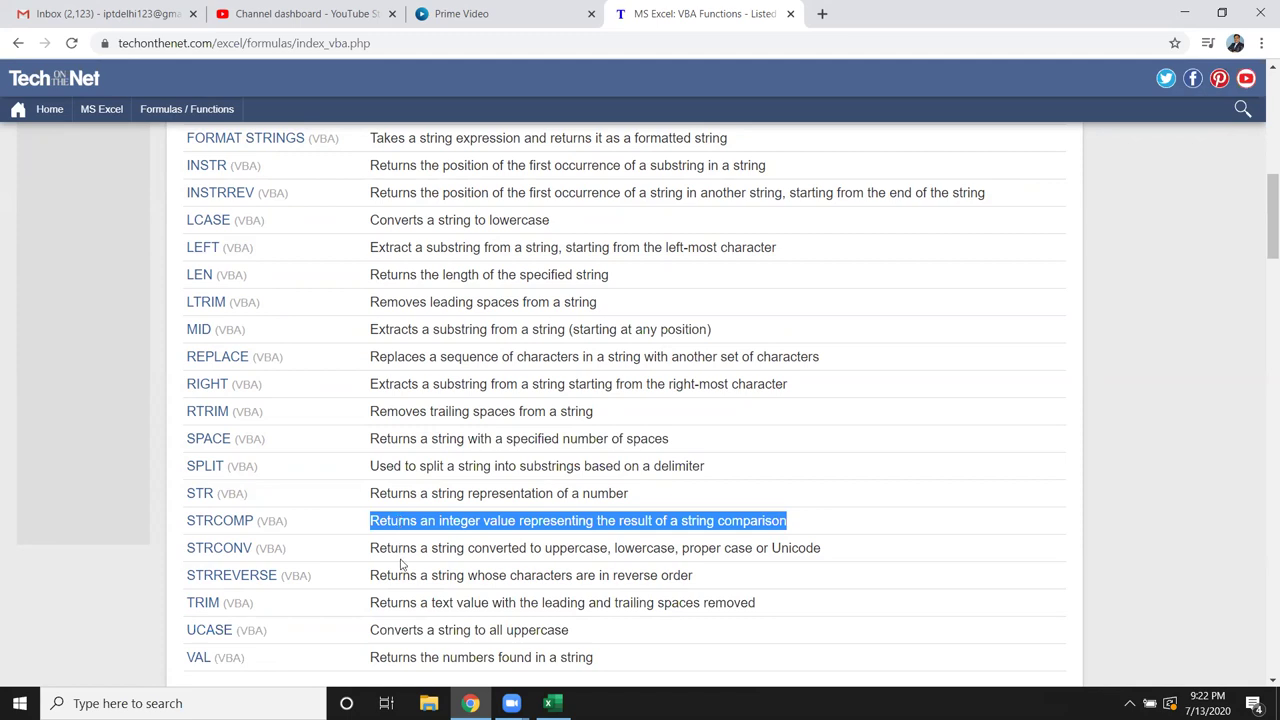
{"action": "left_click", "coordinate": [401, 561]}
{"action": "double_click", "coordinate": [401, 556]}
{"action": "scroll", "coordinate": [401, 565], "scroll_direction": "down", "scroll_amount": 2}
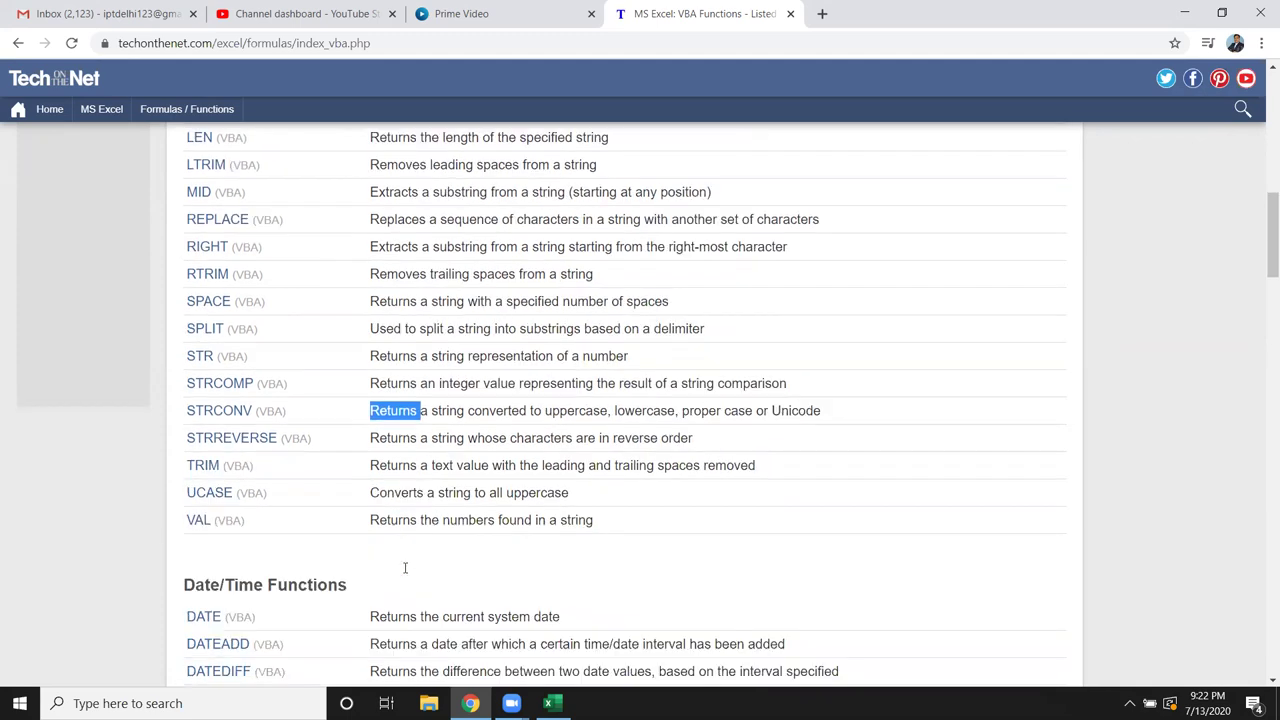
{"action": "scroll", "coordinate": [425, 484], "scroll_direction": "up", "scroll_amount": 3}
{"action": "scroll", "coordinate": [425, 484], "scroll_direction": "up", "scroll_amount": 2}
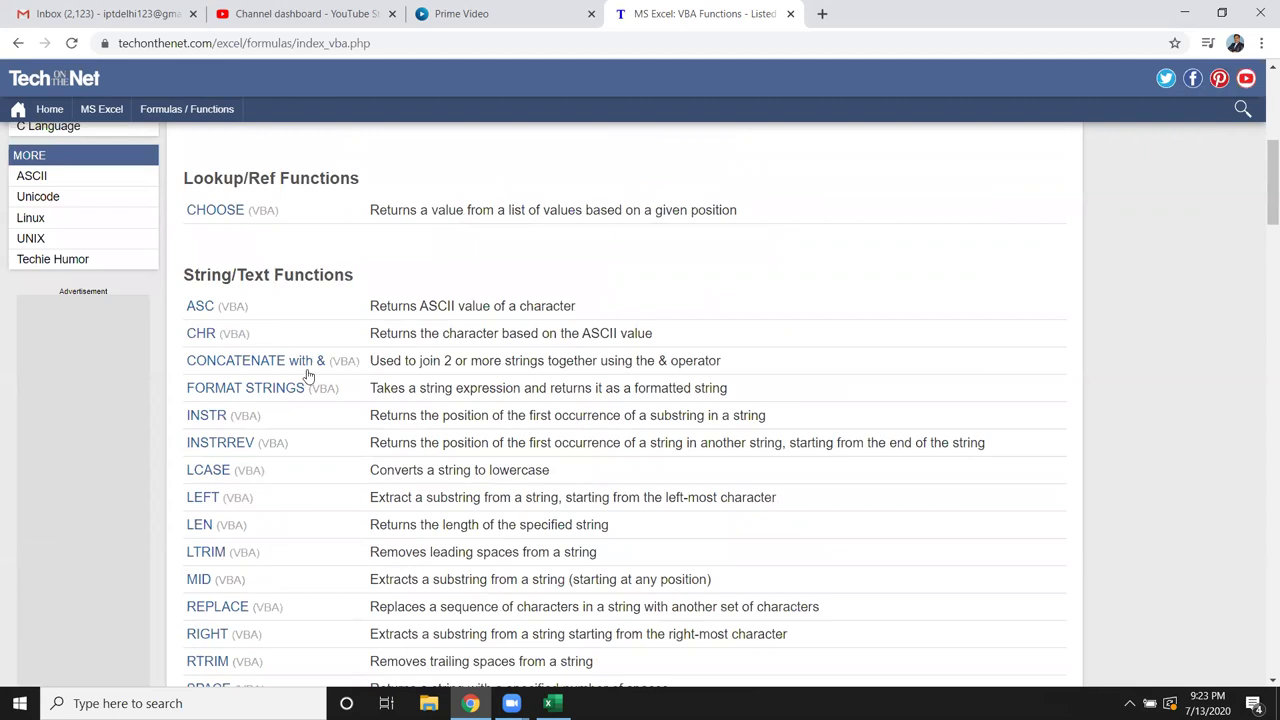
{"action": "key", "text": "alt+Tab"}
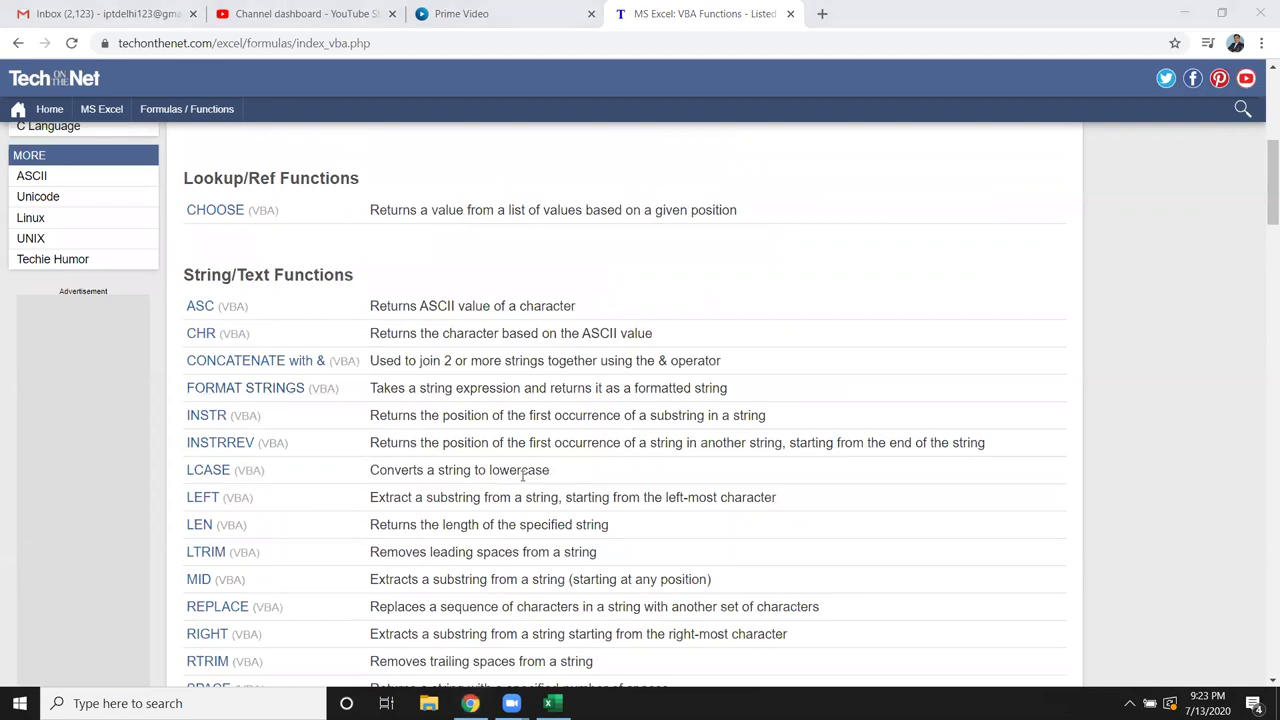
Launch Screen Recorder from Windows Search ('sc') and minimize Chrome to reveal Excel.
{"action": "left_click", "coordinate": [148, 703]}
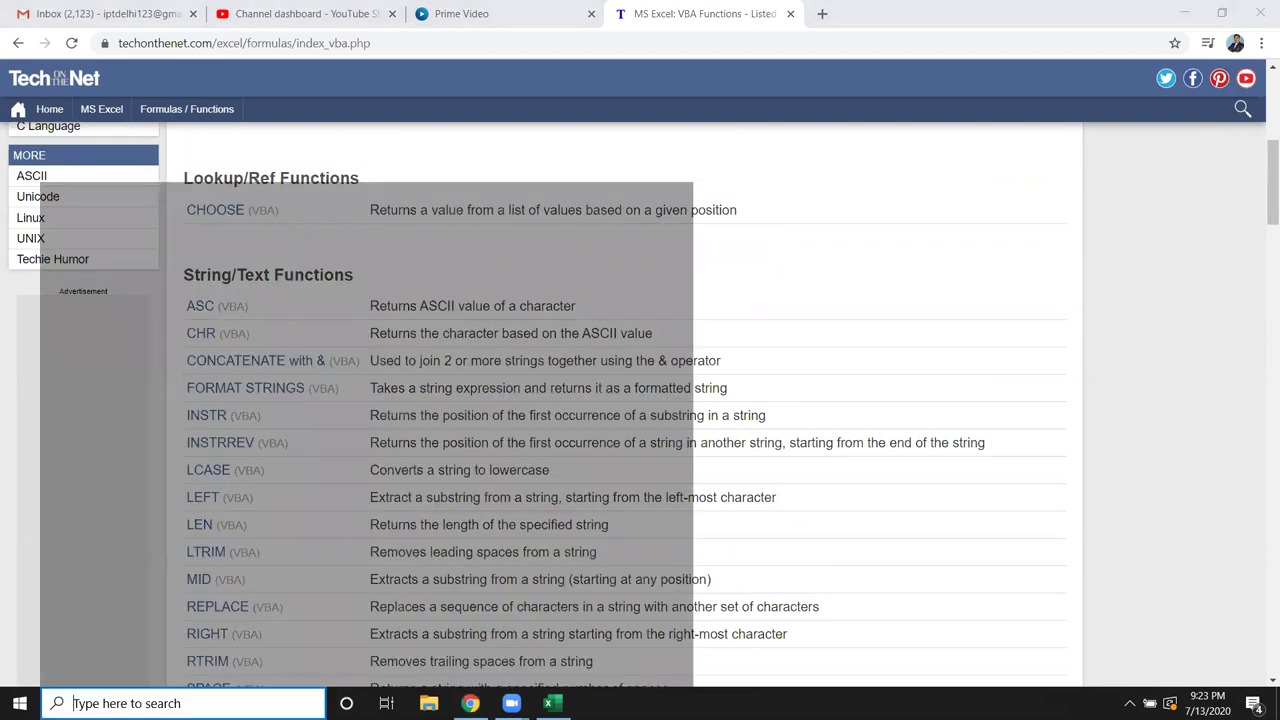
{"action": "type", "text": "s"}
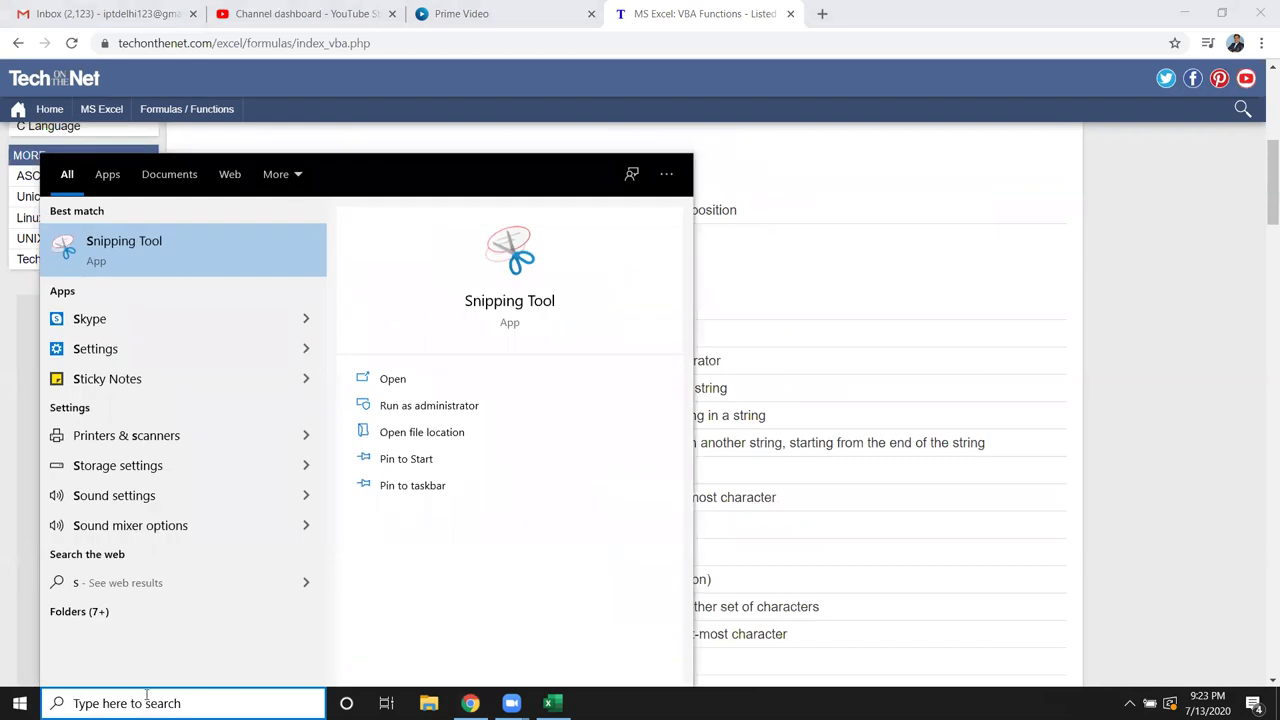
{"action": "type", "text": "c"}
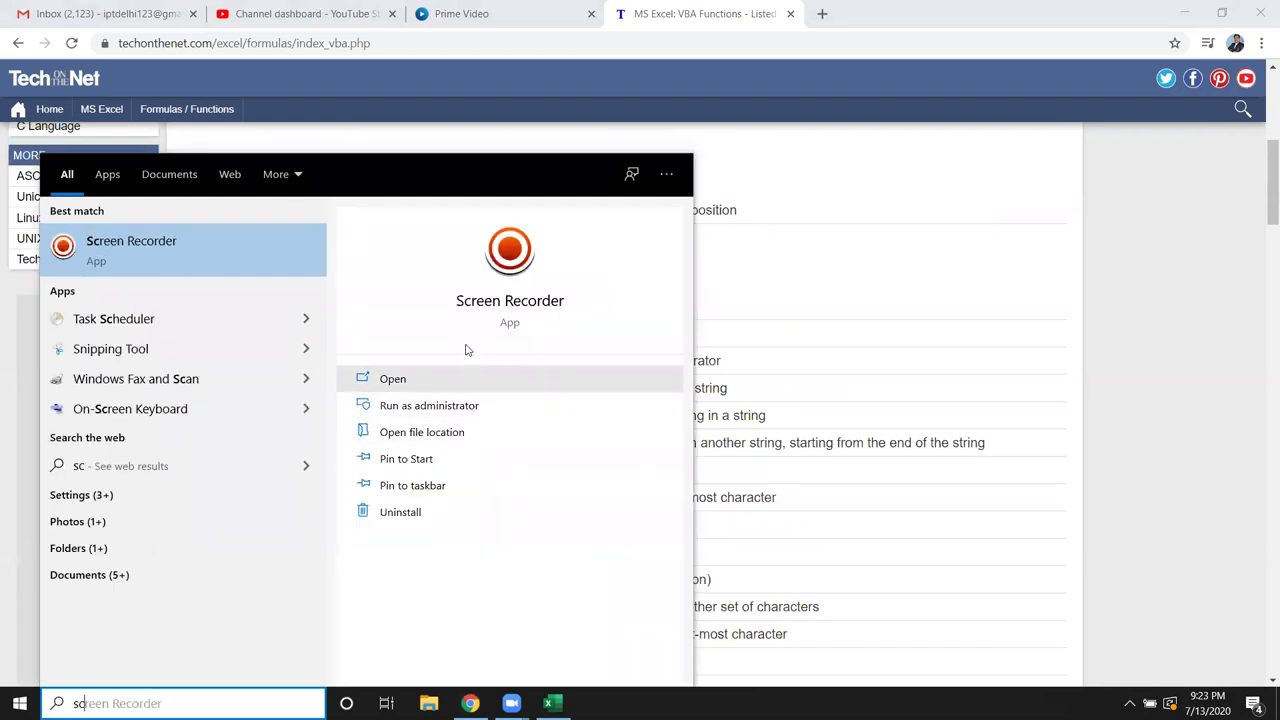
{"action": "left_click", "coordinate": [485, 306]}
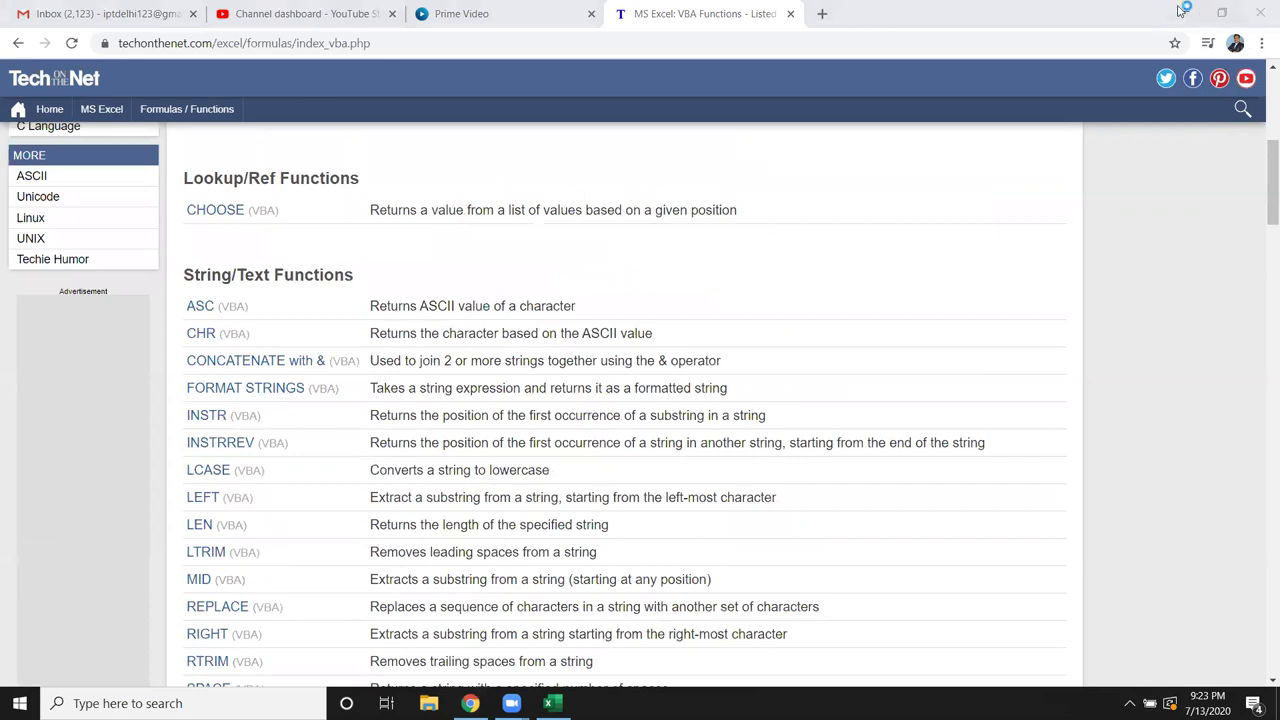
{"action": "left_click", "coordinate": [1181, 13]}
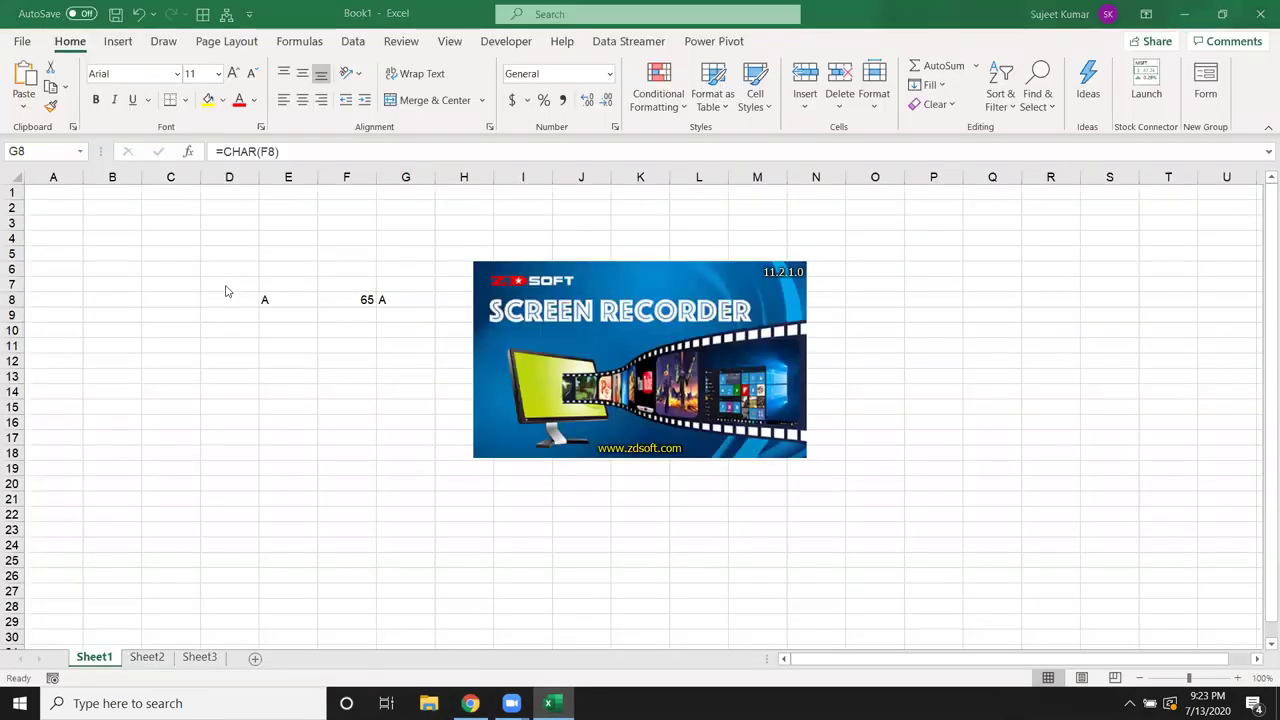
Delete the old values in D6:H10 and start the screen recording.
{"action": "left_click_drag", "start_coordinate": [226, 272], "coordinate": [457, 340]}
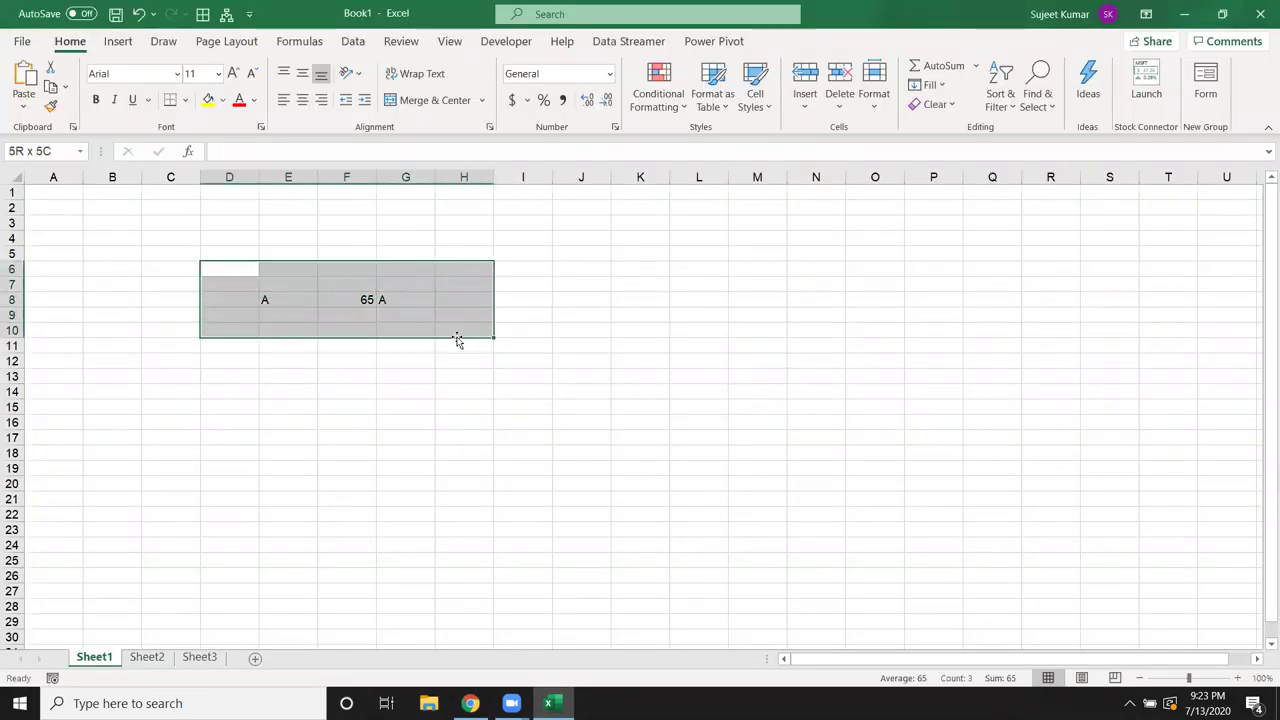
{"action": "key", "text": "Delete"}
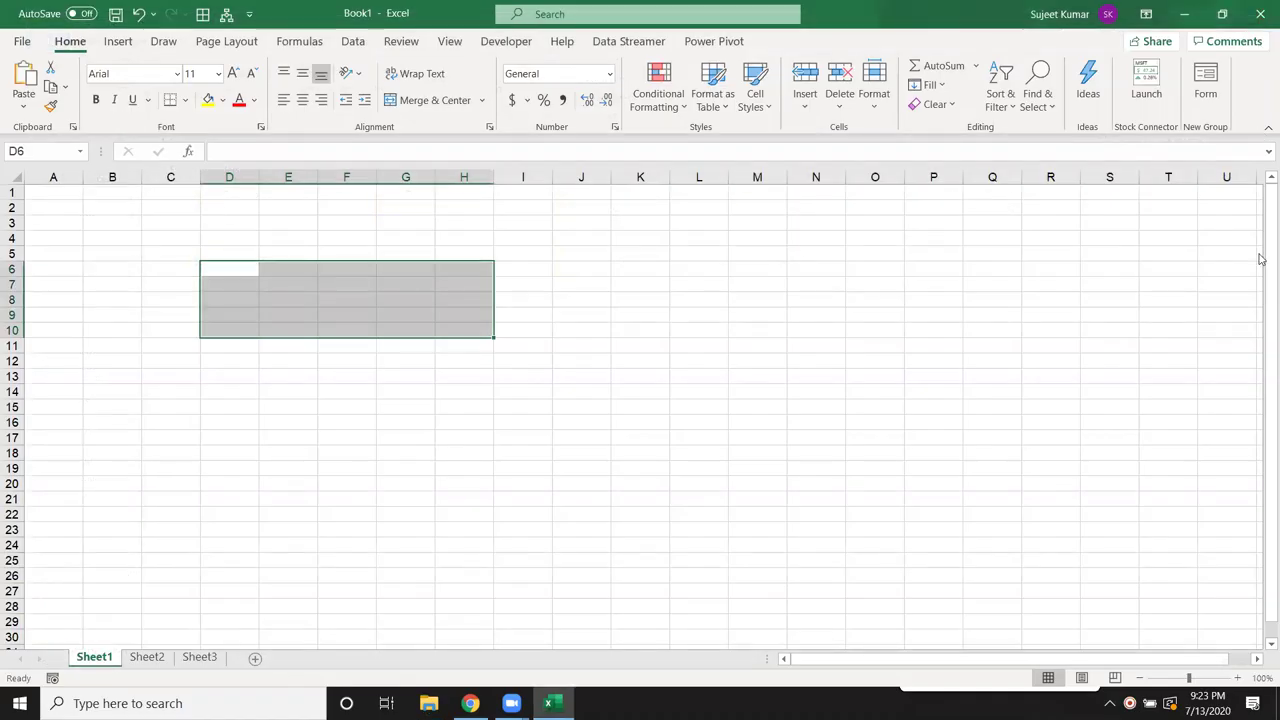
{"action": "left_click", "coordinate": [1130, 703]}
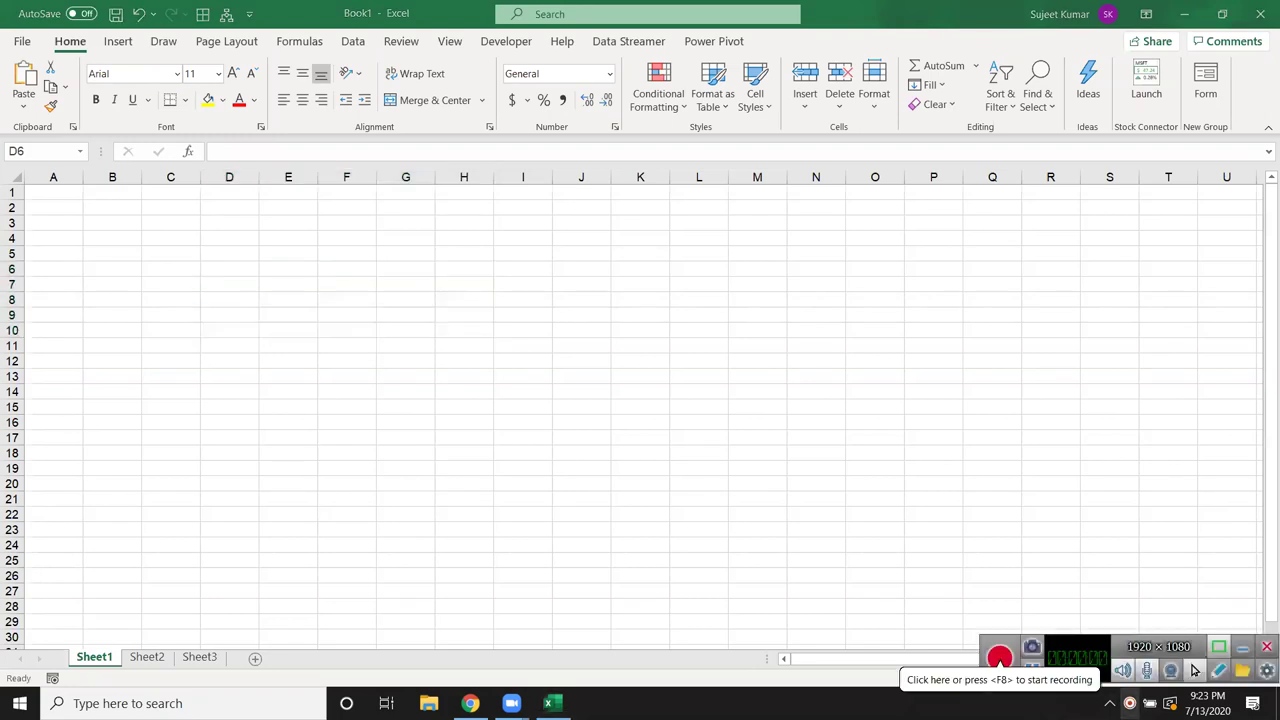
{"action": "left_click", "coordinate": [999, 657]}
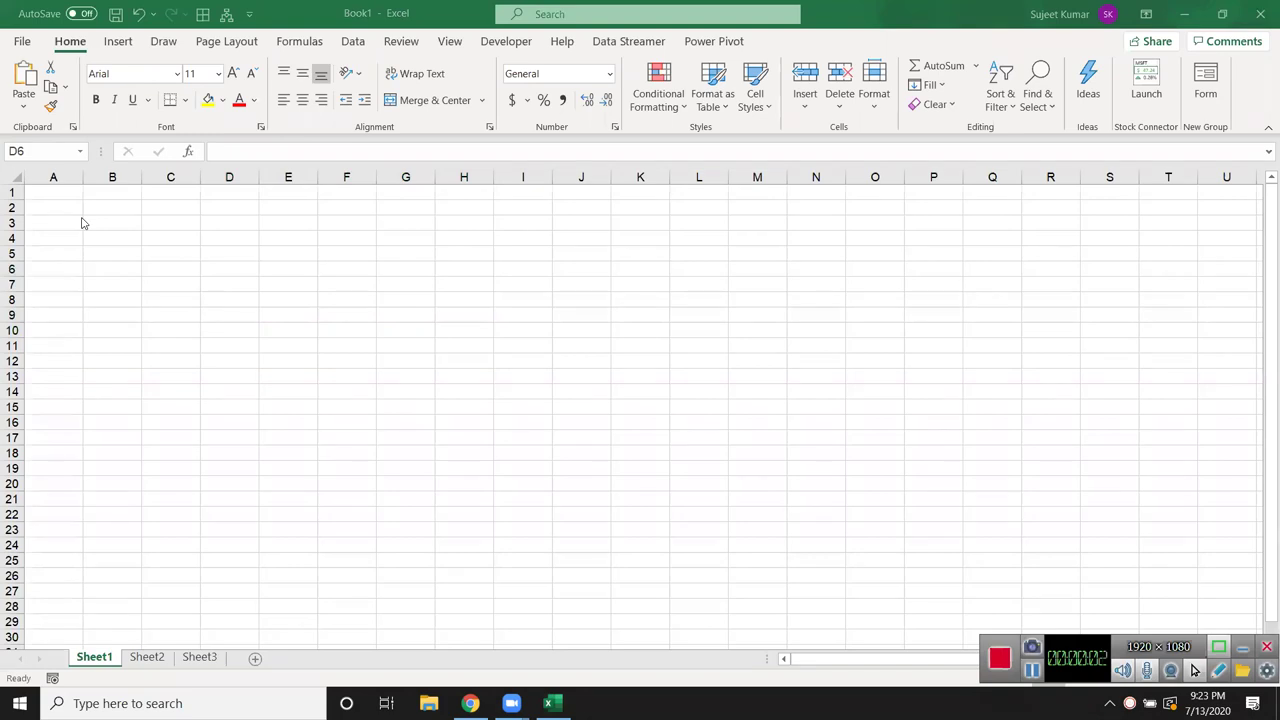
{"action": "left_click", "coordinate": [62, 196]}
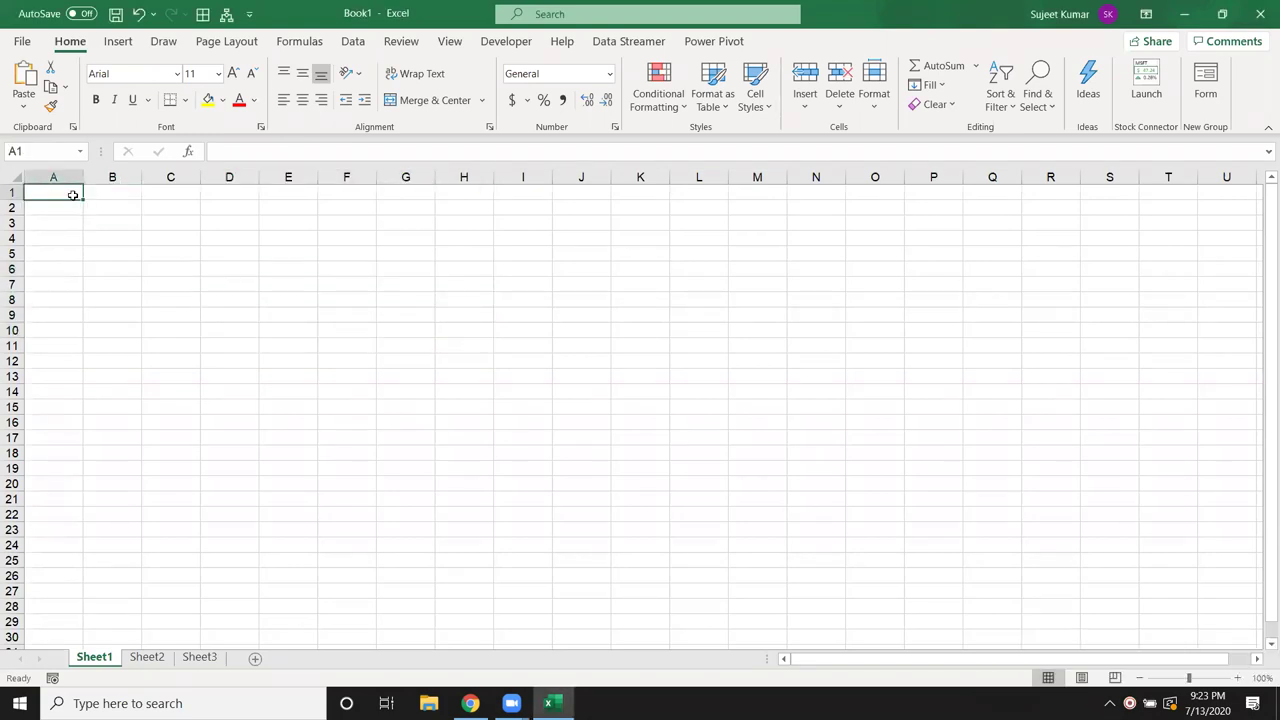
Enter asdas1232asds in A1, edit it to asdas1232as12ds, and autofit column A.
{"action": "type", "text": "asdas1232asds"}
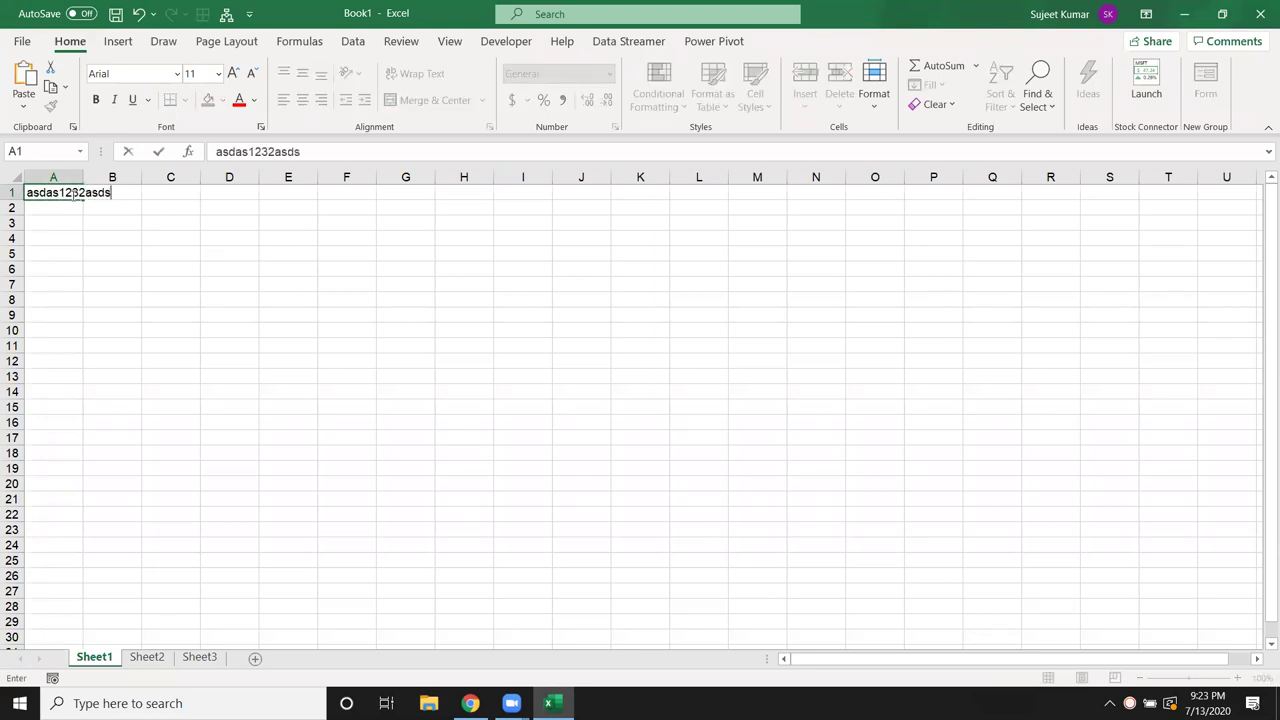
{"action": "left_click", "coordinate": [84, 217]}
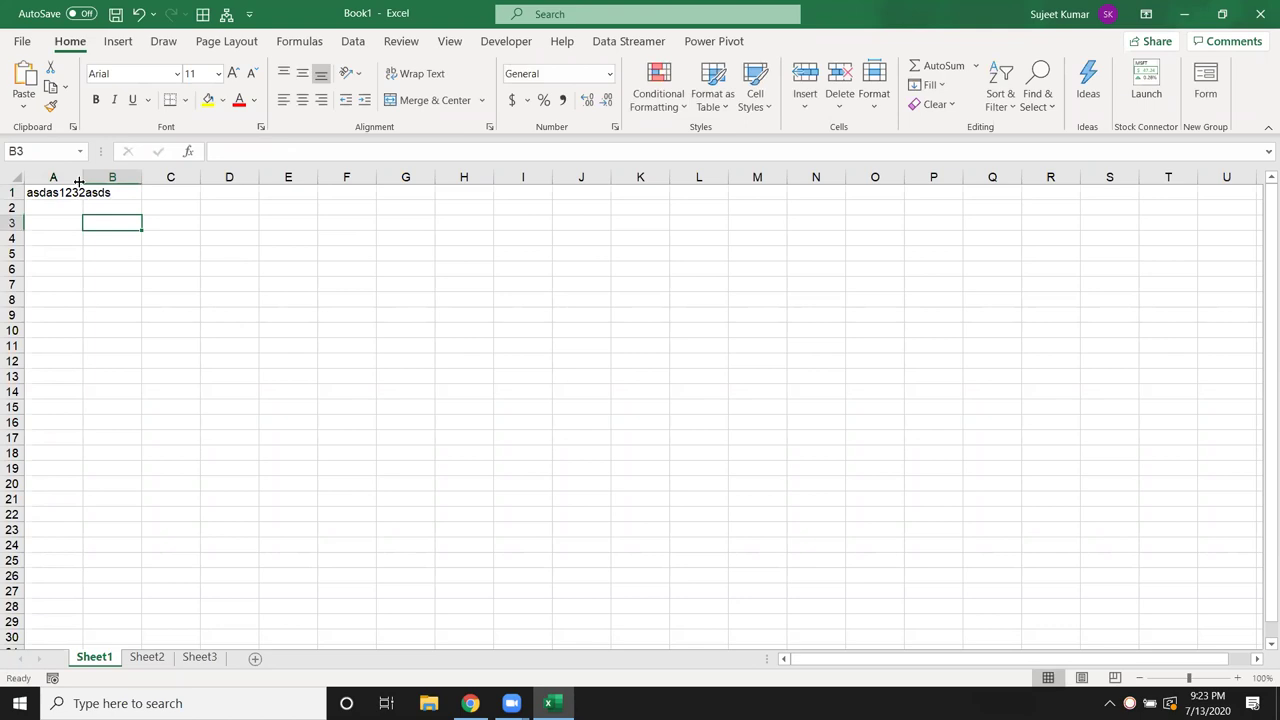
{"action": "double_click", "coordinate": [78, 177]}
{"action": "left_click", "coordinate": [108, 193]}
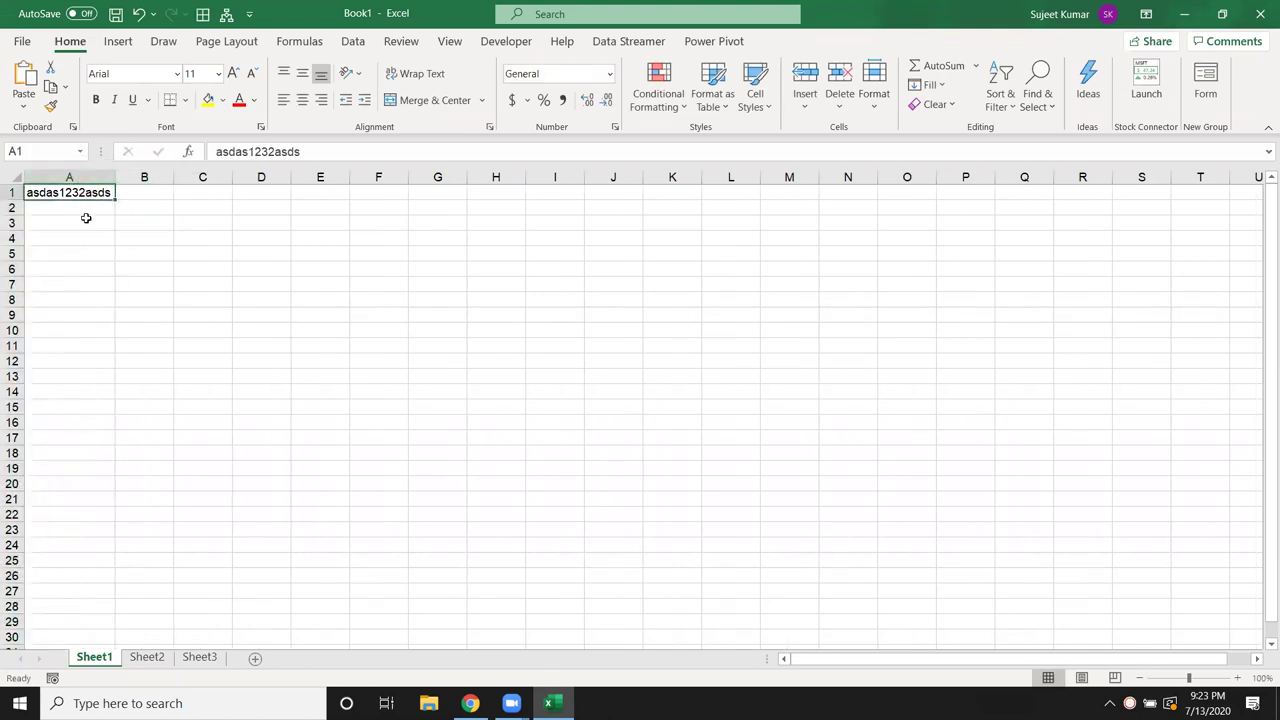
{"action": "double_click", "coordinate": [96, 193]}
{"action": "type", "text": "12"}
{"action": "left_click", "coordinate": [123, 240]}
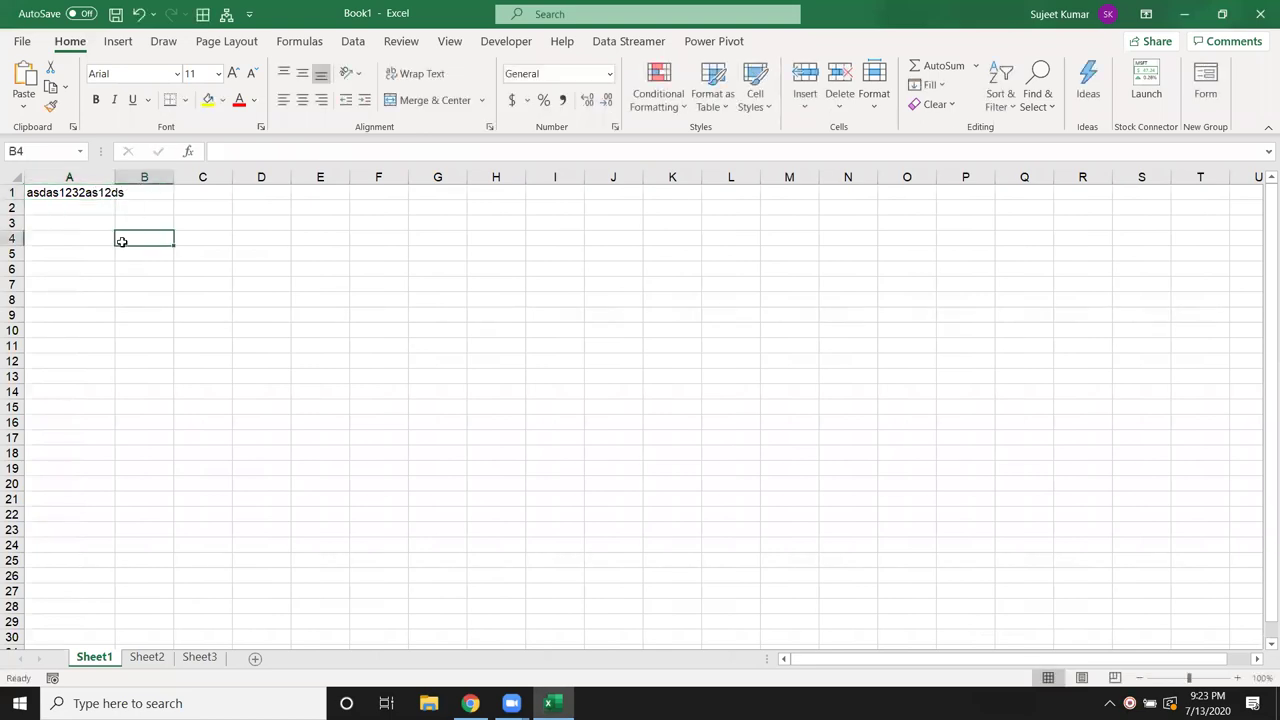
{"action": "double_click", "coordinate": [115, 177]}
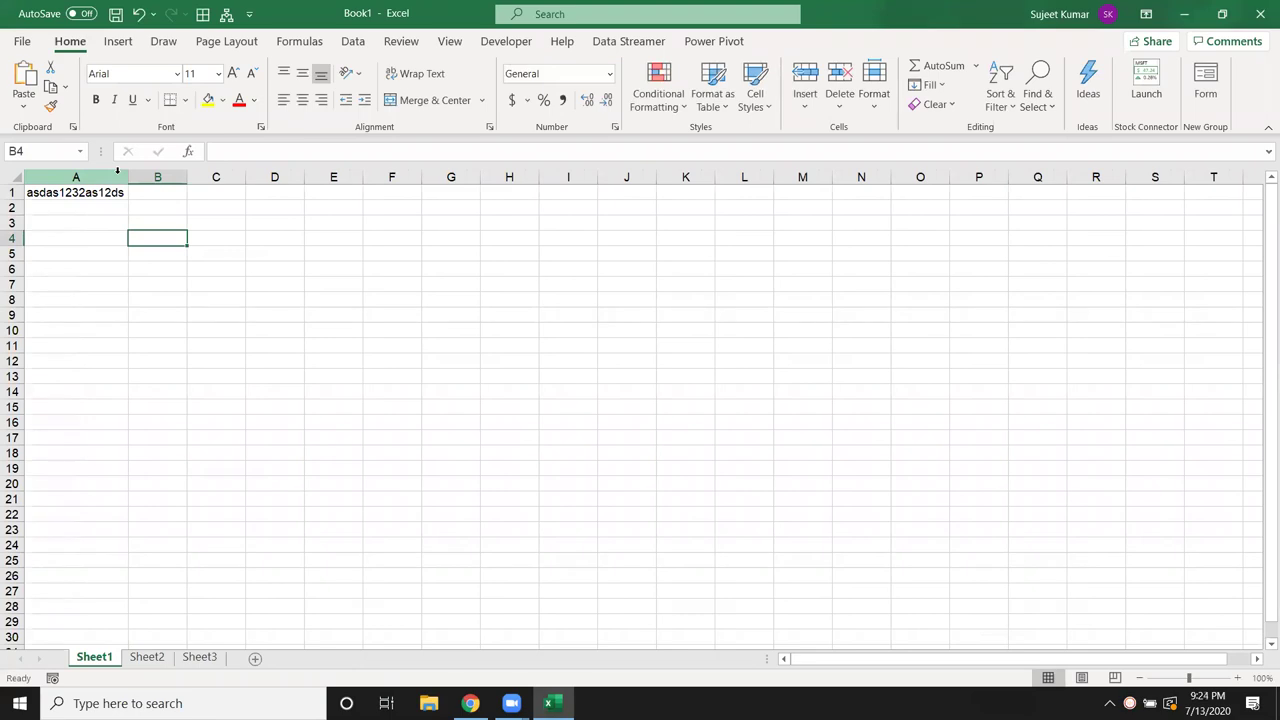
Type 123212 into B1 as a test, then delete it again.
{"action": "left_click", "coordinate": [166, 193]}
{"action": "type", "text": "12321"}
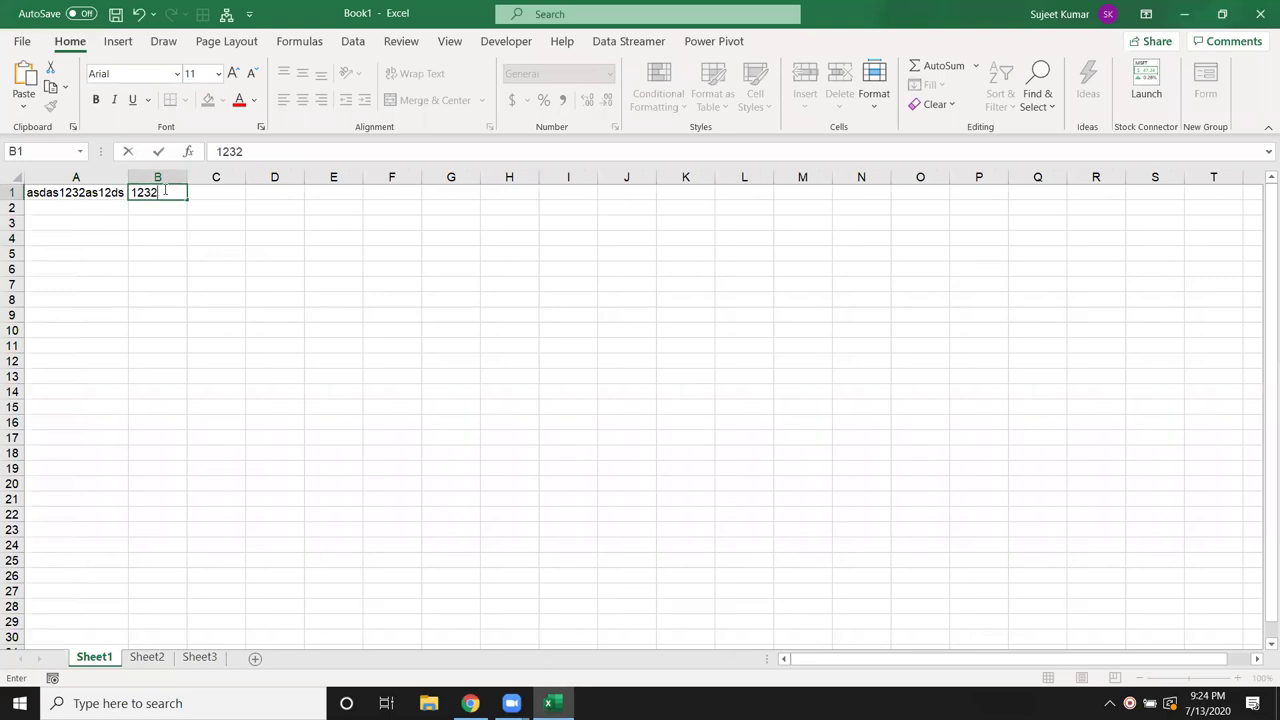
{"action": "type", "text": "2"}
{"action": "left_click", "coordinate": [175, 224]}
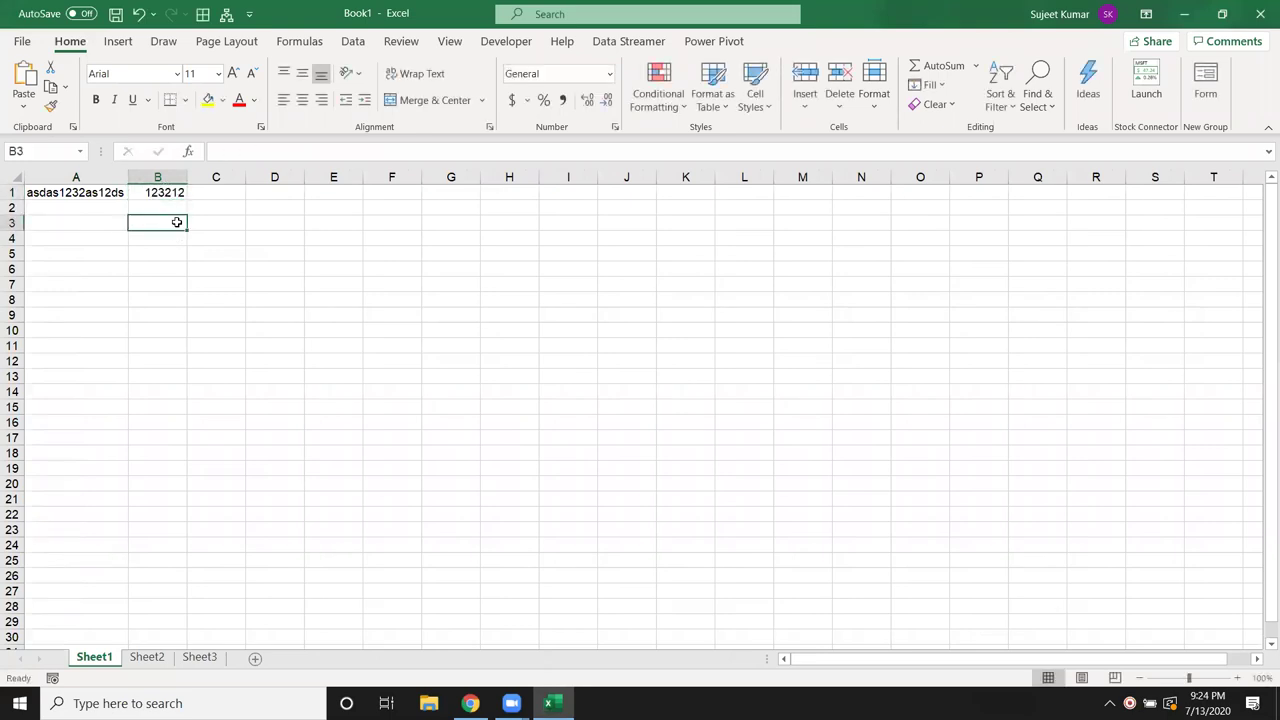
{"action": "left_click", "coordinate": [175, 195]}
{"action": "key", "text": "Delete"}
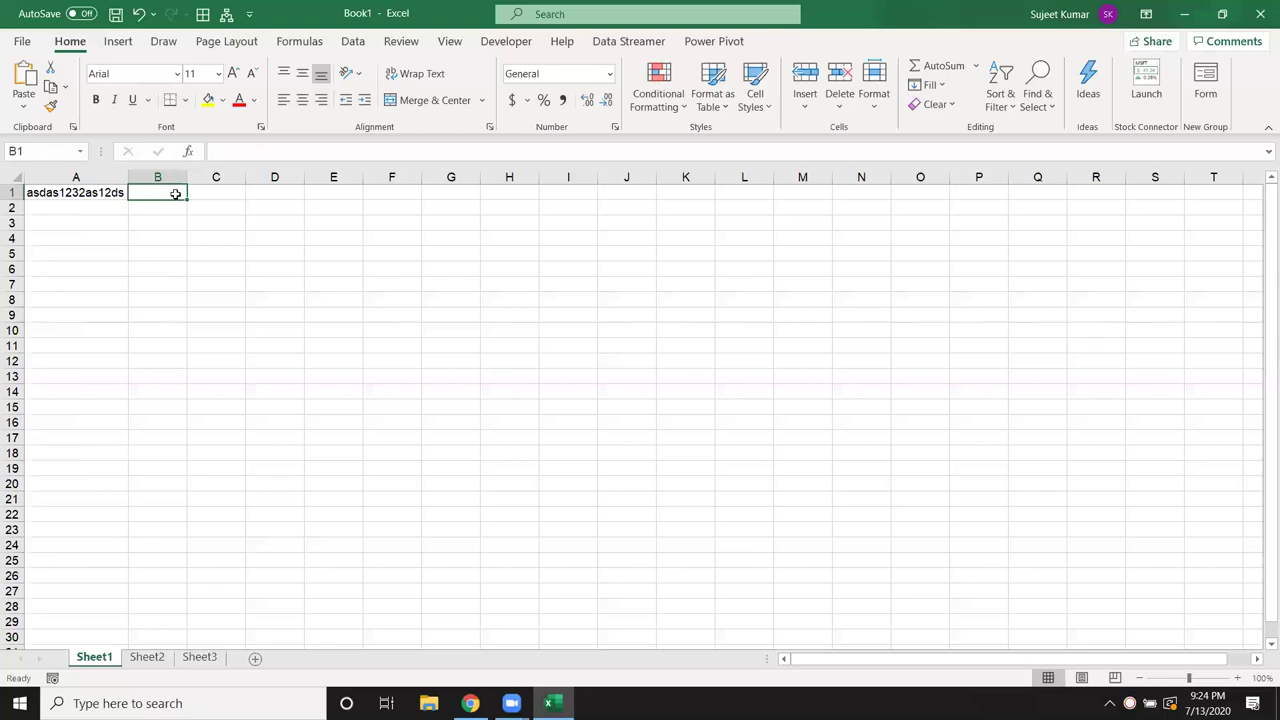
{"action": "key", "text": "Left"}
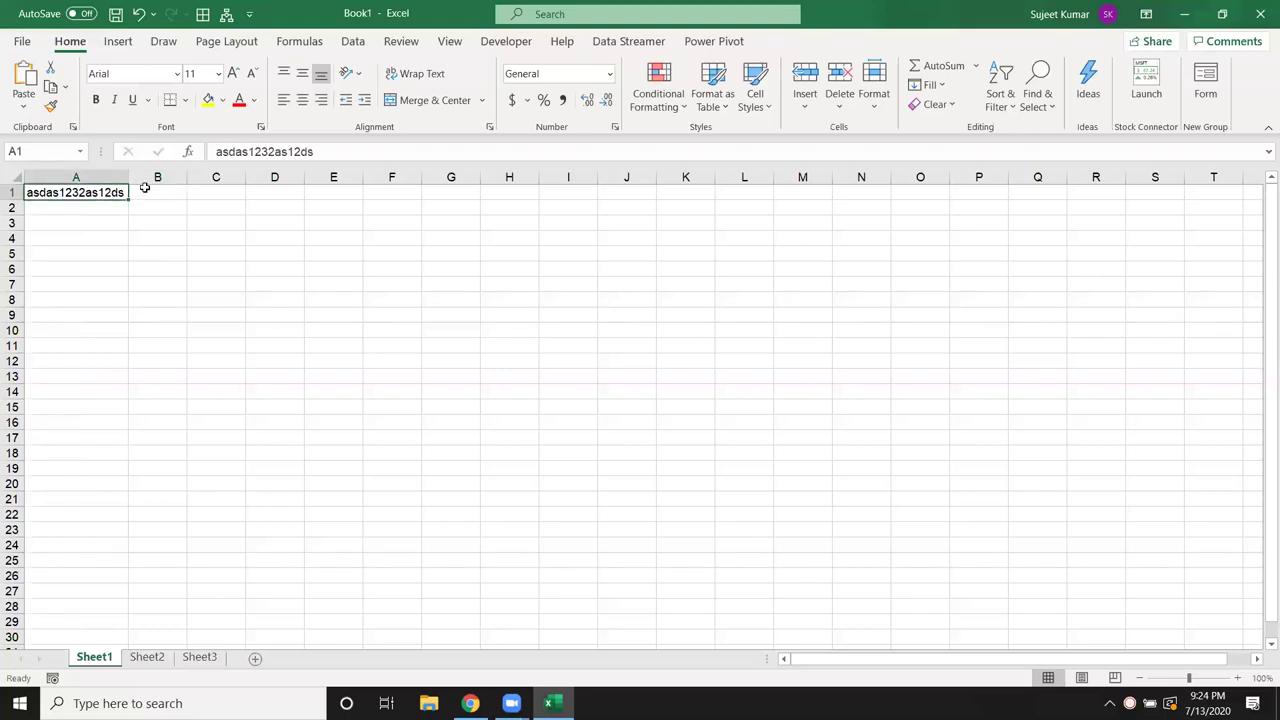
{"action": "left_click", "coordinate": [145, 188]}
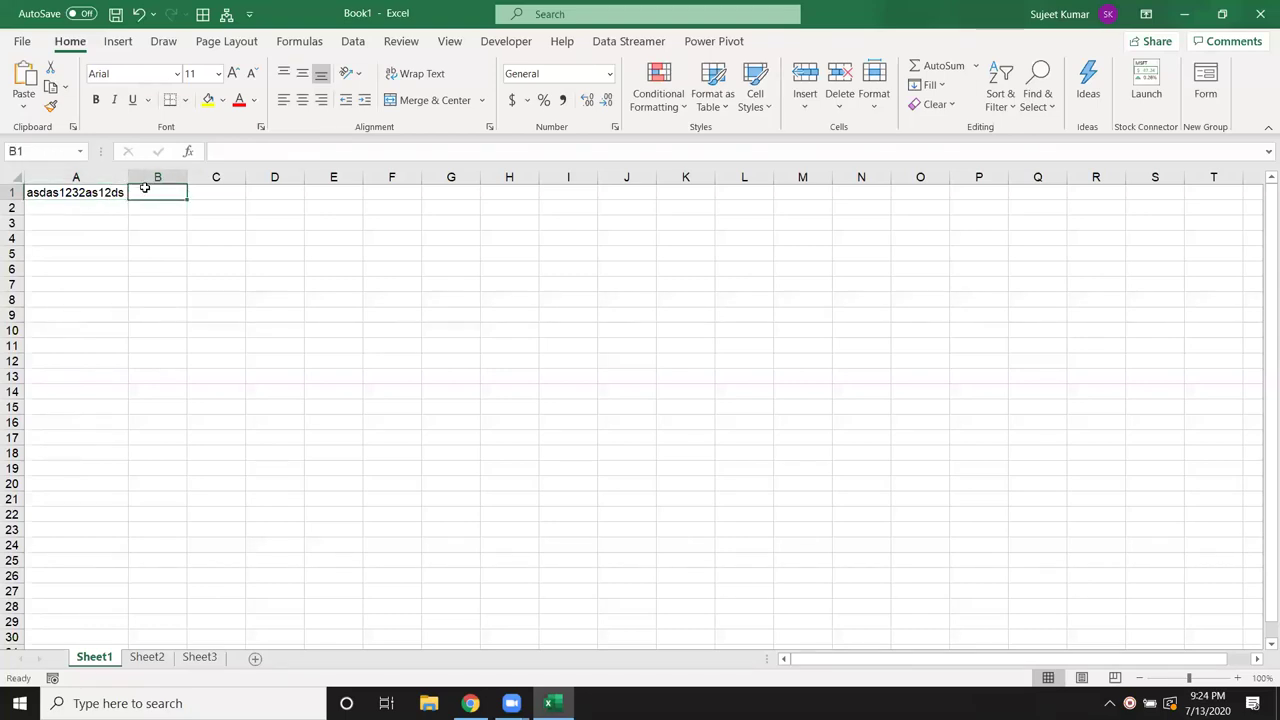
From the Developer tab, open the Visual Basic editor and insert a new module into Book1.
{"action": "left_click", "coordinate": [506, 43]}
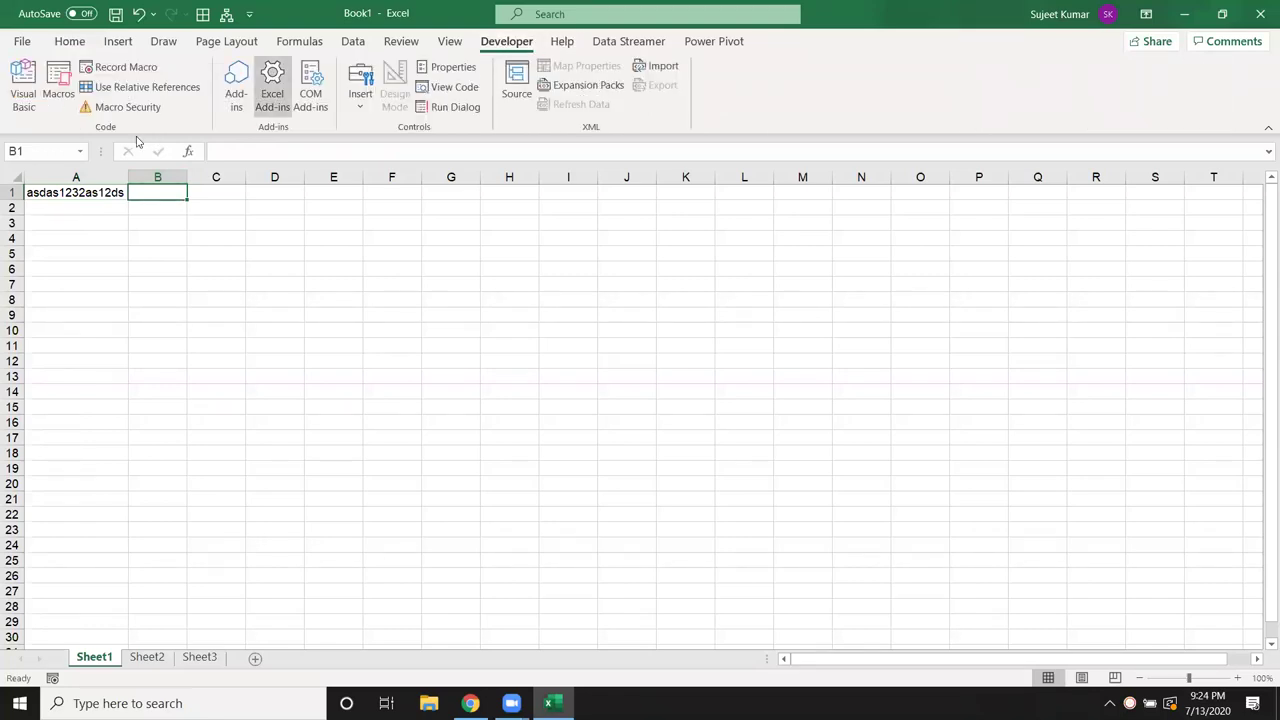
{"action": "left_click", "coordinate": [25, 94]}
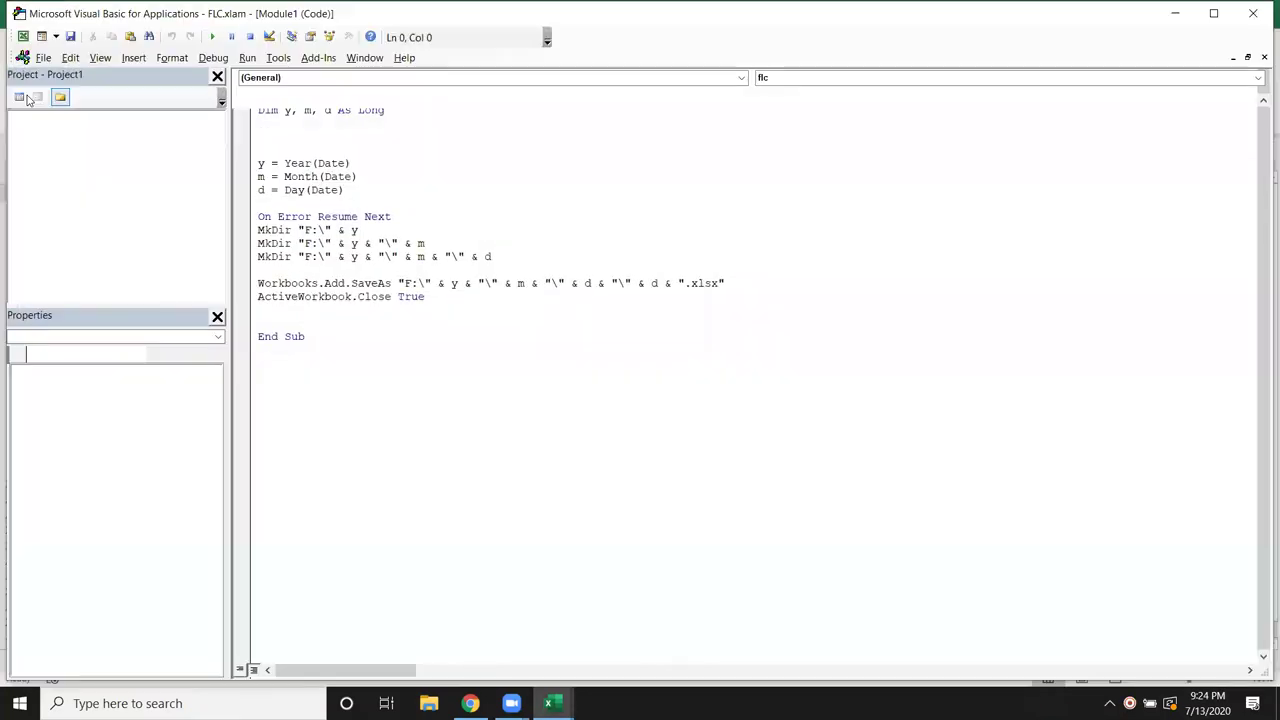
{"action": "left_click", "coordinate": [391, 348]}
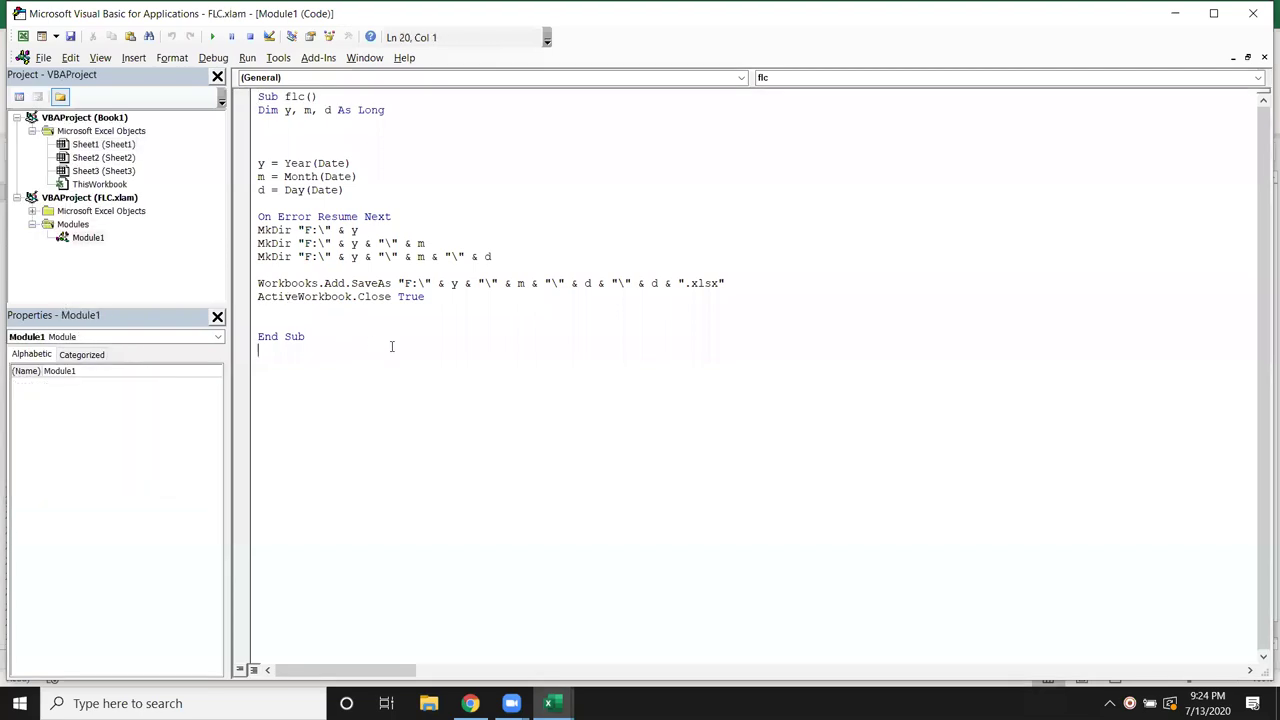
{"action": "left_click", "coordinate": [16, 197]}
{"action": "left_click", "coordinate": [88, 160]}
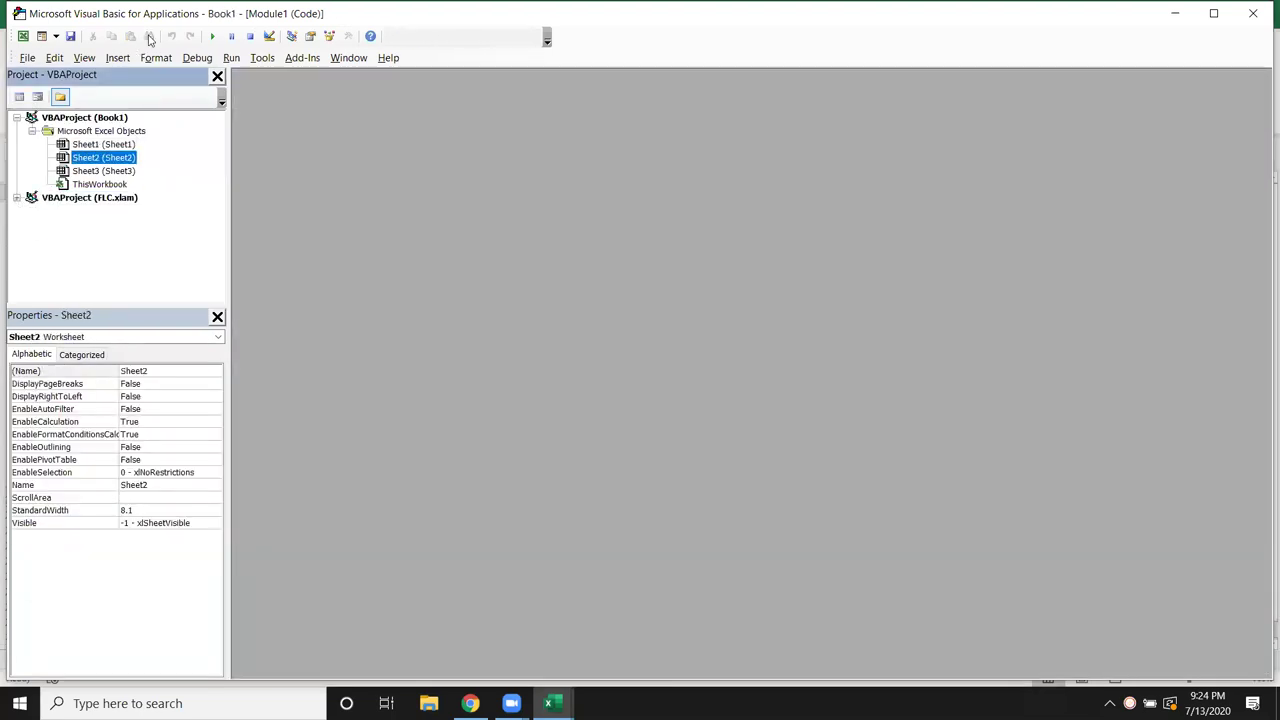
{"action": "left_click", "coordinate": [117, 57]}
{"action": "left_click", "coordinate": [144, 111]}
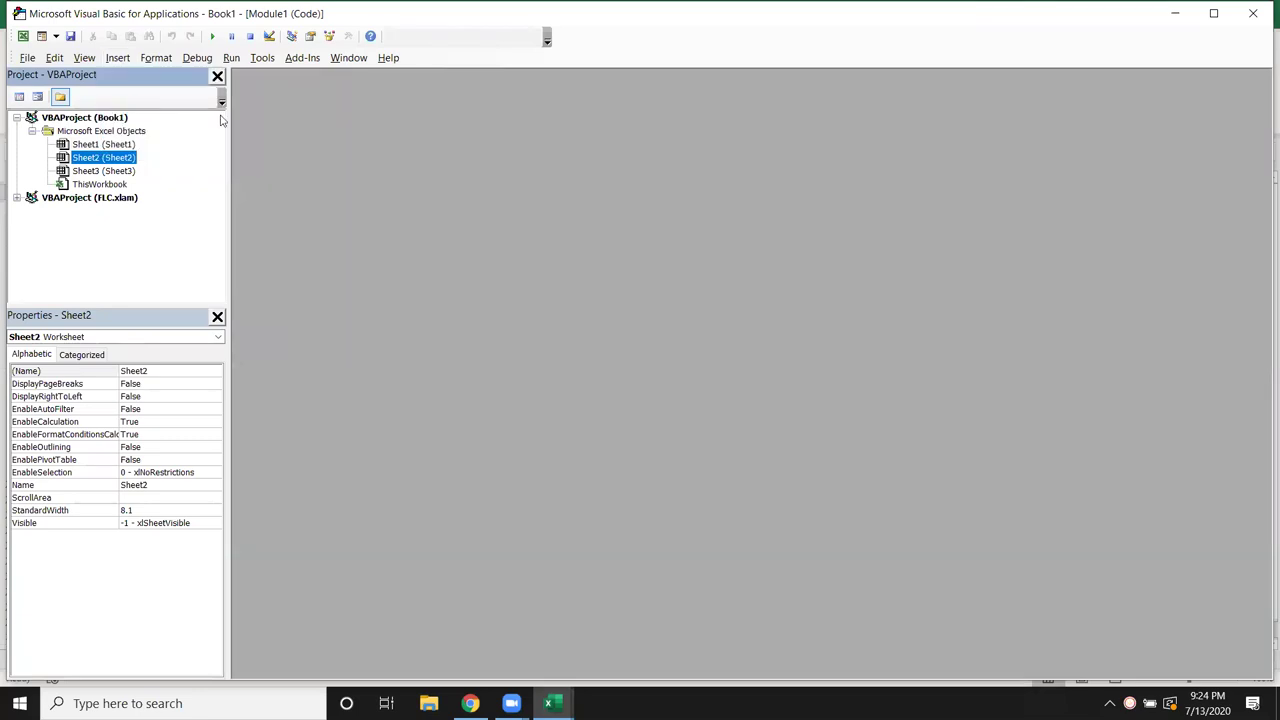
Write the declaration Function Ext_Num(n As String) in Module1 and return to Excel.
{"action": "type", "text": "s"}
{"action": "key", "text": "BackSpace"}
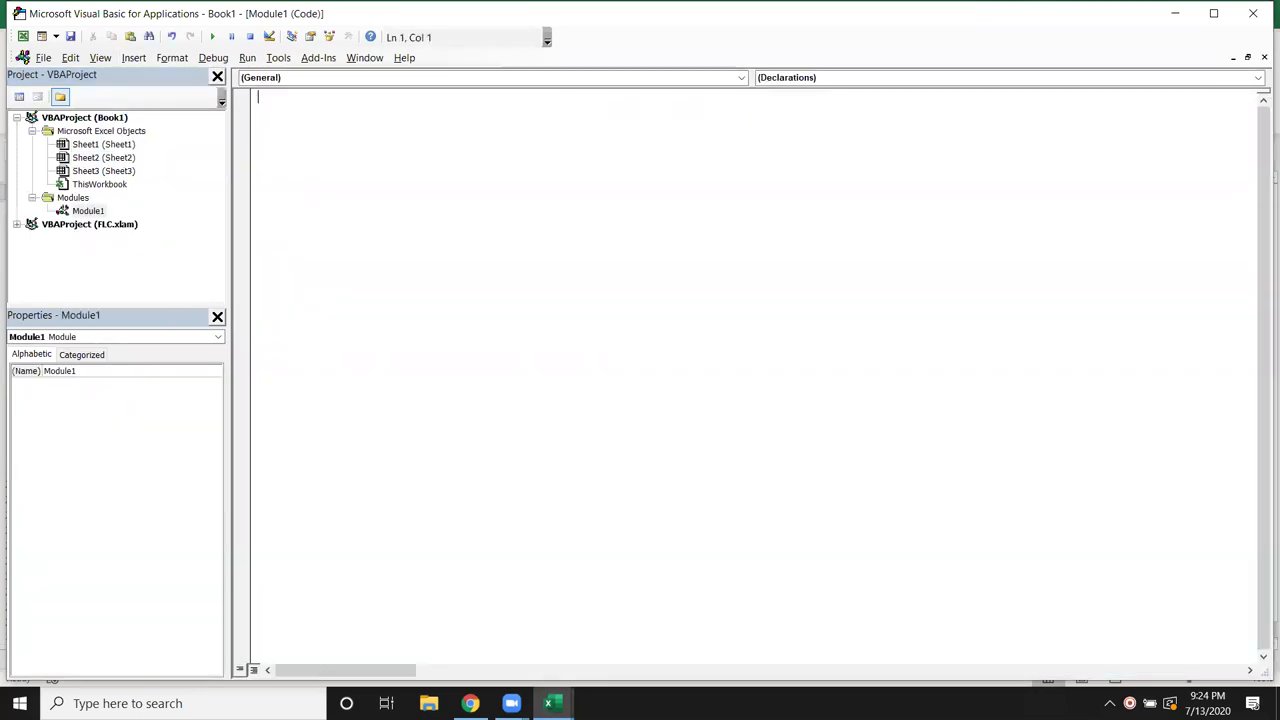
{"action": "type", "text": "function "}
{"action": "type", "text": "Ex"}
{"action": "type", "text": "_Num("}
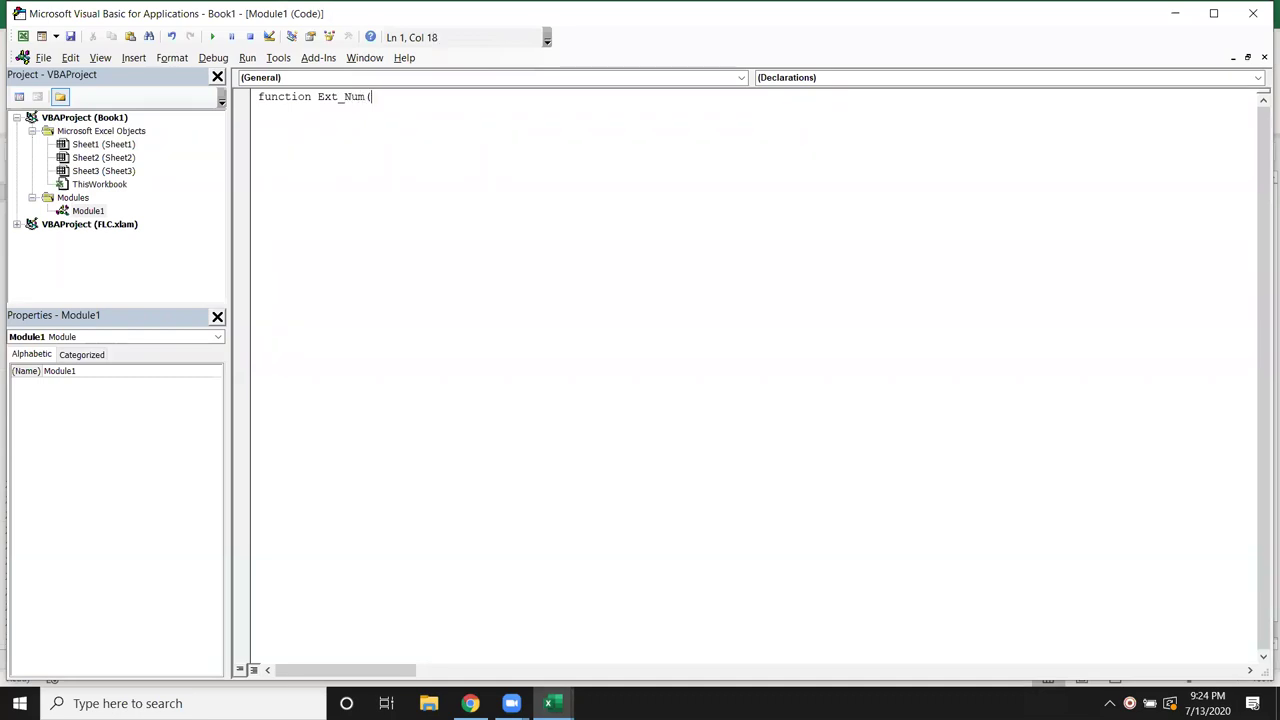
{"action": "type", "text": " as String)"}
{"action": "key", "text": "Return"}
{"action": "key", "text": "Return"}
{"action": "key", "text": "Return"}
{"action": "double_click", "coordinate": [426, 96]}
{"action": "key", "text": "alt+F11"}
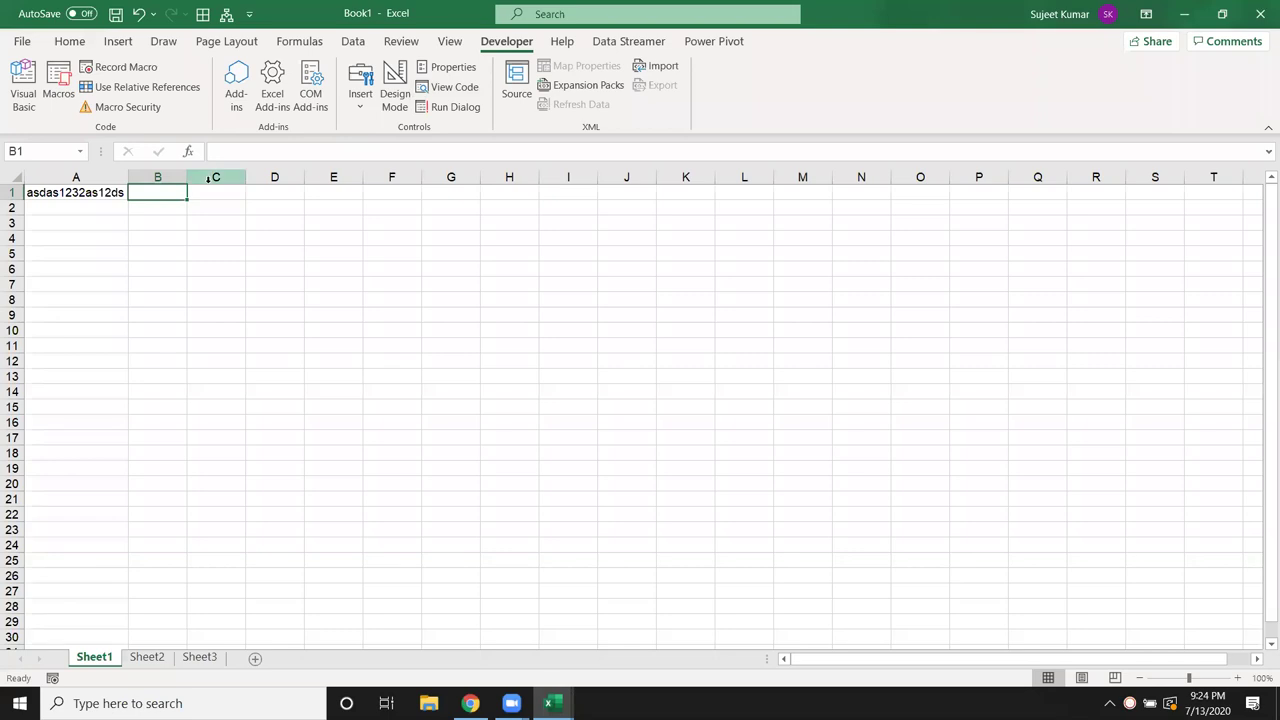
Enter =Ext_Num(A1) in B1, which returns 0 for now.
{"action": "type", "text": "=e"}
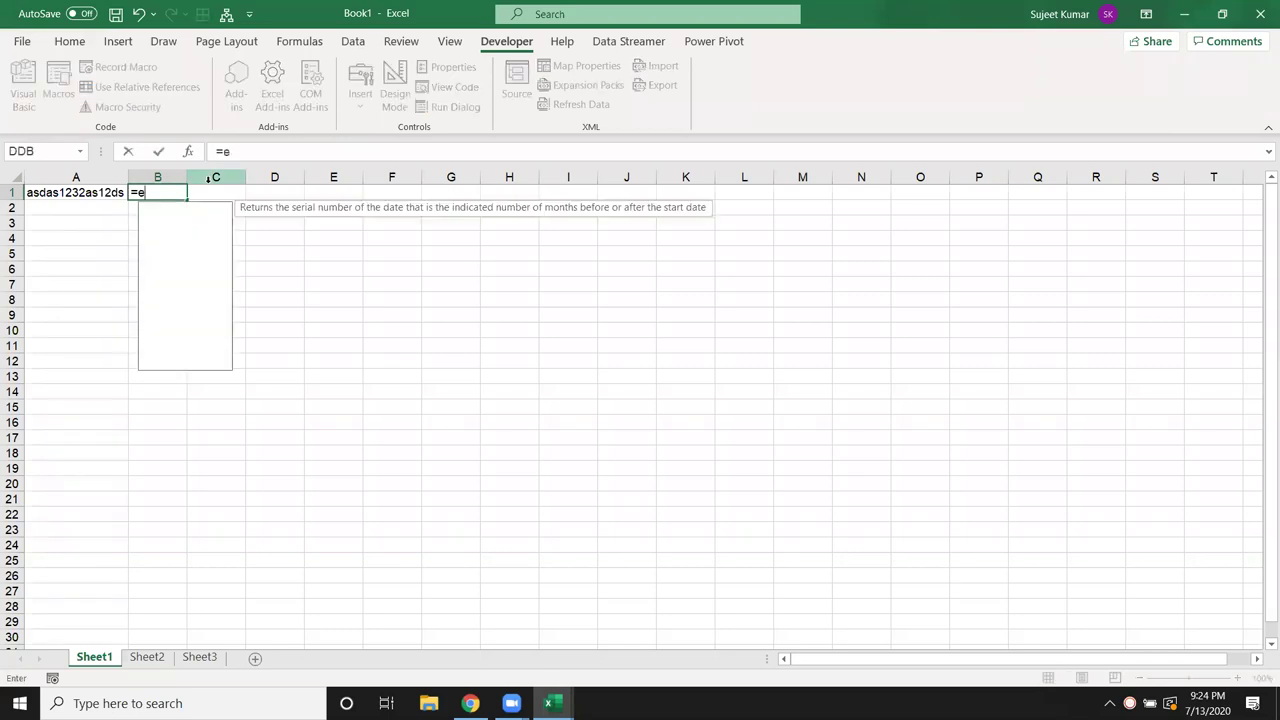
{"action": "type", "text": "x"}
{"action": "key", "text": "Down"}
{"action": "key", "text": "Down"}
{"action": "key", "text": "Down"}
{"action": "key", "text": "Tab"}
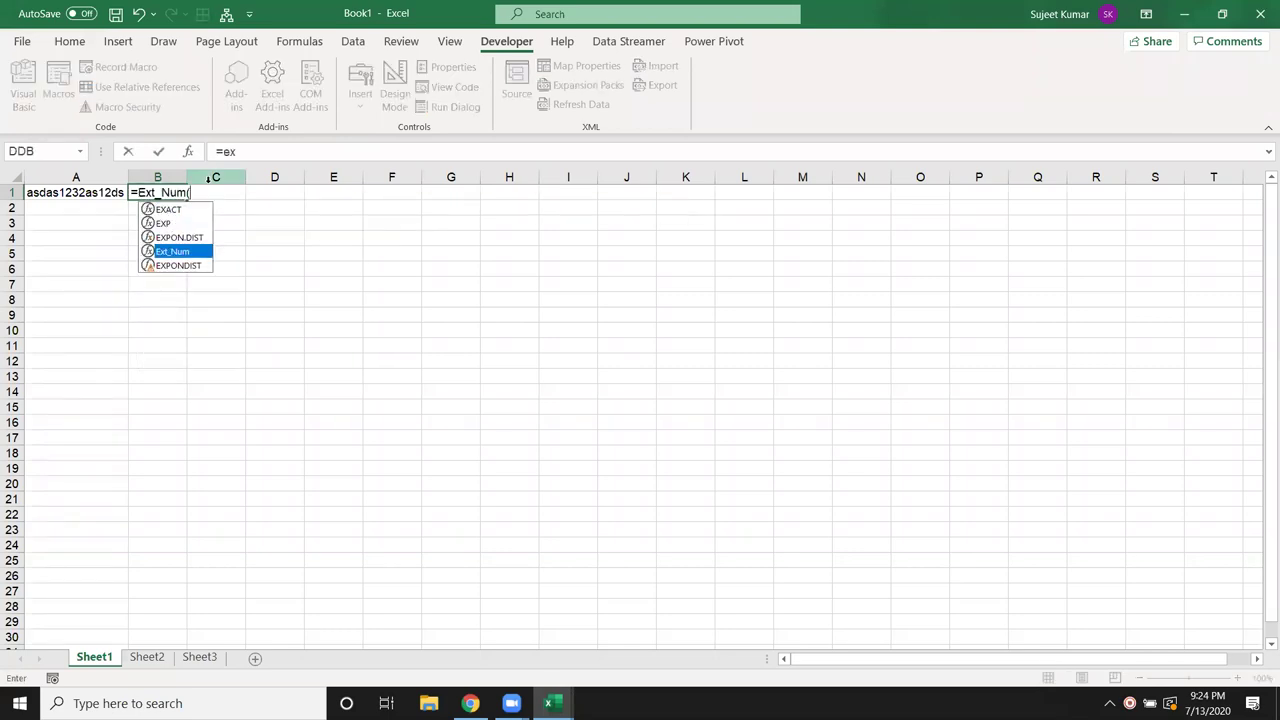
{"action": "key", "text": "Left"}
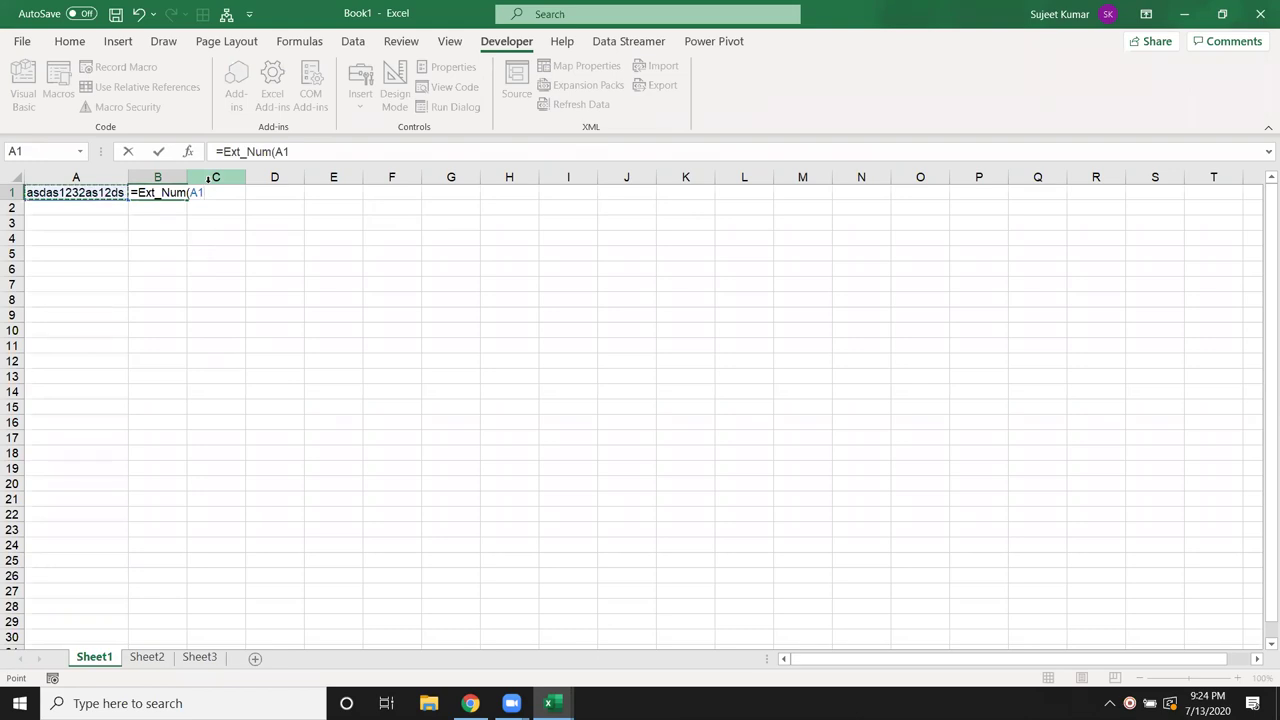
{"action": "type", "text": ")"}
{"action": "key", "text": "Return"}
{"action": "key", "text": "Up"}
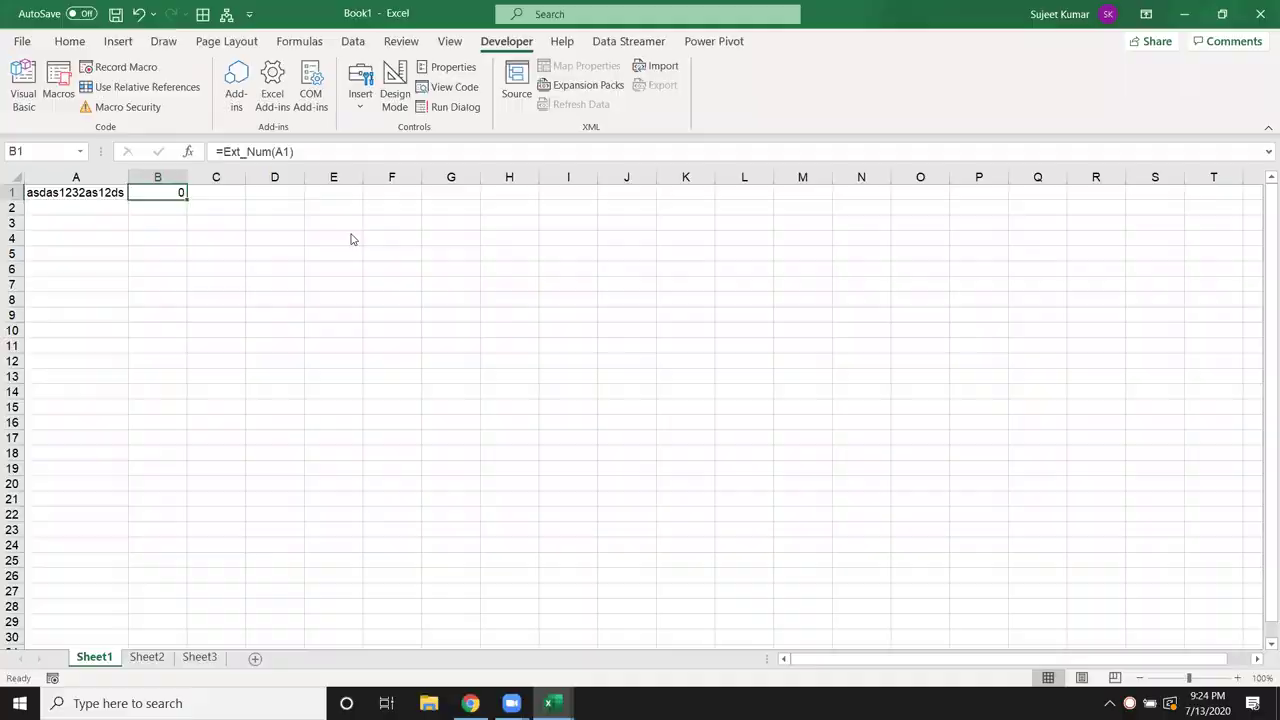
{"action": "key", "text": "alt+F11"}
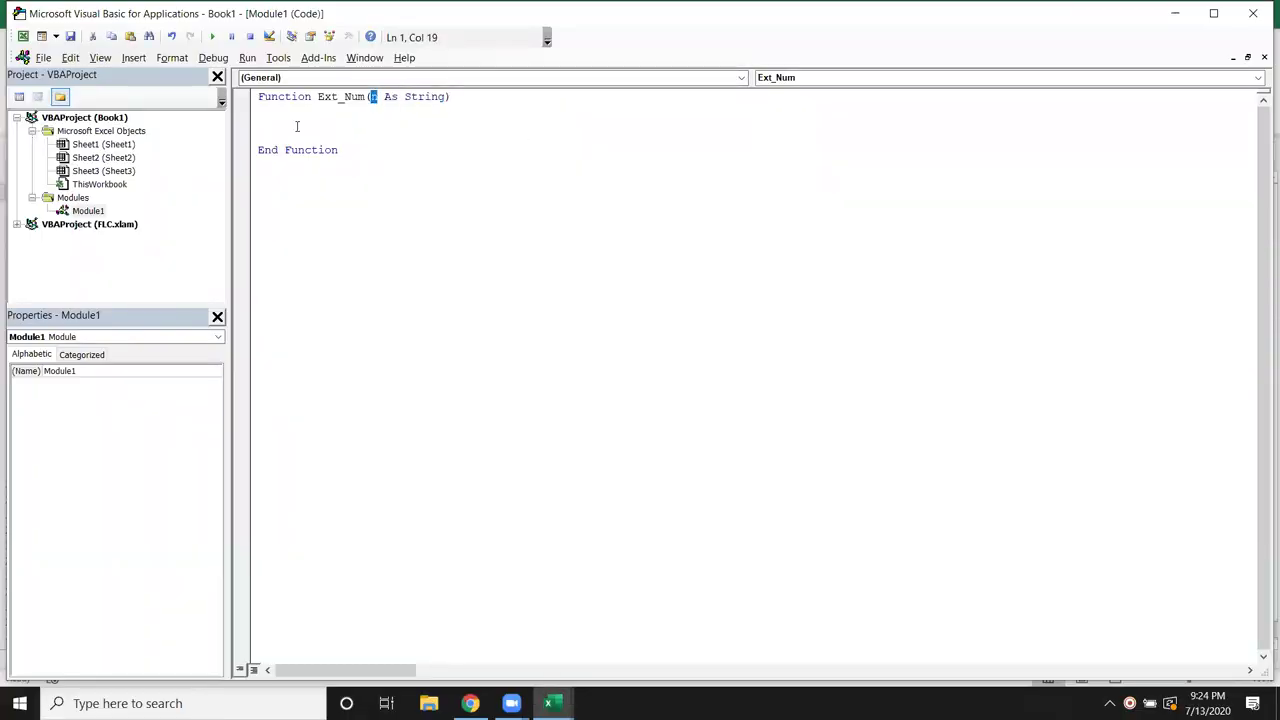
Check B1's Ext_Num formula and A1's text in the Excel sheet.
{"action": "key", "text": "alt+F11"}
{"action": "key", "text": "Left"}
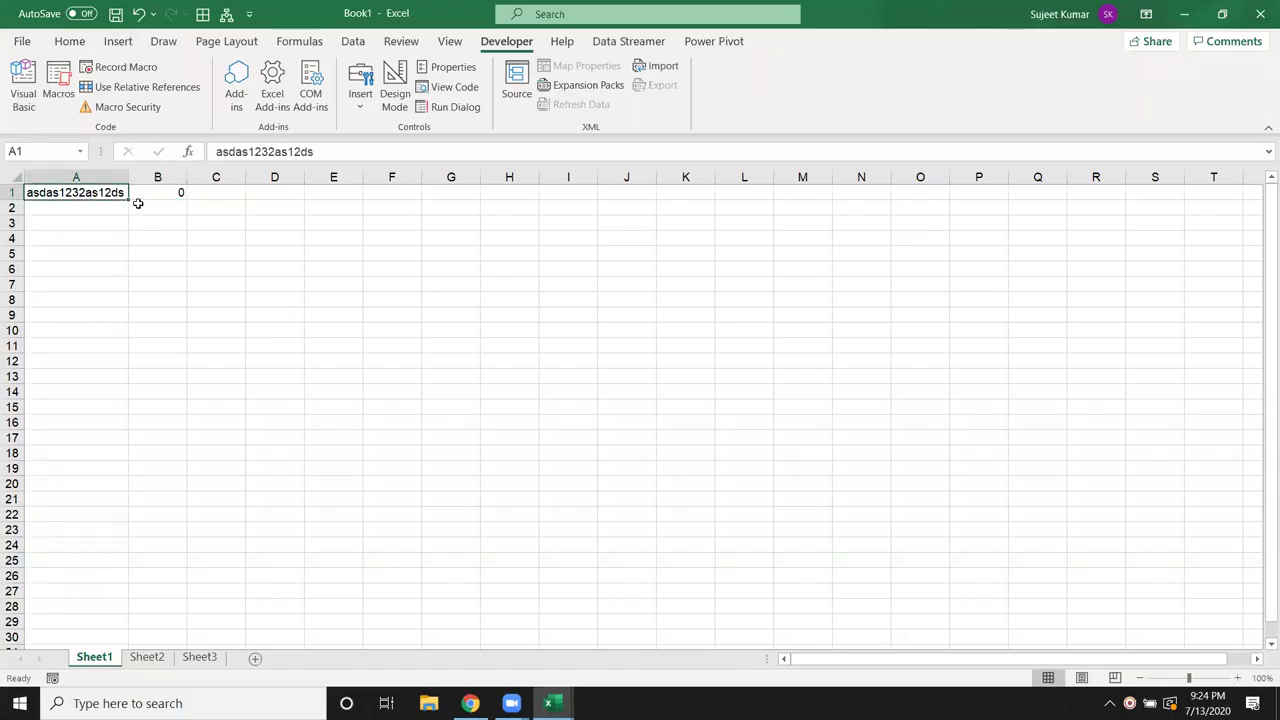
{"action": "left_click", "coordinate": [157, 192]}
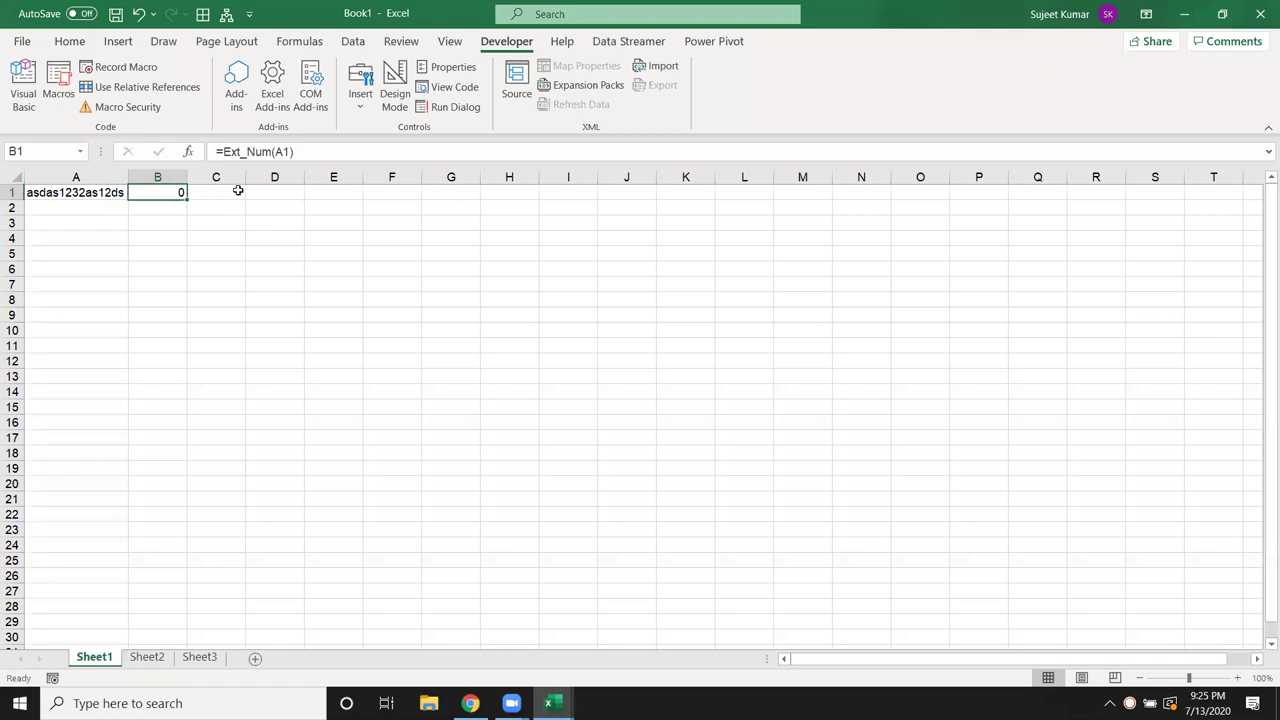
Inside Ext_Num, add Dim r As String, r = n, and begin For i =.
{"action": "key", "text": "alt+Tab"}
{"action": "key", "text": "Return"}
{"action": "key", "text": "Return"}
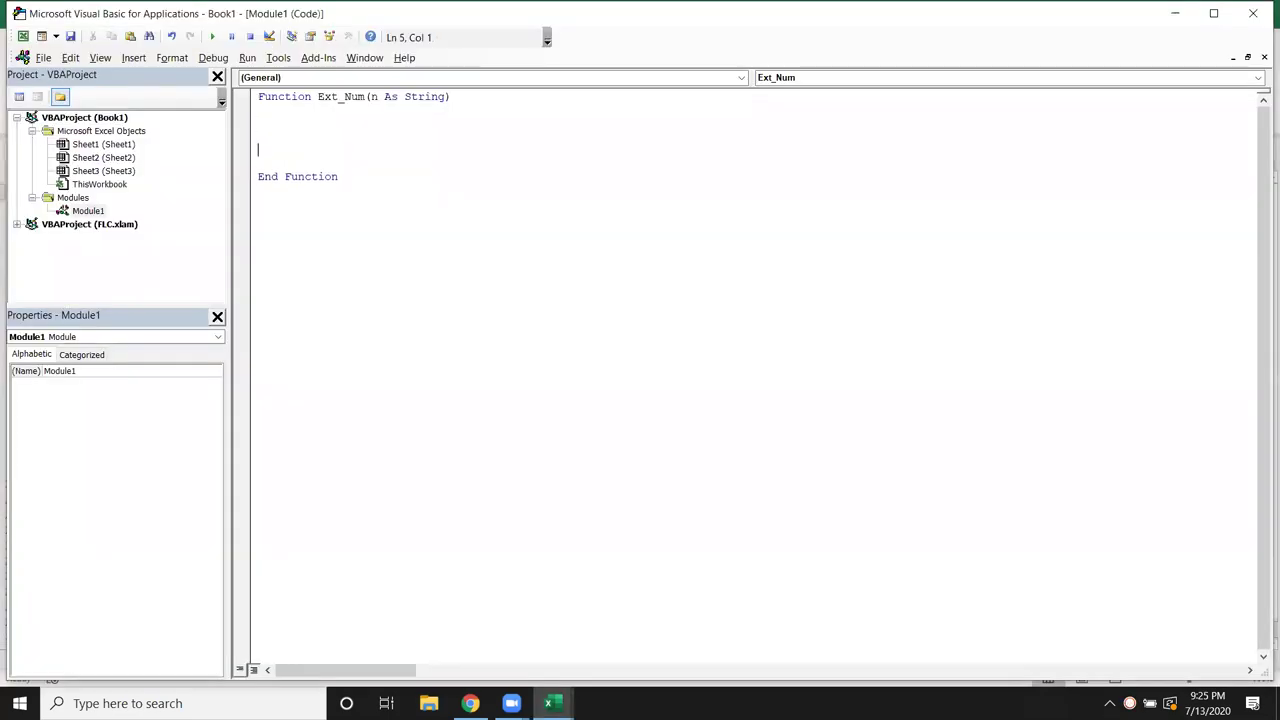
{"action": "type", "text": "im"}
{"action": "type", "text": " as str"}
{"action": "key", "text": "Tab"}
{"action": "key", "text": "Return"}
{"action": "key", "text": "Return"}
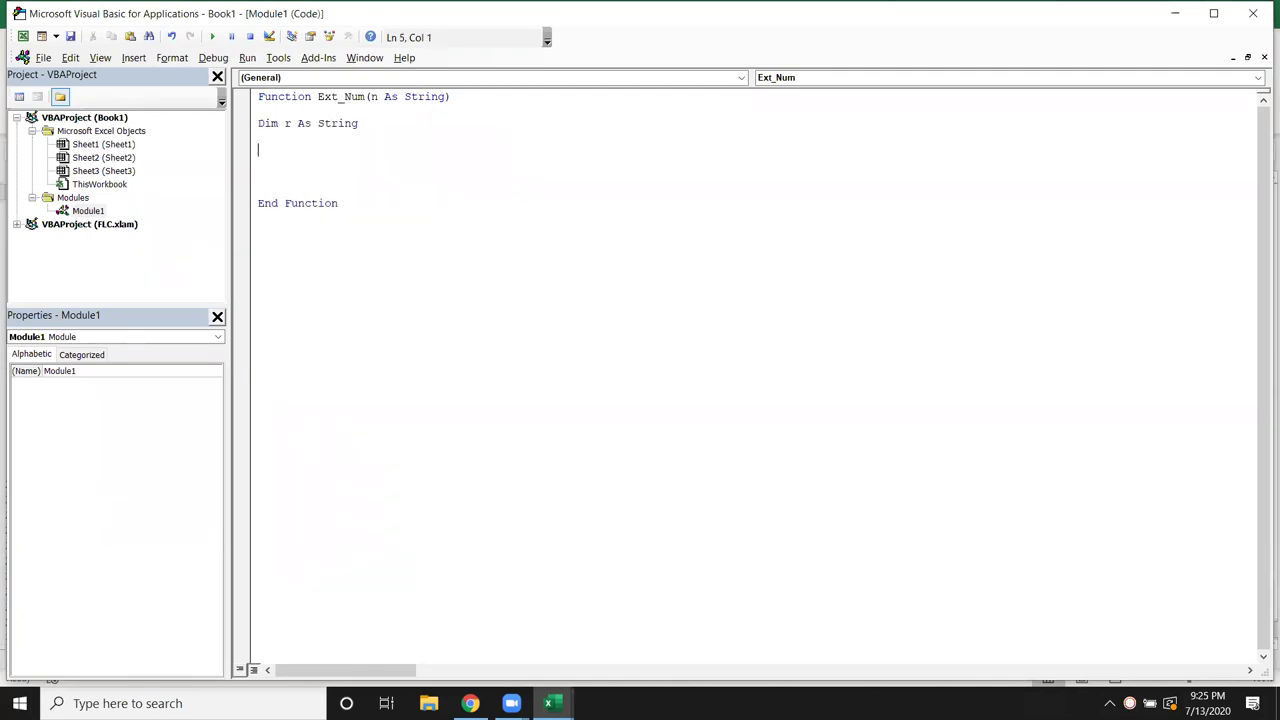
{"action": "type", "text": "r = n"}
{"action": "key", "text": "Return"}
{"action": "key", "text": "Return"}
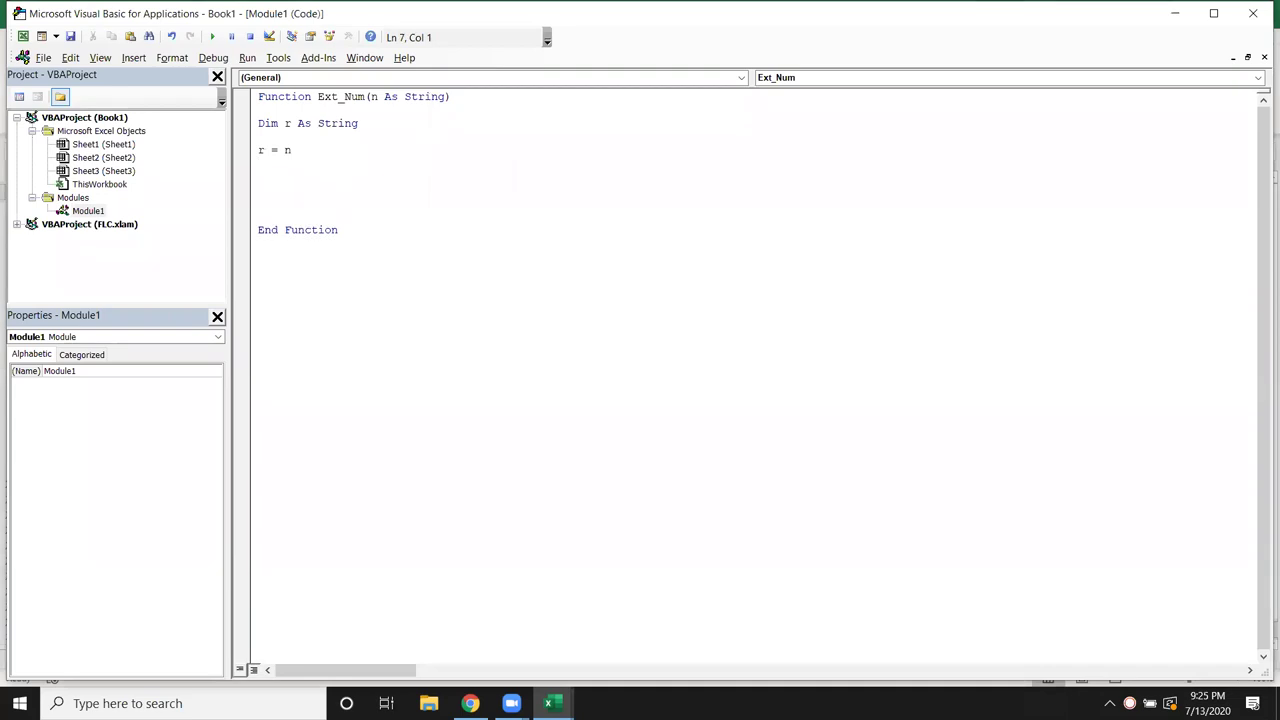
{"action": "type", "text": "for i "}
{"action": "type", "text": "="}
Navigate from the VBA functions reference through the ASC function page to the ASCII Table.
{"action": "left_click", "coordinate": [470, 703]}
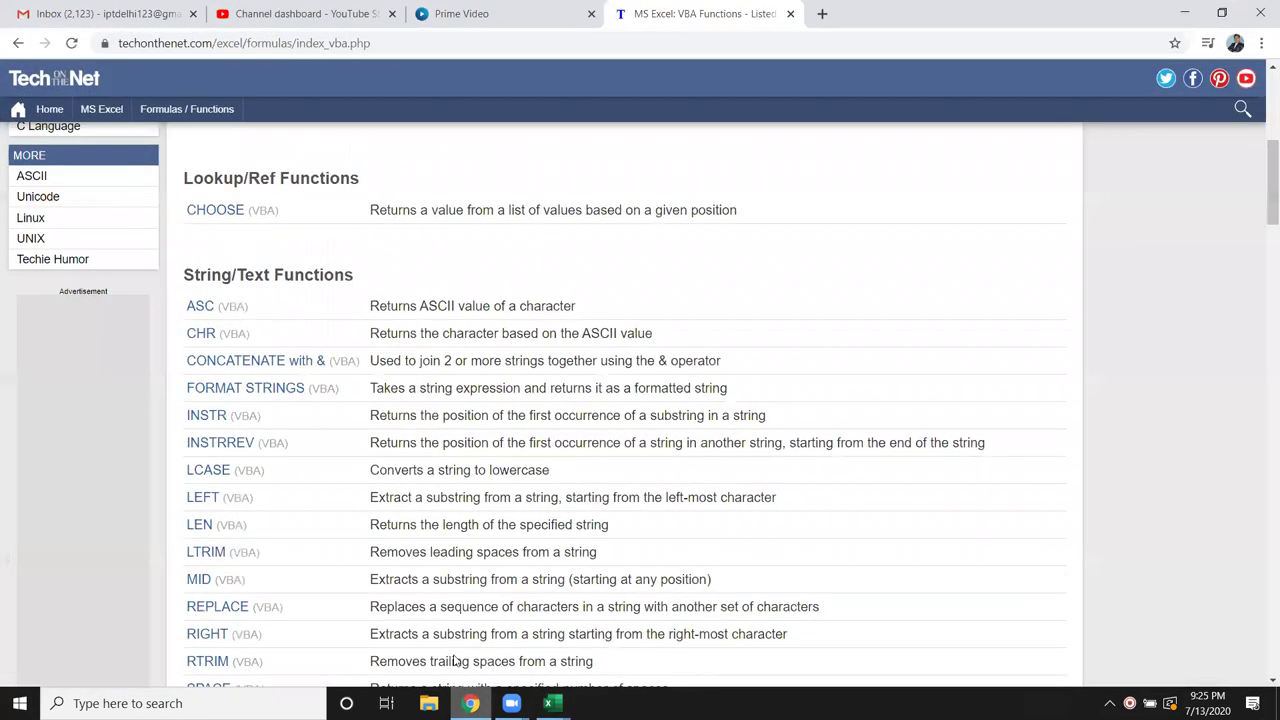
{"action": "left_click", "coordinate": [203, 308]}
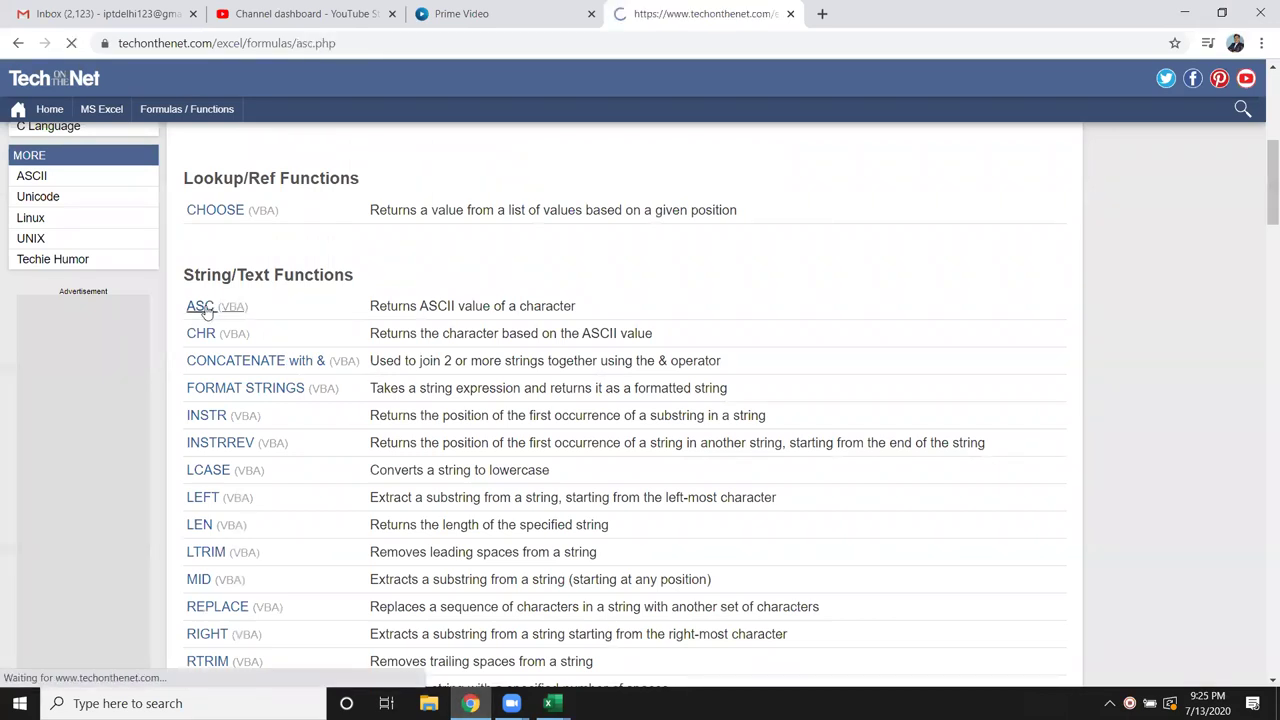
{"action": "scroll", "coordinate": [518, 360], "scroll_direction": "down", "scroll_amount": 1}
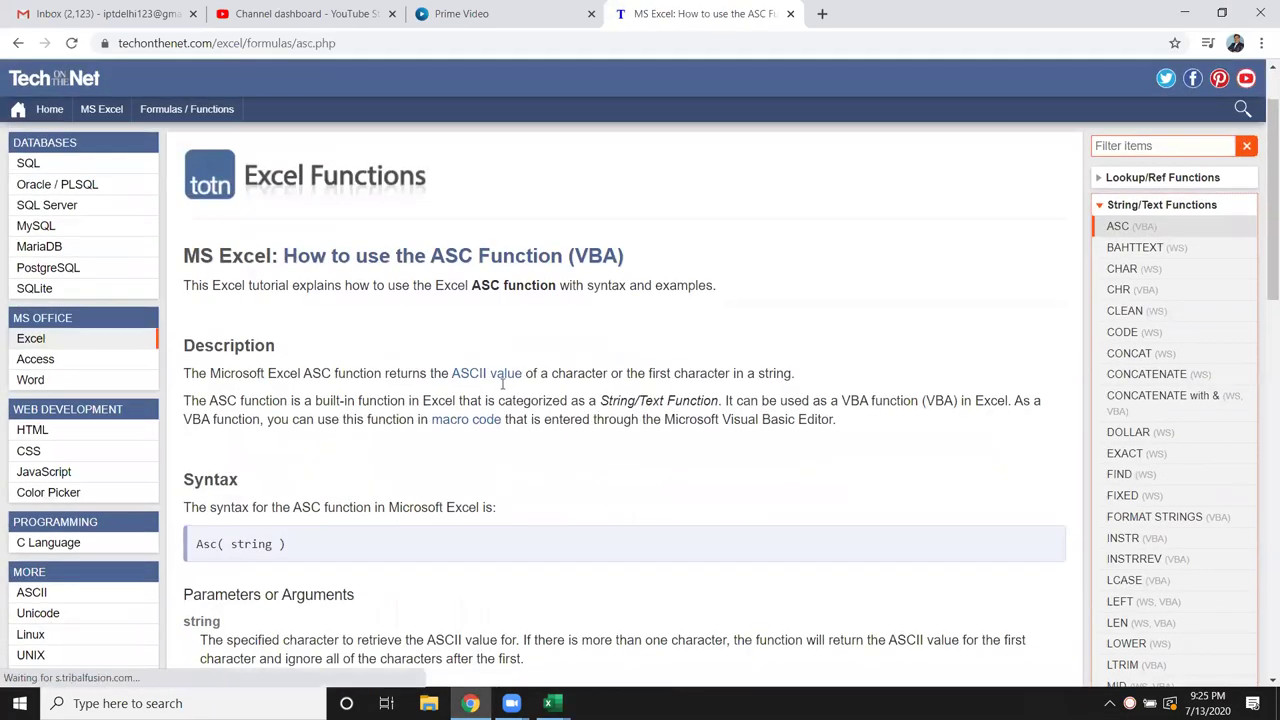
{"action": "left_click", "coordinate": [483, 376]}
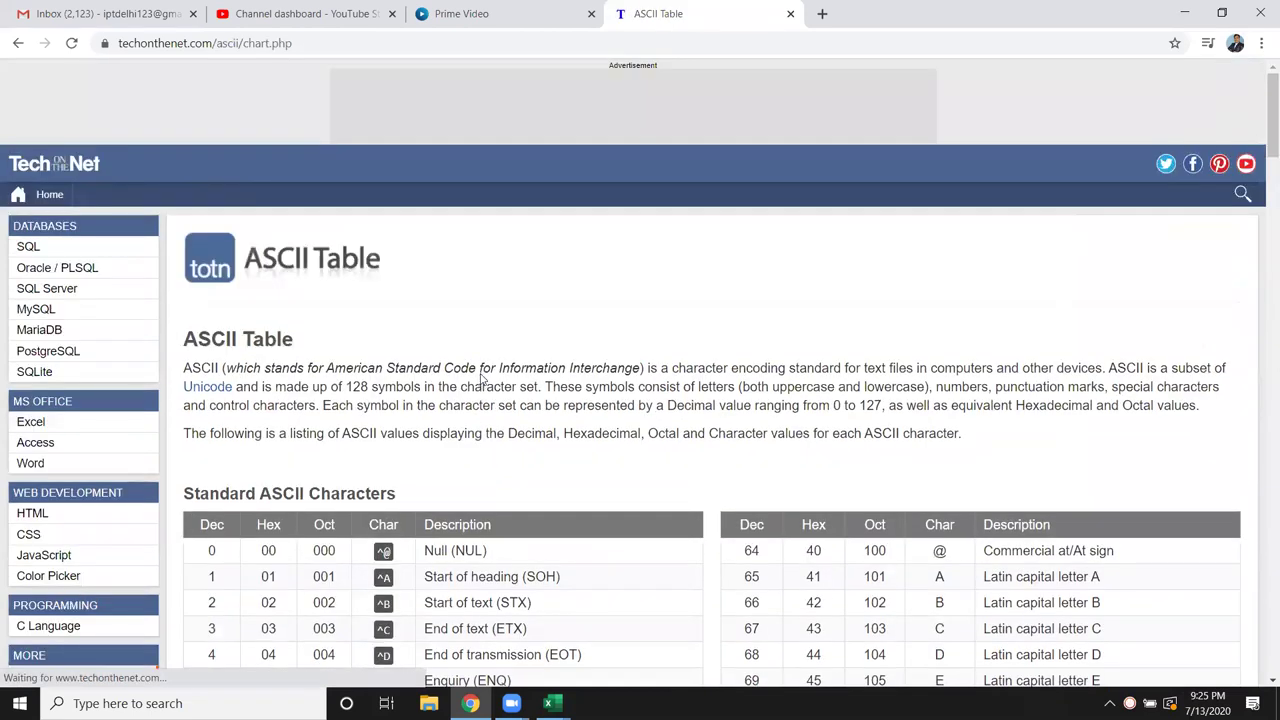
Highlight the Dec and Char column headers of the ASCII table.
{"action": "scroll", "coordinate": [520, 443], "scroll_direction": "down", "scroll_amount": 3}
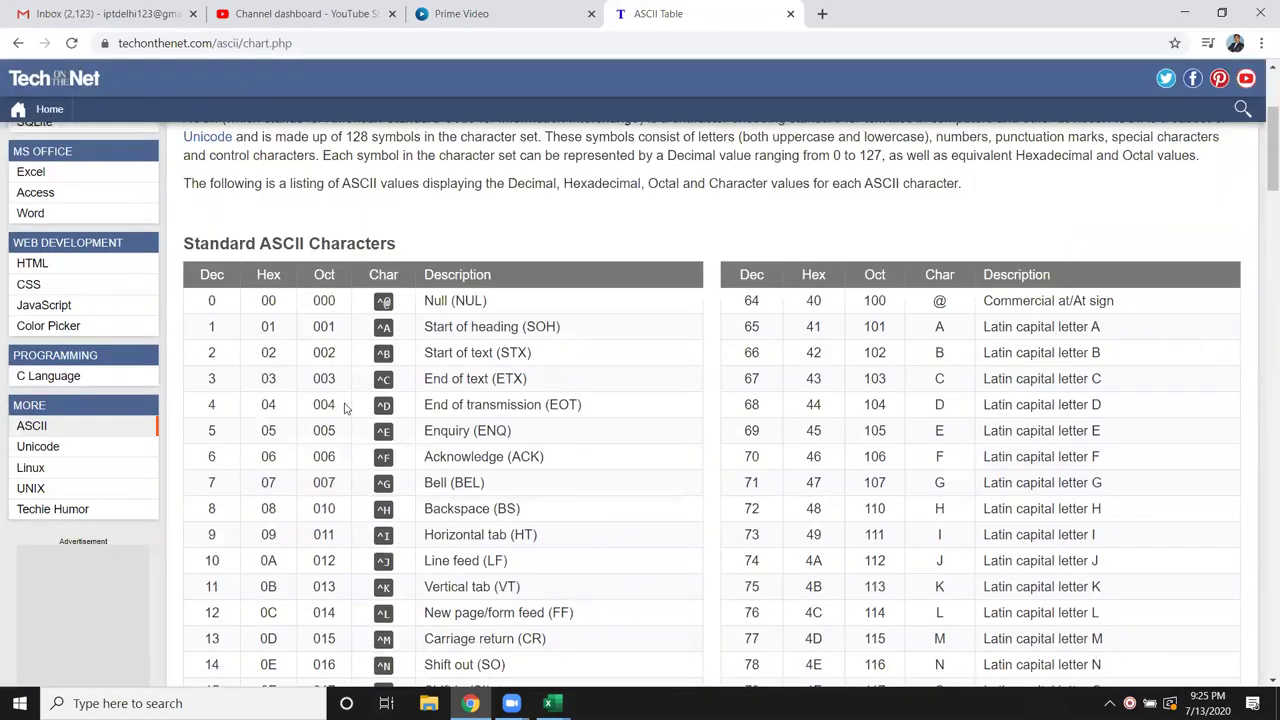
{"action": "double_click", "coordinate": [213, 280]}
{"action": "left_click", "coordinate": [260, 277]}
{"action": "double_click", "coordinate": [368, 280]}
{"action": "left_click", "coordinate": [203, 281]}
{"action": "double_click", "coordinate": [203, 281]}
{"action": "left_click", "coordinate": [297, 286]}
{"action": "double_click", "coordinate": [388, 276]}
Scroll through the table, highlight code 0 and its character, then go back to Excel.
{"action": "scroll", "coordinate": [330, 318], "scroll_direction": "down", "scroll_amount": 1}
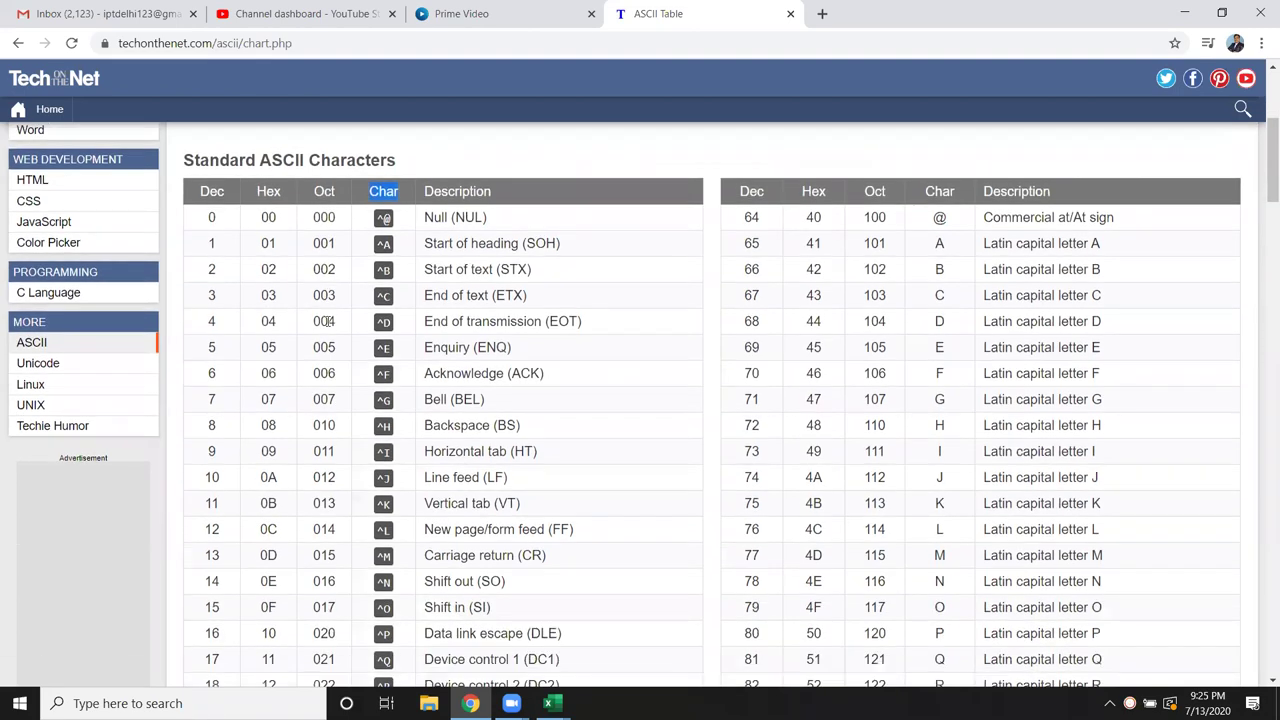
{"action": "scroll", "coordinate": [328, 325], "scroll_direction": "down", "scroll_amount": 2}
{"action": "scroll", "coordinate": [327, 330], "scroll_direction": "down", "scroll_amount": 1}
{"action": "scroll", "coordinate": [333, 345], "scroll_direction": "down", "scroll_amount": 1}
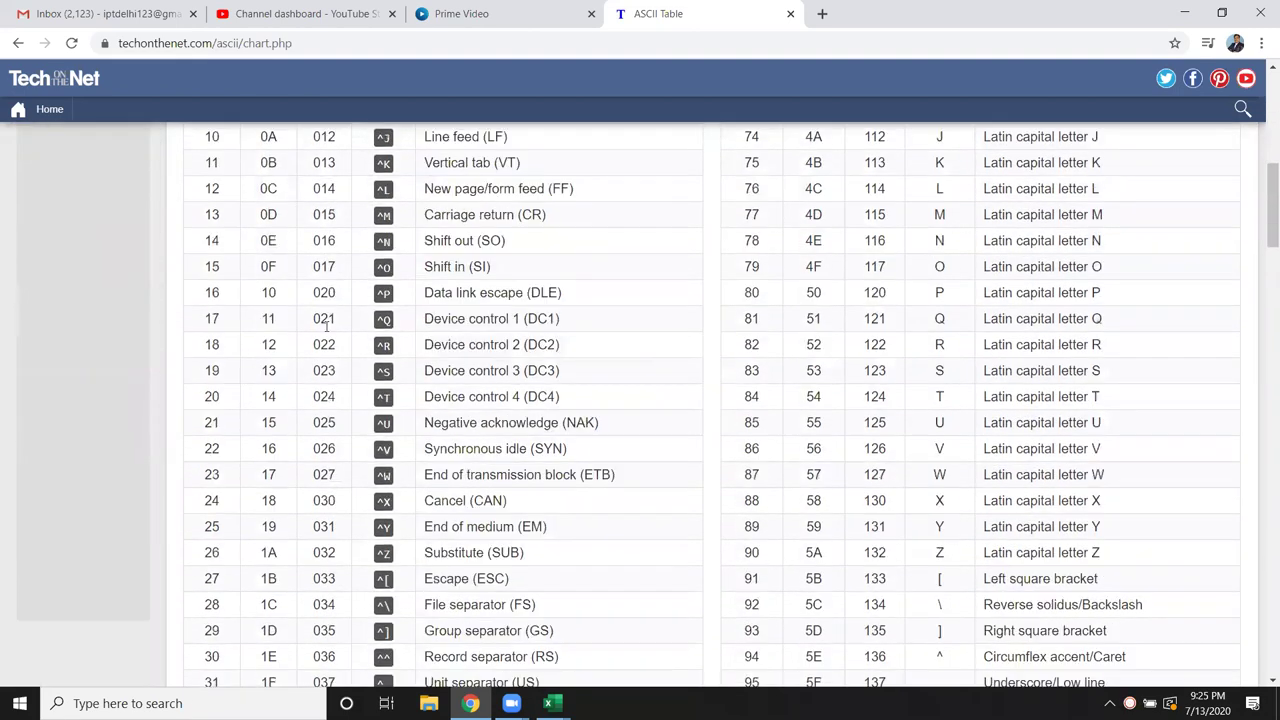
{"action": "scroll", "coordinate": [343, 380], "scroll_direction": "down", "scroll_amount": 1}
{"action": "scroll", "coordinate": [355, 485], "scroll_direction": "down", "scroll_amount": 2}
{"action": "scroll", "coordinate": [352, 478], "scroll_direction": "down", "scroll_amount": 2}
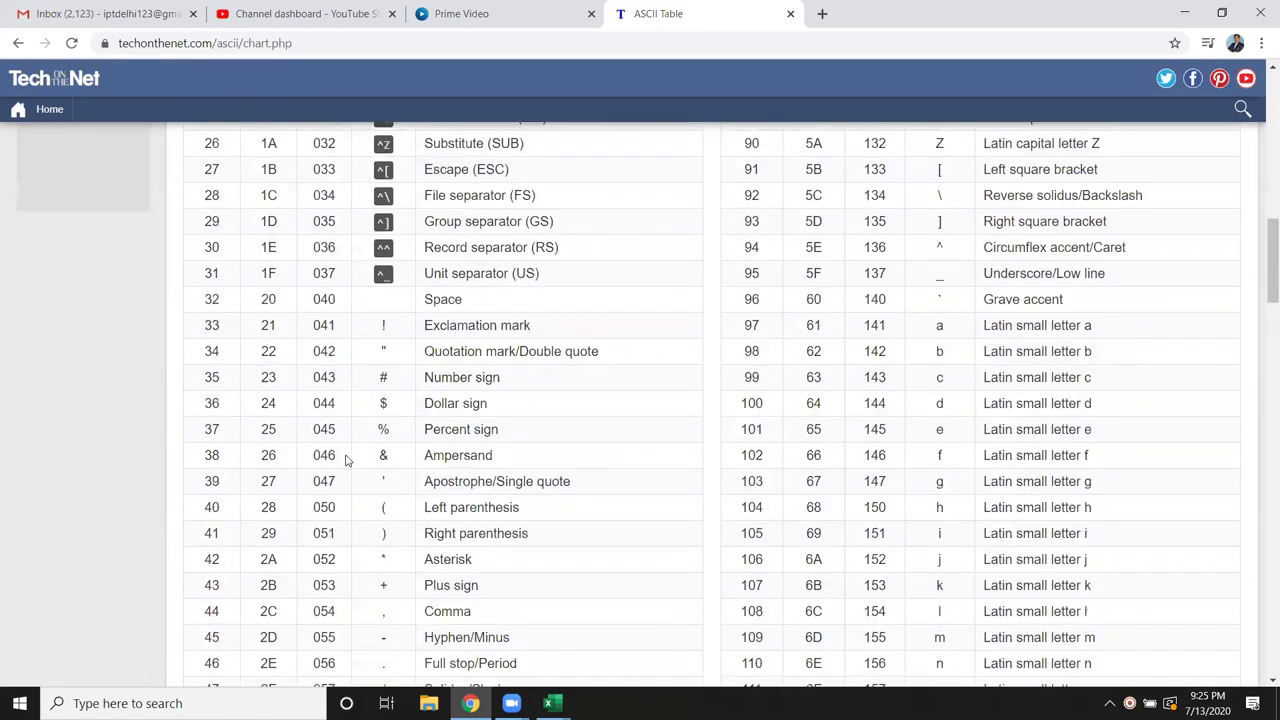
{"action": "scroll", "coordinate": [346, 457], "scroll_direction": "up", "scroll_amount": 3}
{"action": "scroll", "coordinate": [344, 457], "scroll_direction": "up", "scroll_amount": 4}
{"action": "scroll", "coordinate": [344, 457], "scroll_direction": "up", "scroll_amount": 3}
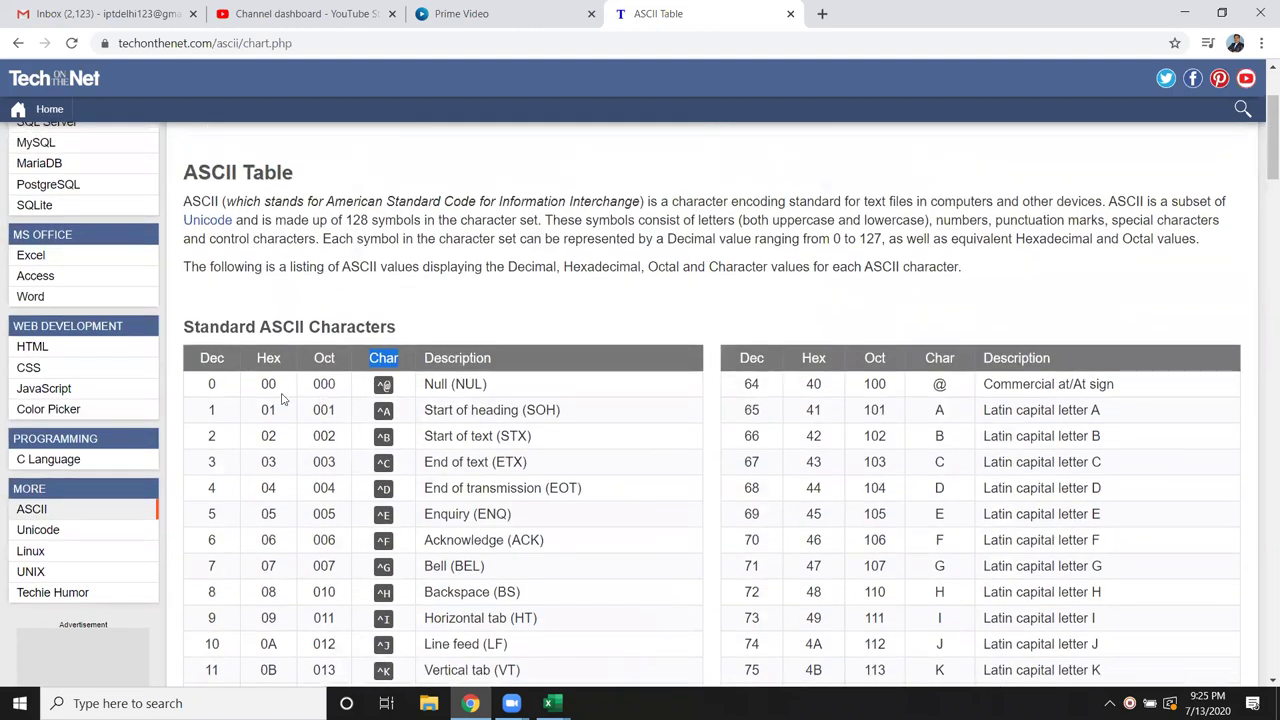
{"action": "double_click", "coordinate": [216, 389]}
{"action": "left_click", "coordinate": [386, 385]}
{"action": "double_click", "coordinate": [386, 385]}
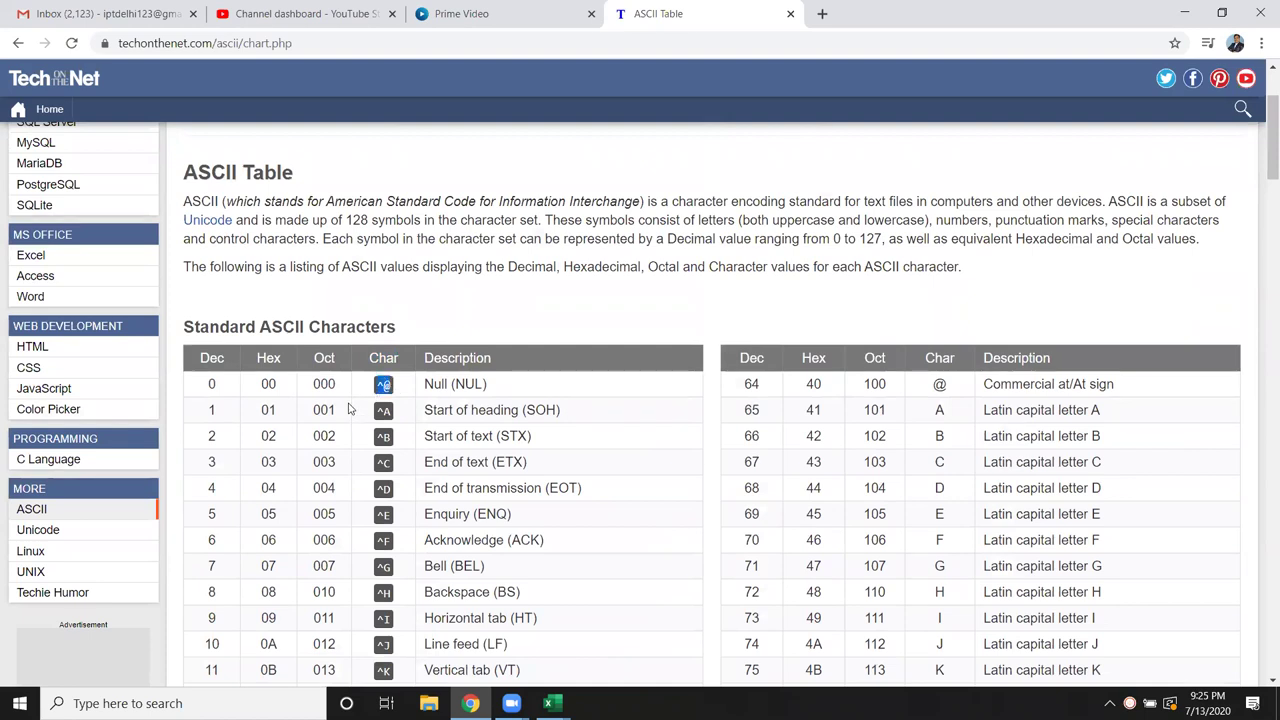
{"action": "key", "text": "alt+Tab"}
{"action": "key", "text": "alt+Tab"}
{"action": "key", "text": "alt+Tab"}
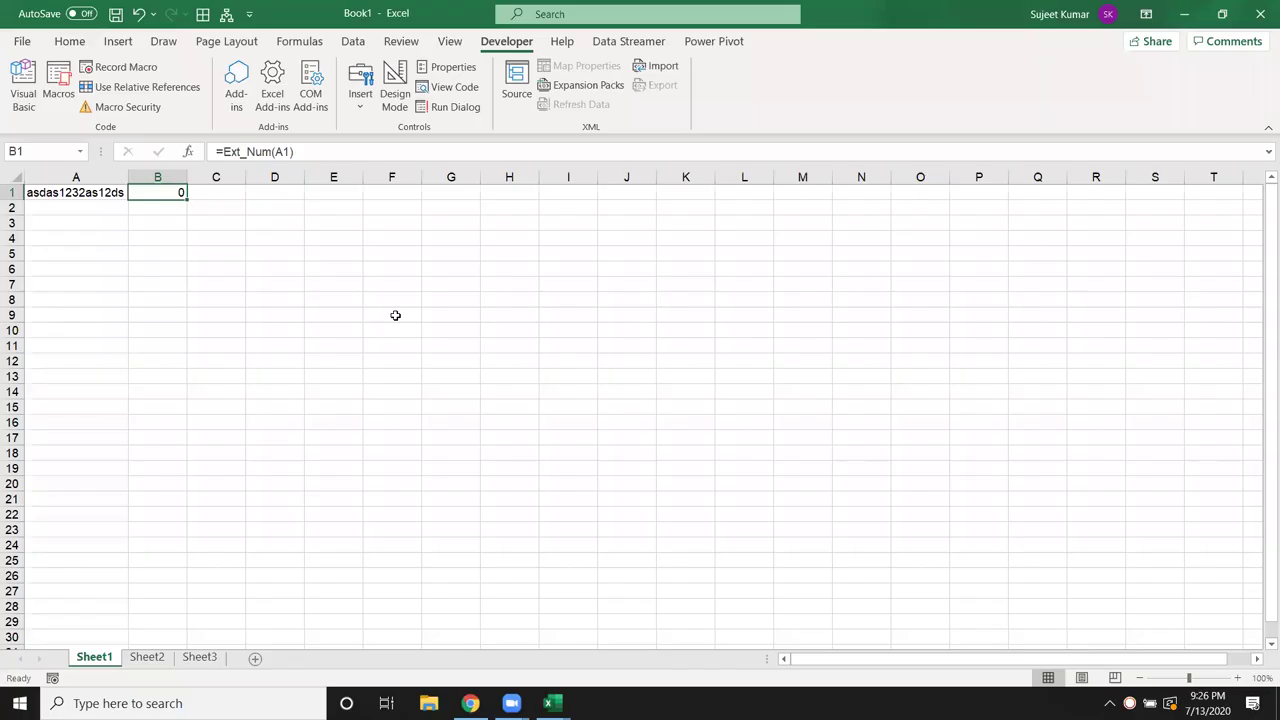
Enter =CHAR(0) in E6 and inspect the resulting error.
{"action": "left_click", "coordinate": [343, 262]}
{"action": "type", "text": "=ch"}
{"action": "key", "text": "Tab"}
{"action": "type", "text": "0)"}
{"action": "key", "text": "Return"}
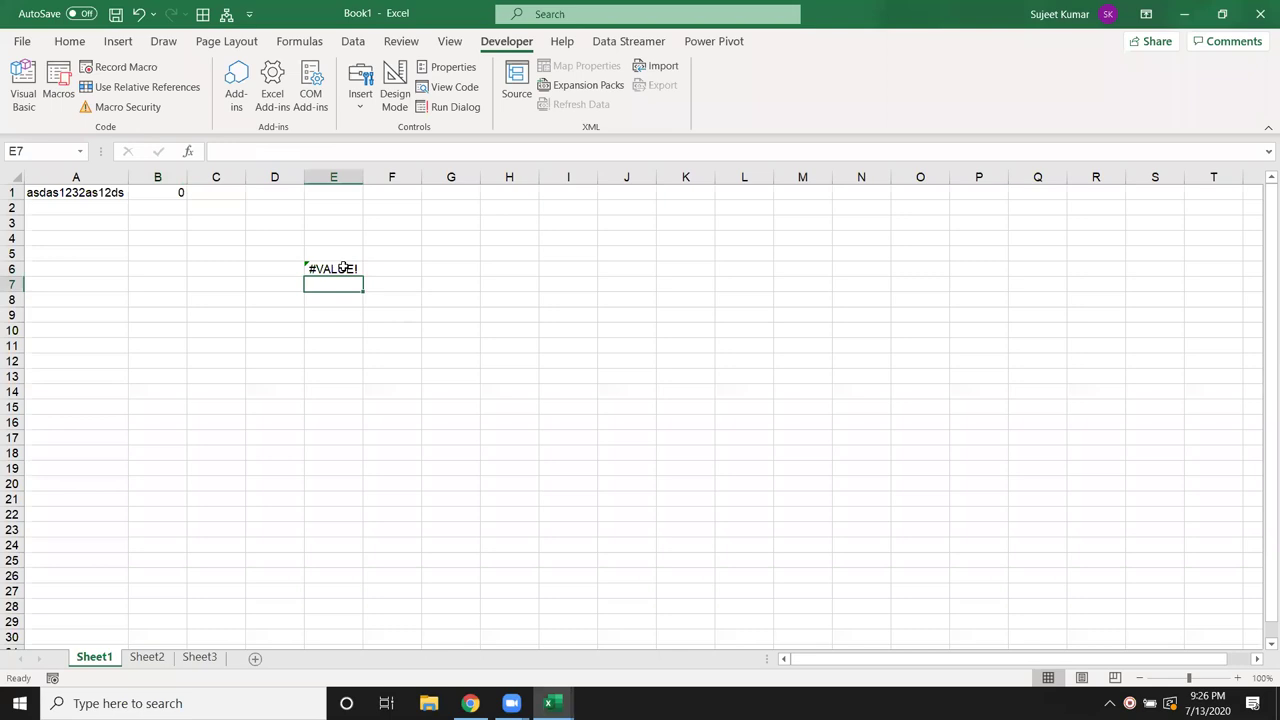
{"action": "left_click", "coordinate": [343, 268]}
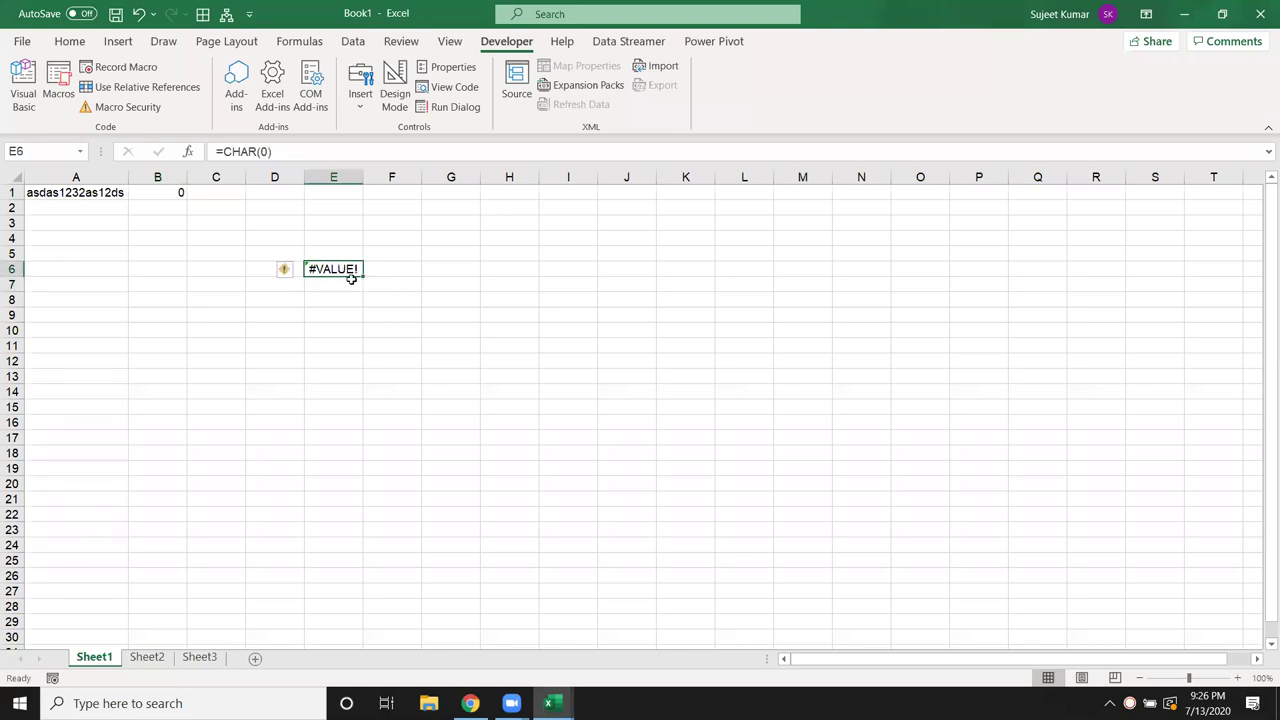
Edit E6's CHAR formula to try codes 8, 1 and 2.
{"action": "left_click", "coordinate": [265, 151]}
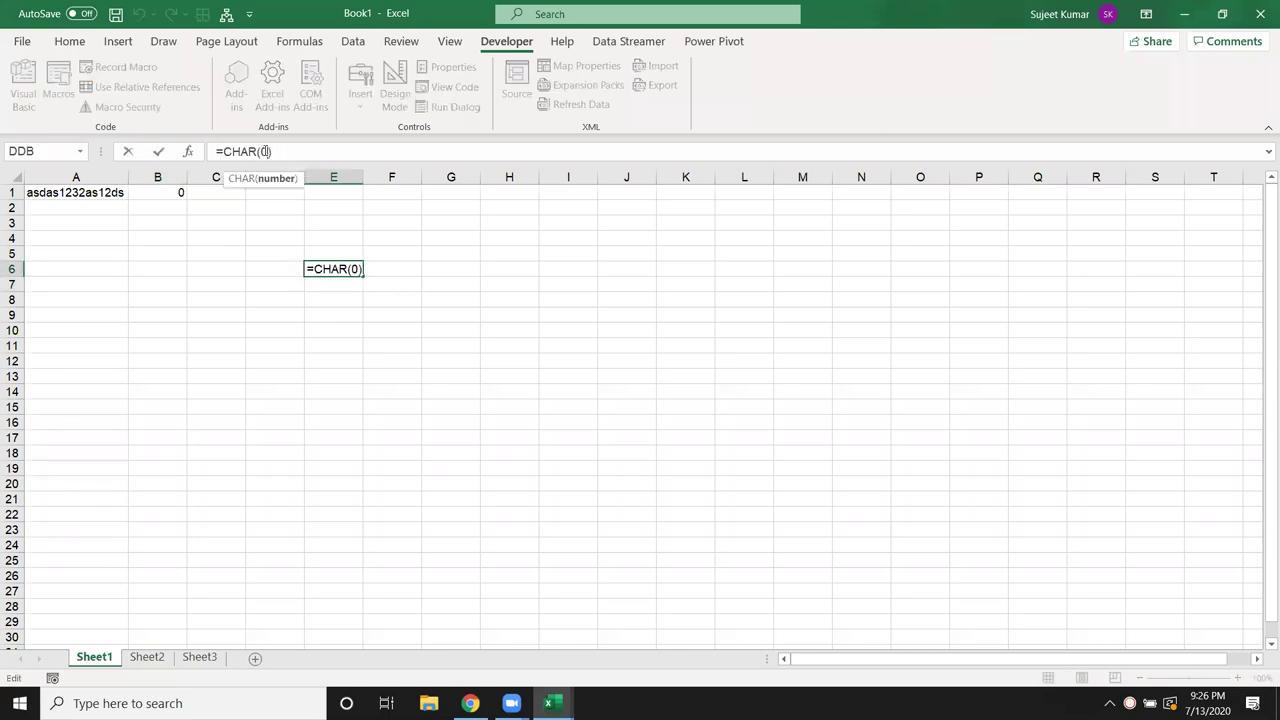
{"action": "type", "text": "8"}
{"action": "key", "text": "Return"}
{"action": "key", "text": "Up"}
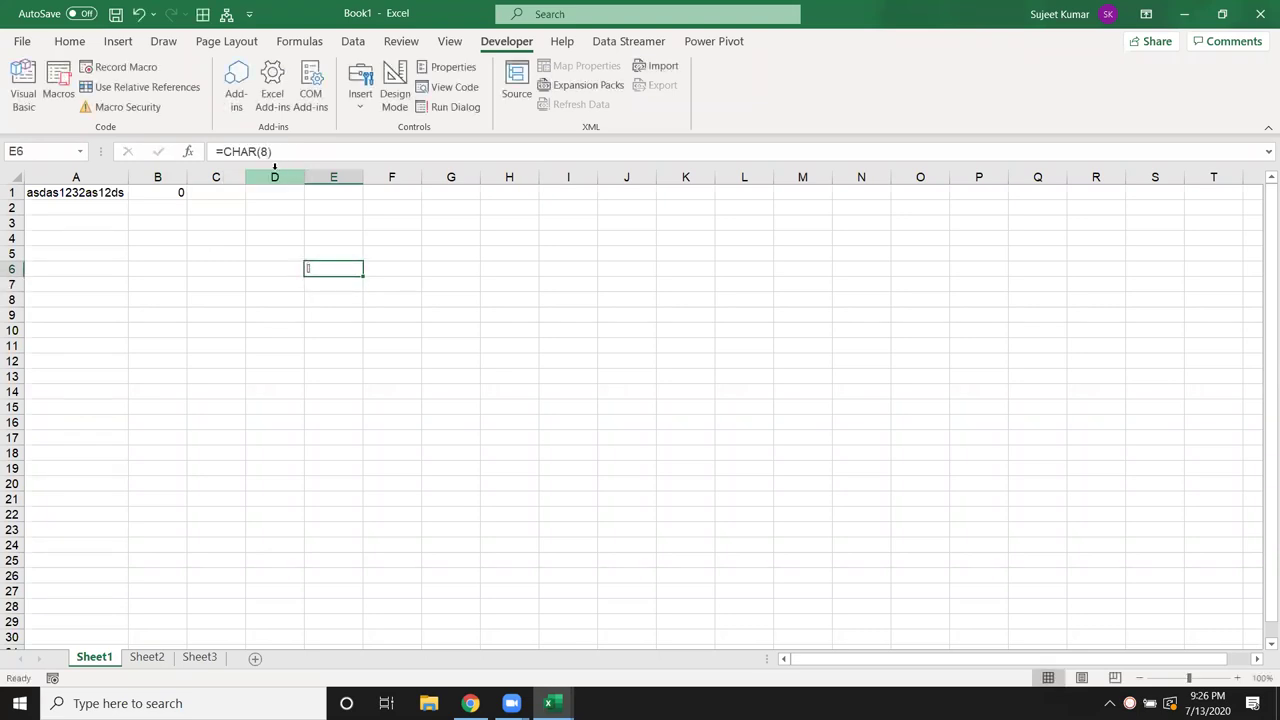
{"action": "left_click", "coordinate": [265, 151]}
{"action": "type", "text": "1"}
{"action": "key", "text": "Return"}
{"action": "key", "text": "Up"}
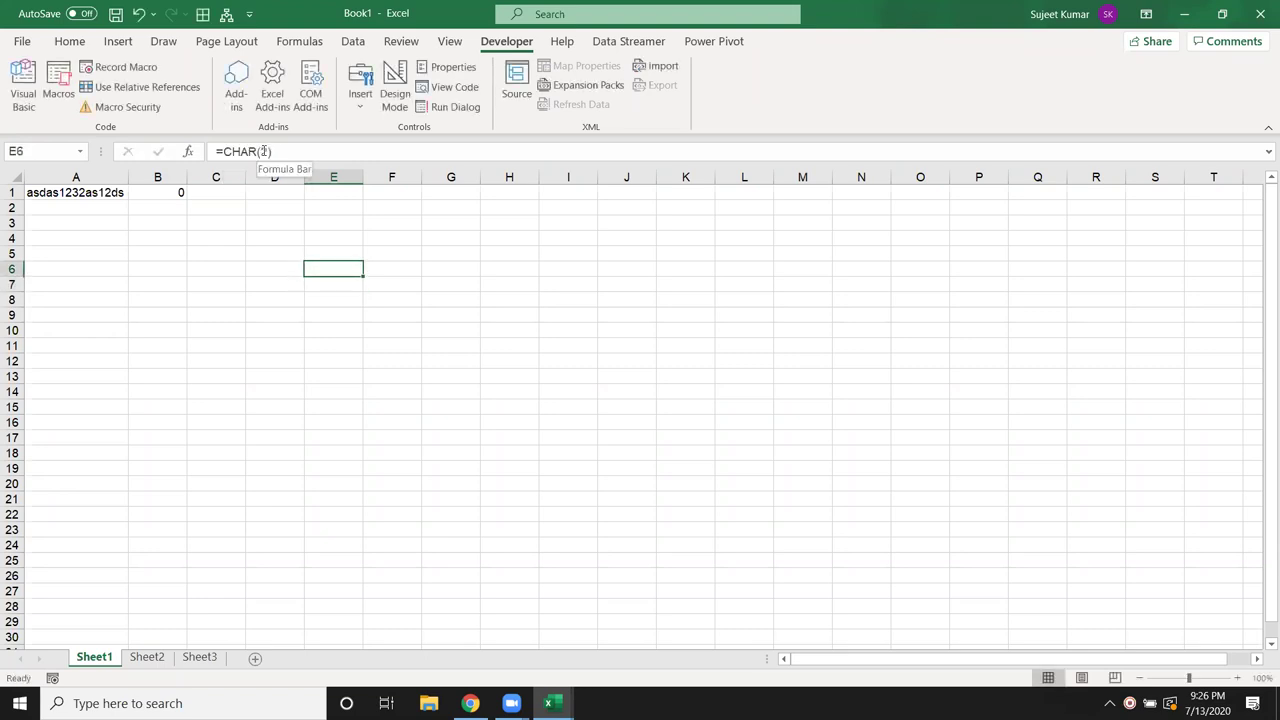
{"action": "left_click", "coordinate": [265, 151]}
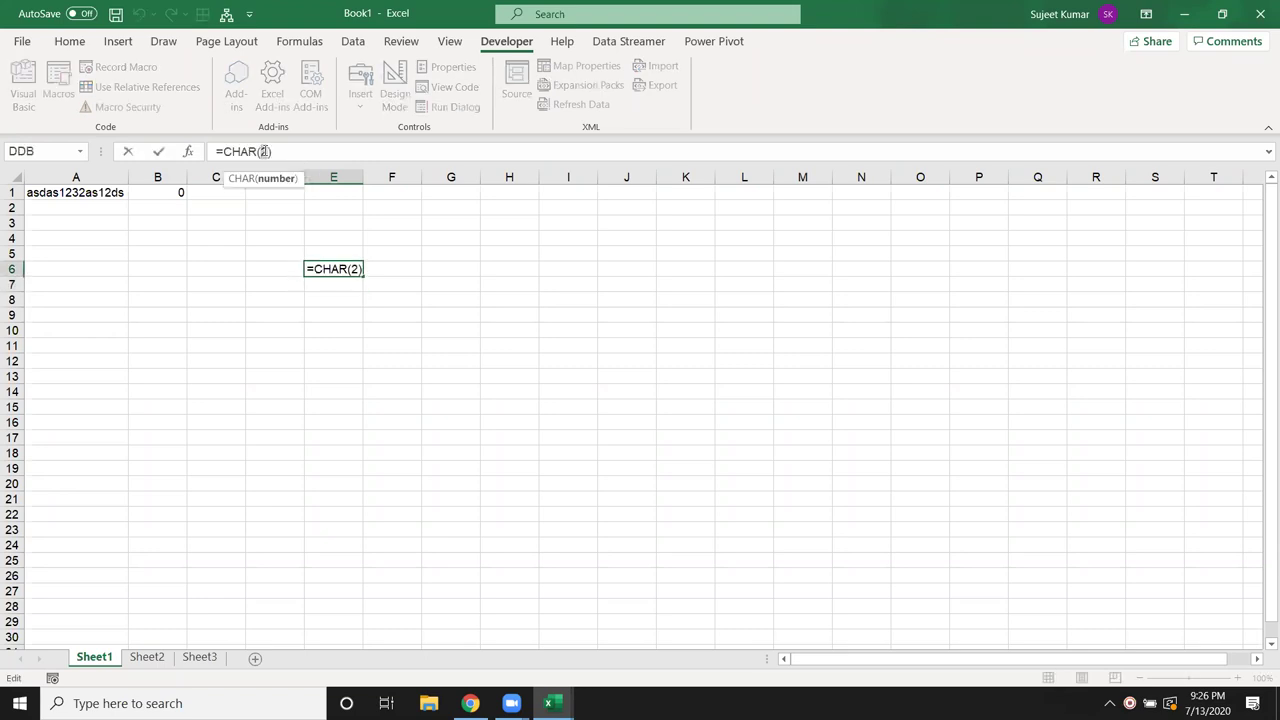
{"action": "key", "text": "Return"}
{"action": "key", "text": "Up"}
Delete the formula from E6 and switch to the VBA editor.
{"action": "left_click", "coordinate": [265, 151]}
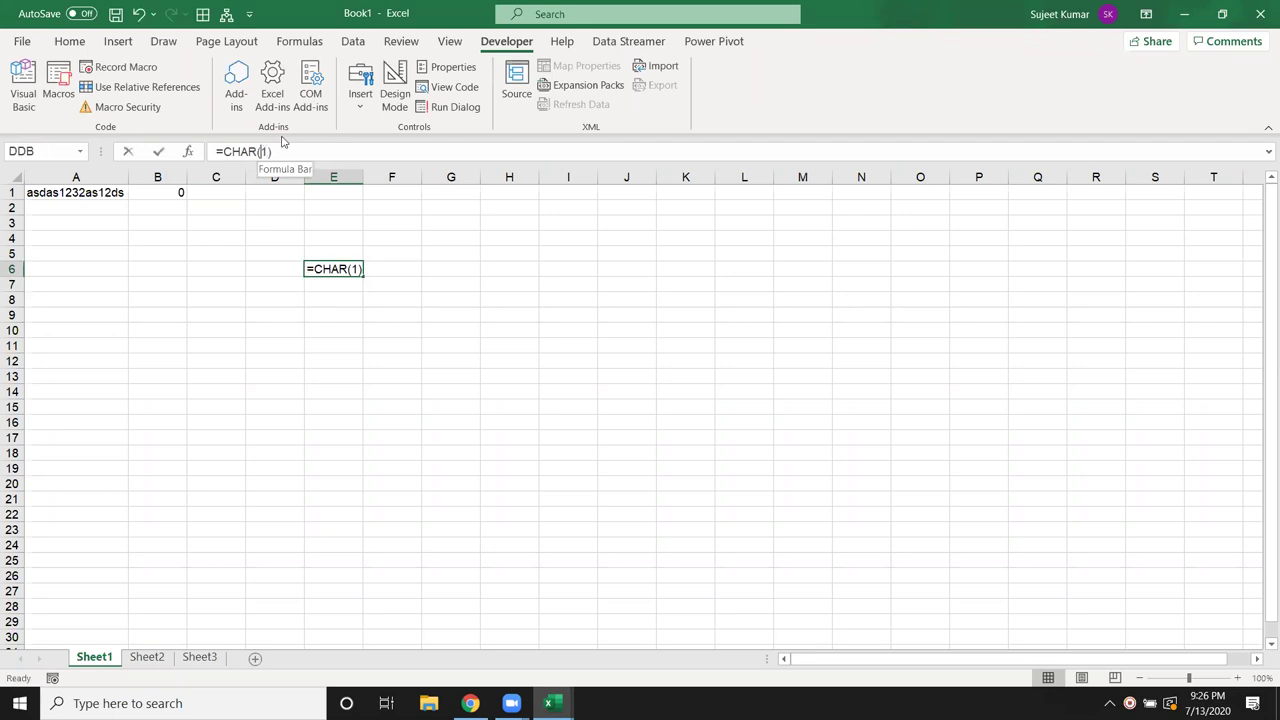
{"action": "left_click_drag", "start_coordinate": [275, 151], "coordinate": [158, 152]}
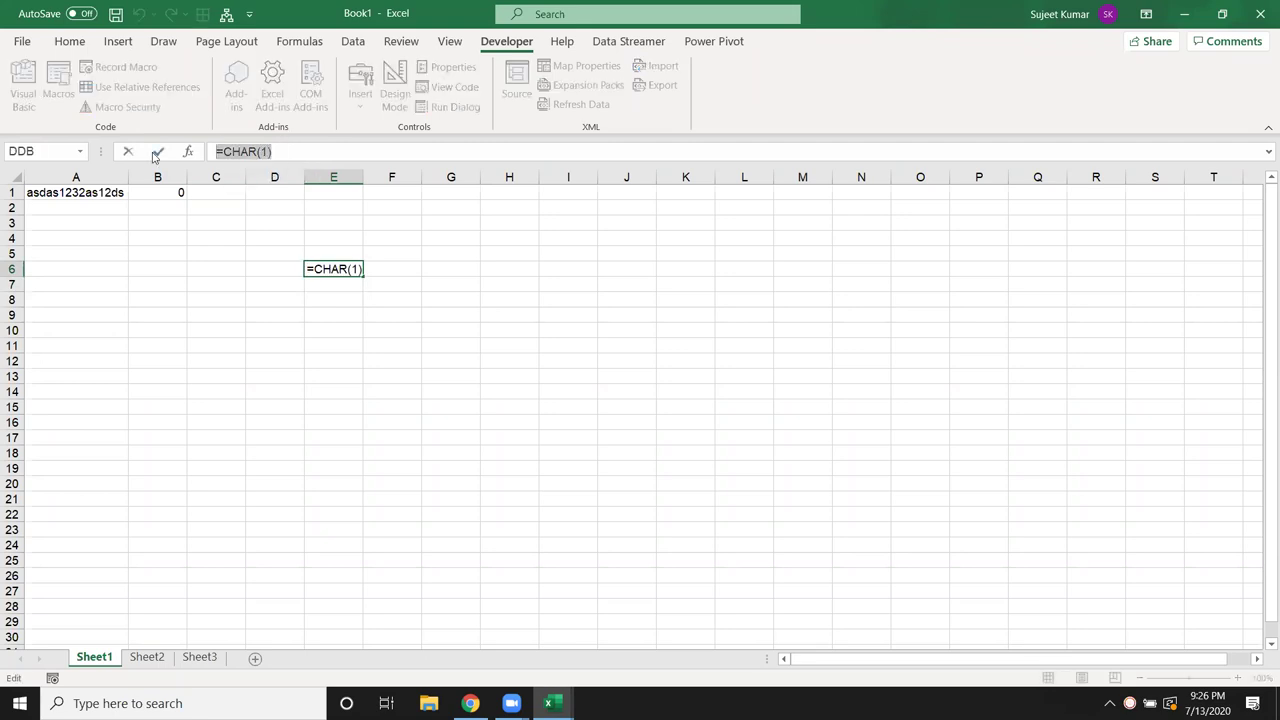
{"action": "key", "text": "Delete"}
{"action": "left_click", "coordinate": [158, 152]}
{"action": "key", "text": "Return"}
{"action": "key", "text": "alt+F11"}
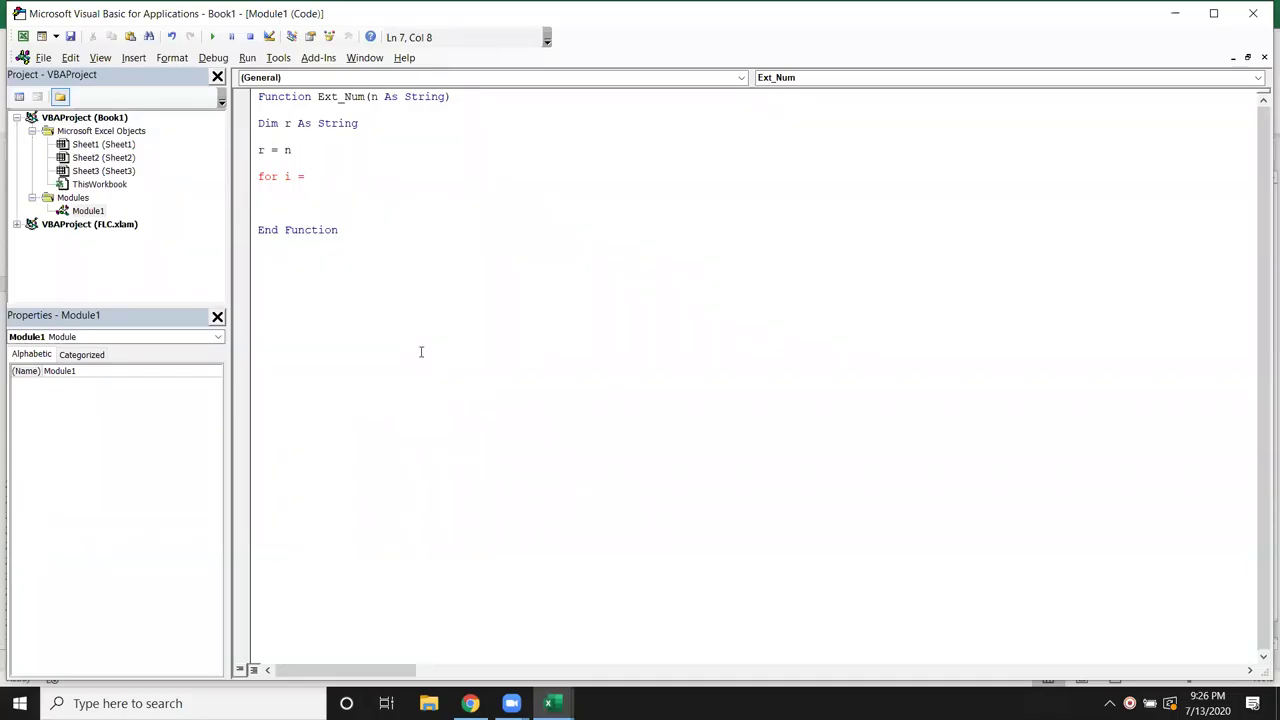
Scroll the ASCII table to digit nine at code 57 and mark it.
{"action": "key", "text": "alt+Tab"}
{"action": "key", "text": "alt+Tab"}
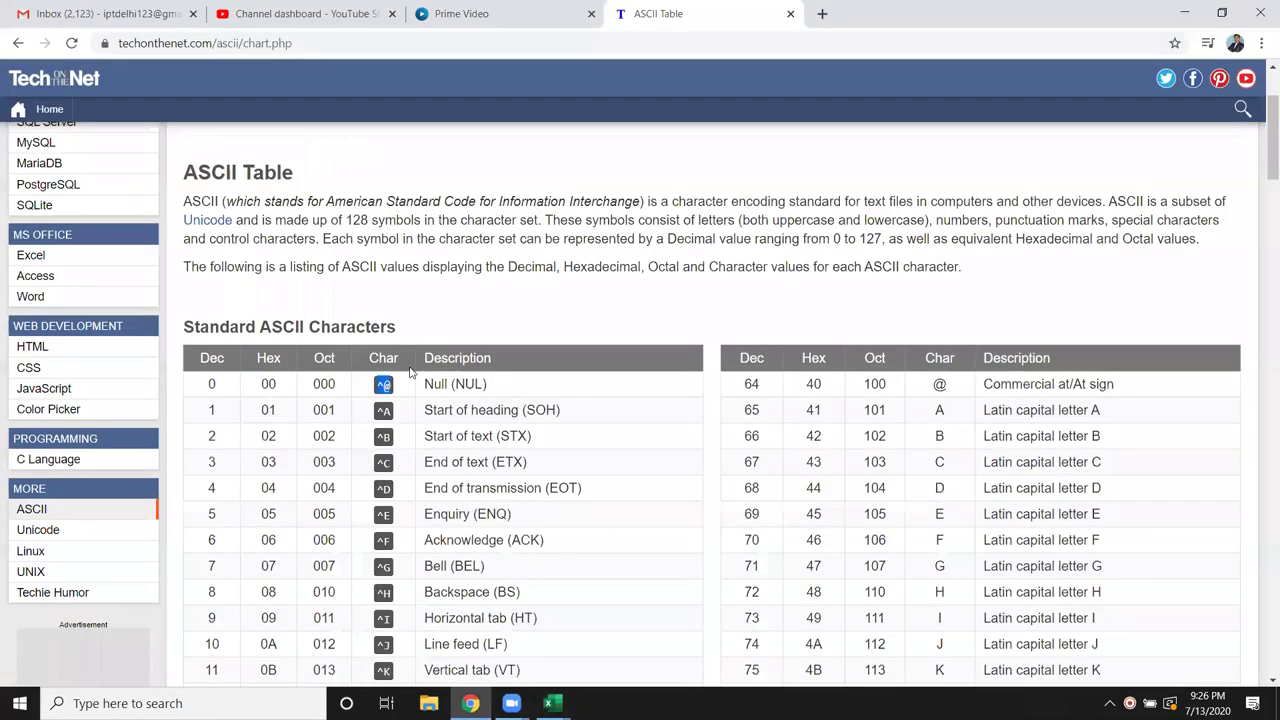
{"action": "scroll", "coordinate": [410, 372], "scroll_direction": "down", "scroll_amount": 3}
{"action": "scroll", "coordinate": [412, 400], "scroll_direction": "down", "scroll_amount": 2}
{"action": "scroll", "coordinate": [415, 440], "scroll_direction": "down", "scroll_amount": 2}
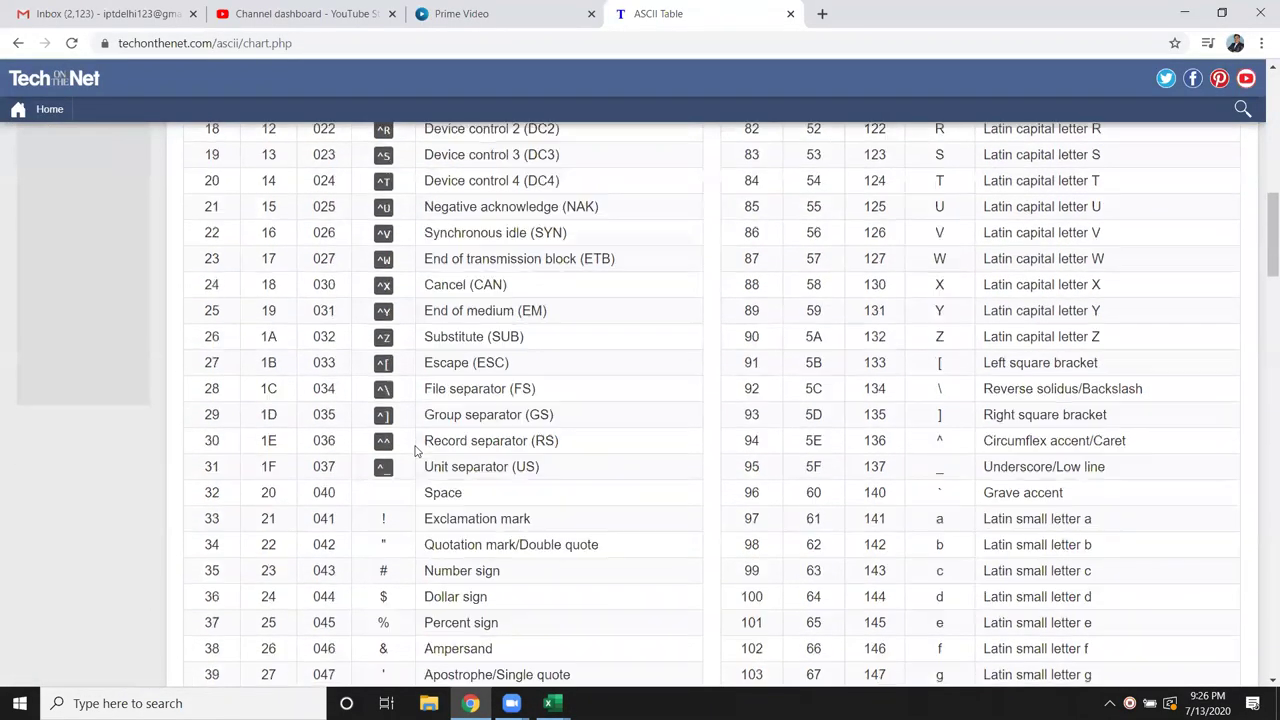
{"action": "scroll", "coordinate": [380, 420], "scroll_direction": "down", "scroll_amount": 1}
{"action": "scroll", "coordinate": [366, 406], "scroll_direction": "down", "scroll_amount": 2}
{"action": "scroll", "coordinate": [369, 410], "scroll_direction": "down", "scroll_amount": 2}
{"action": "scroll", "coordinate": [369, 410], "scroll_direction": "down", "scroll_amount": 1}
{"action": "scroll", "coordinate": [371, 412], "scroll_direction": "down", "scroll_amount": 2}
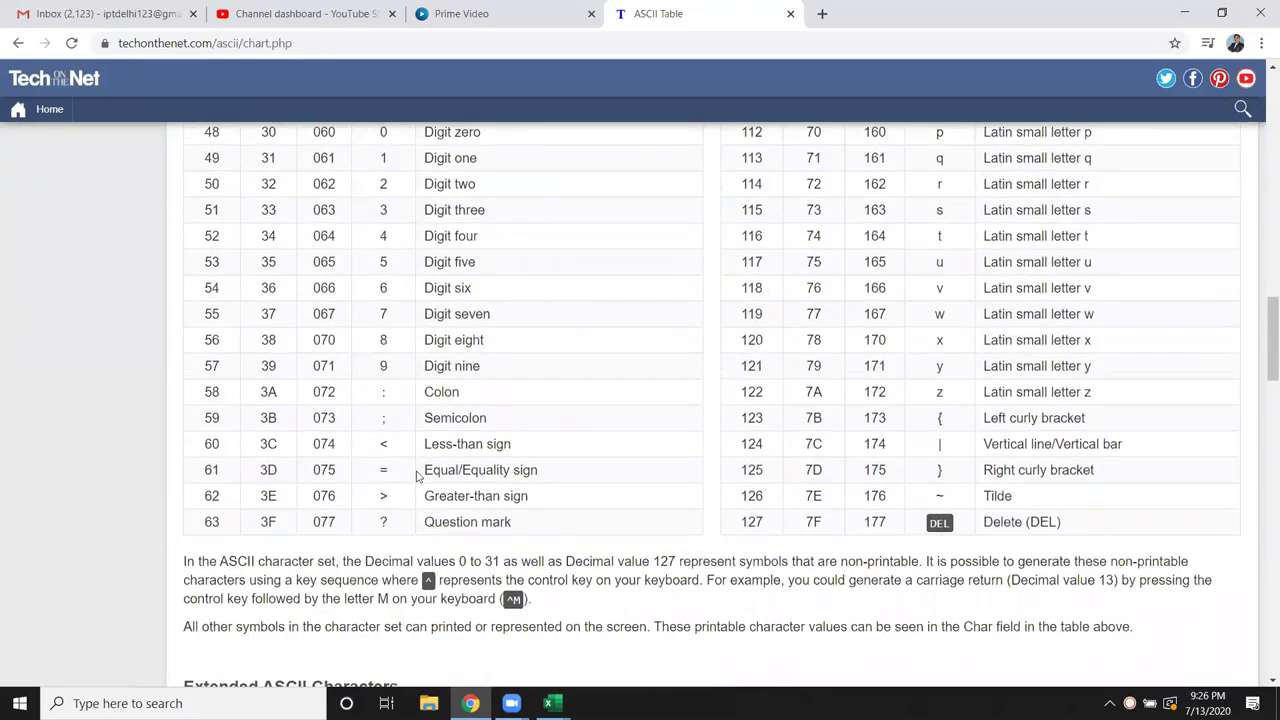
{"action": "scroll", "coordinate": [237, 478], "scroll_direction": "up", "scroll_amount": 1}
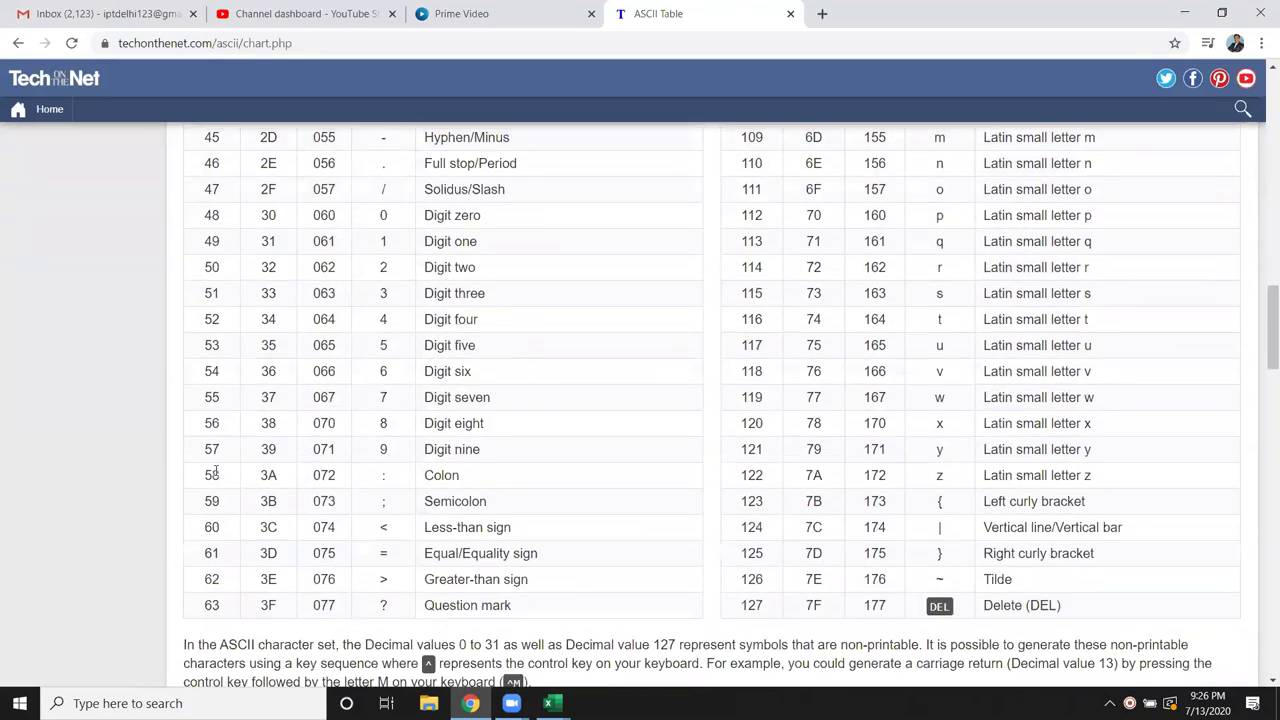
{"action": "double_click", "coordinate": [213, 450]}
{"action": "double_click", "coordinate": [383, 449]}
Highlight the non-digit characters from code 58 through the last code, 127.
{"action": "mouse_move", "coordinate": [379, 482]}
{"action": "left_mouse_down"}
{"action": "mouse_move", "coordinate": [371, 509]}
{"action": "mouse_move", "coordinate": [390, 569]}
{"action": "left_mouse_up"}
{"action": "double_click", "coordinate": [752, 606]}
{"action": "scroll", "coordinate": [711, 521], "scroll_direction": "up", "scroll_amount": 5}
{"action": "scroll", "coordinate": [711, 520], "scroll_direction": "up", "scroll_amount": 1}
{"action": "scroll", "coordinate": [712, 519], "scroll_direction": "up", "scroll_amount": 1}
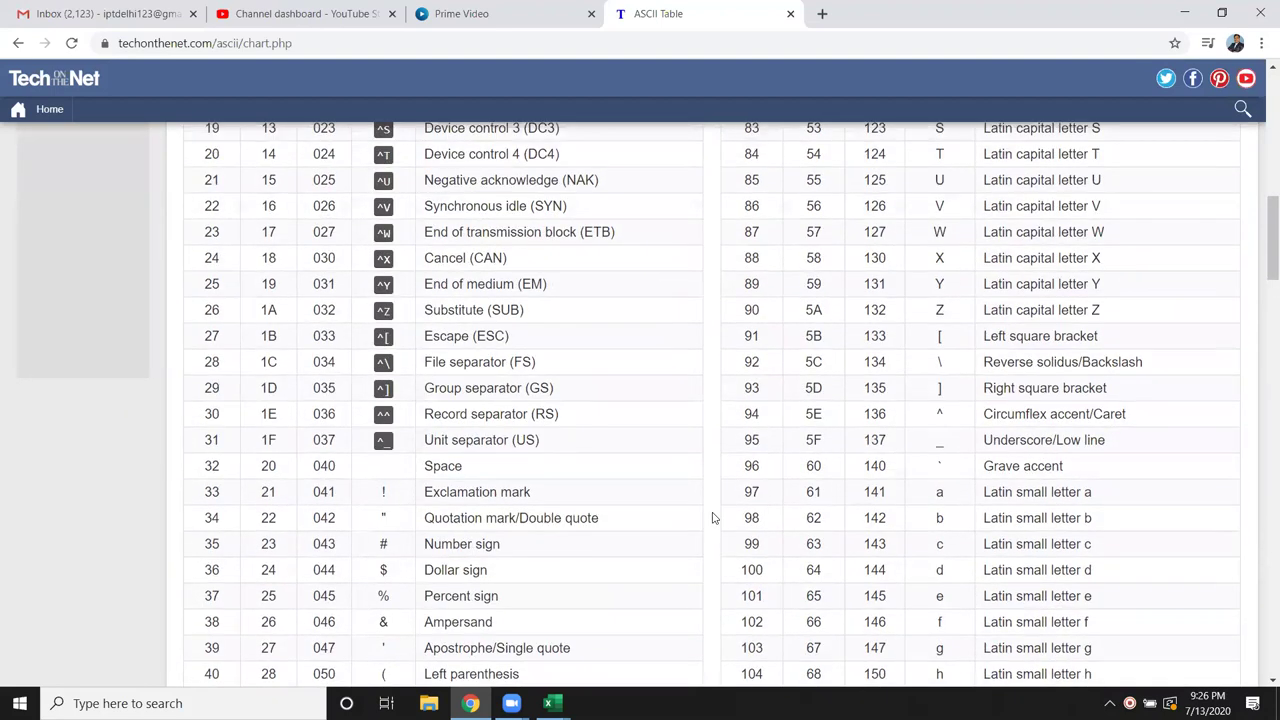
{"action": "scroll", "coordinate": [713, 517], "scroll_direction": "up", "scroll_amount": 3}
{"action": "scroll", "coordinate": [708, 490], "scroll_direction": "up", "scroll_amount": 2}
{"action": "scroll", "coordinate": [700, 466], "scroll_direction": "up", "scroll_amount": 2}
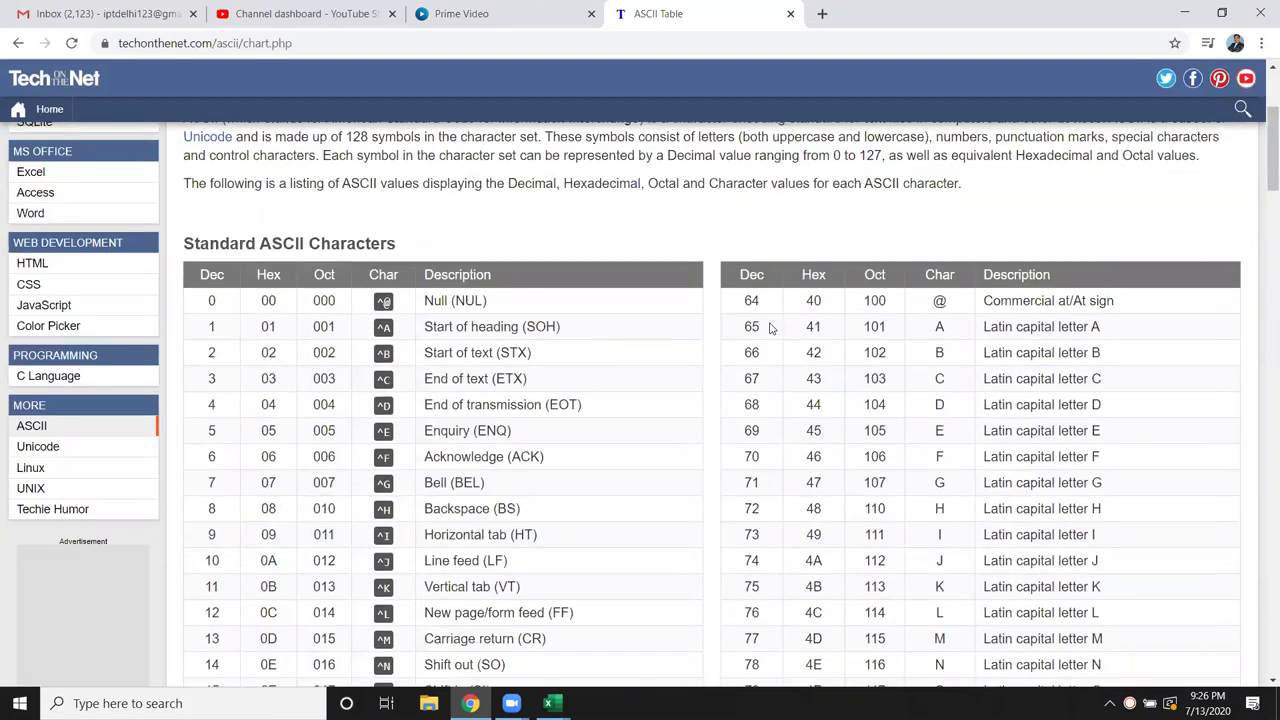
Test =CHAR(65) in cell E7 of the workbook.
{"action": "key", "text": "alt+Tab"}
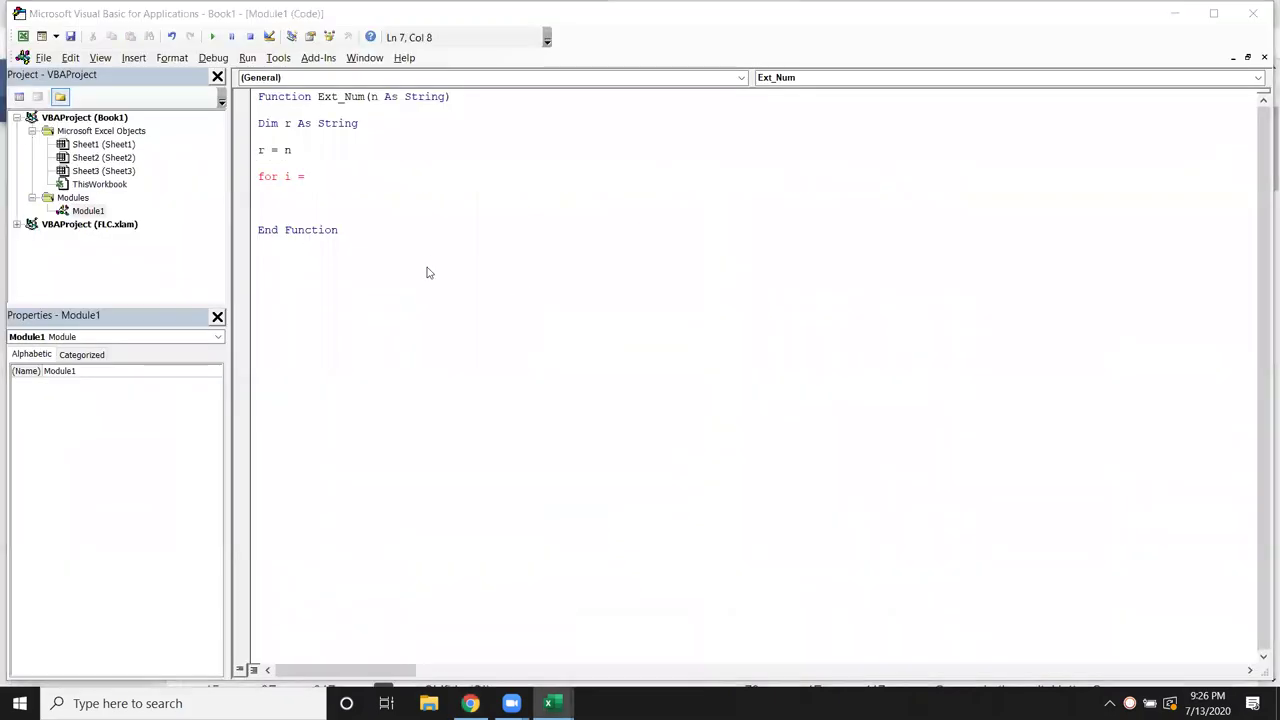
{"action": "key", "text": "alt+Tab"}
{"action": "key", "text": "Tab"}
{"action": "type", "text": "=ch"}
{"action": "key", "text": "Tab"}
{"action": "type", "text": "65"}
{"action": "key", "text": "Return"}
{"action": "key", "text": "Up"}
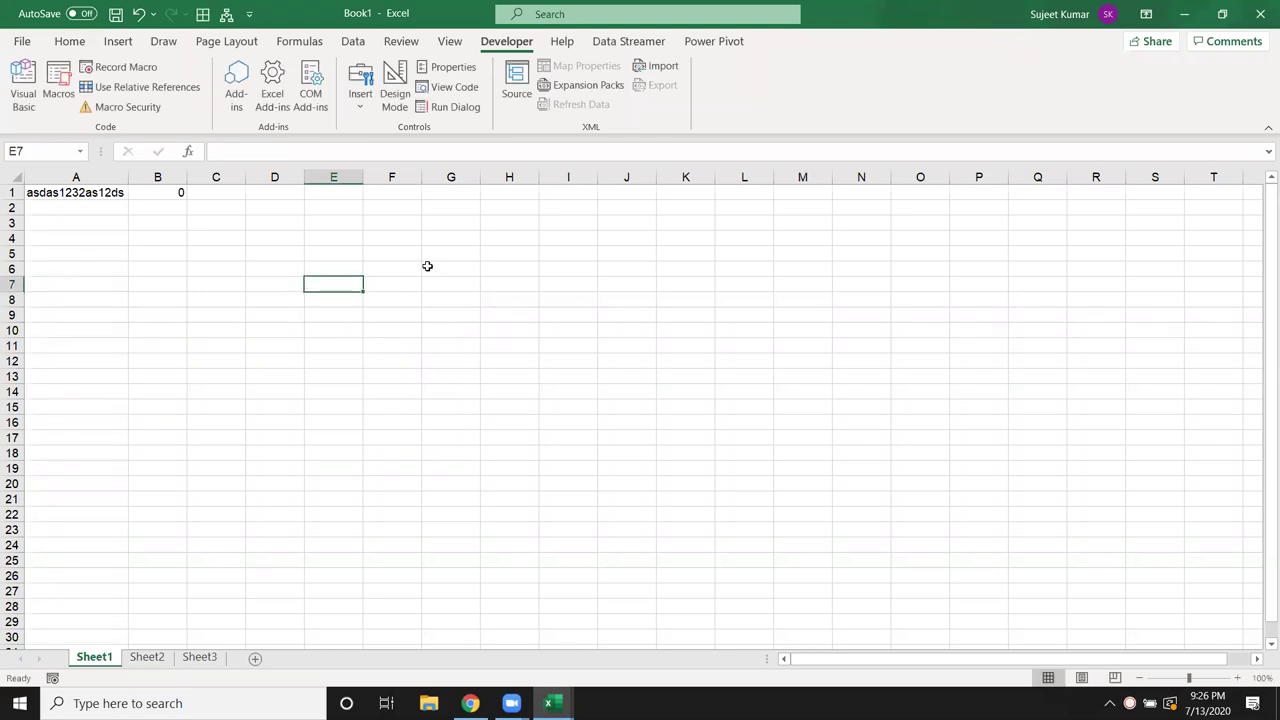
Glance at the Ext_Num code, then return to the ASCII table and scroll down.
{"action": "key", "text": "alt+F11"}
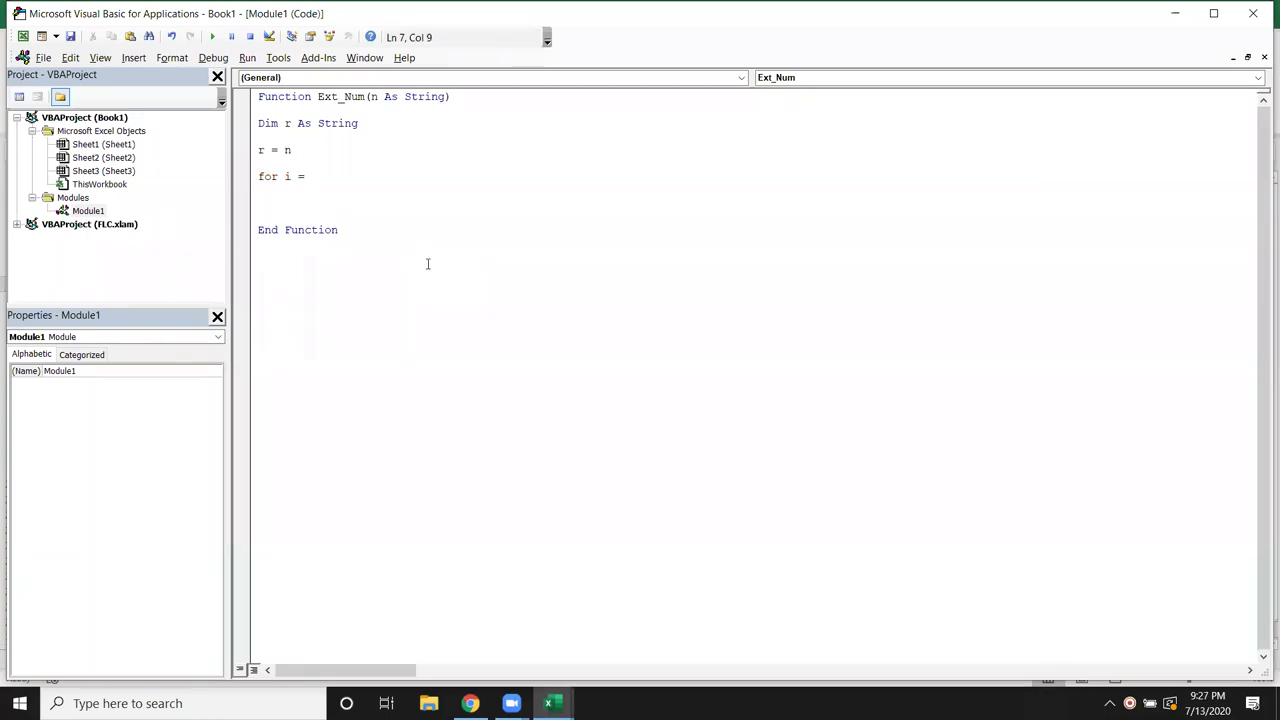
{"action": "key", "text": "alt+F11"}
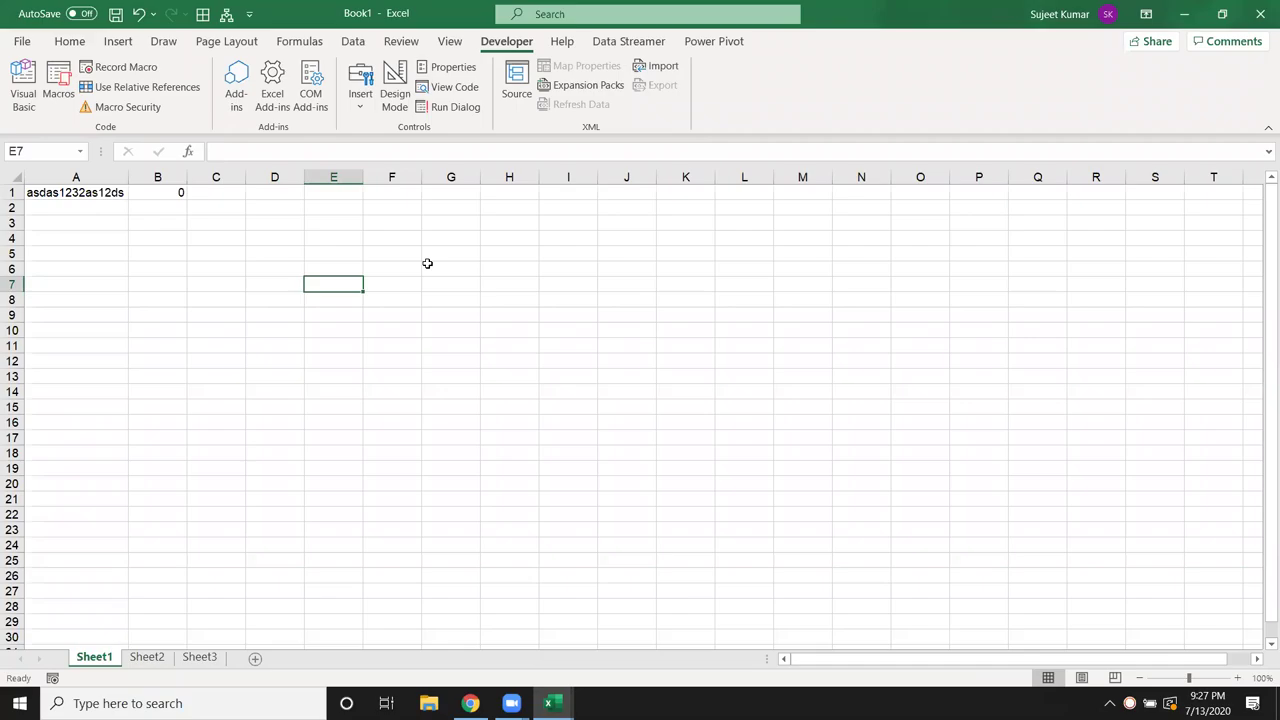
{"action": "key", "text": "alt+Tab"}
{"action": "key", "text": "Tab"}
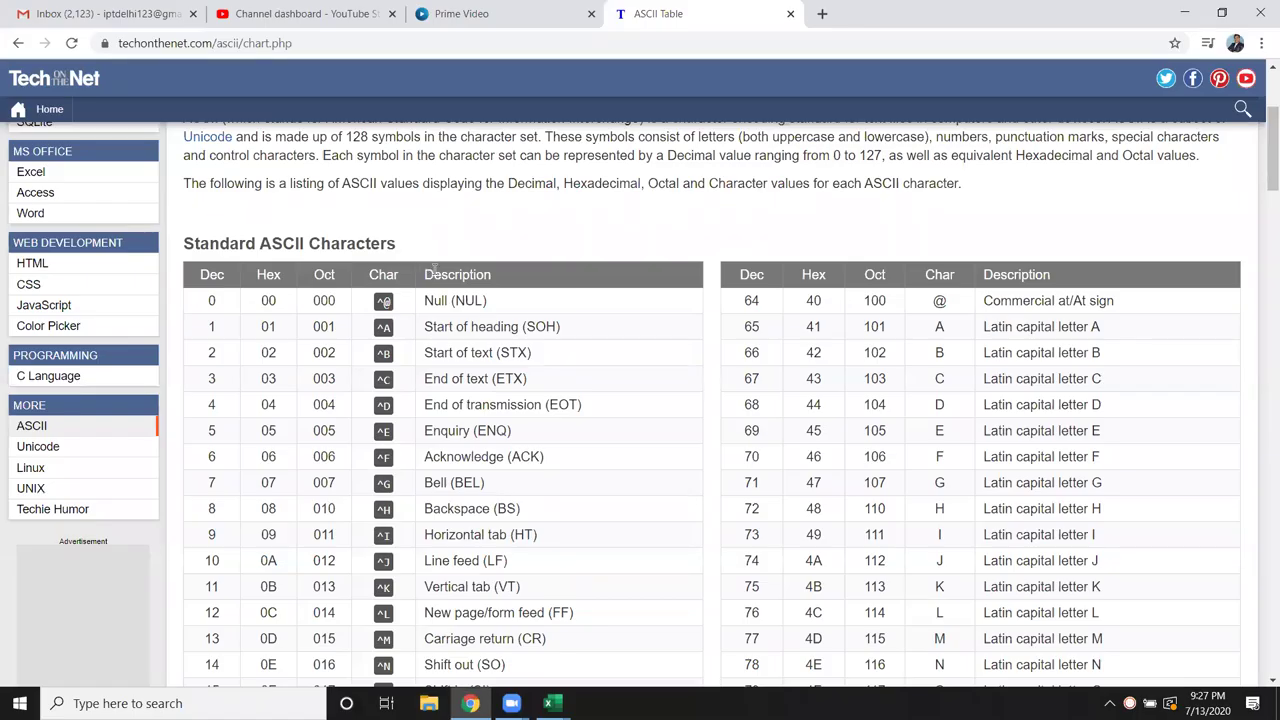
{"action": "scroll", "coordinate": [428, 270], "scroll_direction": "down", "scroll_amount": 4}
{"action": "scroll", "coordinate": [350, 400], "scroll_direction": "down", "scroll_amount": 1}
{"action": "scroll", "coordinate": [265, 545], "scroll_direction": "down", "scroll_amount": 4}
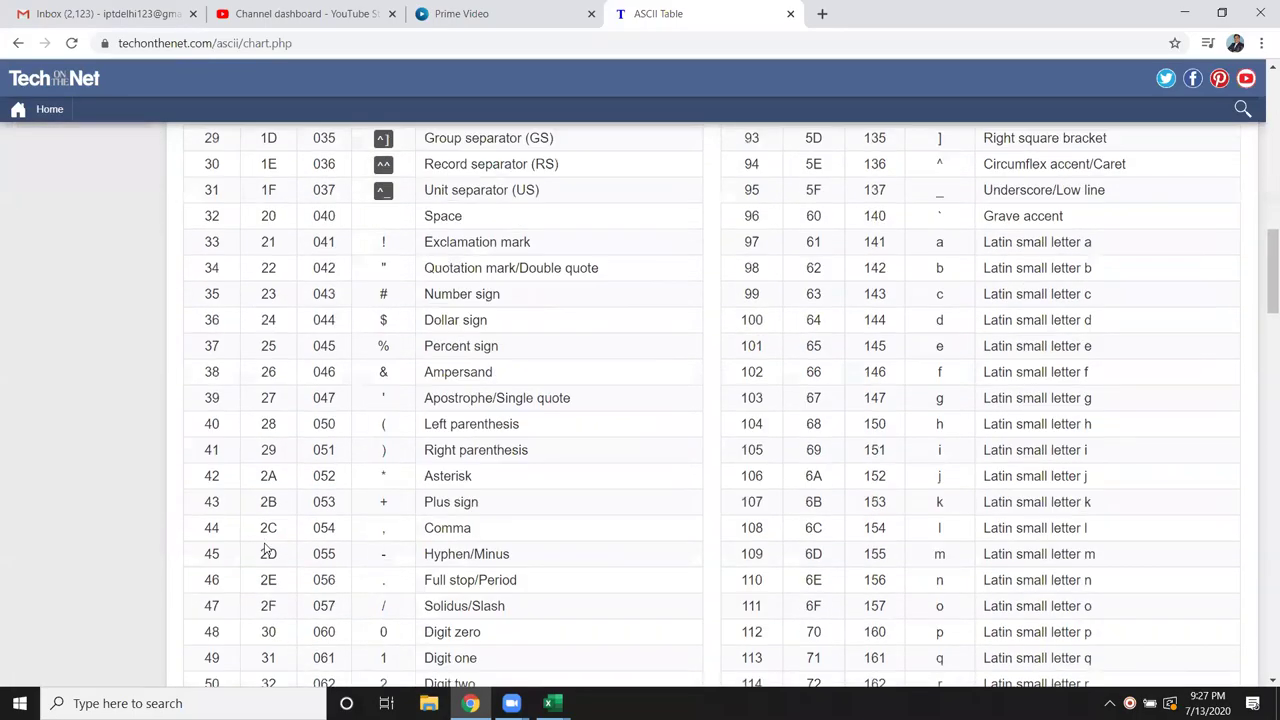
{"action": "scroll", "coordinate": [265, 550], "scroll_direction": "down", "scroll_amount": 3}
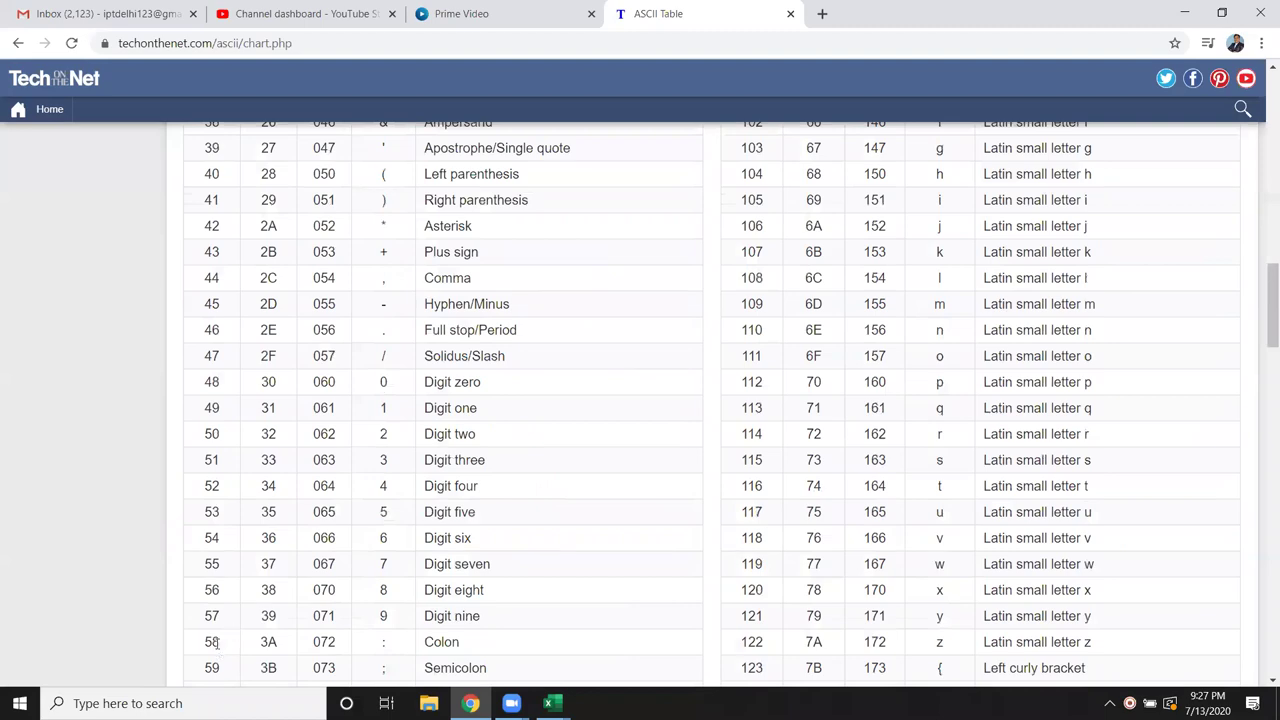
Complete the loop header as For i = 58 To 127.
{"action": "key", "text": "alt+Tab"}
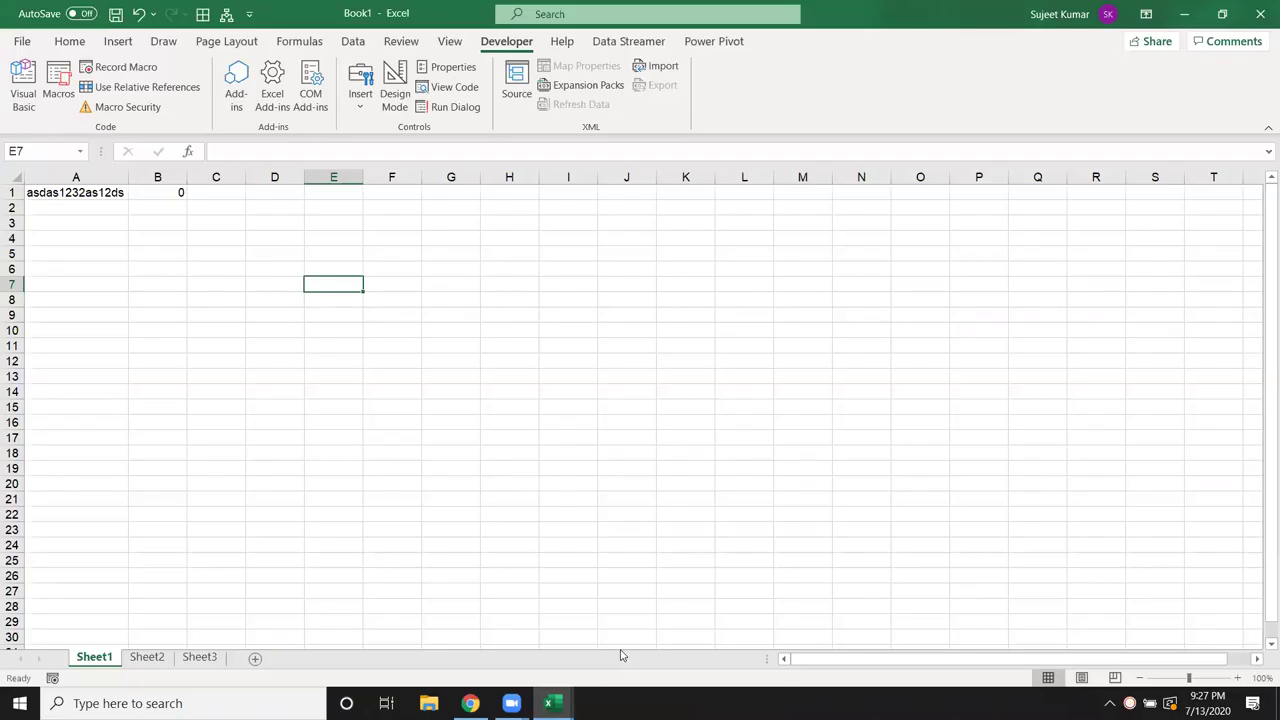
{"action": "key", "text": "alt+Tab"}
{"action": "key", "text": "Tab"}
{"action": "type", "text": "58 to "}
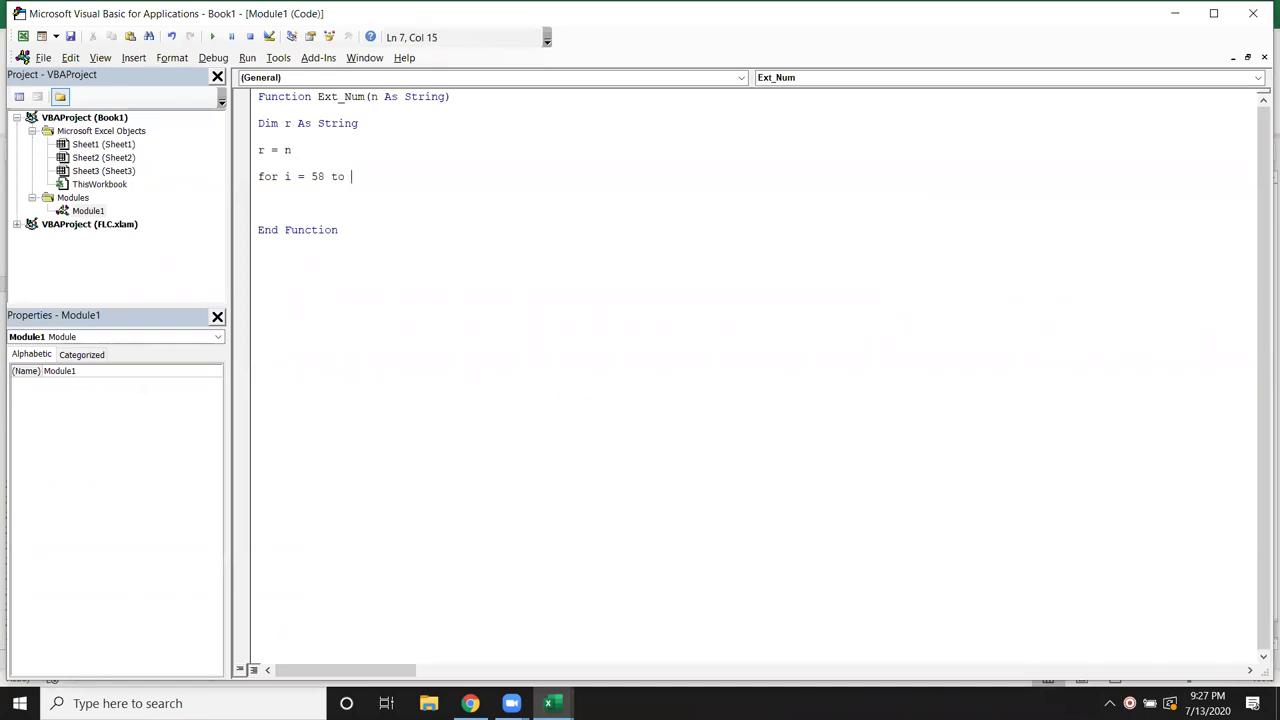
{"action": "type", "text": "127"}
{"action": "key", "text": "Return"}
{"action": "key", "text": "Return"}
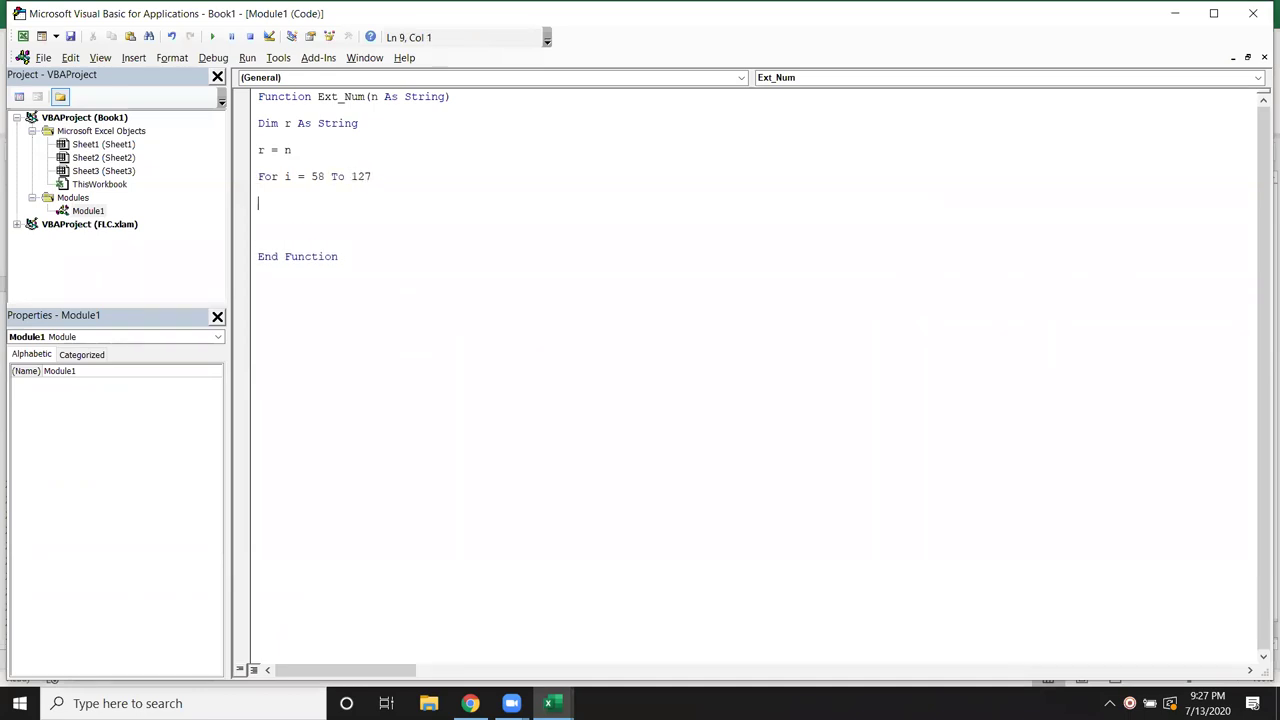
{"action": "key", "text": "Up"}
Add r = Replace(r, Chr(i), "") in the loop, close with Next i, and write Ext_Num = r.
{"action": "type", "text": "r"}
{"action": "type", "text": "=replace"}
{"action": "type", "text": "(r,"}
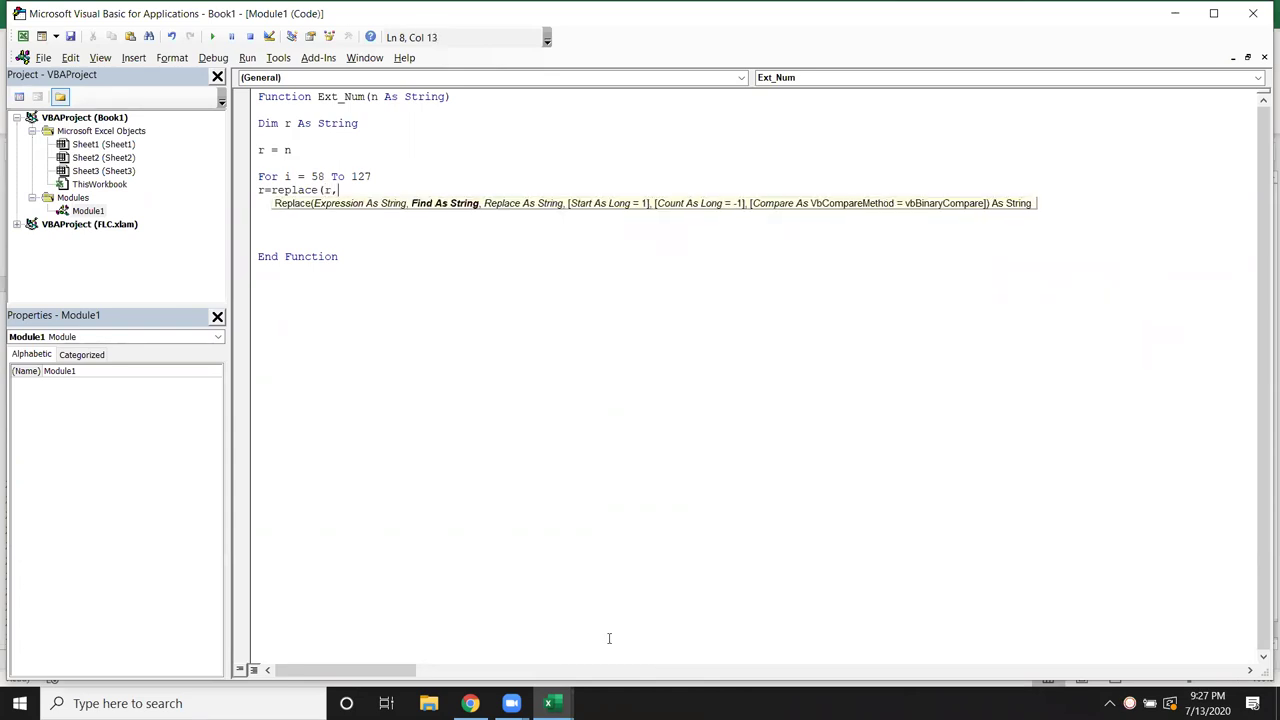
{"action": "type", "text": "ch"}
{"action": "type", "text": "r("}
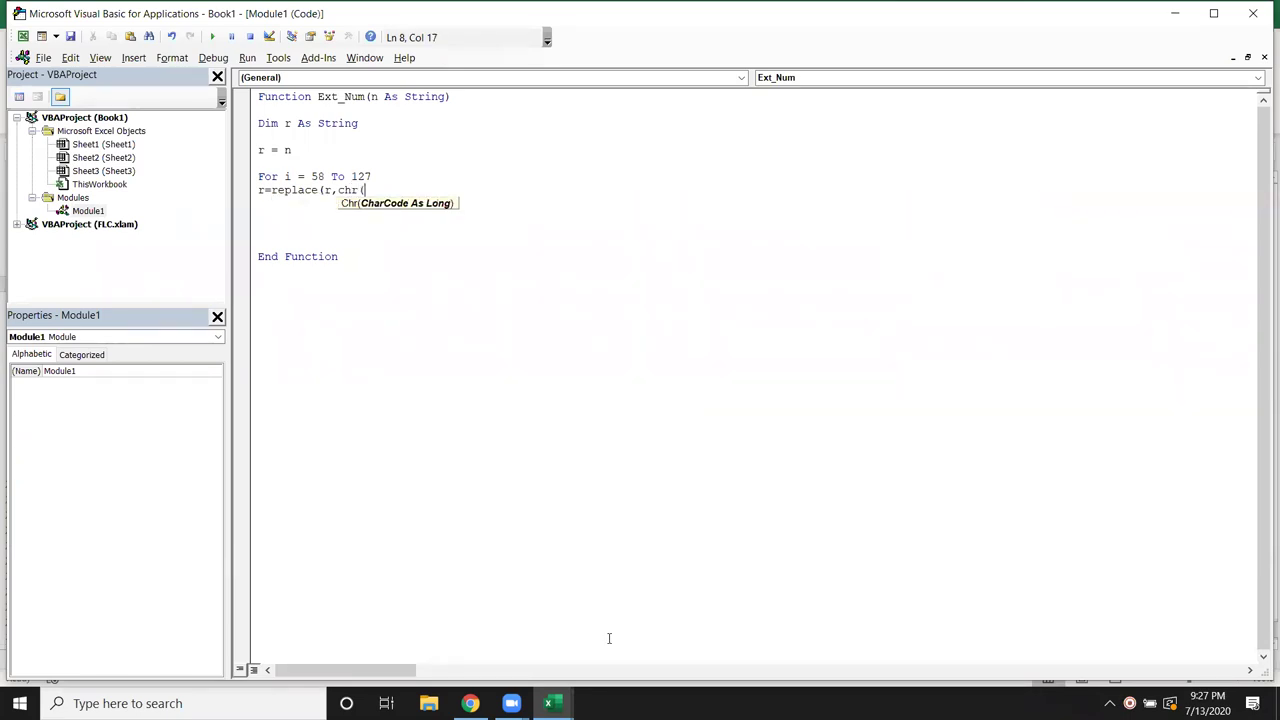
{"action": "type", "text": "i)"}
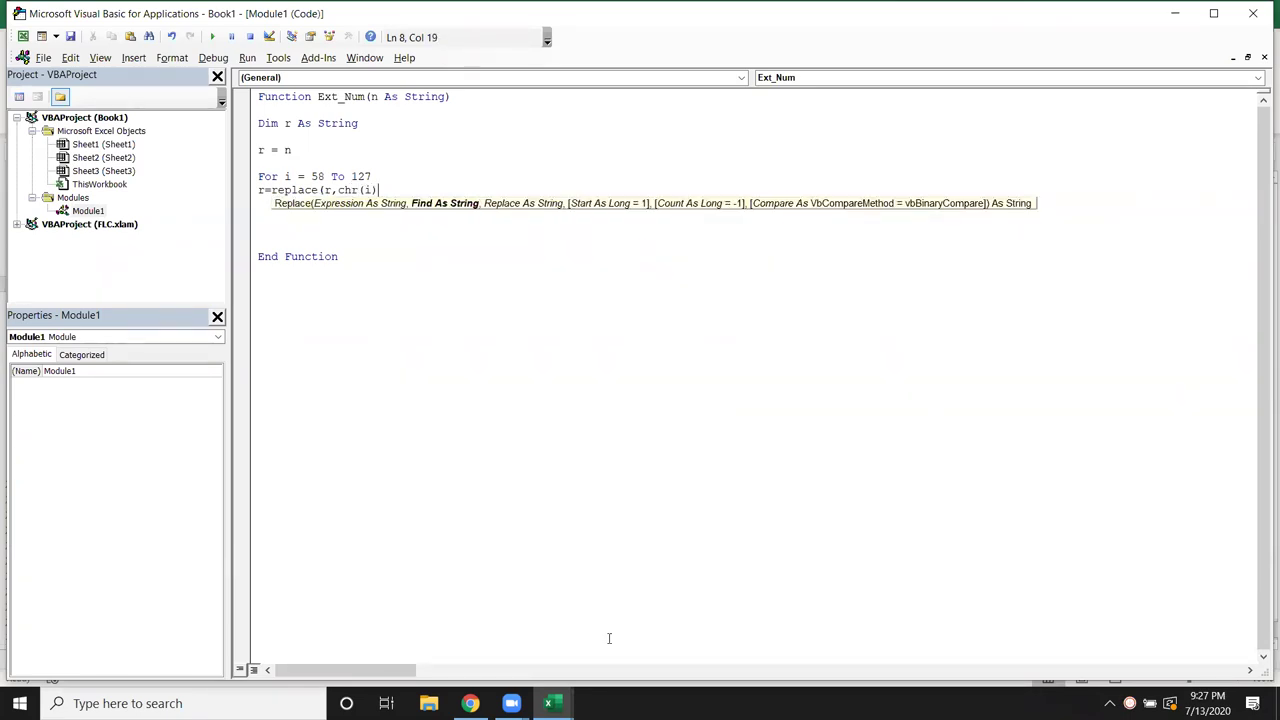
{"action": "type", "text": ",\"\""}
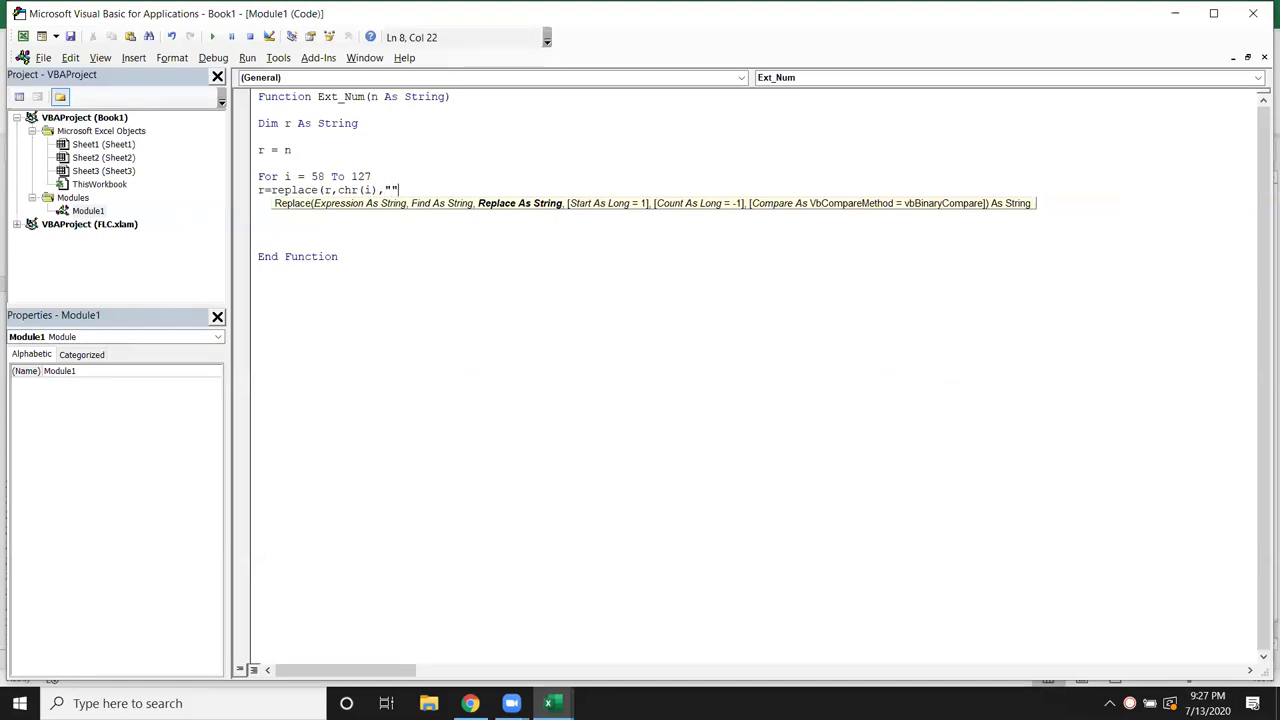
{"action": "type", "text": ")"}
{"action": "key", "text": "Return"}
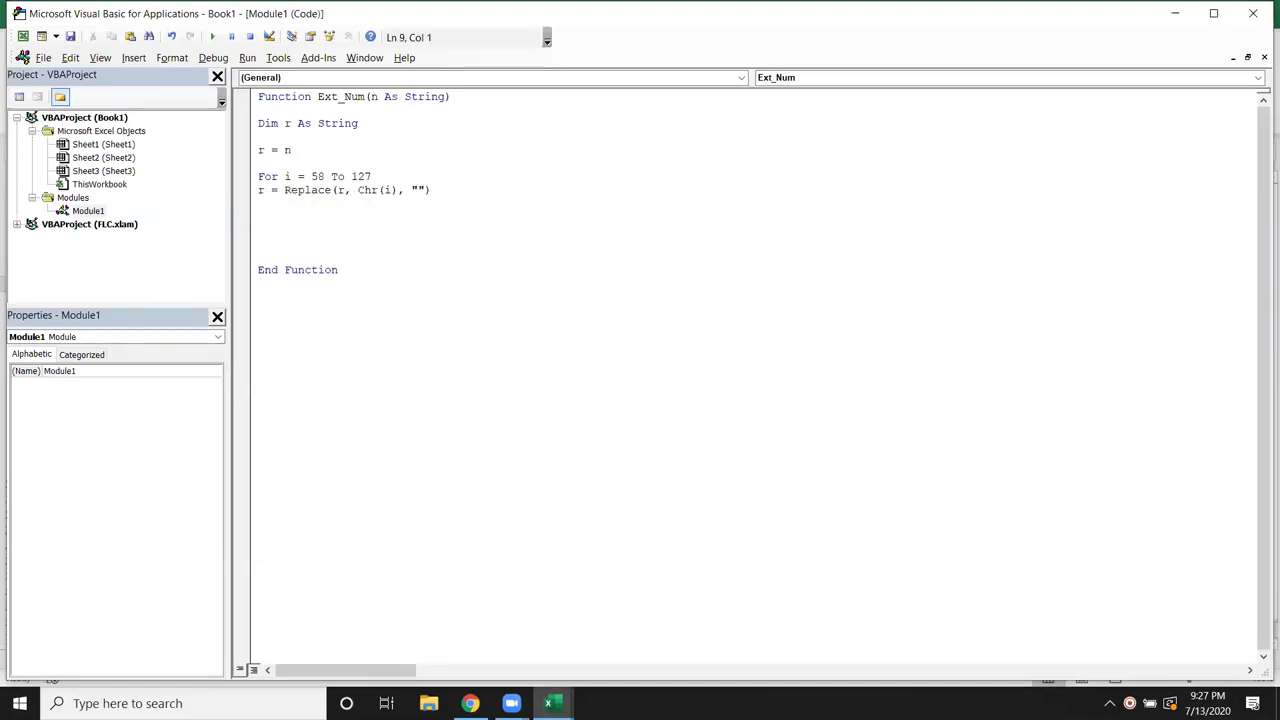
{"action": "type", "text": "nec"}
{"action": "key", "text": "BackSpace"}
{"action": "type", "text": "xt i"}
{"action": "key", "text": "Return"}
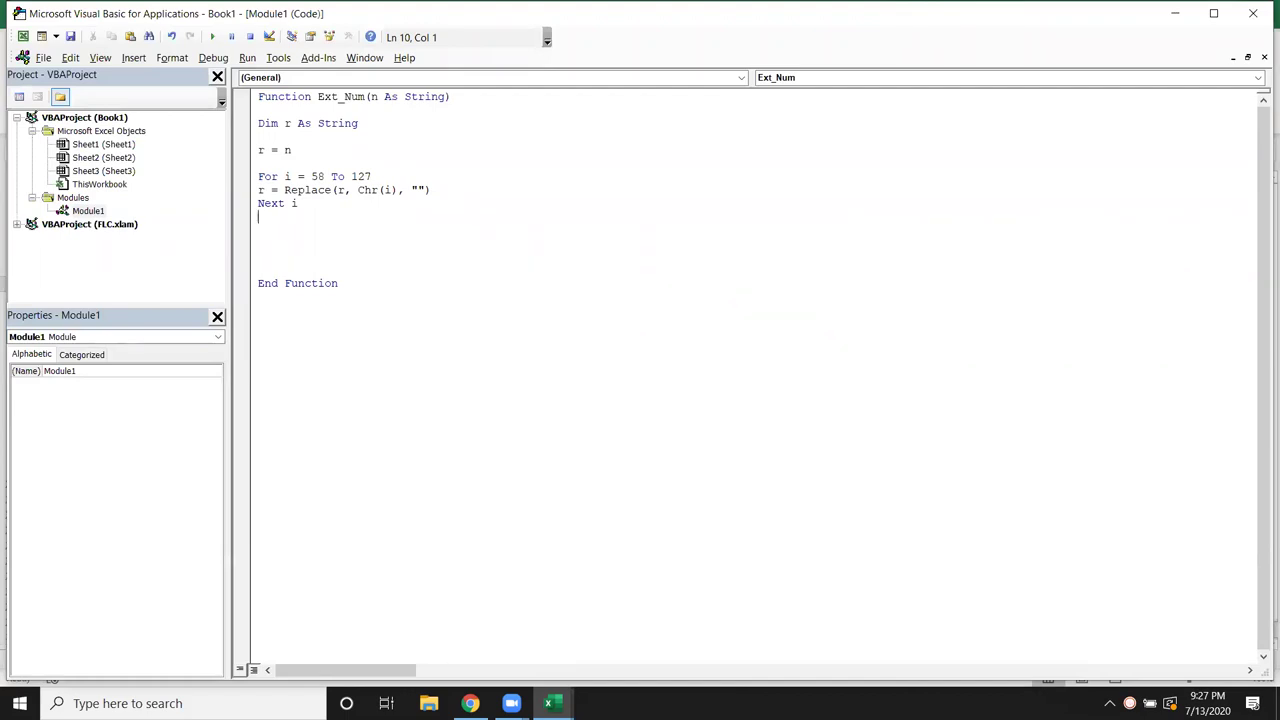
{"action": "key", "text": "Return"}
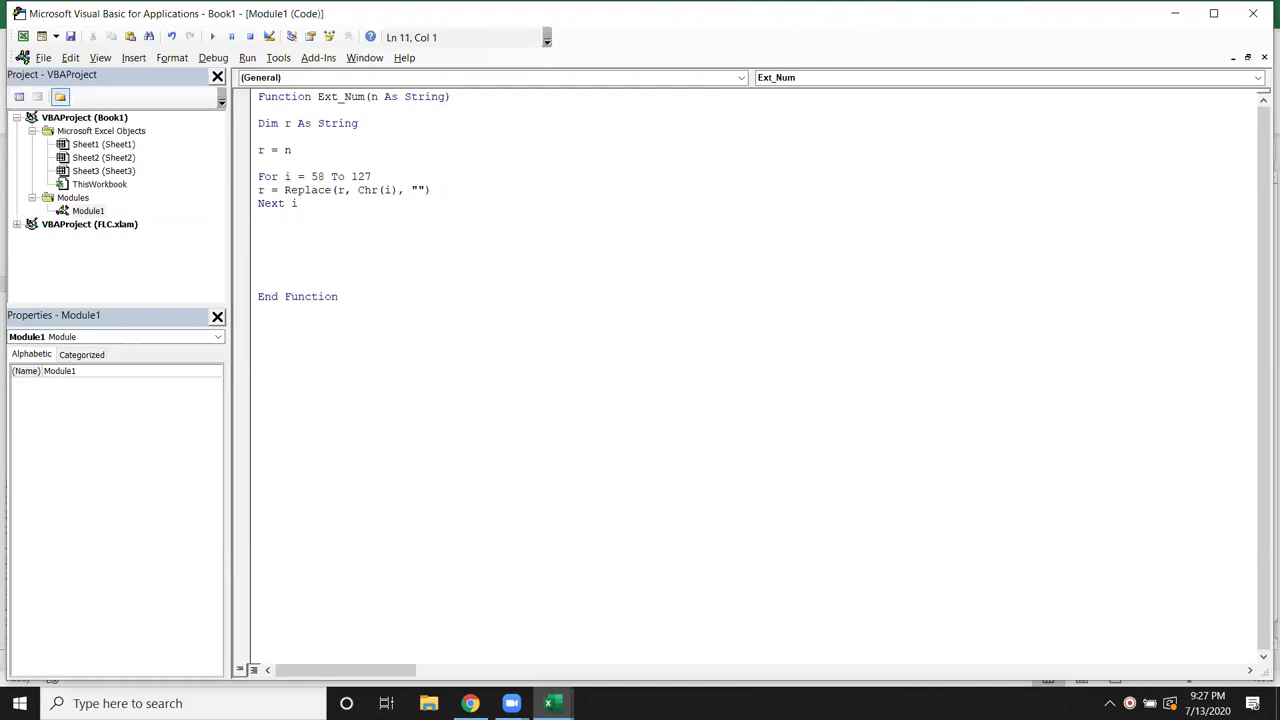
{"action": "type", "text": "Ext_"}
{"action": "type", "text": "Num "}
{"action": "type", "text": "= r"}
Finish the Ext_Num = r line and recalculate B1 on the worksheet.
{"action": "key", "text": "Return"}
{"action": "key", "text": "alt+F11"}
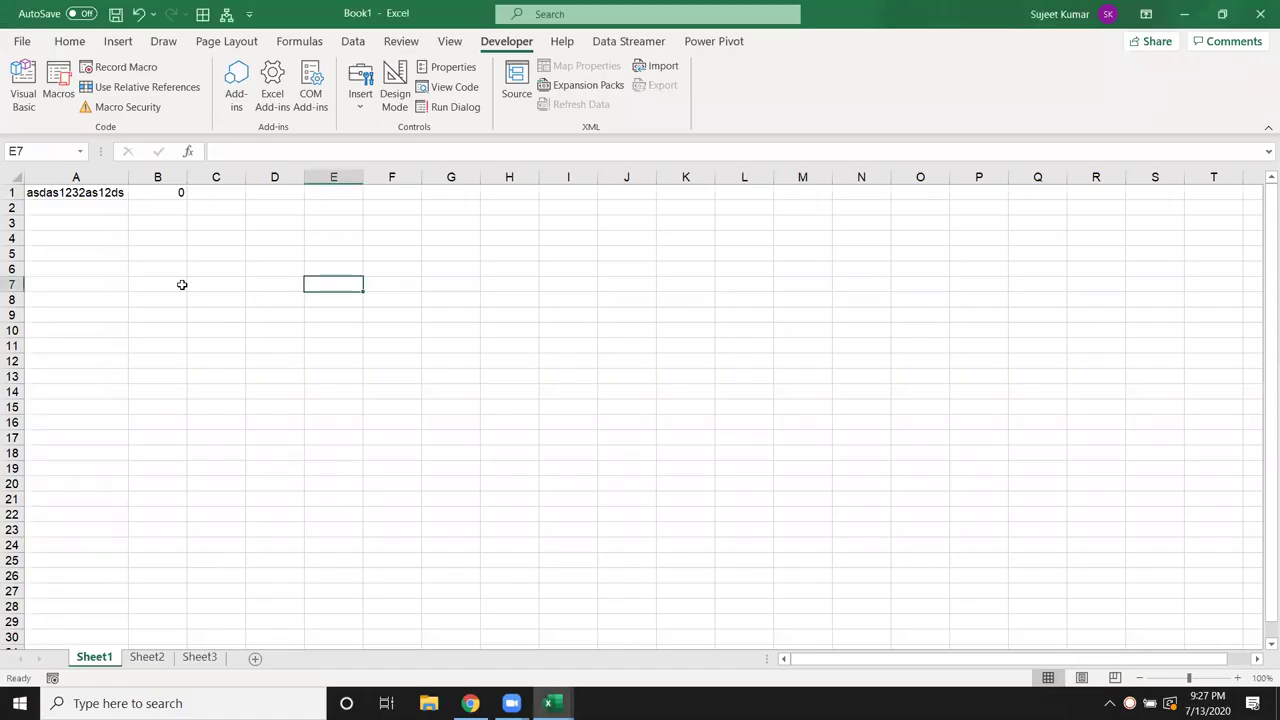
{"action": "left_click", "coordinate": [158, 193]}
{"action": "double_click", "coordinate": [158, 193]}
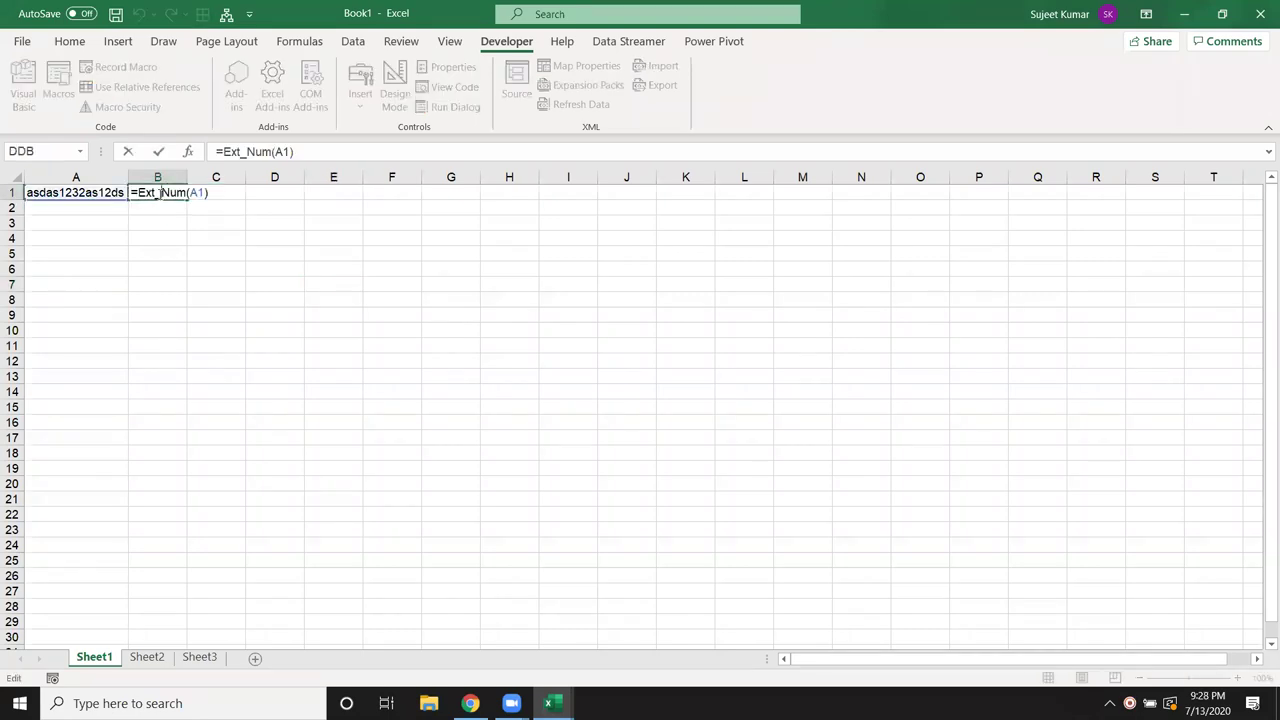
{"action": "key", "text": "Return"}
{"action": "key", "text": "Up"}
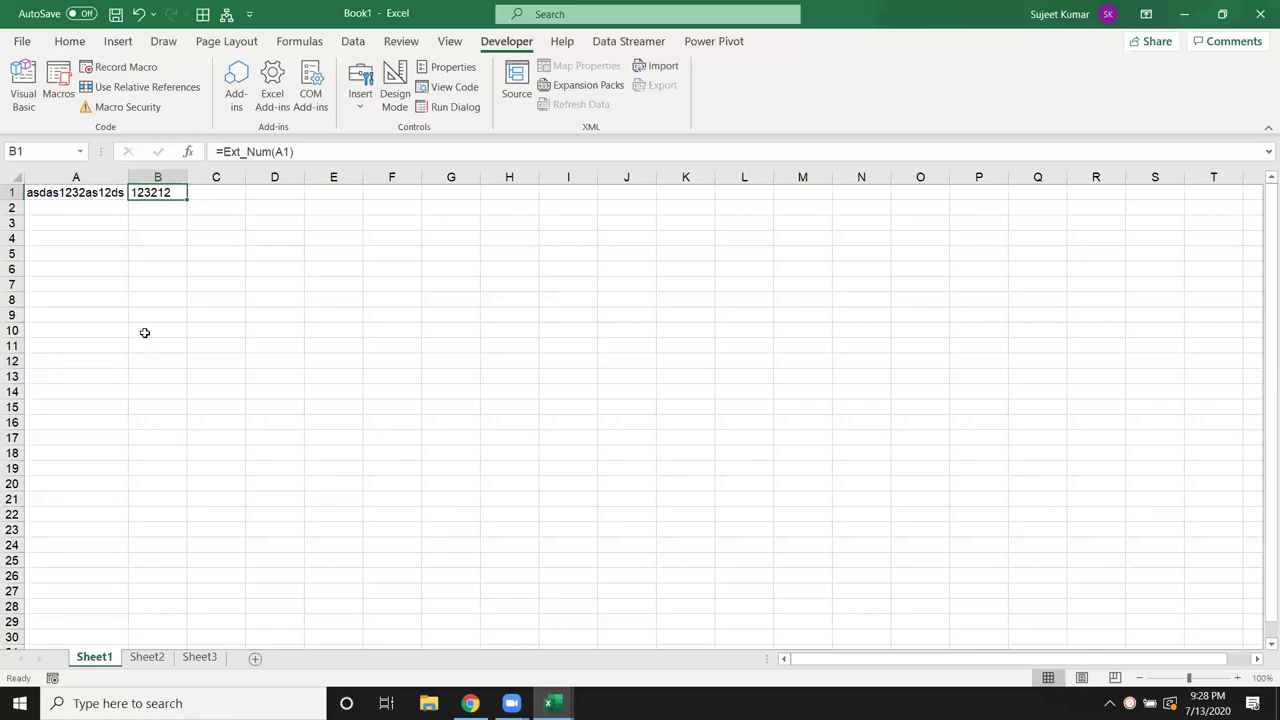
Review the returned r and its String type against B1's 123212 result.
{"action": "key", "text": "alt+F11"}
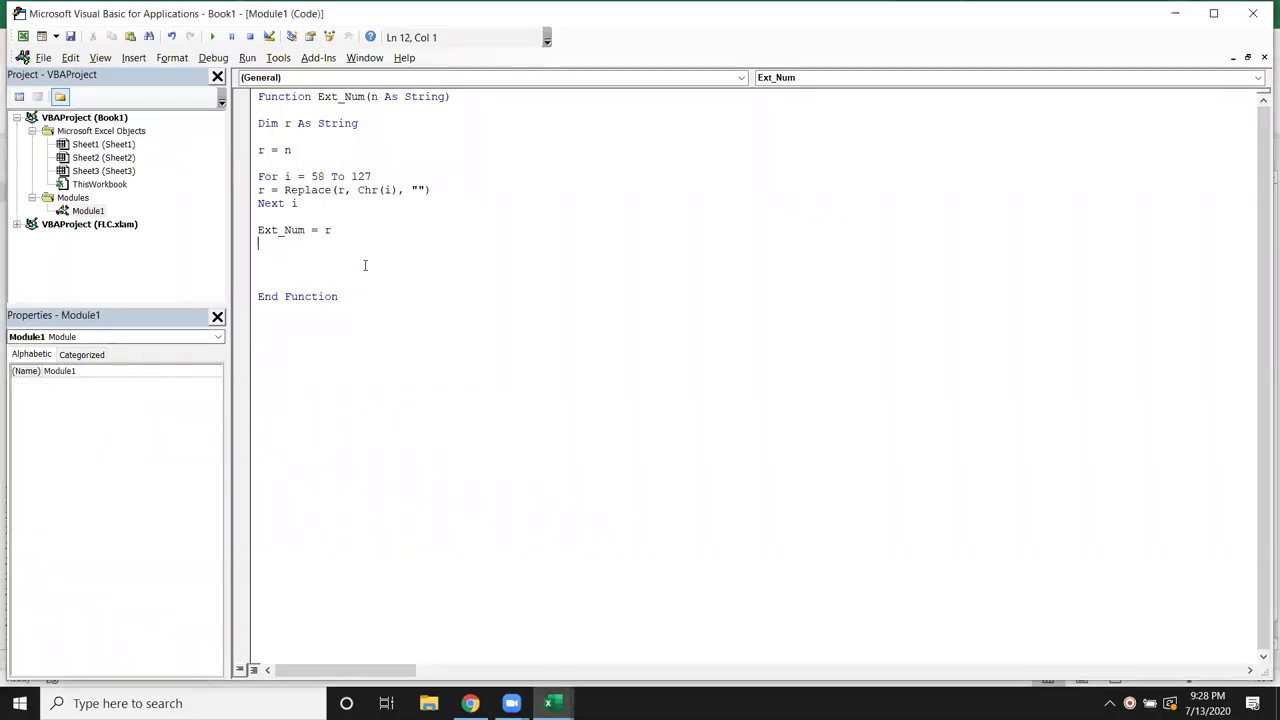
{"action": "double_click", "coordinate": [323, 230]}
{"action": "left_click_drag", "start_coordinate": [357, 123], "coordinate": [312, 124]}
{"action": "key", "text": "alt+F11"}
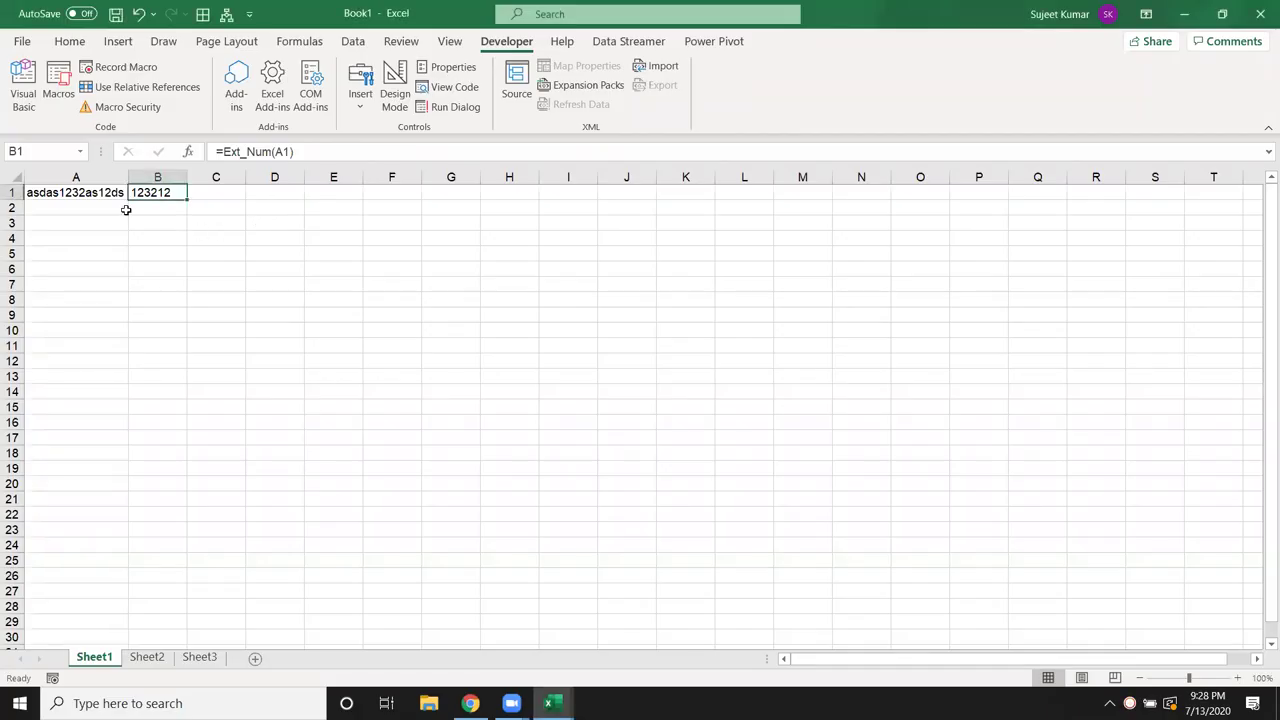
{"action": "key", "text": "alt+F11"}
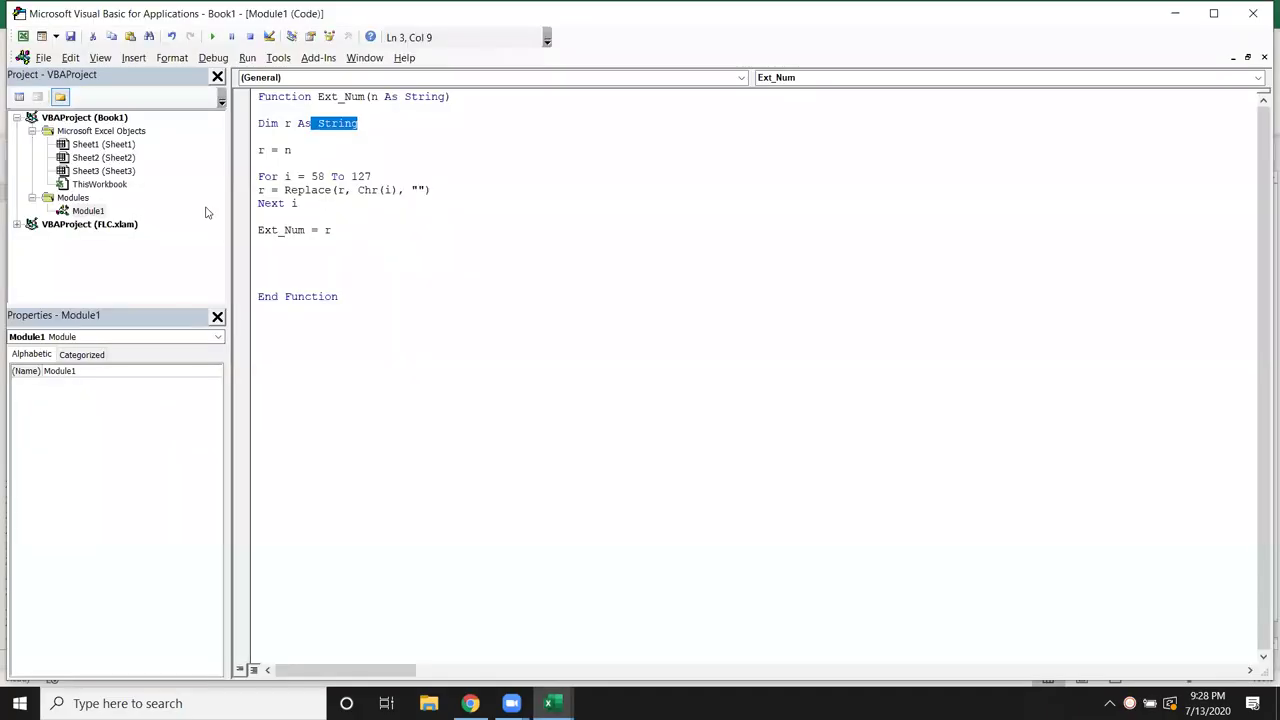
Declare the Ext_Num function's return type As Long.
{"action": "left_click", "coordinate": [382, 260]}
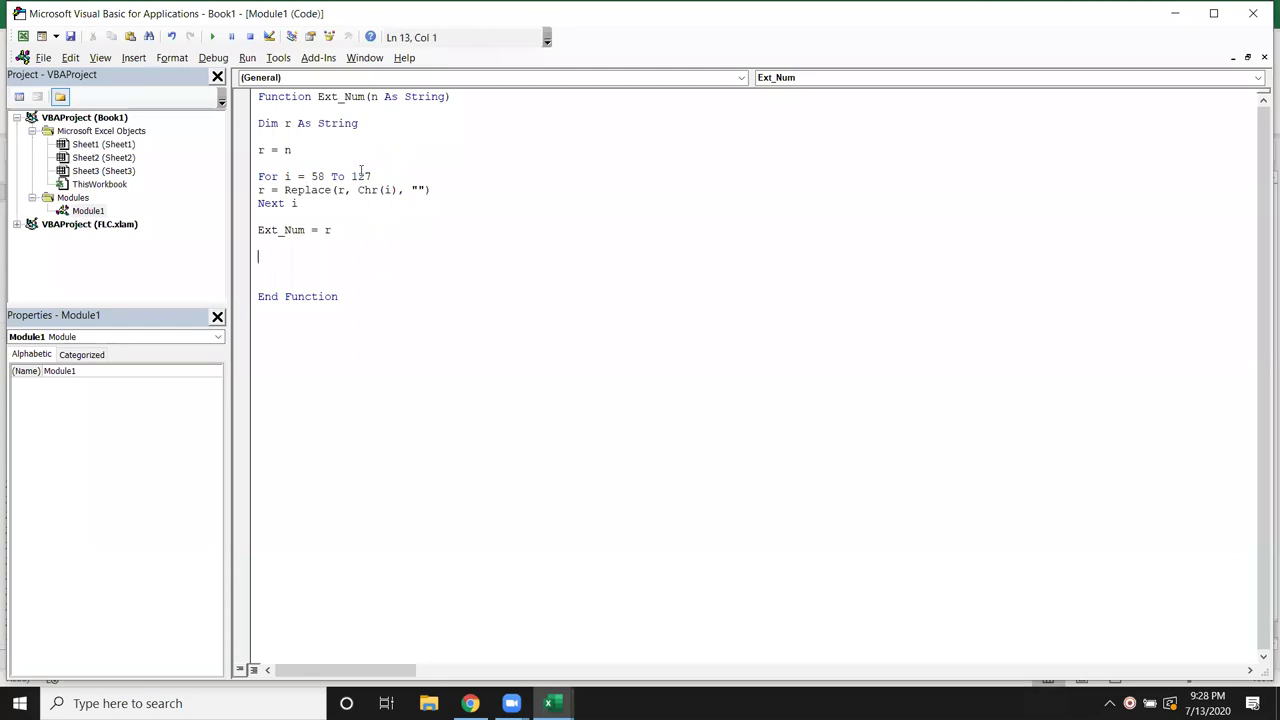
{"action": "left_click_drag", "start_coordinate": [318, 97], "coordinate": [367, 97]}
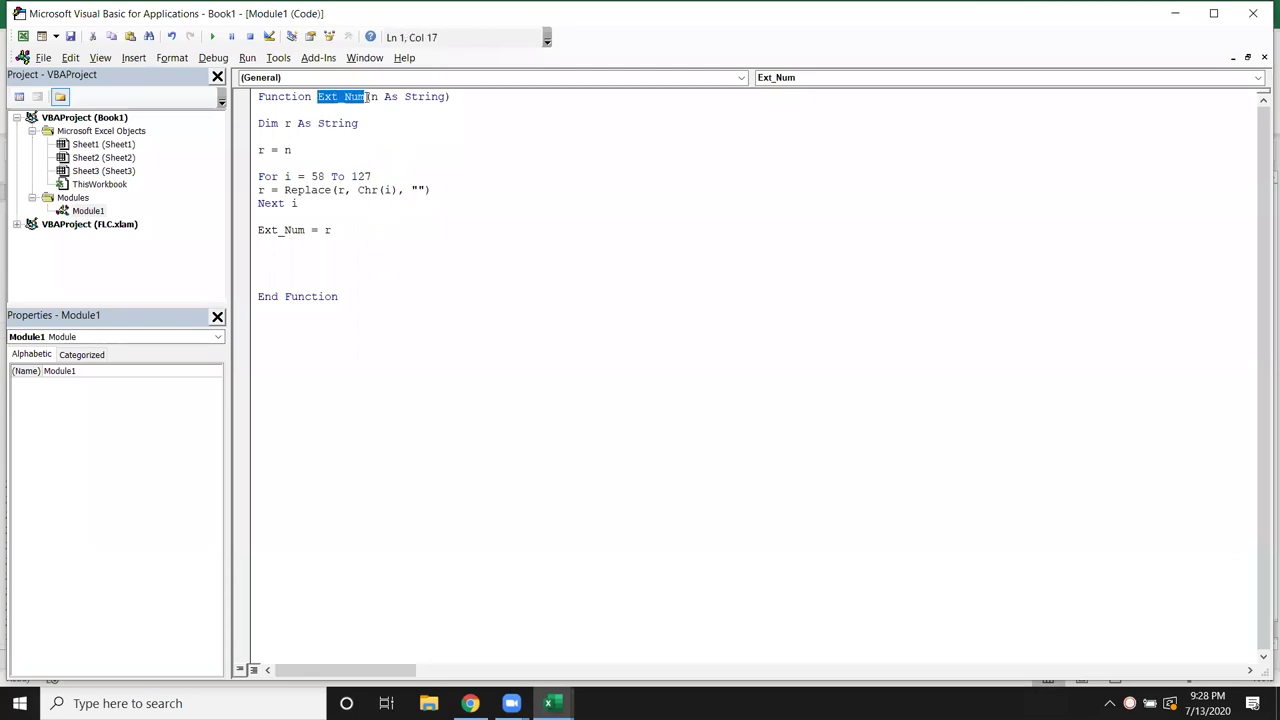
{"action": "left_click", "coordinate": [455, 97]}
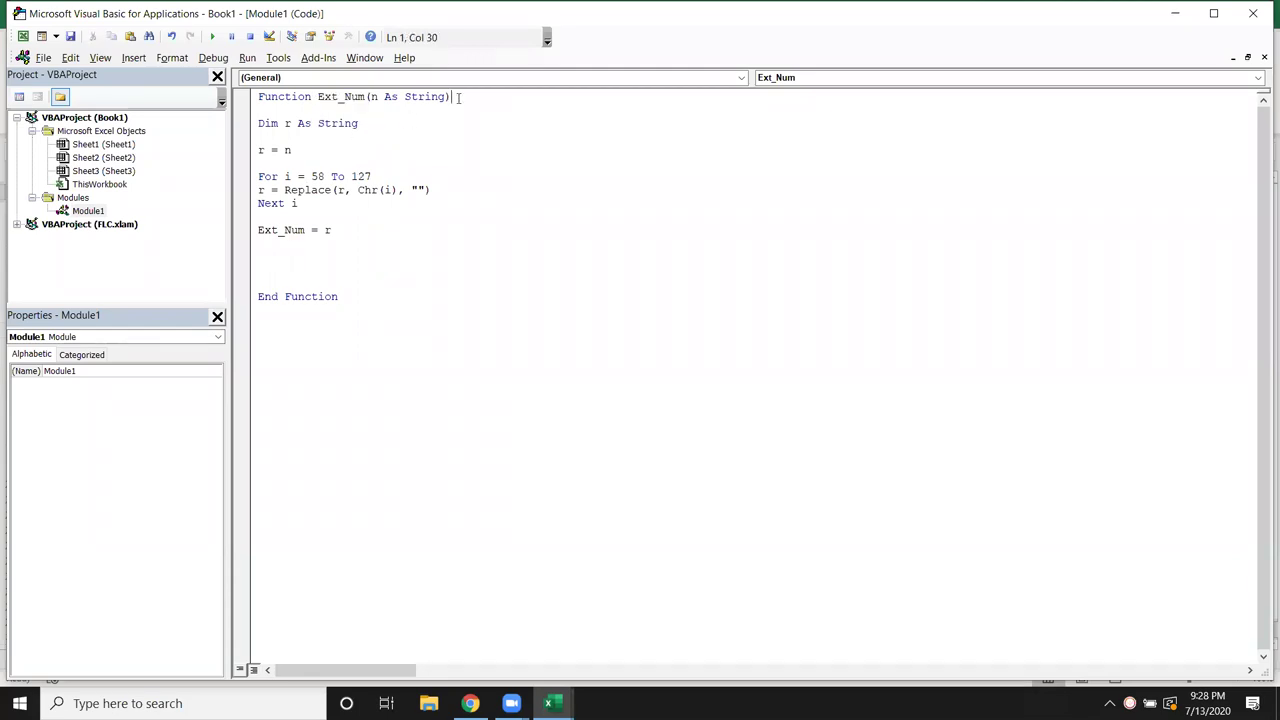
{"action": "type", "text": " as "}
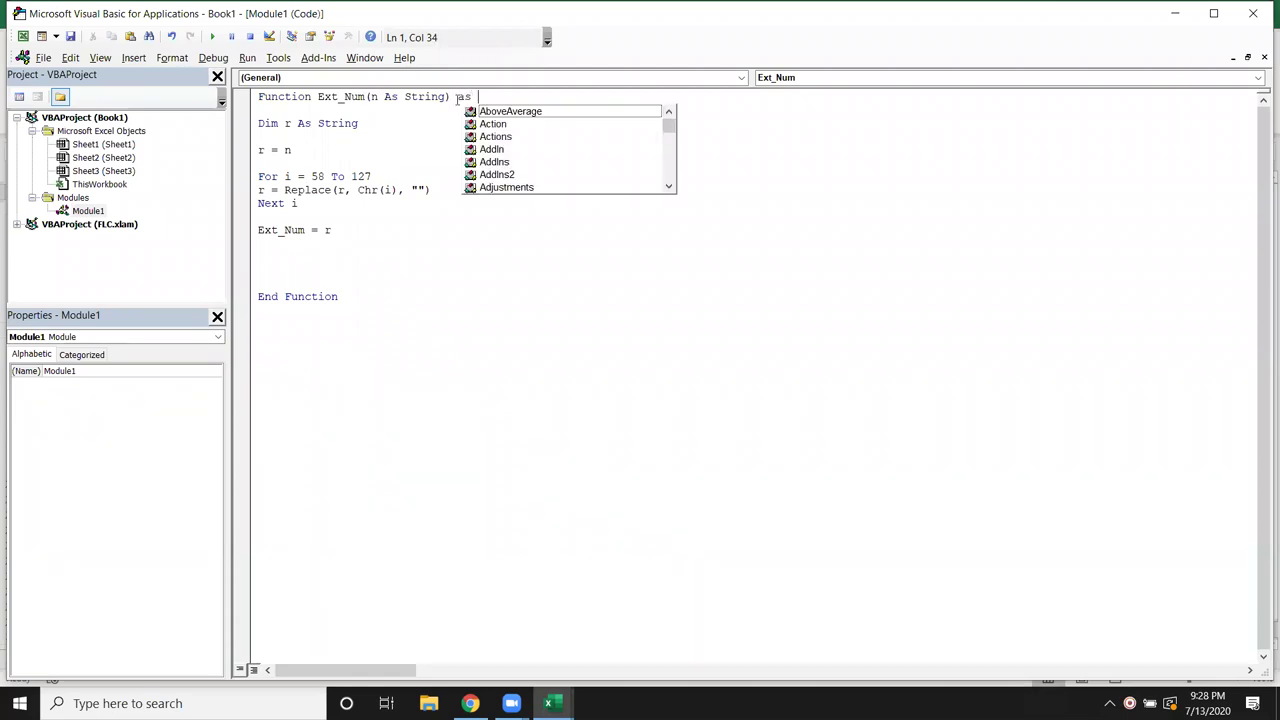
{"action": "type", "text": "Long"}
{"action": "key", "text": "Escape"}
{"action": "left_click", "coordinate": [470, 121]}
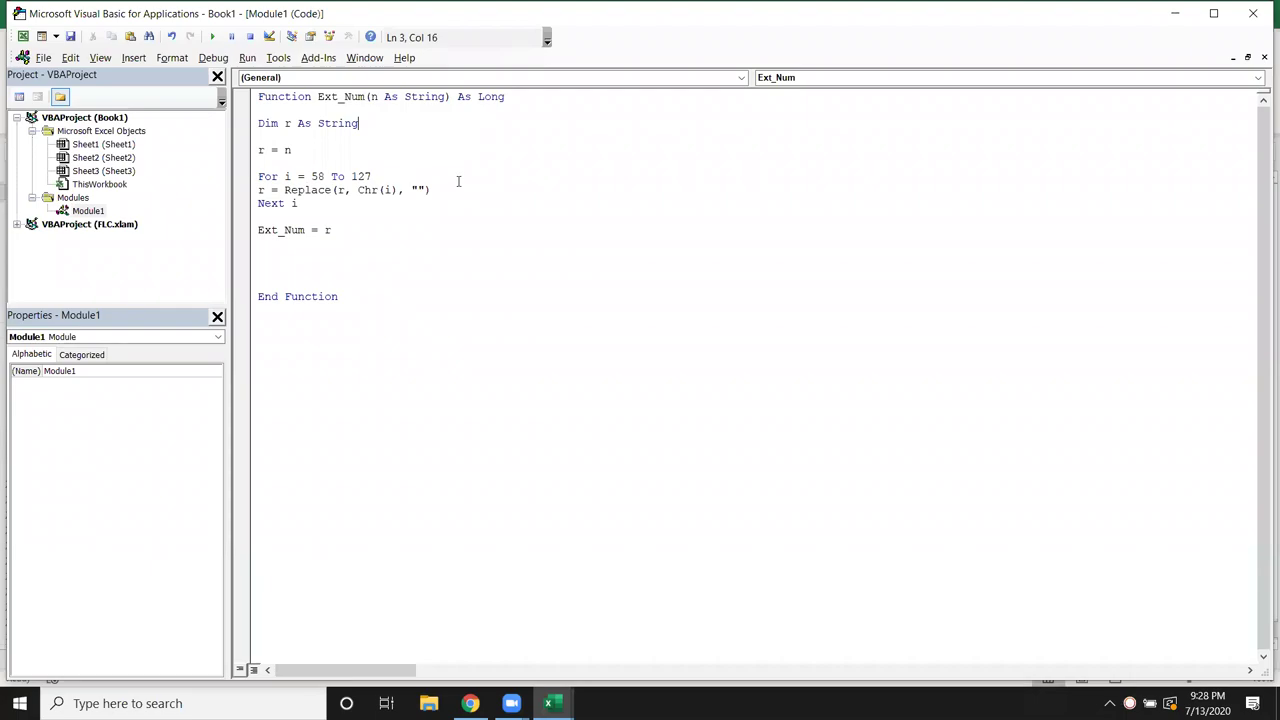
Recalculate B1 with the Long-returning function, then select the whole Ext_Num code.
{"action": "key", "text": "alt+F11"}
{"action": "double_click", "coordinate": [152, 192]}
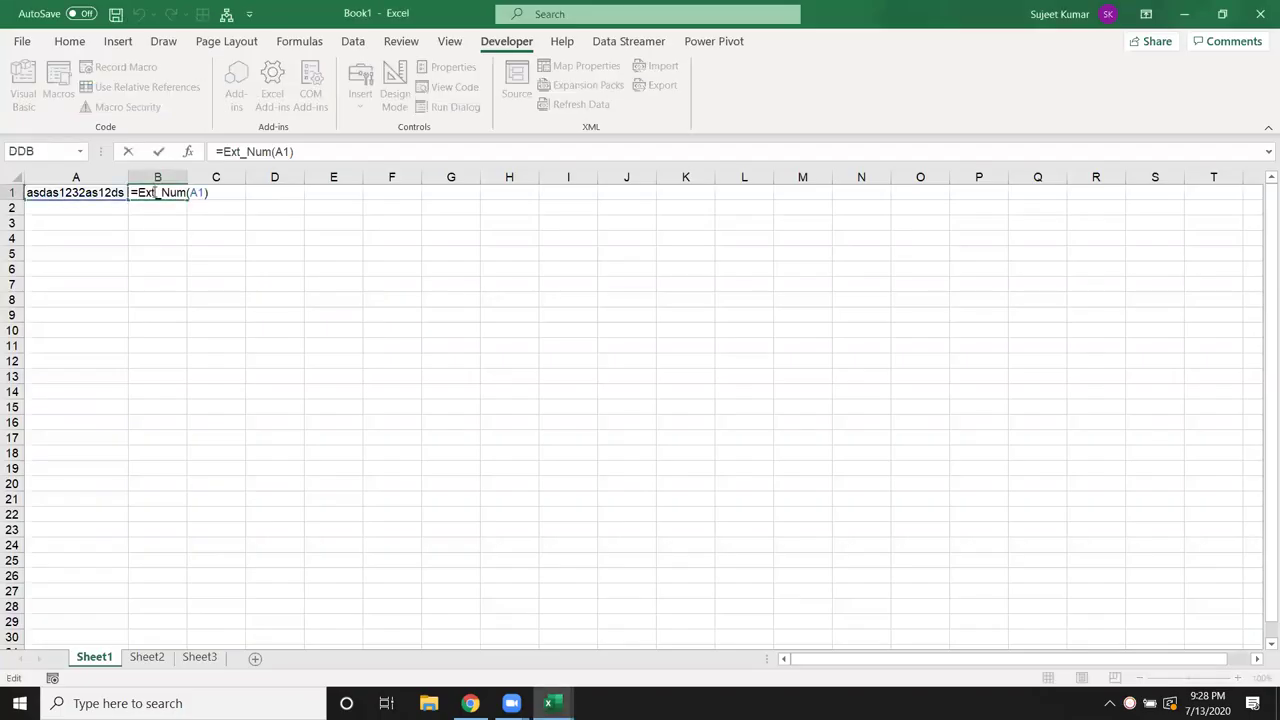
{"action": "key", "text": "Return"}
{"action": "left_click", "coordinate": [157, 192]}
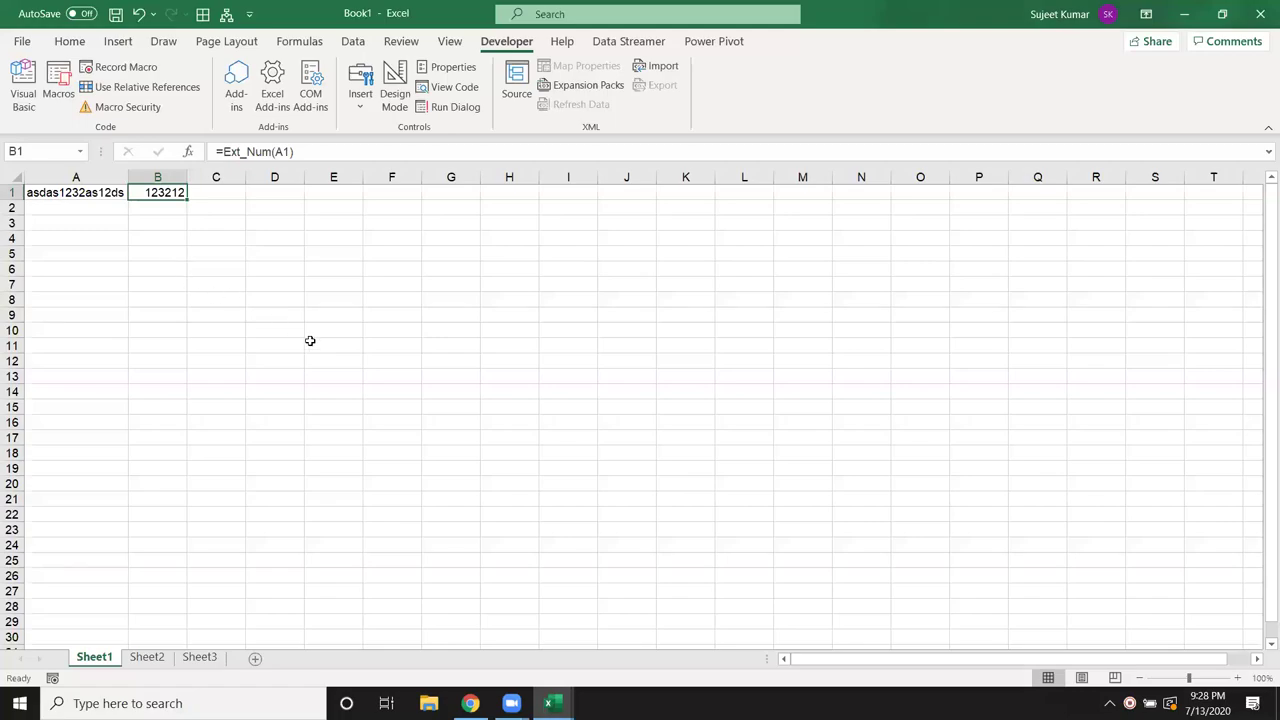
{"action": "key", "text": "alt+F11"}
{"action": "left_click_drag", "start_coordinate": [366, 297], "coordinate": [258, 96]}
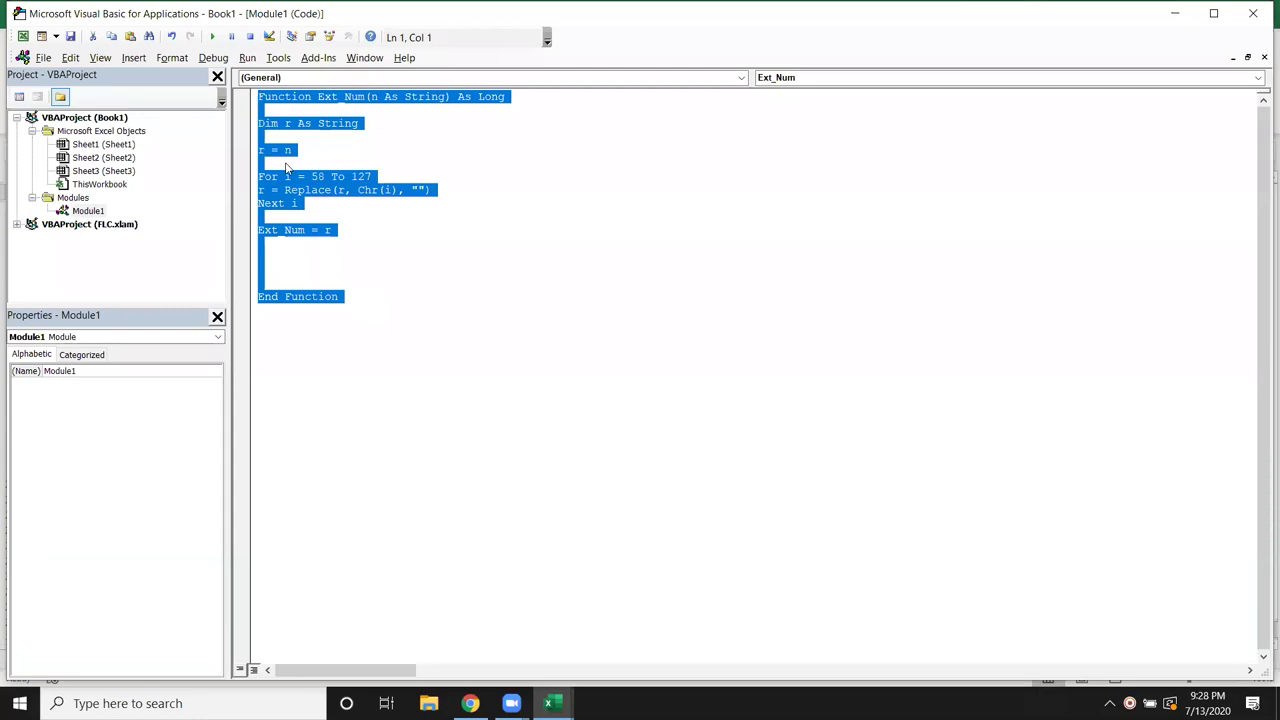
{"action": "key", "text": "alt+F11"}
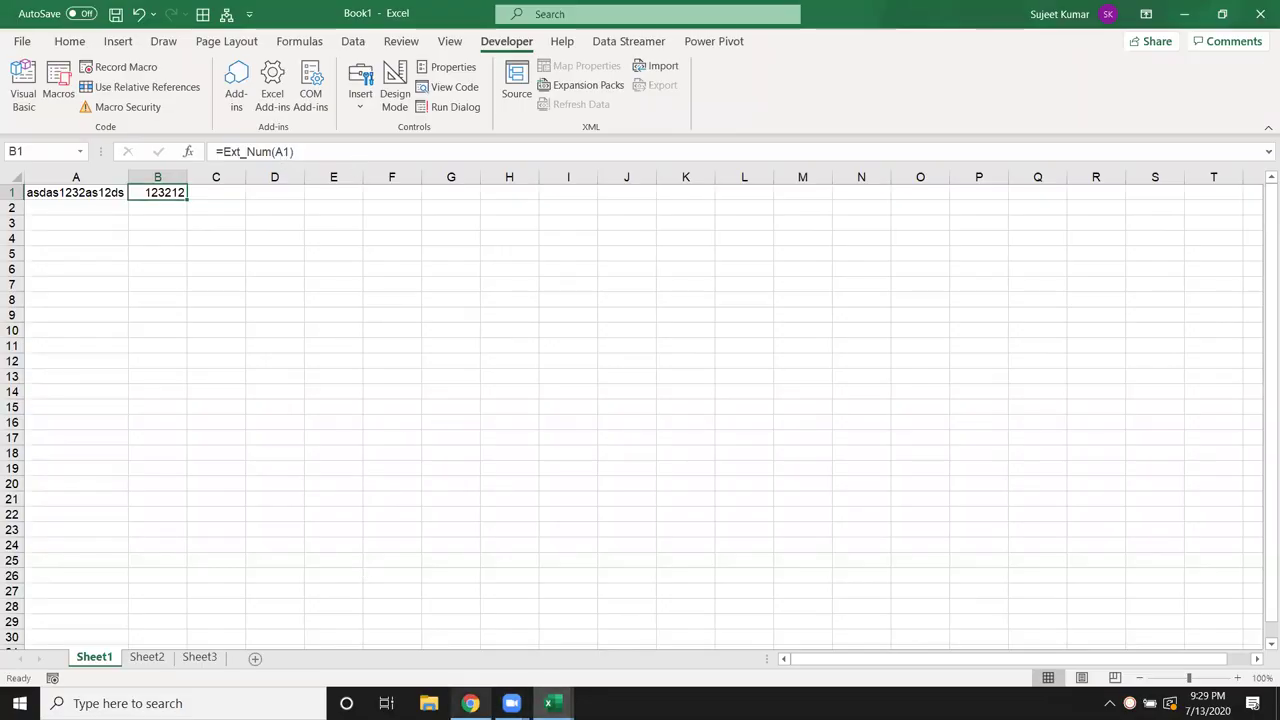
{"action": "left_click", "coordinate": [470, 703]}
{"action": "scroll", "coordinate": [508, 598], "scroll_direction": "down", "scroll_amount": 3}
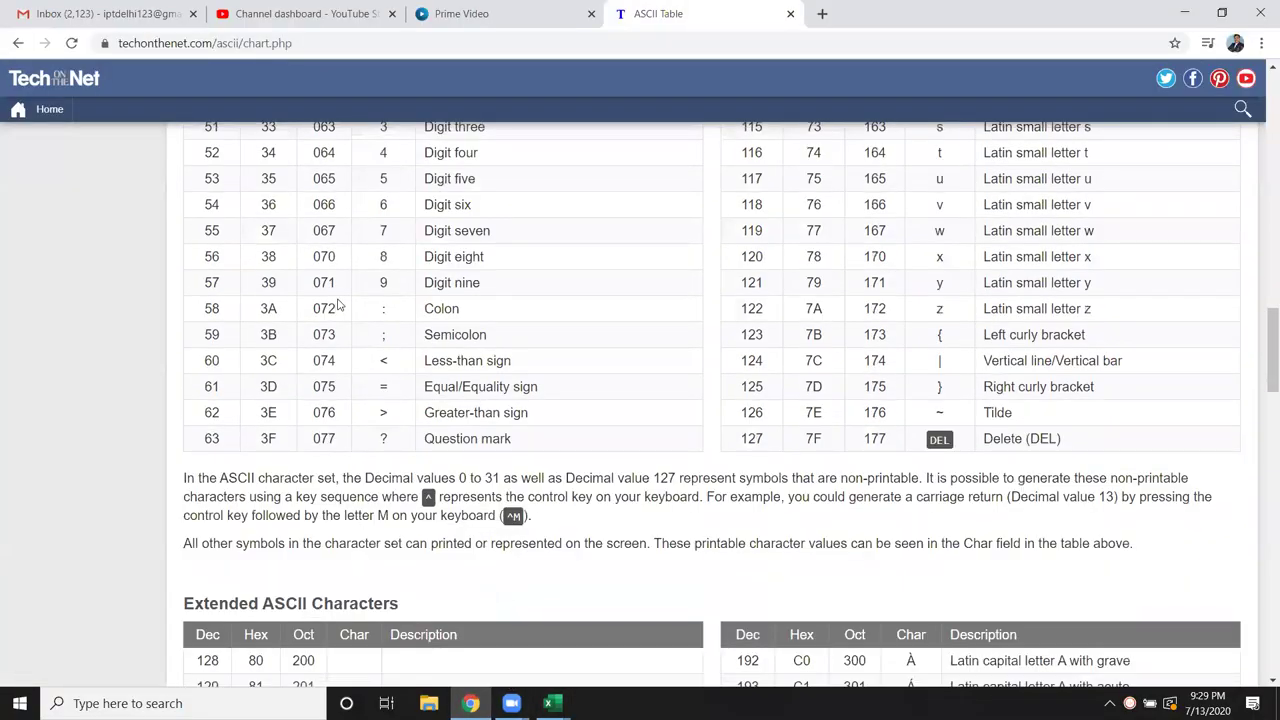
{"action": "scroll", "coordinate": [808, 418], "scroll_direction": "up", "scroll_amount": 4}
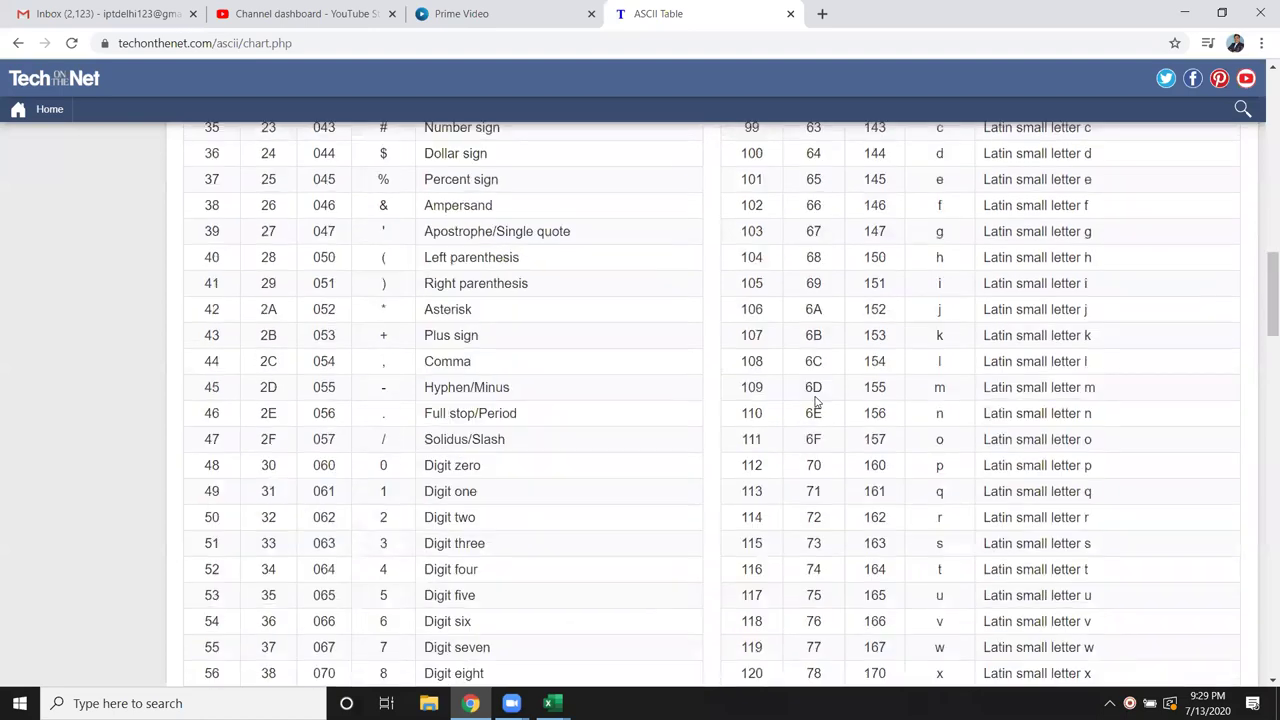
{"action": "scroll", "coordinate": [814, 406], "scroll_direction": "up", "scroll_amount": 3}
{"action": "scroll", "coordinate": [814, 406], "scroll_direction": "up", "scroll_amount": 4}
{"action": "scroll", "coordinate": [851, 320], "scroll_direction": "up", "scroll_amount": 3}
{"action": "scroll", "coordinate": [857, 330], "scroll_direction": "up", "scroll_amount": 2}
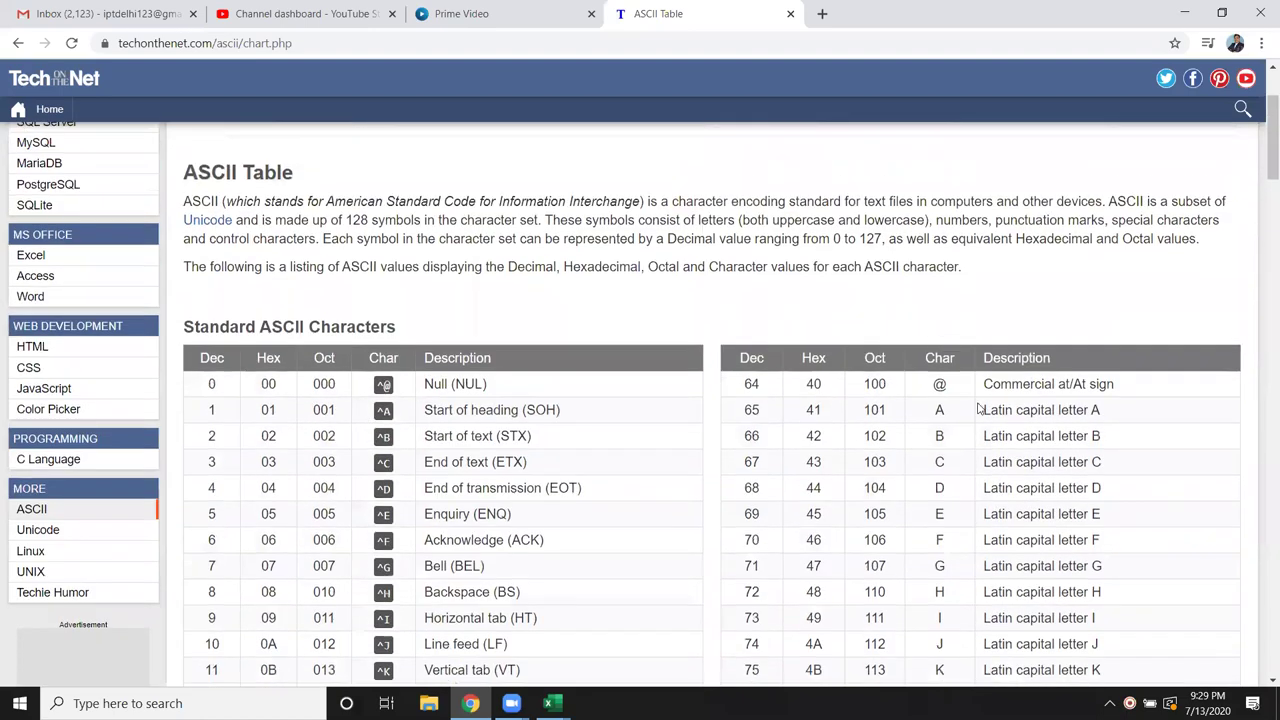
{"action": "scroll", "coordinate": [880, 480], "scroll_direction": "down", "scroll_amount": 3}
{"action": "scroll", "coordinate": [870, 487], "scroll_direction": "down", "scroll_amount": 5}
{"action": "scroll", "coordinate": [870, 487], "scroll_direction": "down", "scroll_amount": 3}
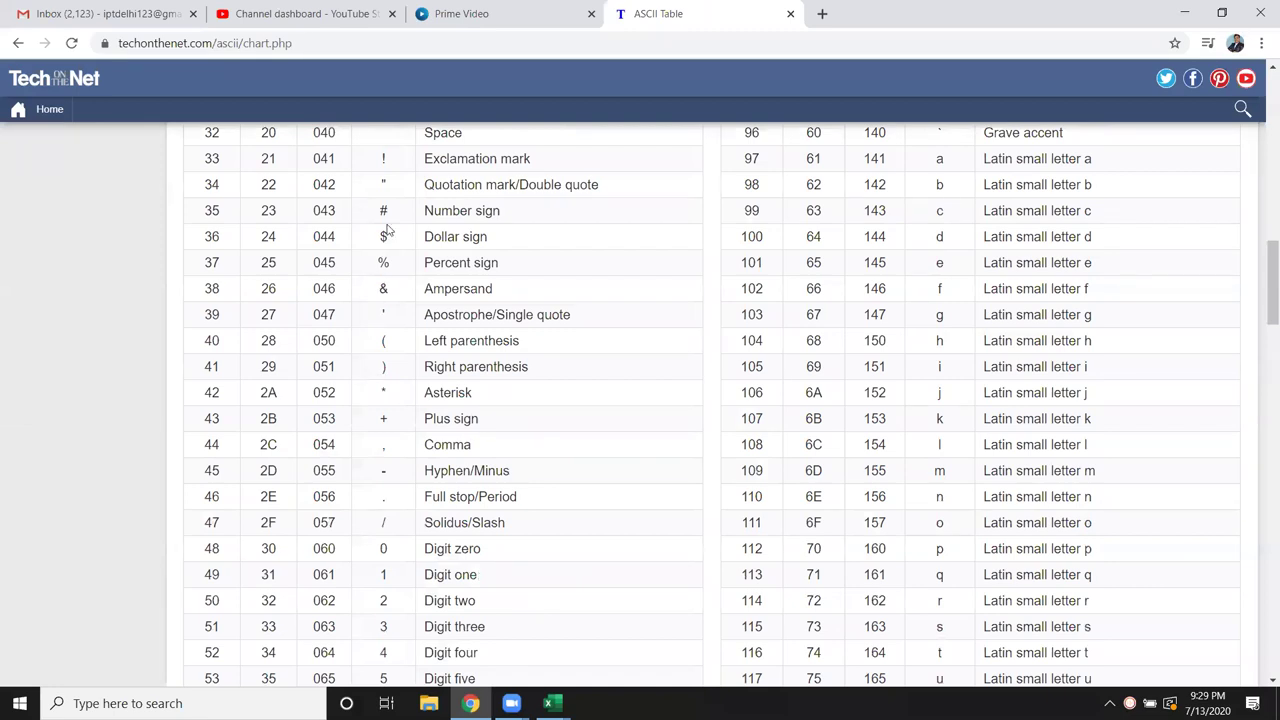
{"action": "scroll", "coordinate": [387, 231], "scroll_direction": "up", "scroll_amount": 1}
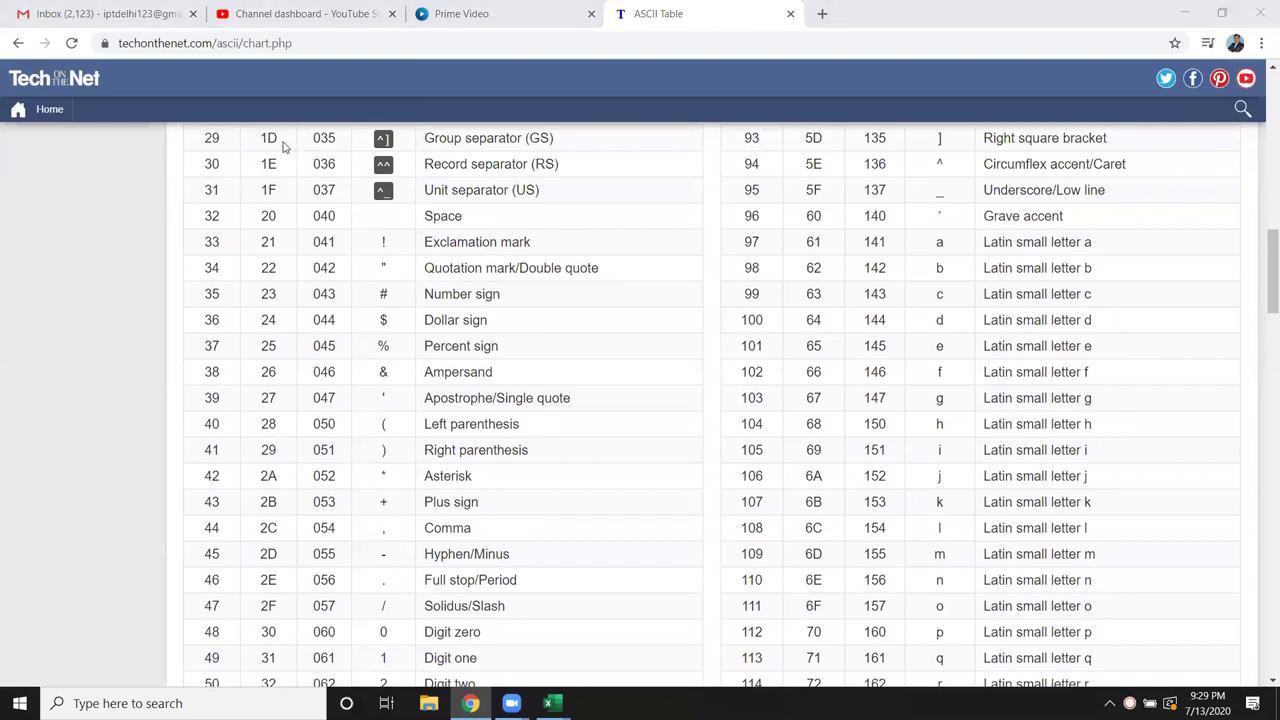
{"action": "double_click", "coordinate": [211, 241]}
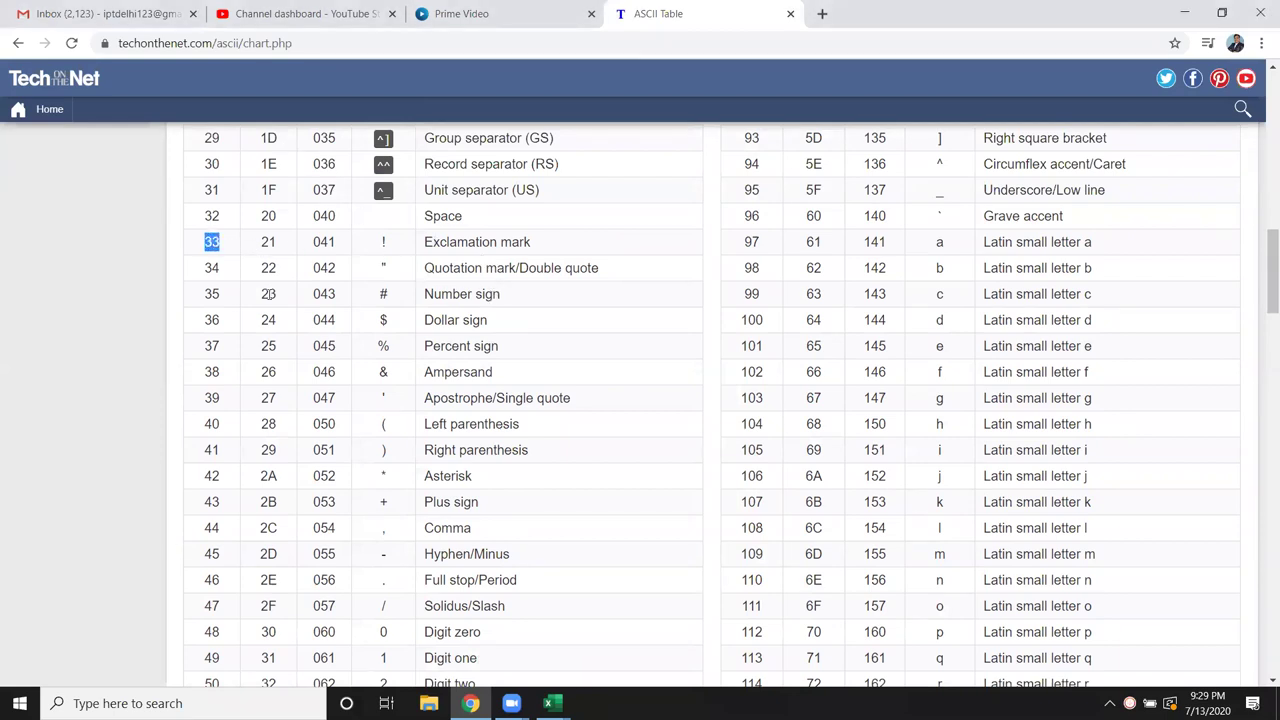
{"action": "scroll", "coordinate": [785, 490], "scroll_direction": "down", "scroll_amount": 3}
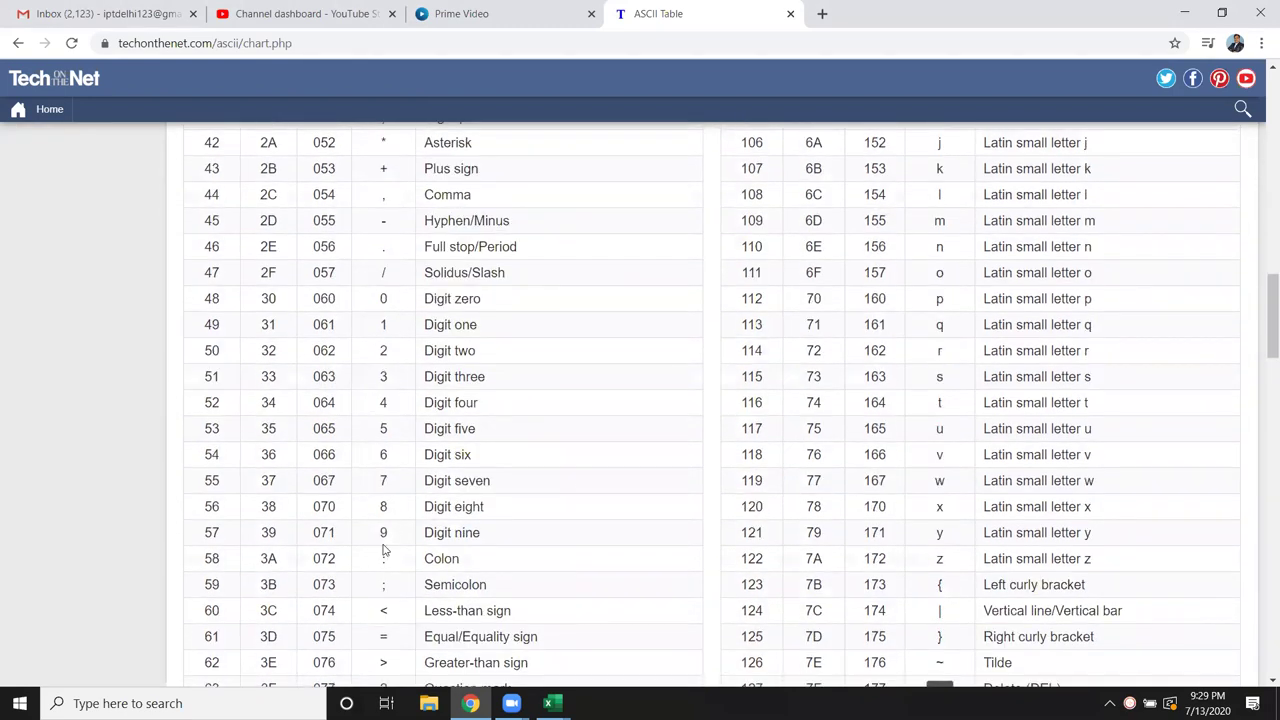
{"action": "double_click", "coordinate": [209, 299]}
{"action": "left_click", "coordinate": [214, 528]}
{"action": "double_click", "coordinate": [212, 532]}
{"action": "key", "text": "alt+Tab"}
{"action": "key", "text": "alt+Tab"}
{"action": "key", "text": "Tab"}
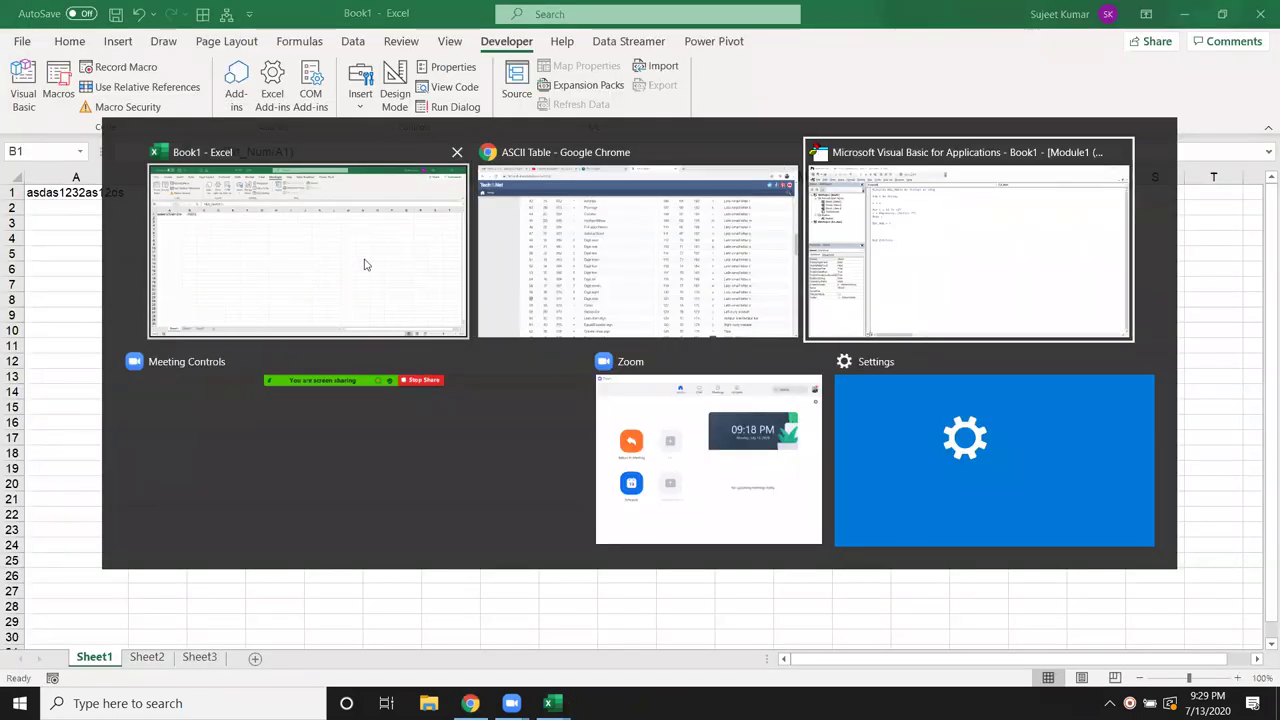
{"action": "double_click", "coordinate": [337, 177]}
{"action": "double_click", "coordinate": [358, 177]}
{"action": "left_click", "coordinate": [318, 178]}
{"action": "double_click", "coordinate": [317, 178]}
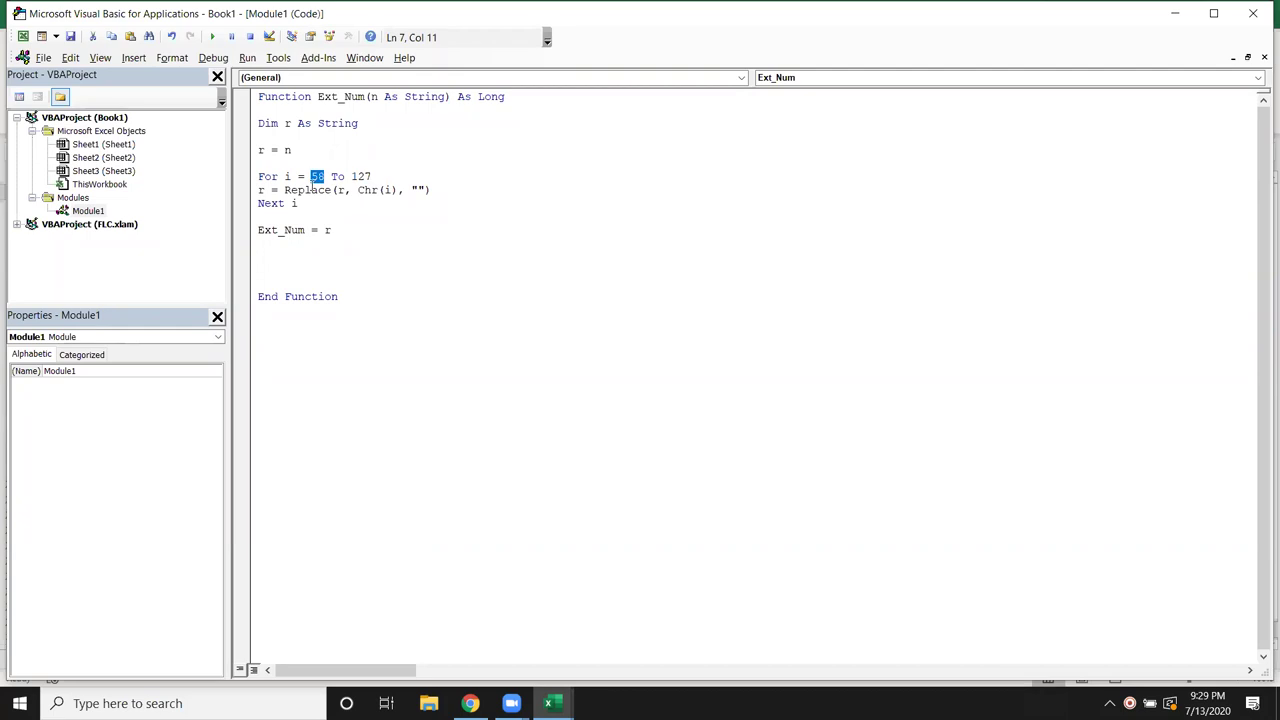
{"action": "left_click_drag", "start_coordinate": [350, 177], "coordinate": [383, 176]}
{"action": "key", "text": "alt+F11"}
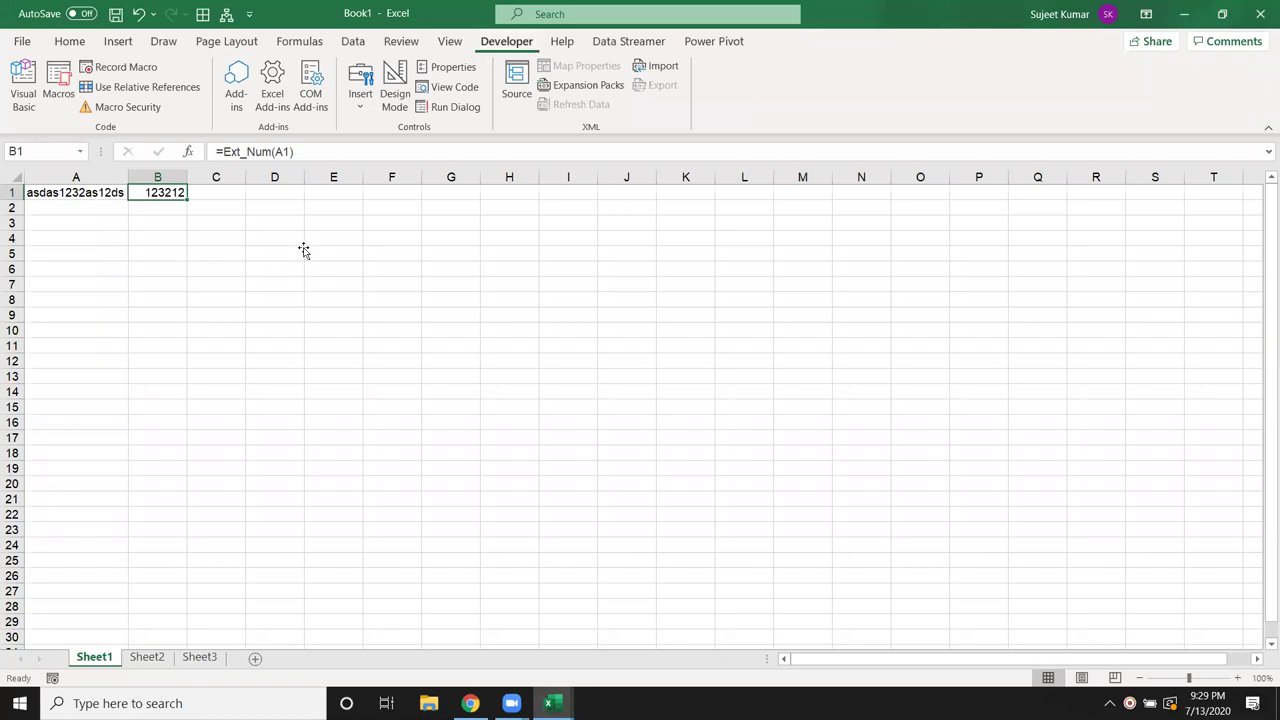
Enter CHAR test formulas in D5:D7 for codes 59, 60 and 70, returning ;, < and F.
{"action": "left_click", "coordinate": [304, 251]}
{"action": "type", "text": "=ch"}
{"action": "key", "text": "Tab"}
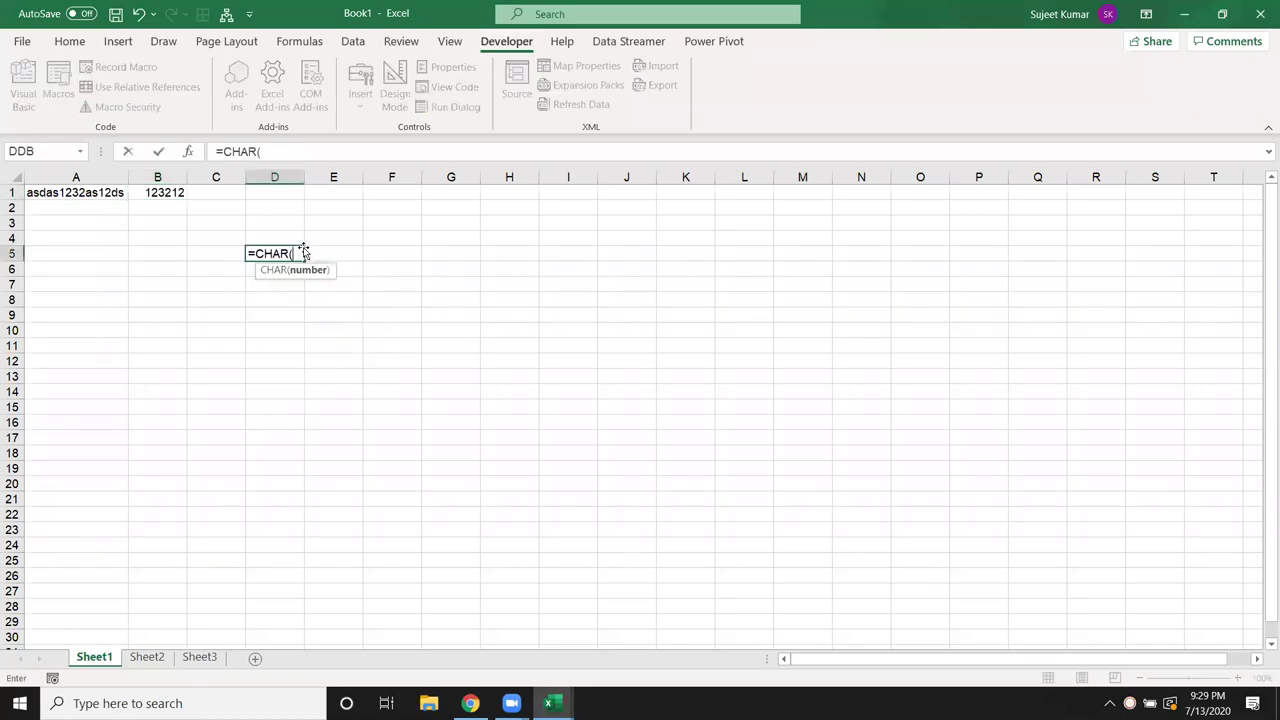
{"action": "type", "text": "58"}
{"action": "key", "text": "Return"}
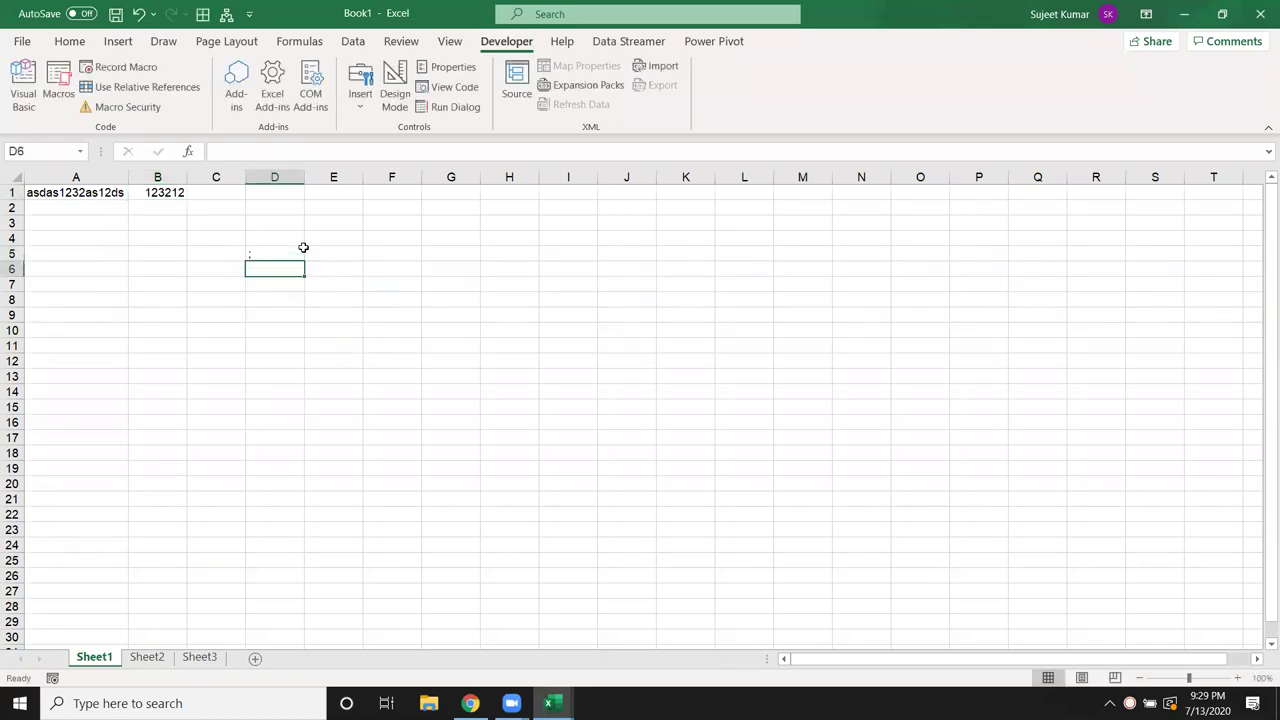
{"action": "left_click", "coordinate": [282, 256]}
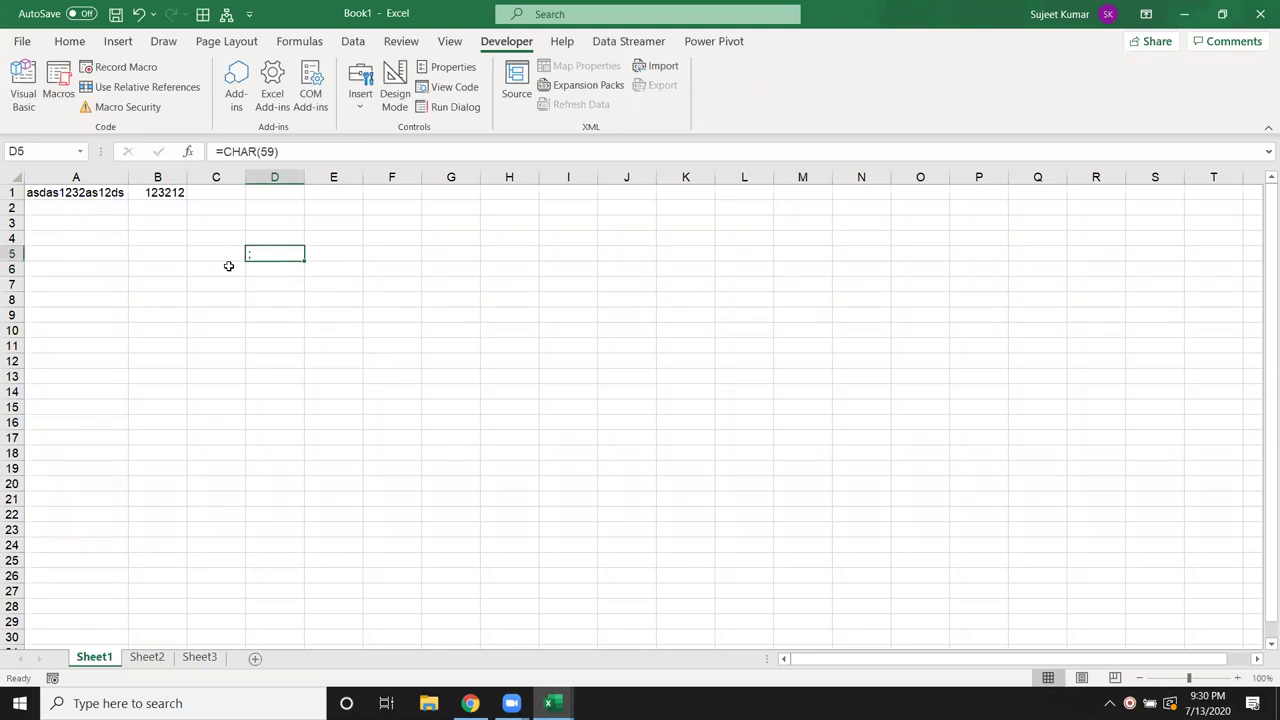
{"action": "left_click", "coordinate": [286, 270]}
{"action": "type", "text": "=CHAR(59)"}
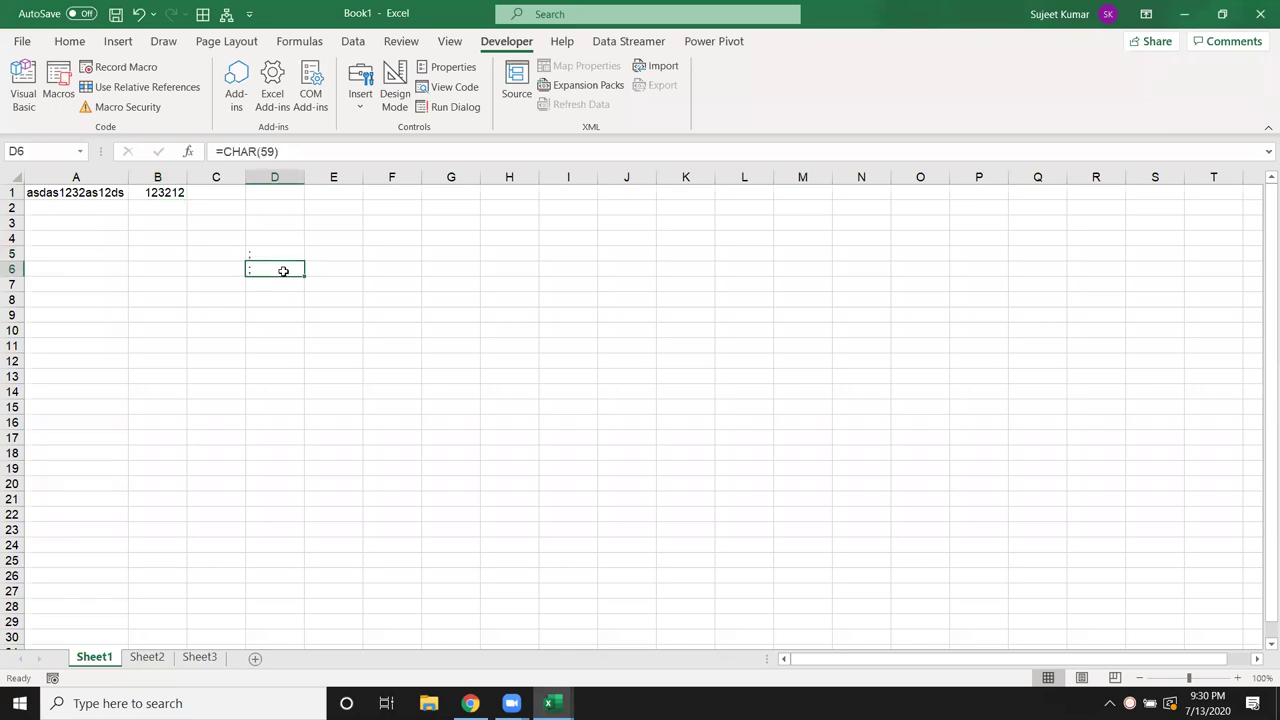
{"action": "double_click", "coordinate": [287, 270]}
{"action": "type", "text": "60"}
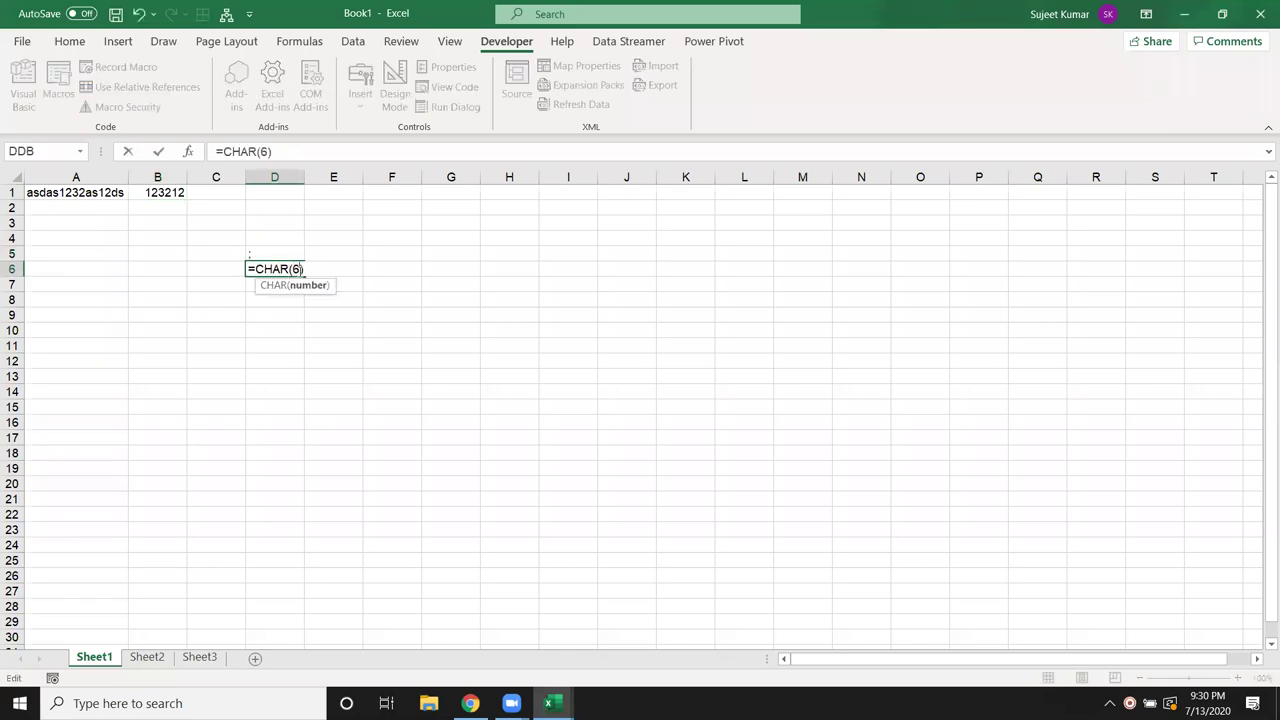
{"action": "key", "text": "Return"}
{"action": "type", "text": "=CHAR(60)"}
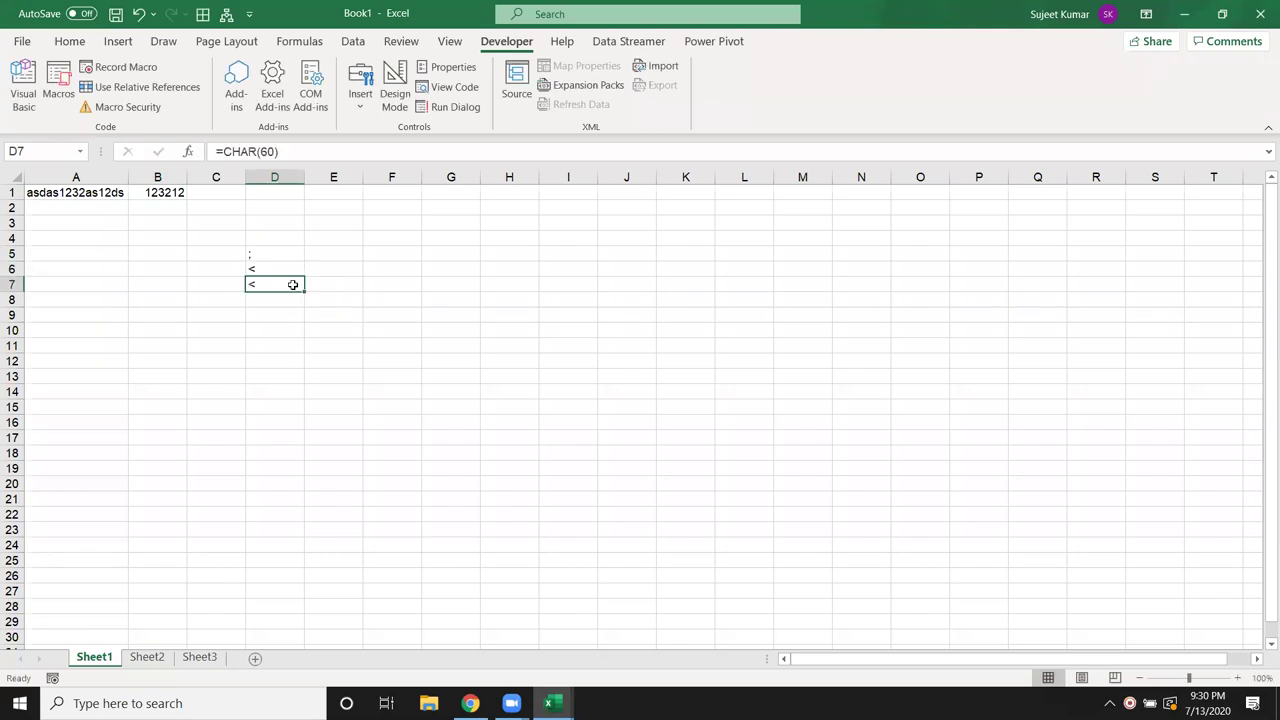
{"action": "double_click", "coordinate": [300, 285]}
{"action": "type", "text": "70"}
{"action": "key", "text": "Return"}
{"action": "left_click", "coordinate": [274, 285]}
Clear the CHAR test cells in D4:D10.
{"action": "left_click", "coordinate": [85, 195]}
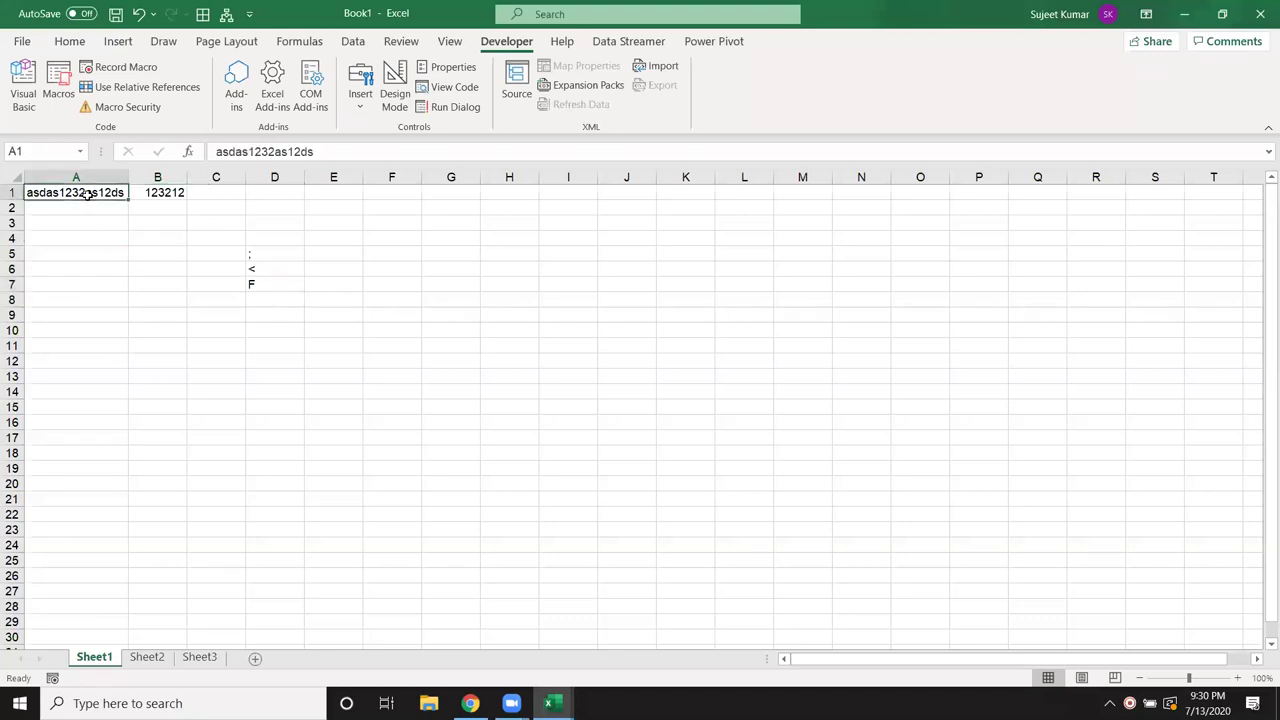
{"action": "left_click", "coordinate": [274, 240]}
{"action": "left_click_drag", "start_coordinate": [274, 240], "coordinate": [282, 323]}
{"action": "key", "text": "Delete"}
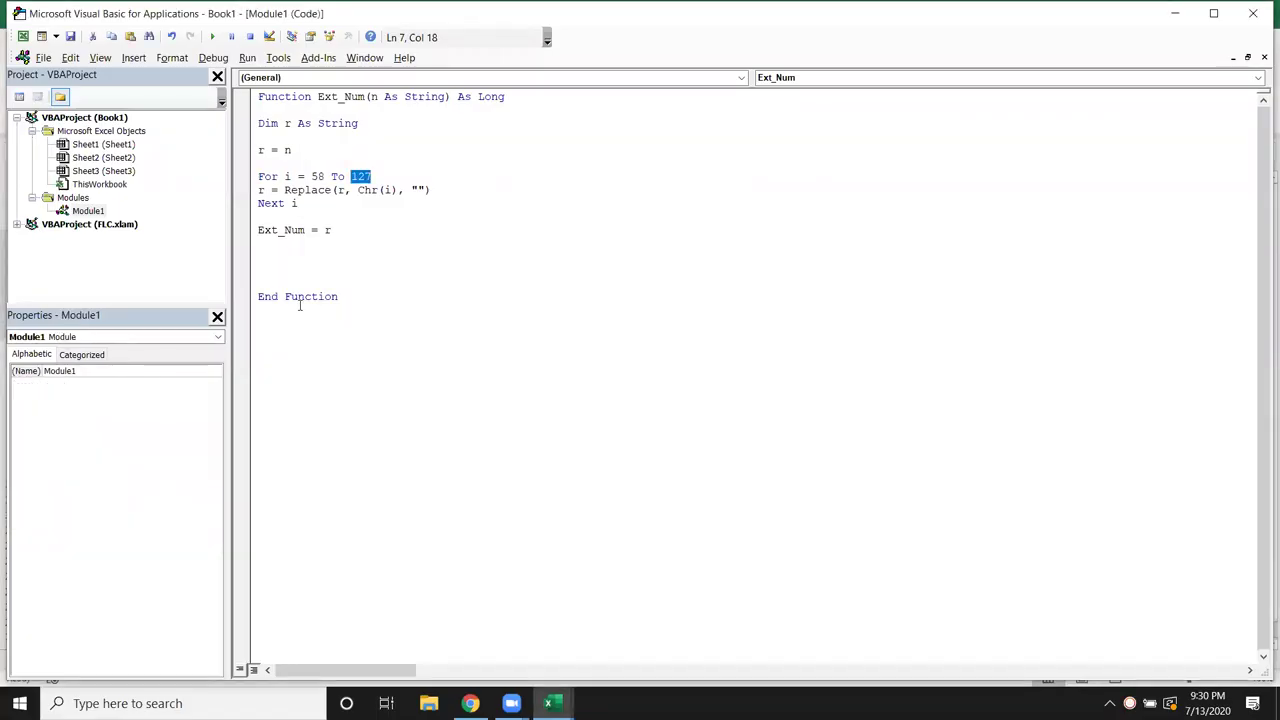
Close the TechOnTheNet ASCII Table tab in Chrome.
{"action": "left_click", "coordinate": [362, 268]}
{"action": "key", "text": "alt+Tab"}
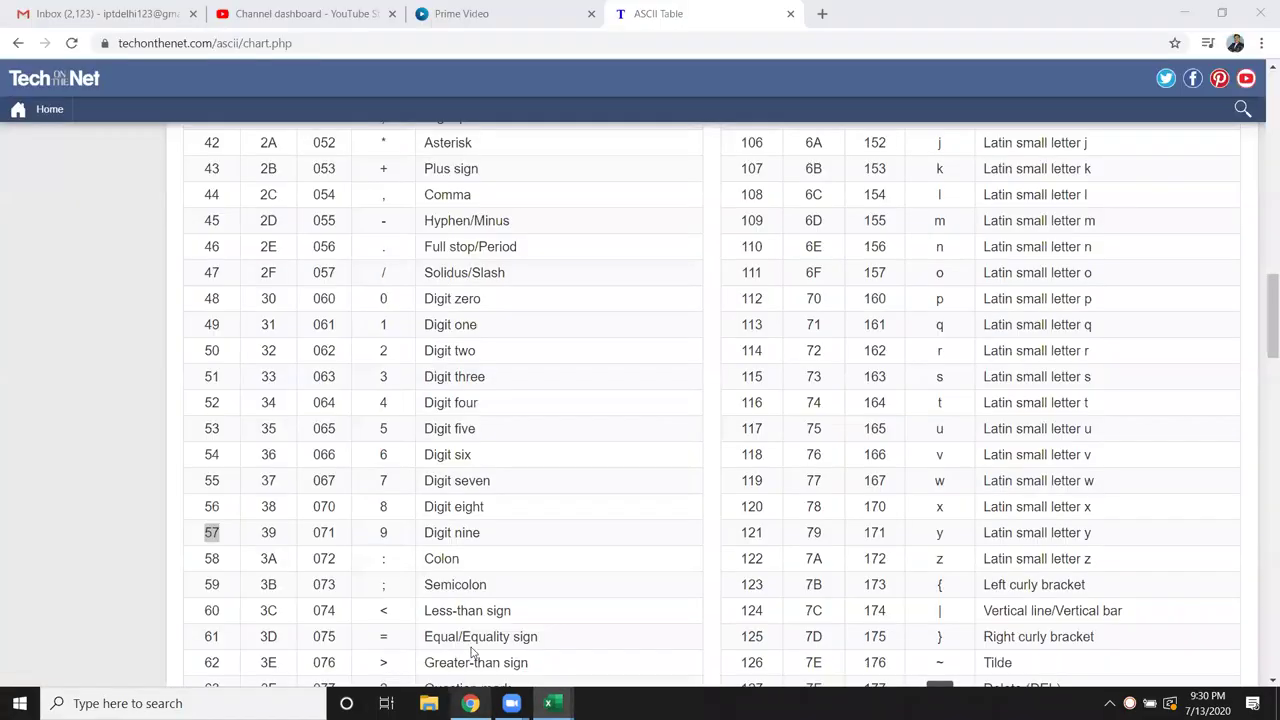
{"action": "scroll", "coordinate": [671, 295], "scroll_direction": "up", "scroll_amount": 3}
{"action": "scroll", "coordinate": [671, 295], "scroll_direction": "up", "scroll_amount": 4}
{"action": "scroll", "coordinate": [671, 295], "scroll_direction": "up", "scroll_amount": 4}
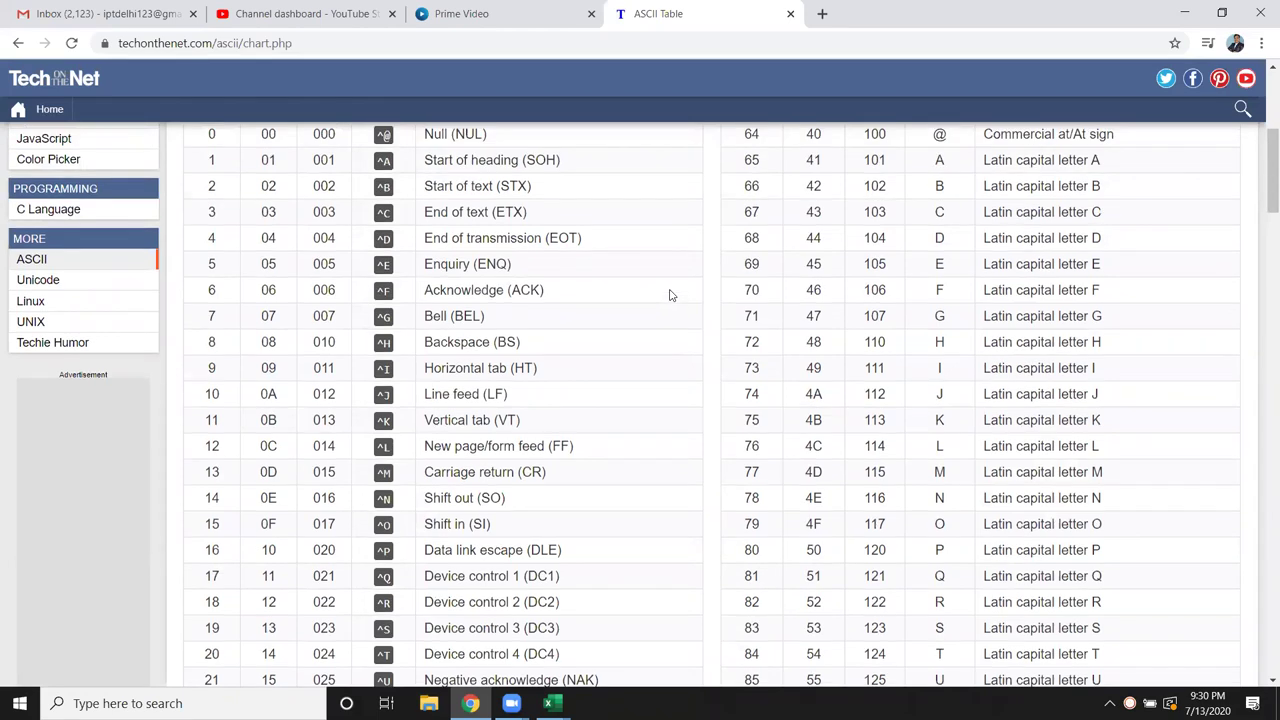
{"action": "scroll", "coordinate": [671, 295], "scroll_direction": "up", "scroll_amount": 4}
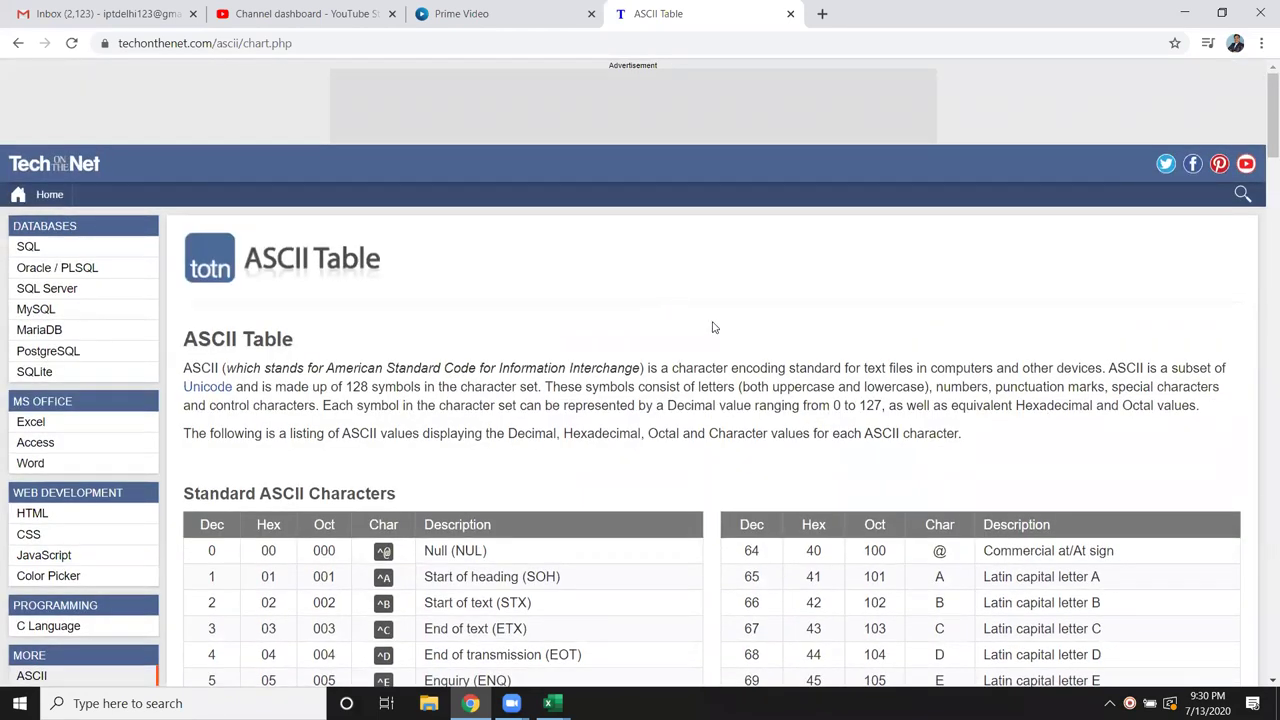
{"action": "left_click", "coordinate": [790, 13]}
{"action": "left_click", "coordinate": [548, 20]}
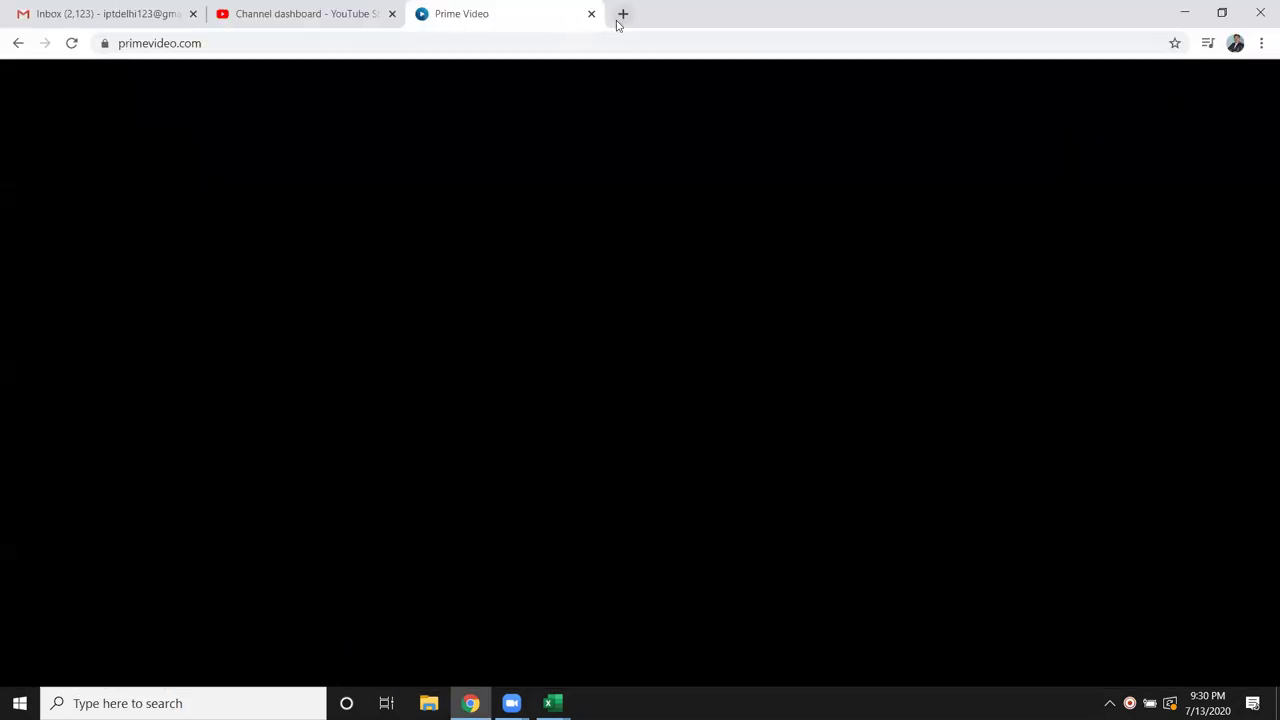
In a new tab, search Google for 'excel vba functions list'.
{"action": "left_click", "coordinate": [622, 14]}
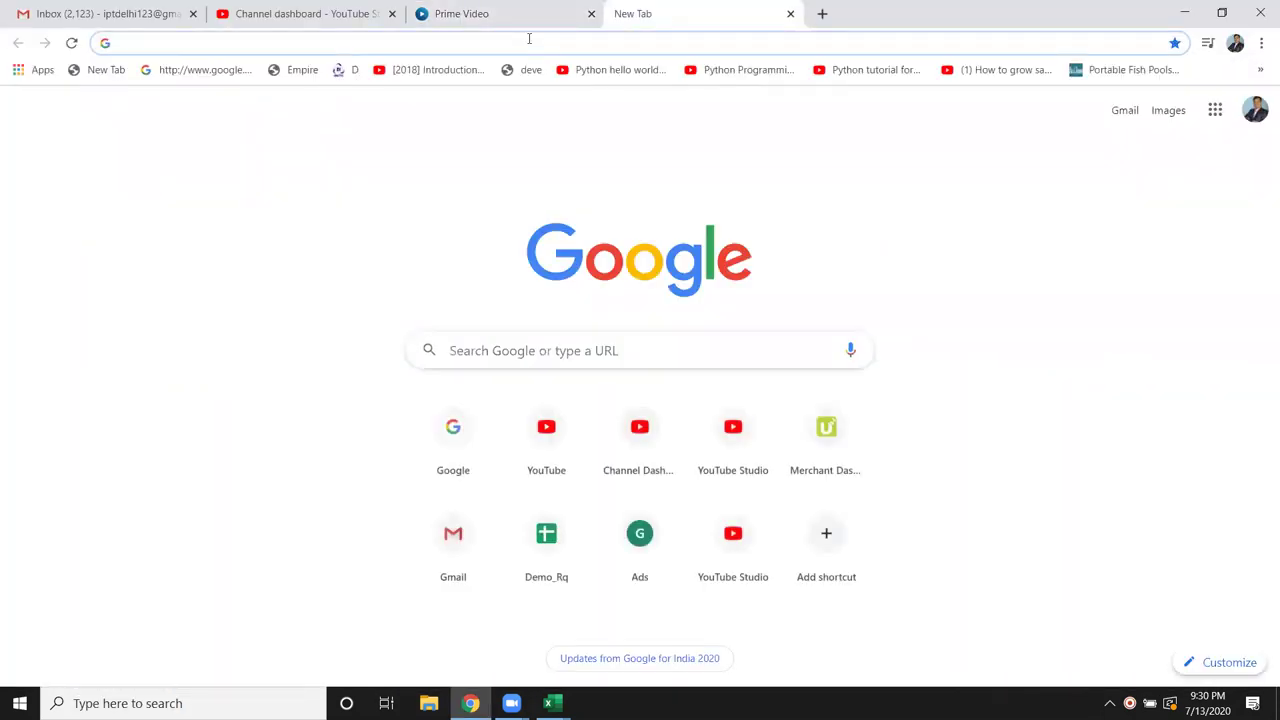
{"action": "type", "text": "the"}
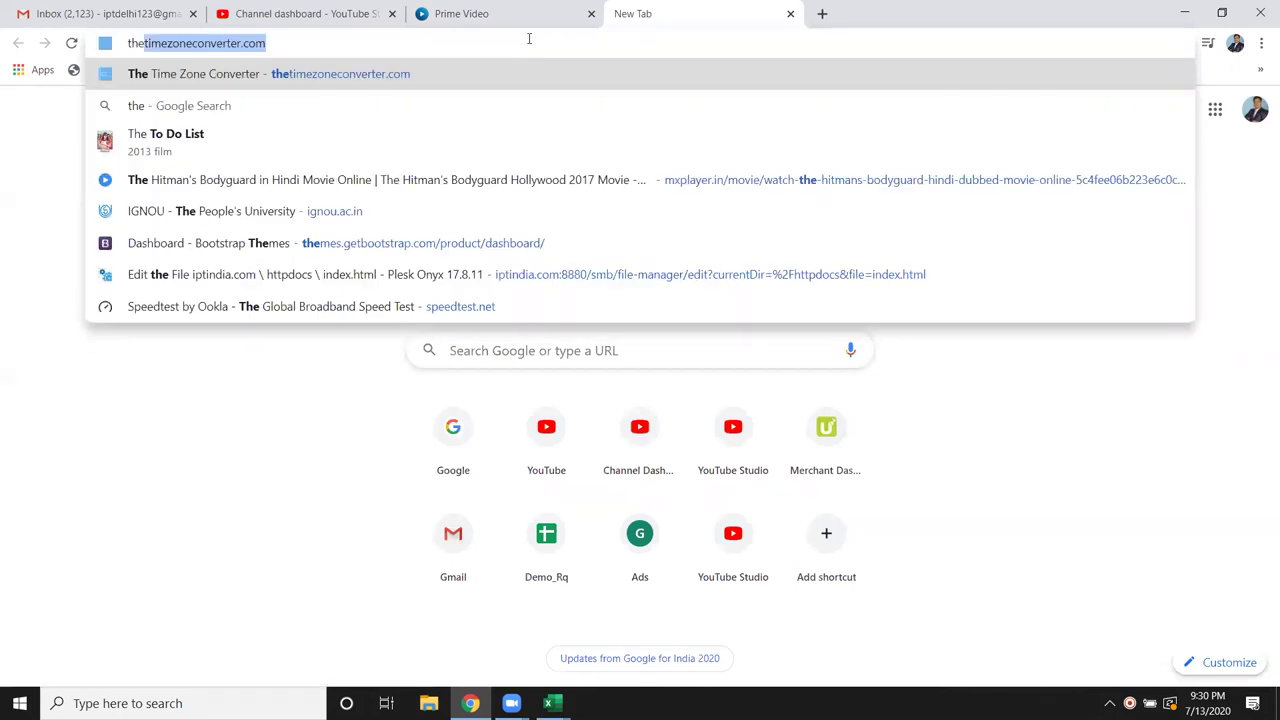
{"action": "type", "text": "ch"}
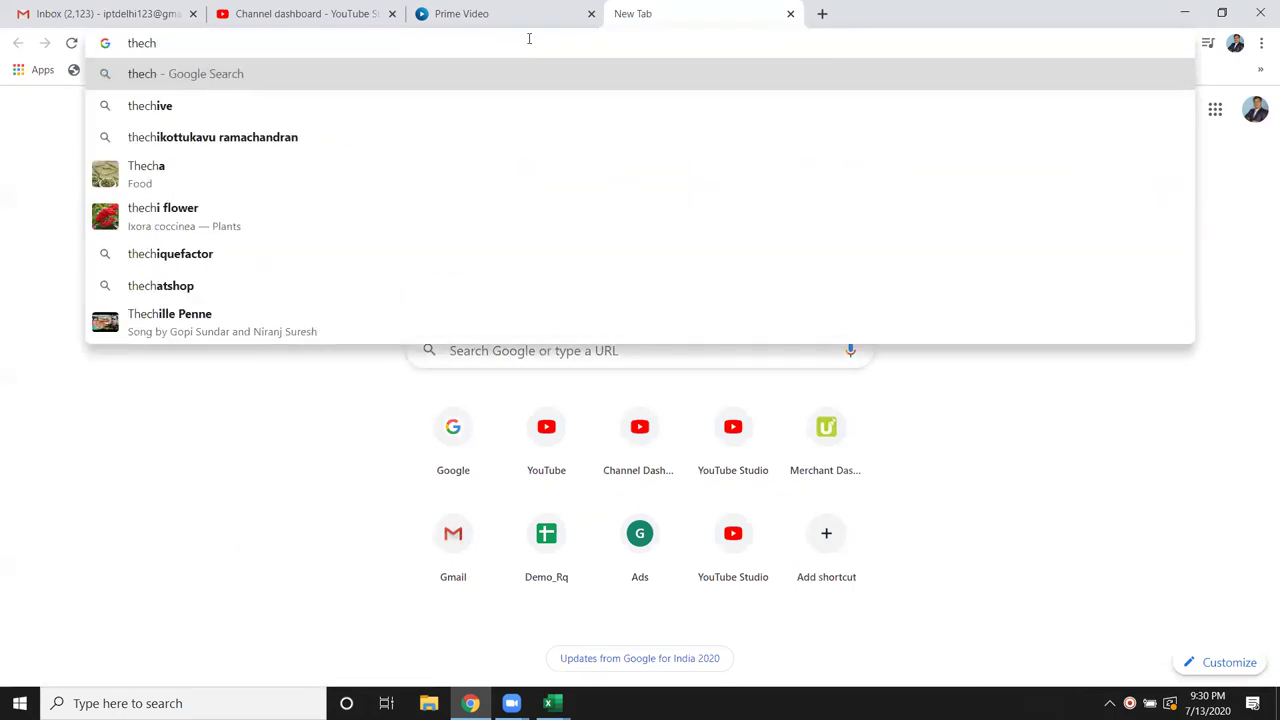
{"action": "key", "text": "BackSpace"}
{"action": "key", "text": "BackSpace"}
{"action": "key", "text": "BackSpace"}
{"action": "key", "text": "BackSpace"}
{"action": "key", "text": "BackSpace"}
{"action": "type", "text": "goo"}
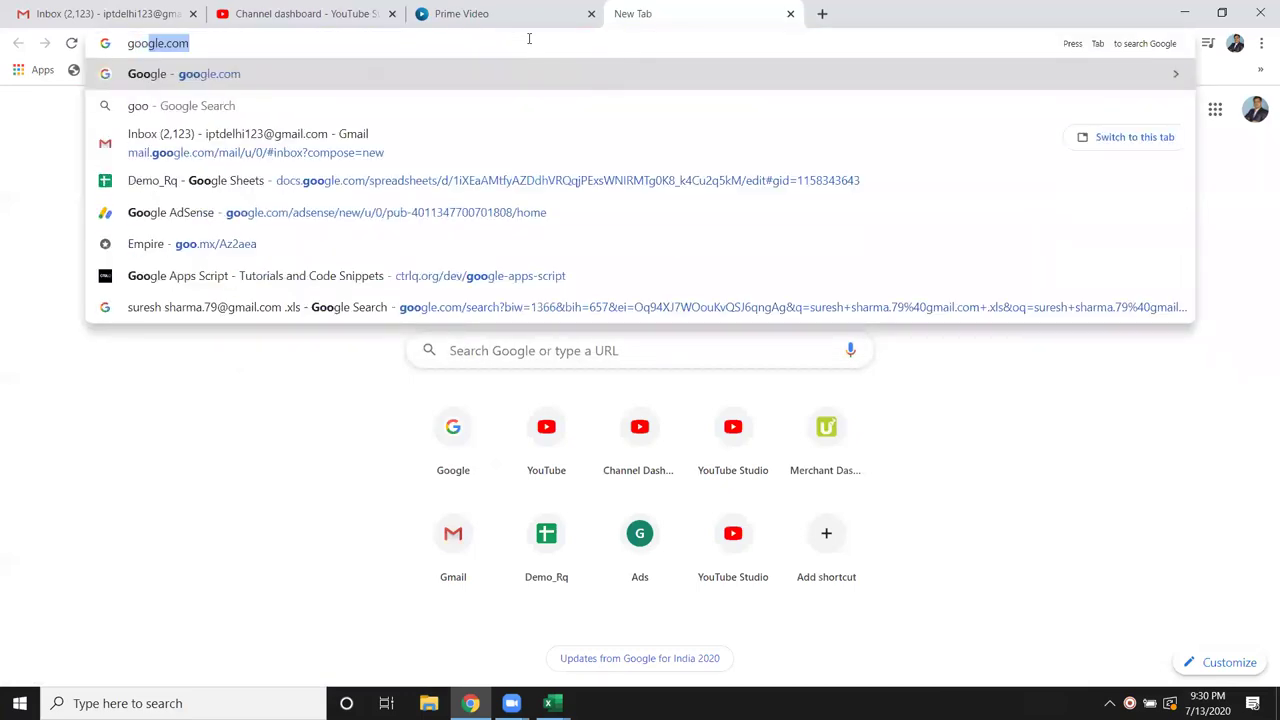
{"action": "key", "text": "Return"}
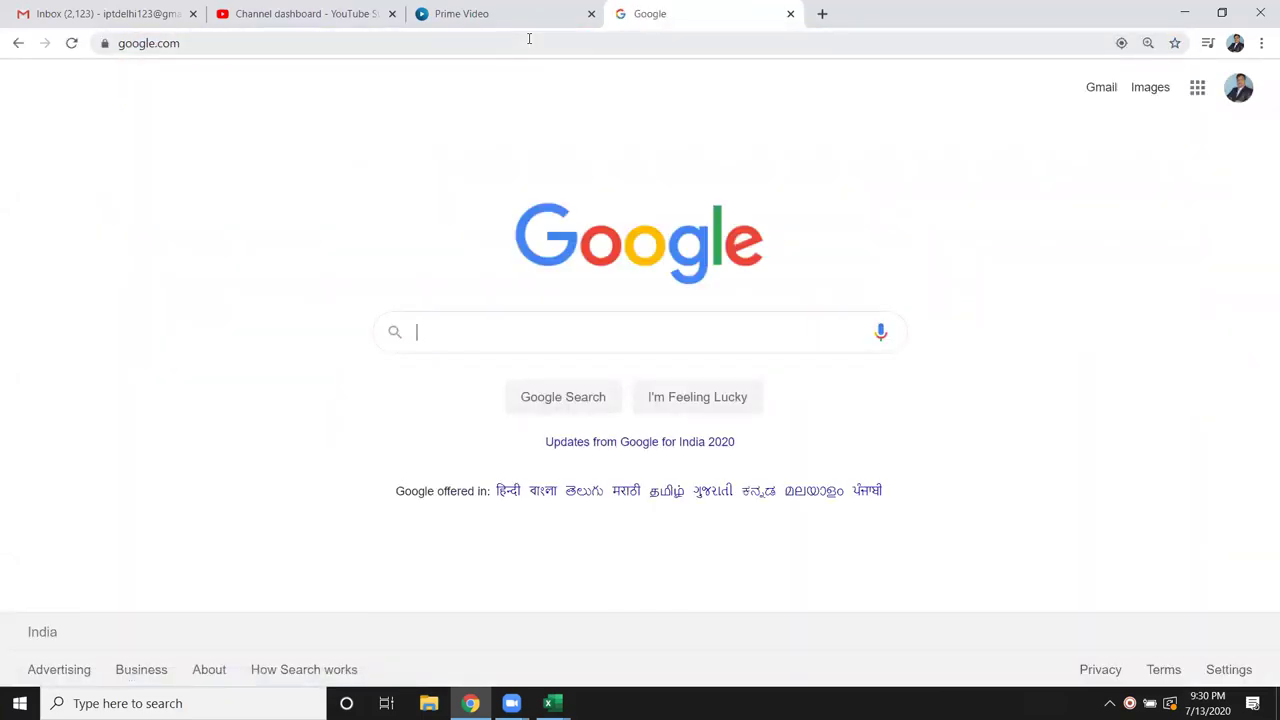
{"action": "type", "text": "e"}
{"action": "key", "text": "Down"}
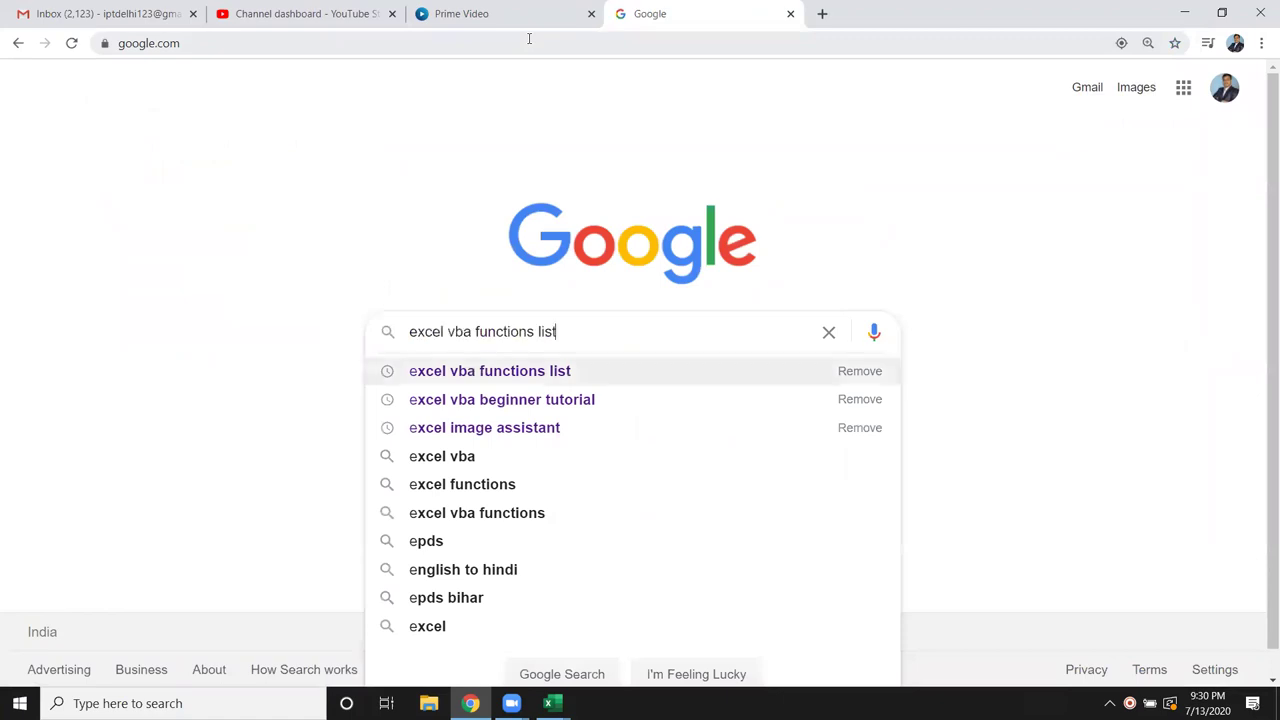
{"action": "key", "text": "Down"}
{"action": "key", "text": "Up"}
{"action": "key", "text": "Return"}
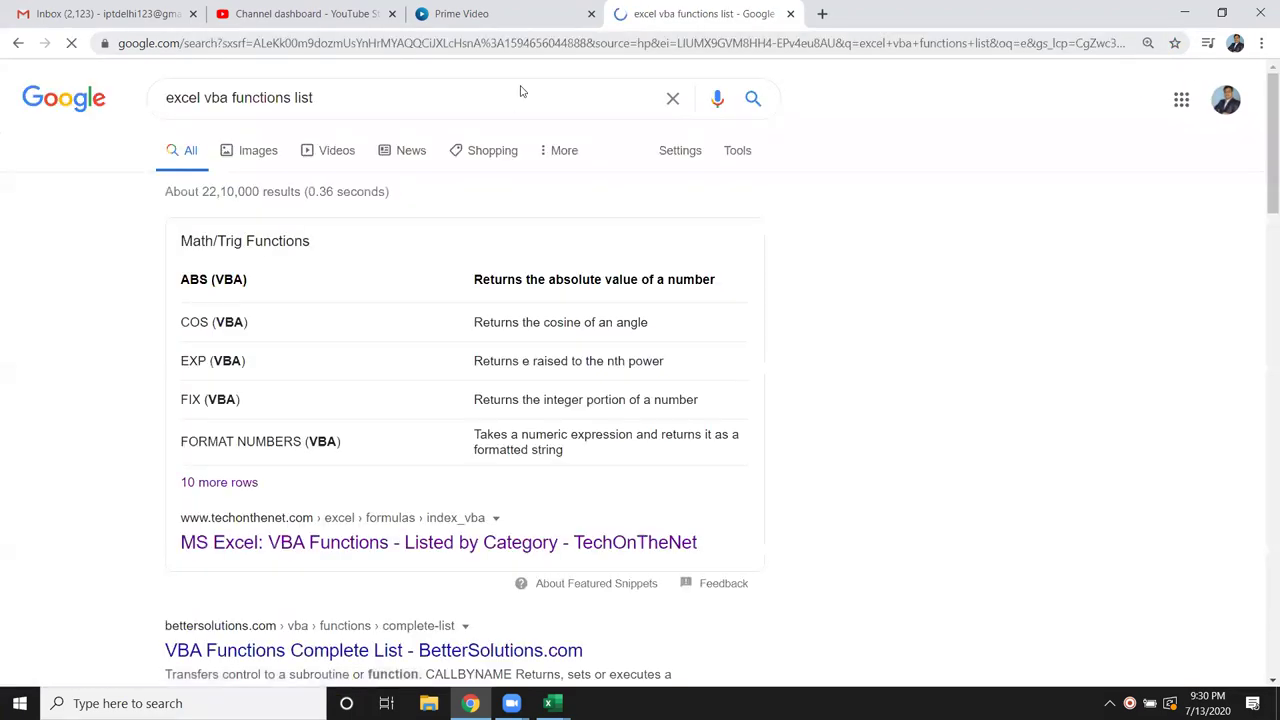
Open the TechOnTheNet VBA functions result and scroll to the String/Text Functions list.
{"action": "left_click", "coordinate": [199, 540]}
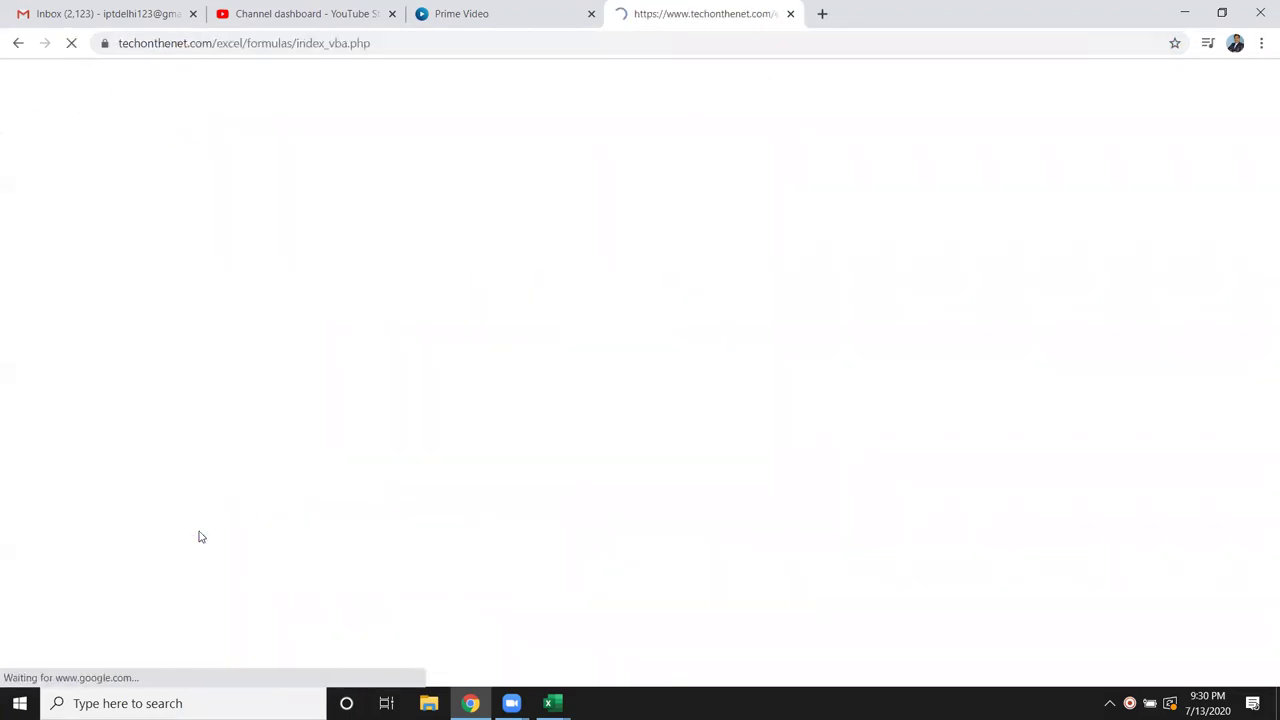
{"action": "scroll", "coordinate": [263, 540], "scroll_direction": "down", "scroll_amount": 3}
{"action": "scroll", "coordinate": [263, 540], "scroll_direction": "down", "scroll_amount": 1}
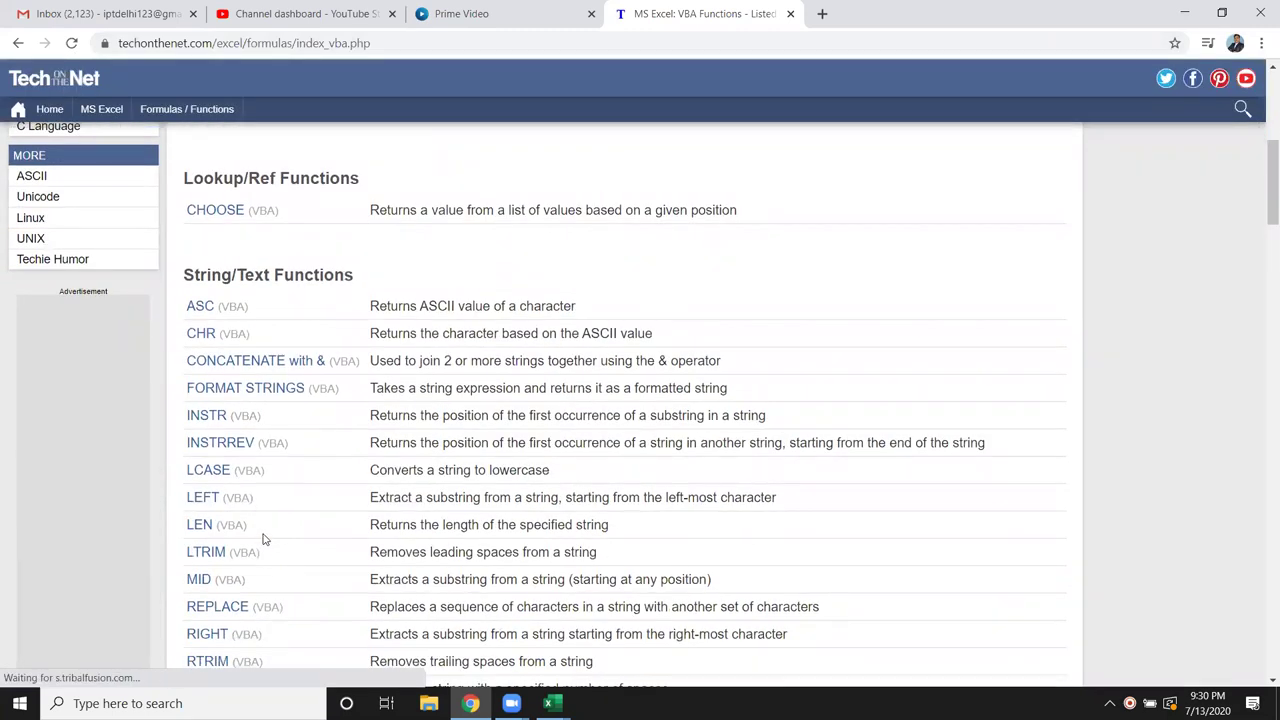
{"action": "key", "text": "alt+Tab"}
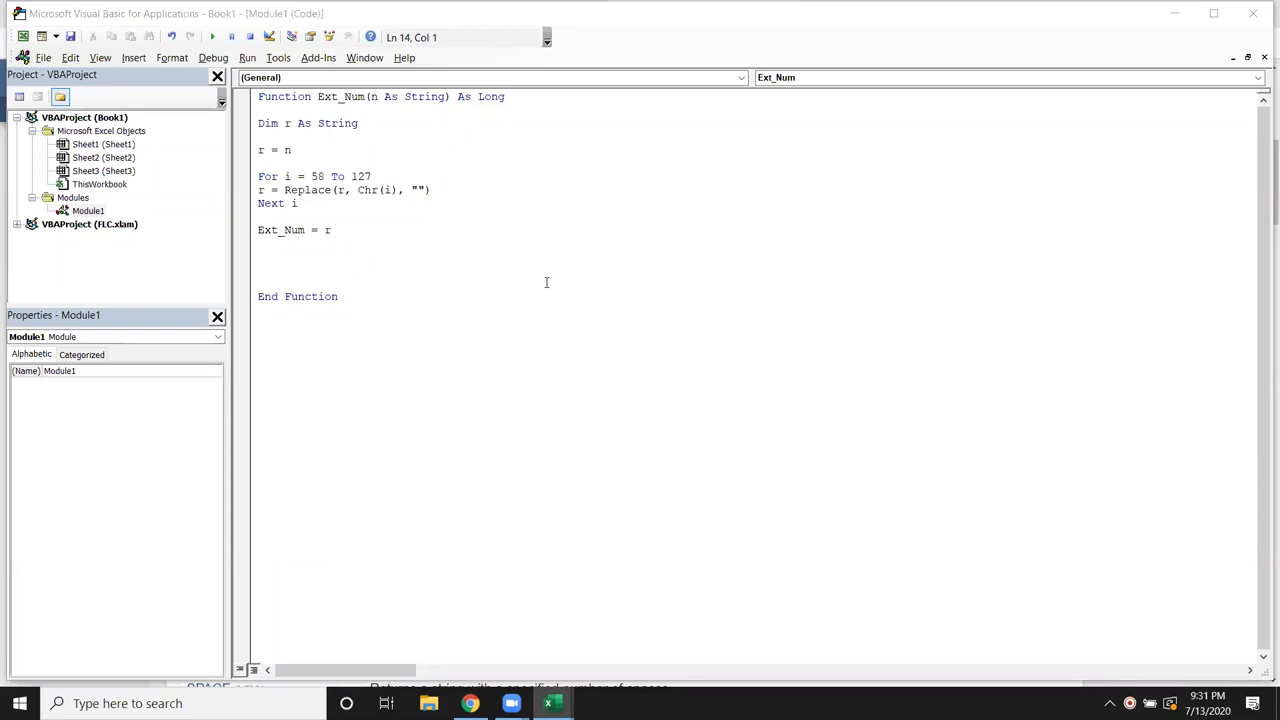
In Excel, enter the heading Name in D1 and a person's full name in D2.
{"action": "left_click", "coordinate": [377, 323]}
{"action": "key", "text": "alt+Tab"}
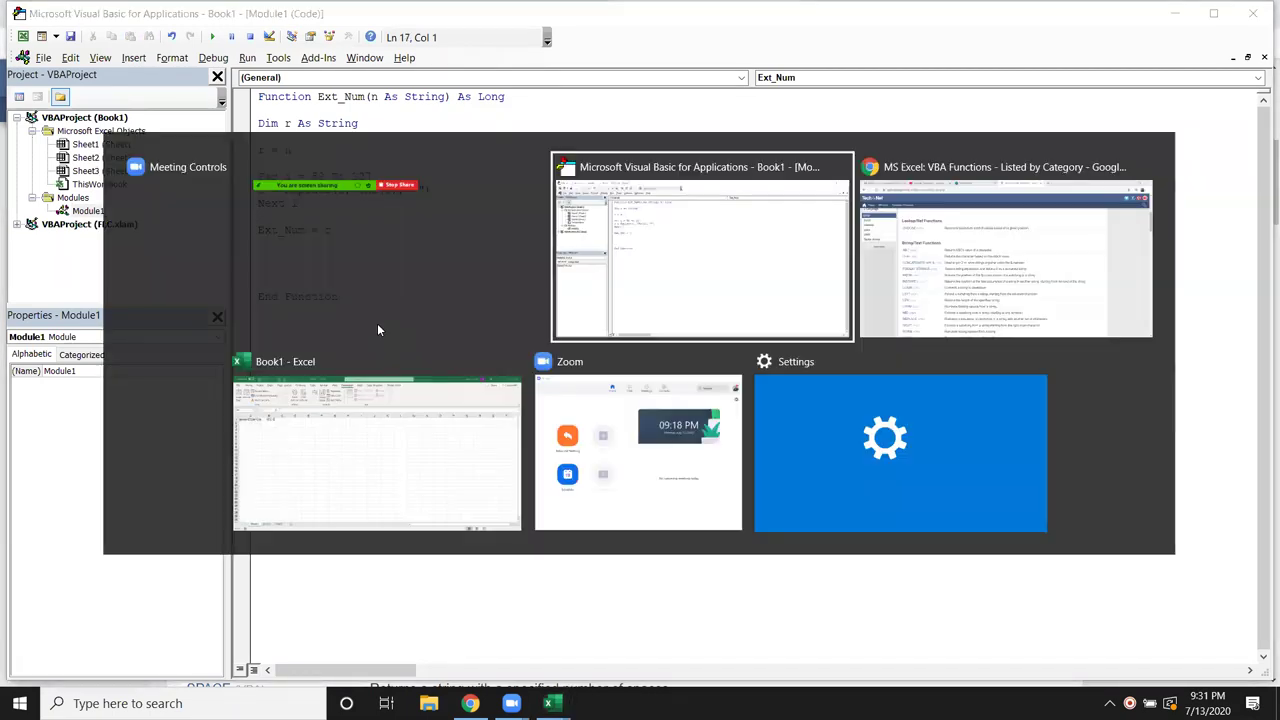
{"action": "key", "text": "Tab"}
{"action": "key", "text": "shift+Tab"}
{"action": "key", "text": "Tab"}
{"action": "key", "text": "Tab"}
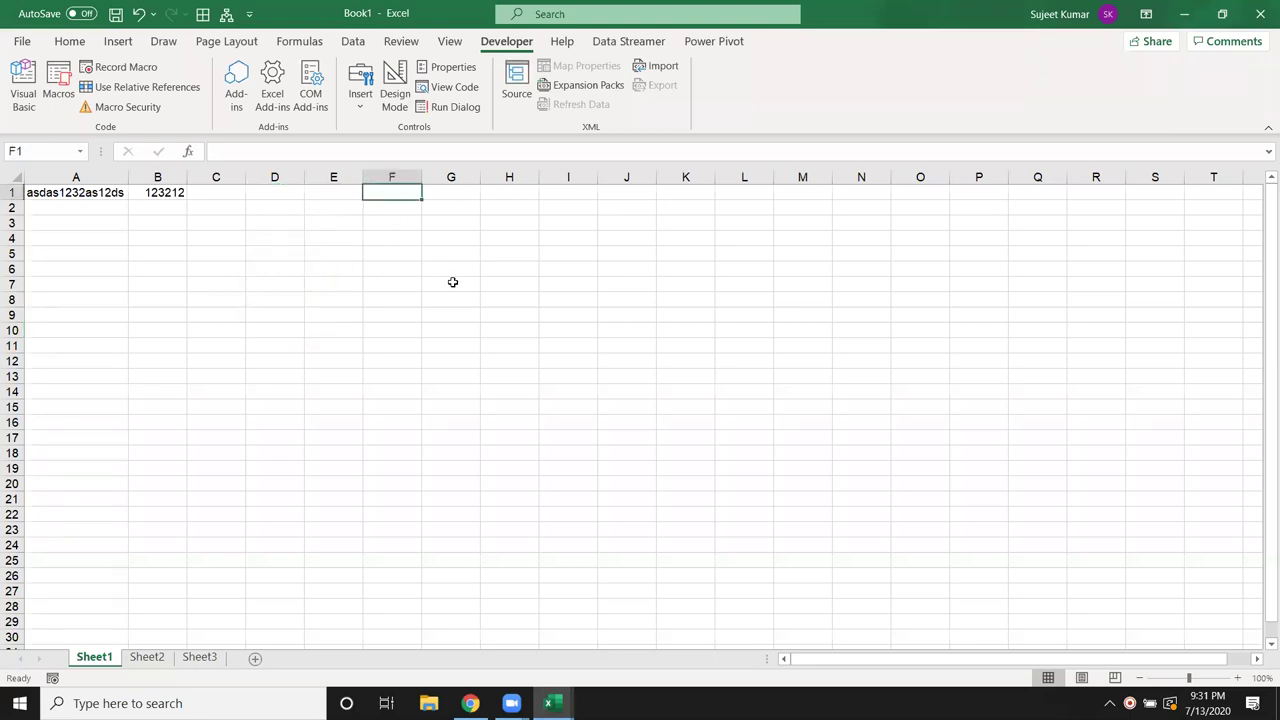
{"action": "left_click", "coordinate": [286, 191]}
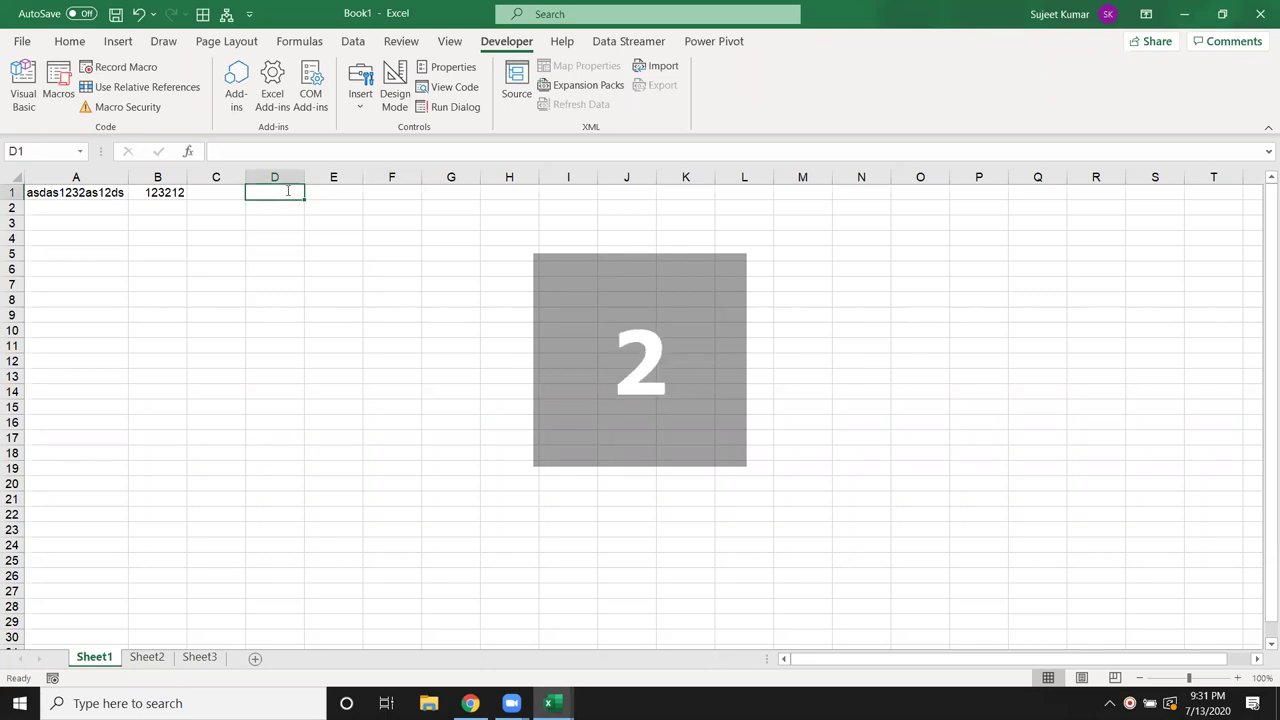
{"action": "type", "text": "Name"}
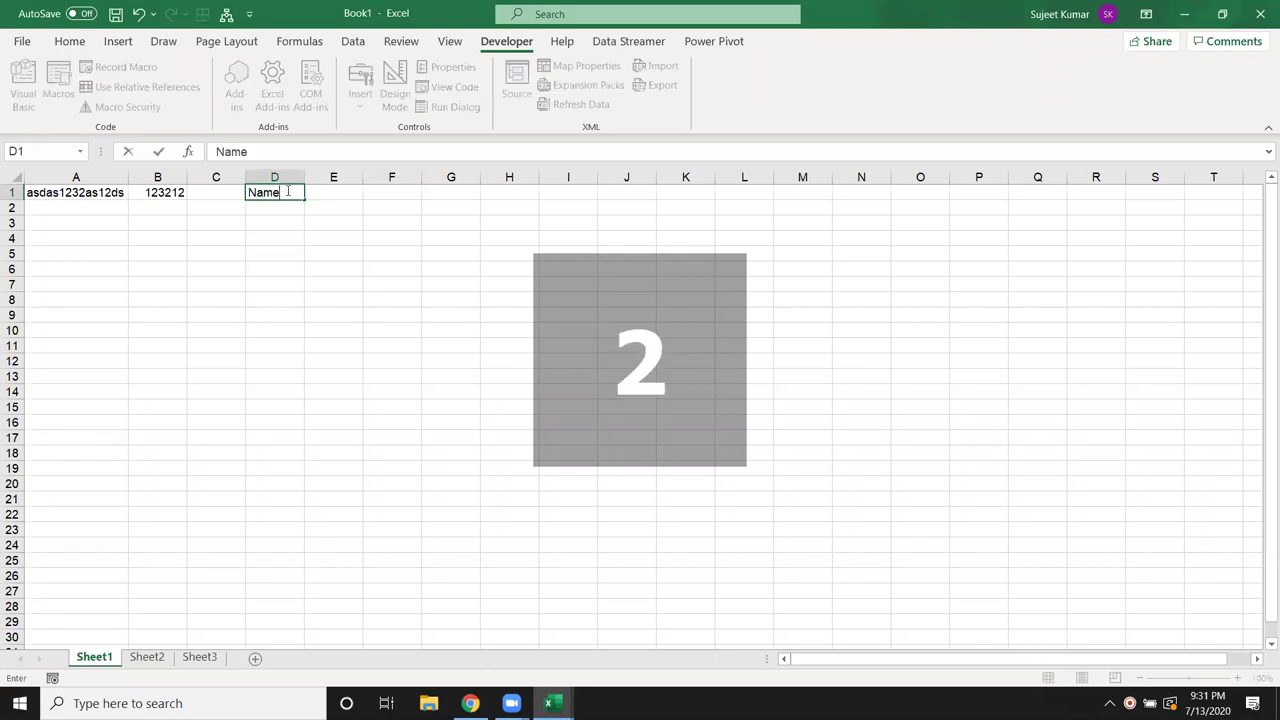
{"action": "key", "text": "Return"}
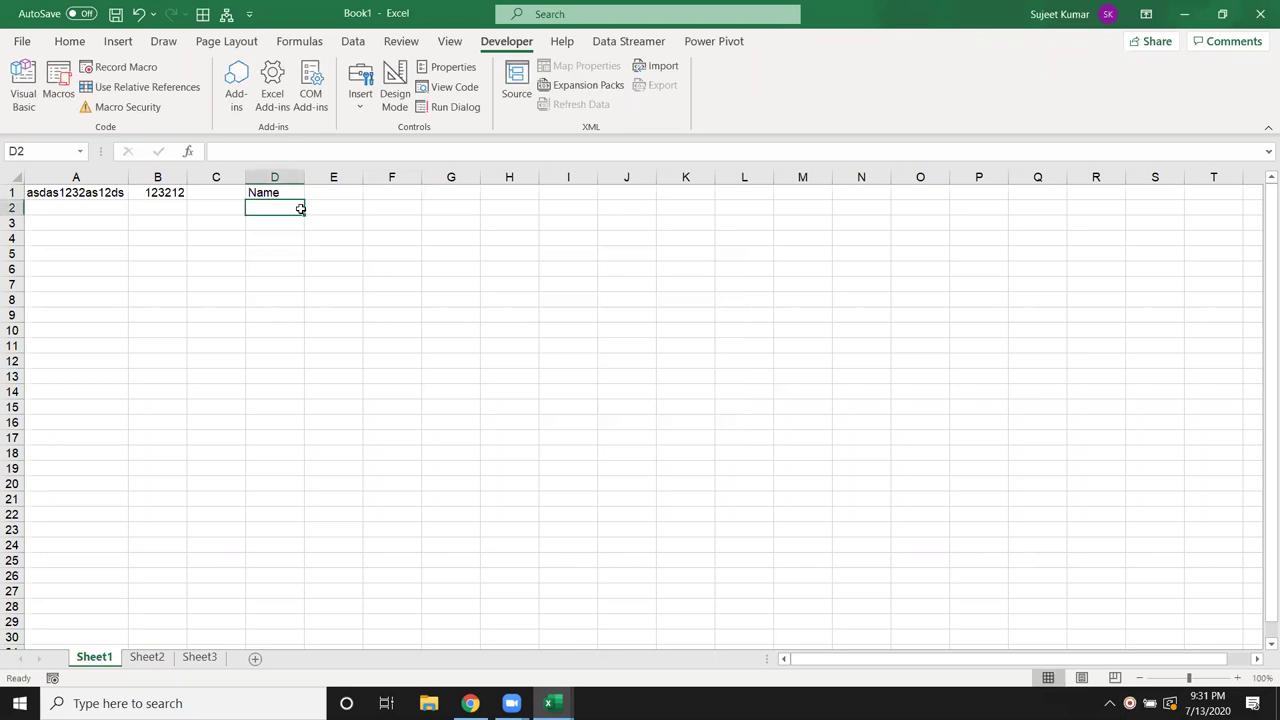
{"action": "type", "text": "Sujit "}
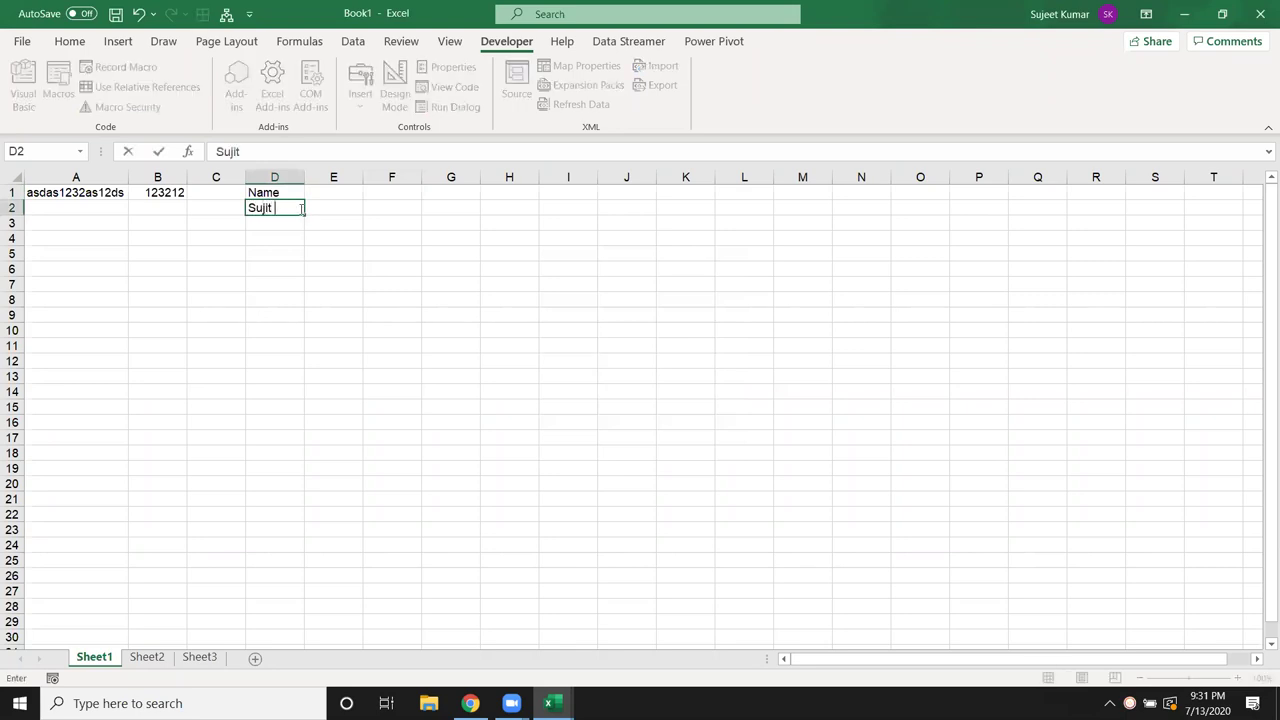
{"action": "type", "text": "Kumar Singh"}
{"action": "left_click", "coordinate": [347, 231]}
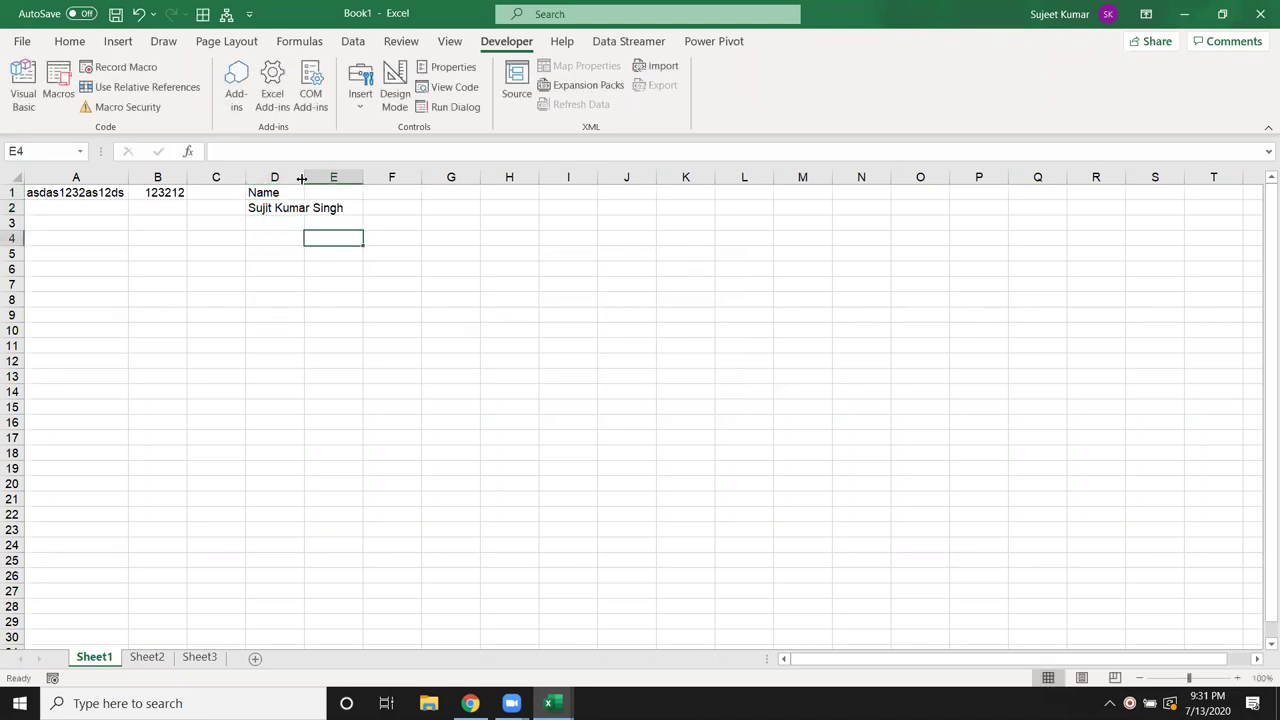
Autofit column D and add headings F in E1 and L in F1.
{"action": "double_click", "coordinate": [305, 177]}
{"action": "left_click", "coordinate": [359, 191]}
{"action": "type", "text": "F"}
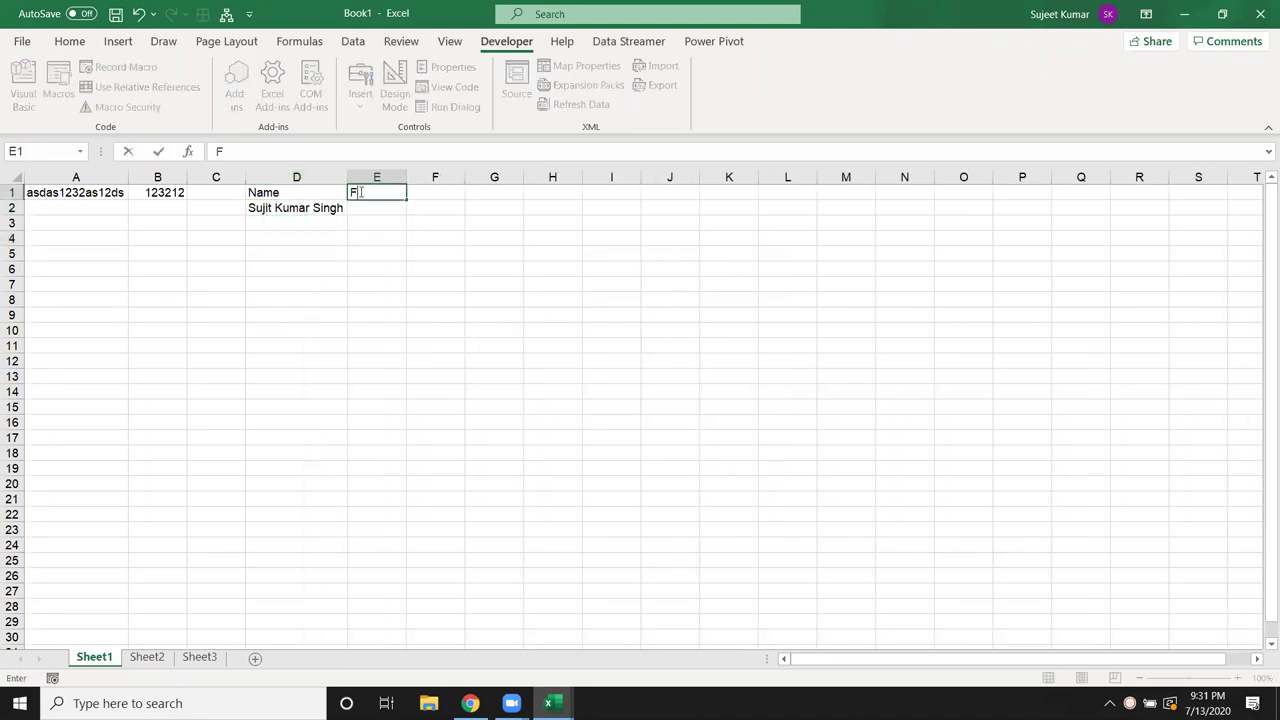
{"action": "key", "text": "Tab"}
{"action": "type", "text": "L"}
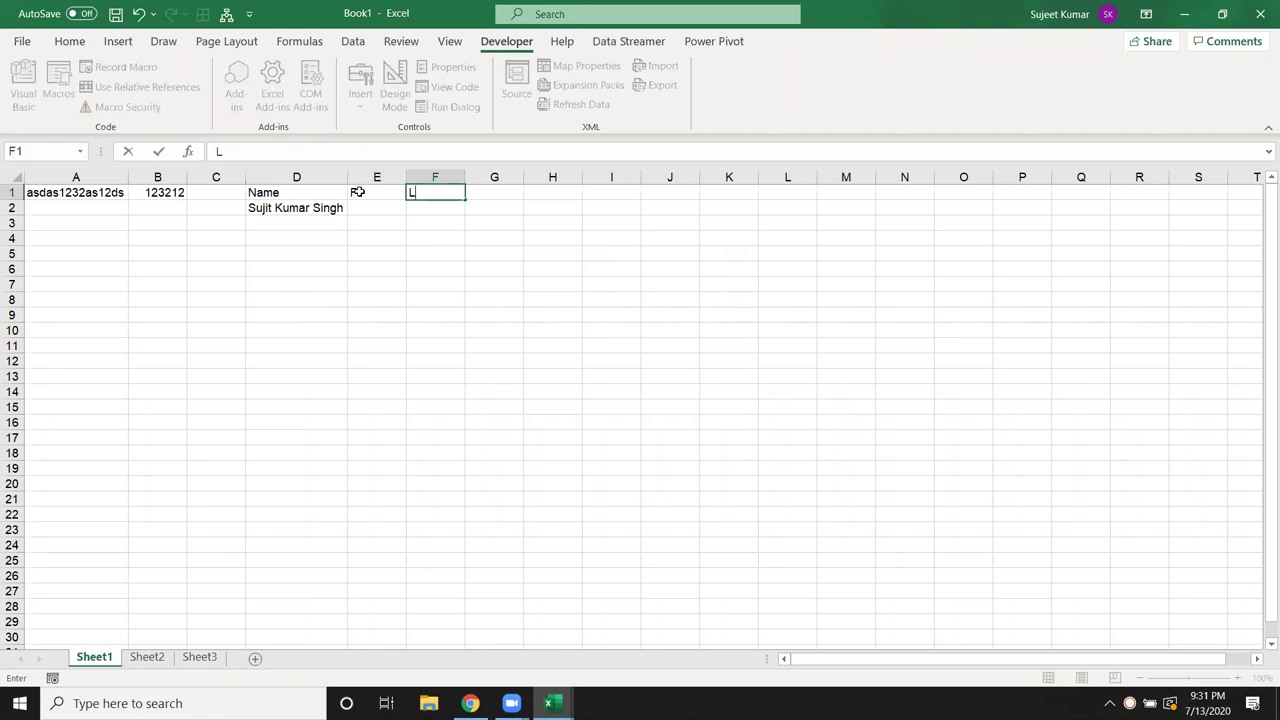
{"action": "left_click", "coordinate": [364, 210]}
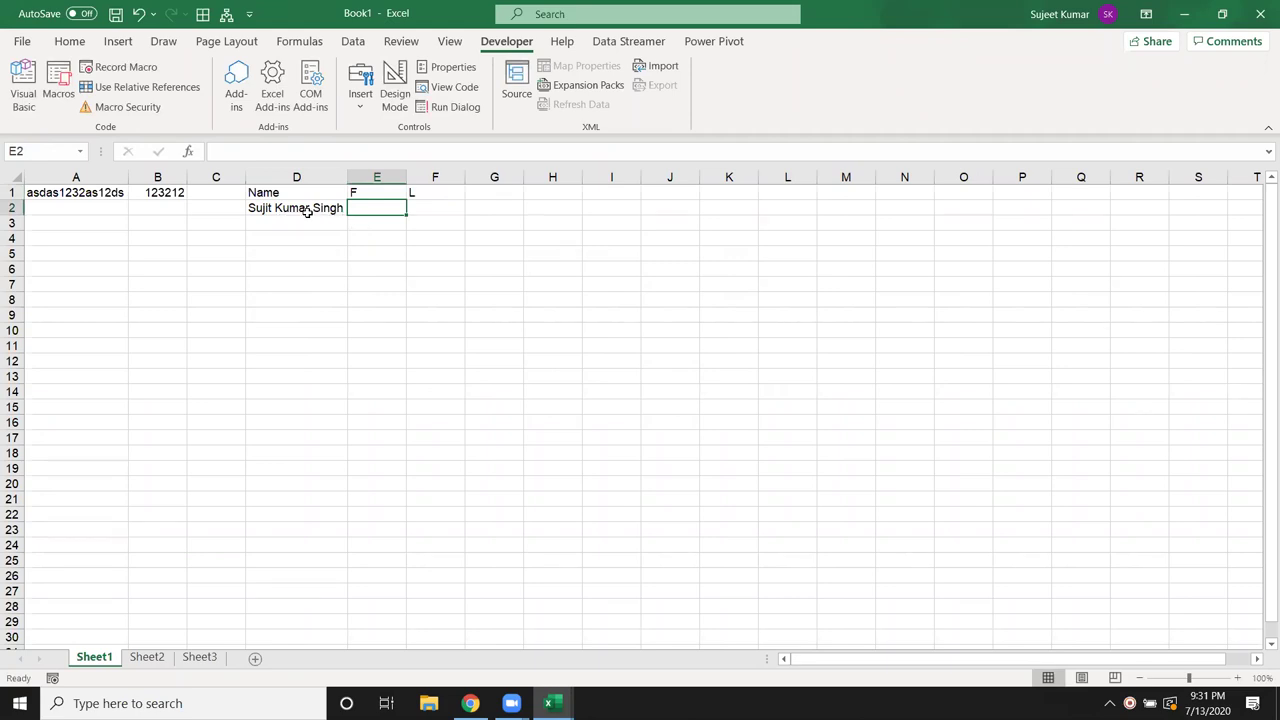
{"action": "left_click", "coordinate": [363, 227]}
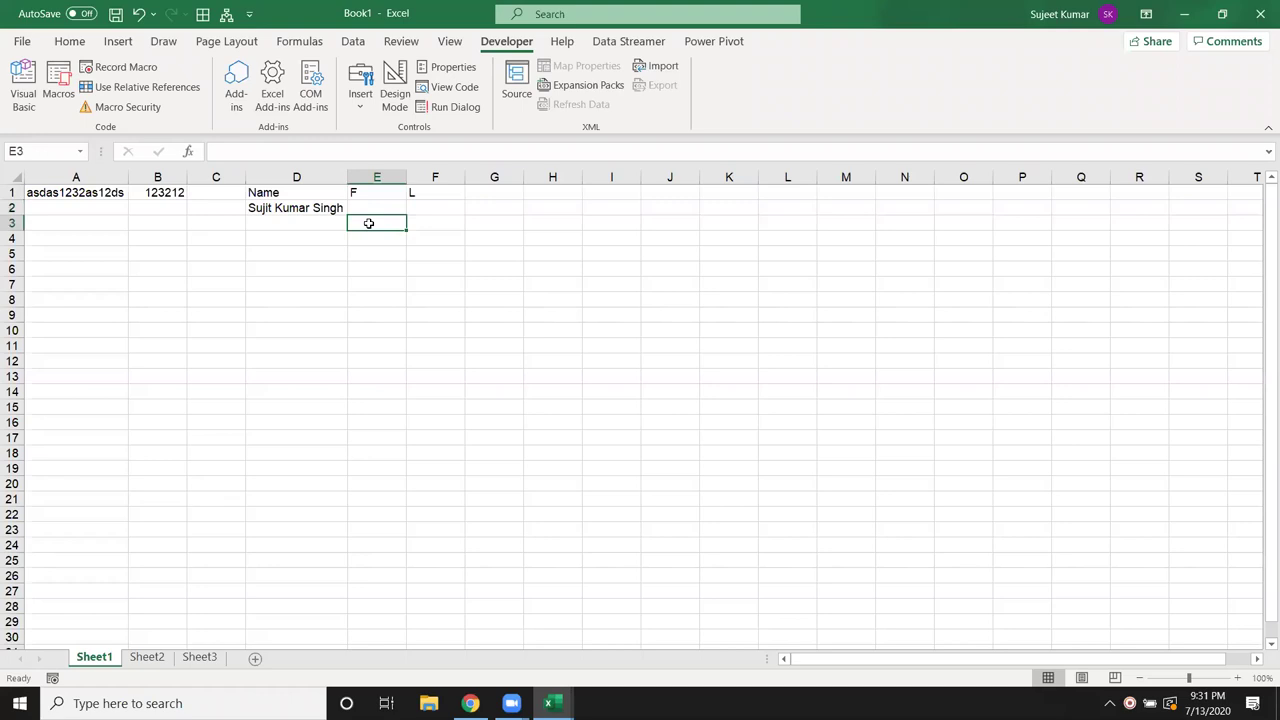
{"action": "type", "text": "=fin"}
{"action": "key", "text": "Tab"}
{"action": "type", "text": "\" \","}
{"action": "left_click", "coordinate": [329, 208]}
{"action": "type", "text": ",1)"}
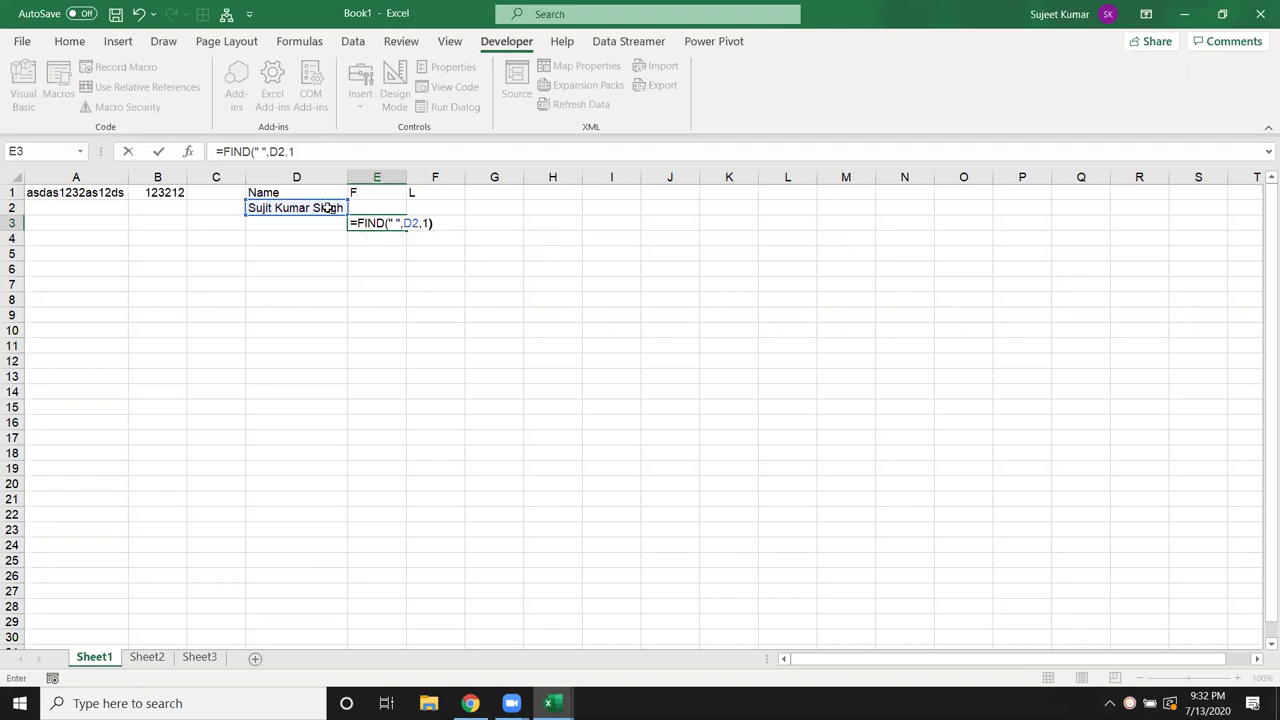
{"action": "key", "text": "Return"}
{"action": "key", "text": "Up"}
{"action": "key", "text": "Up"}
{"action": "type", "text": "=le"}
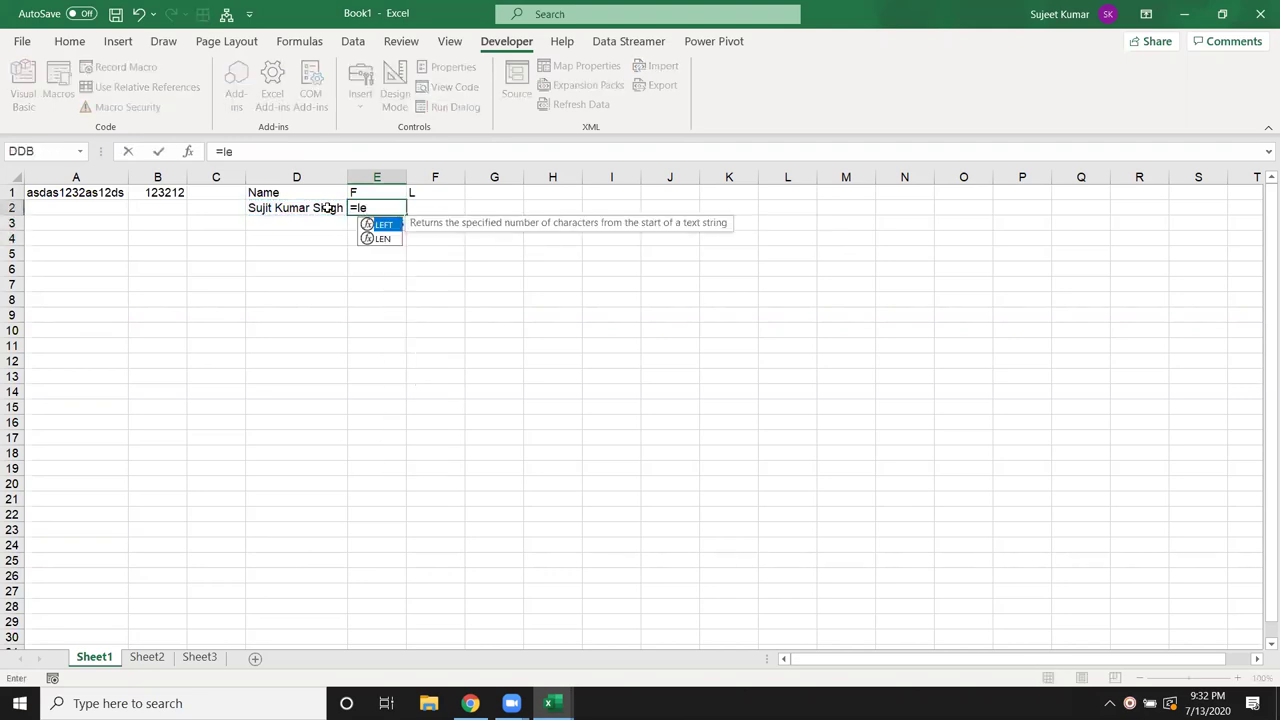
{"action": "key", "text": "Tab"}
{"action": "left_click", "coordinate": [329, 207]}
{"action": "type", "text": ","}
{"action": "key", "text": "Down"}
{"action": "type", "text": "-1"}
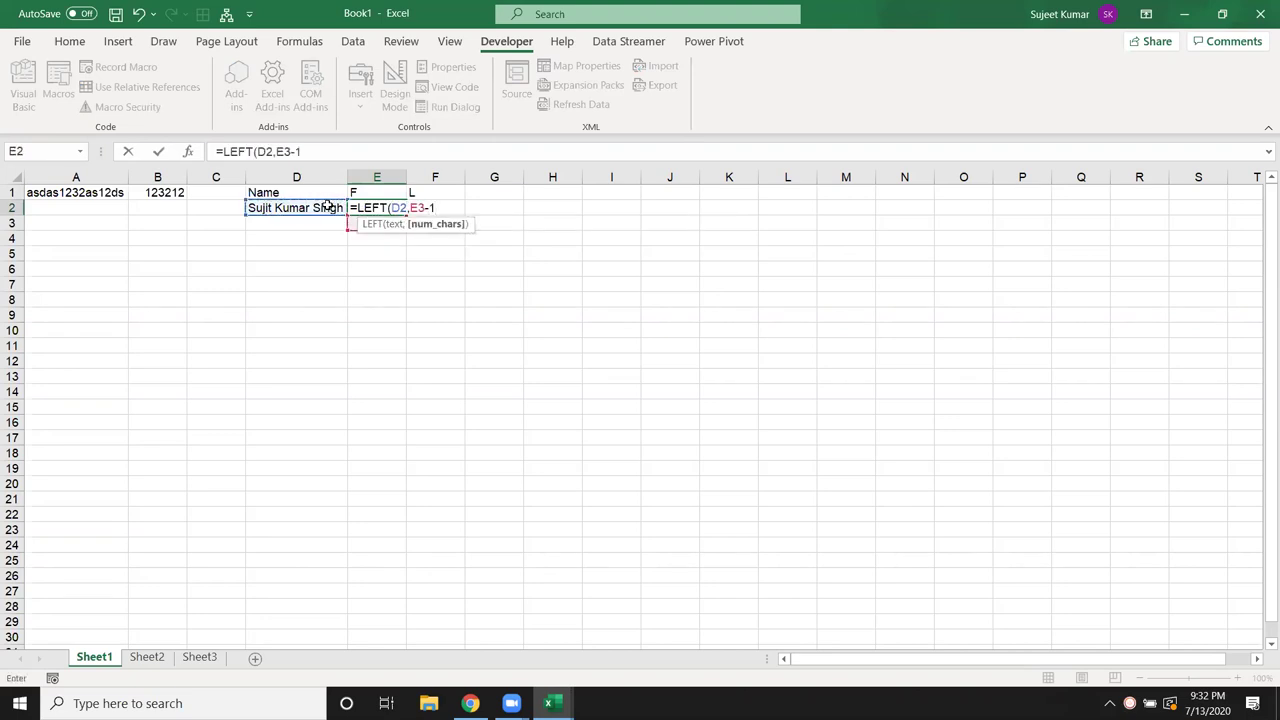
{"action": "key", "text": "Return"}
{"action": "key", "text": "Up"}
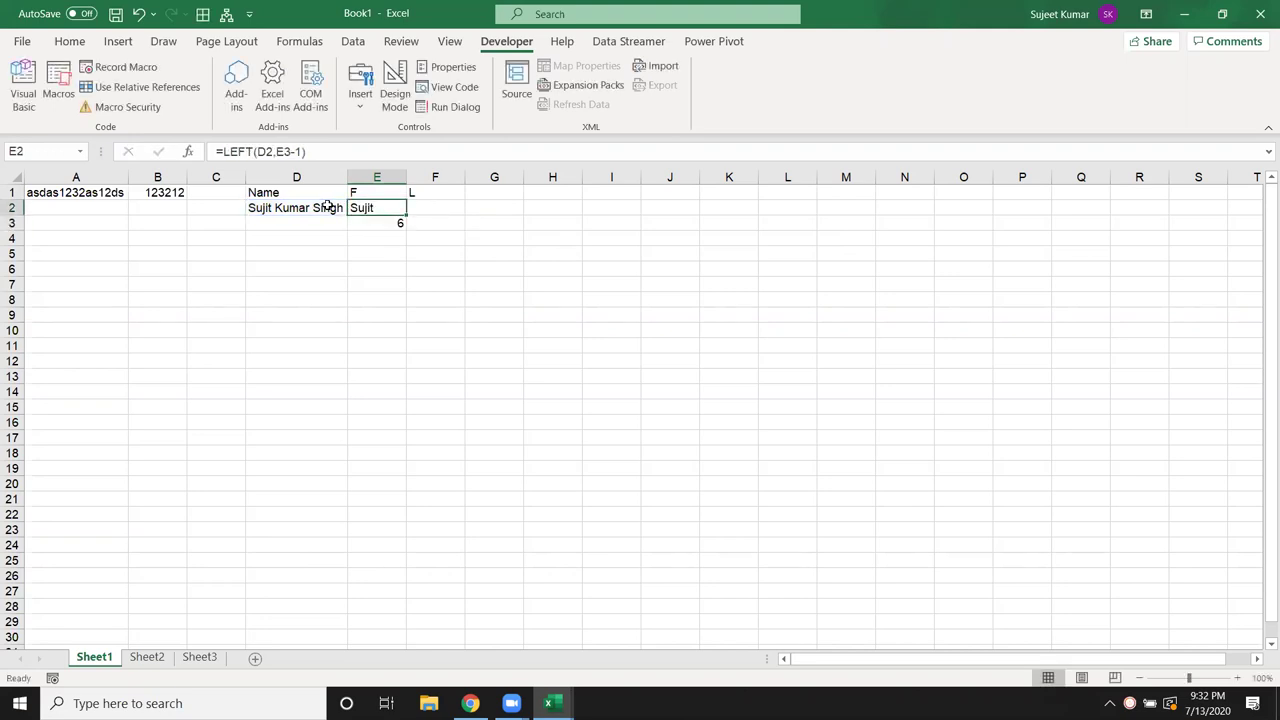
{"action": "key", "text": "shift+Down"}
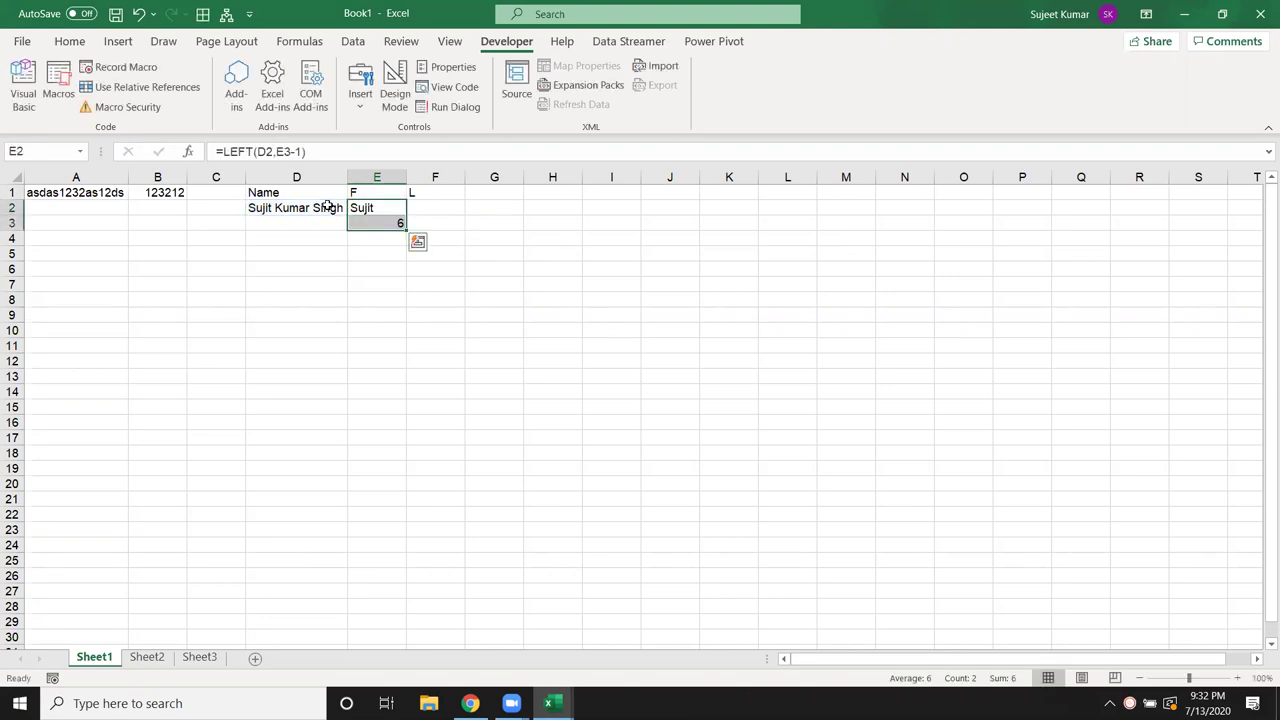
{"action": "key", "text": "Delete"}
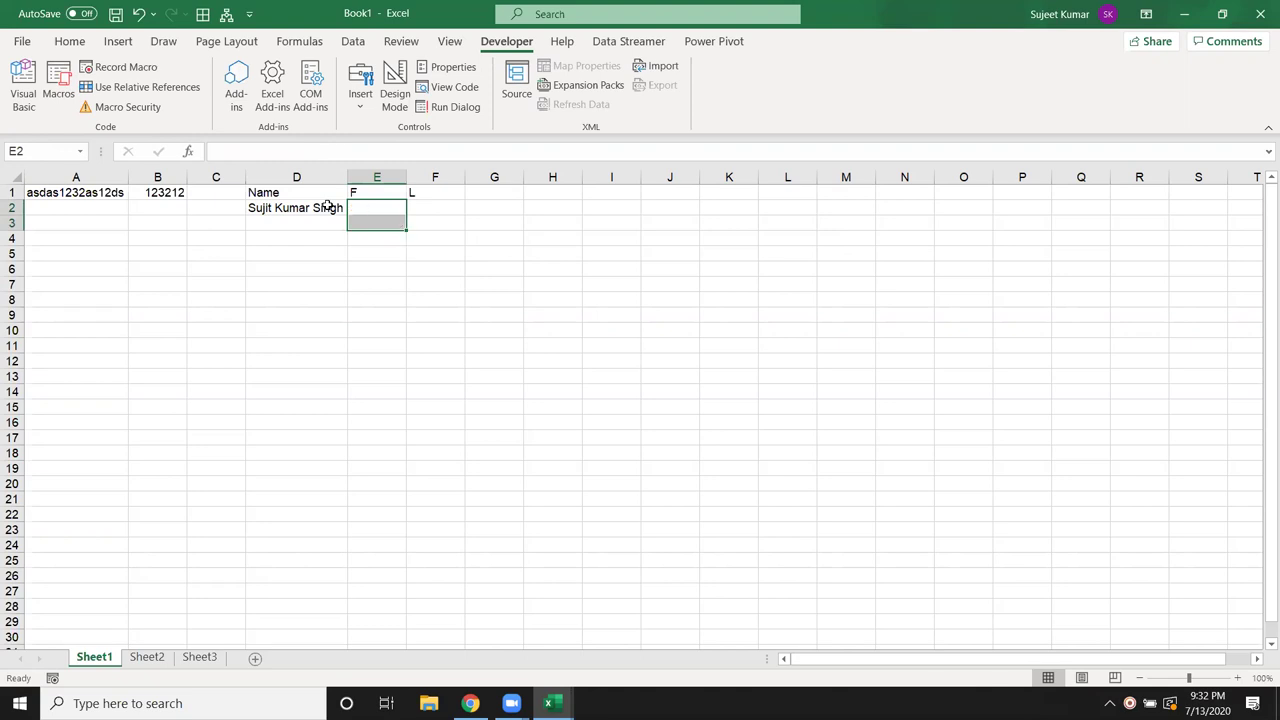
{"action": "key", "text": "Up"}
{"action": "left_click", "coordinate": [356, 215]}
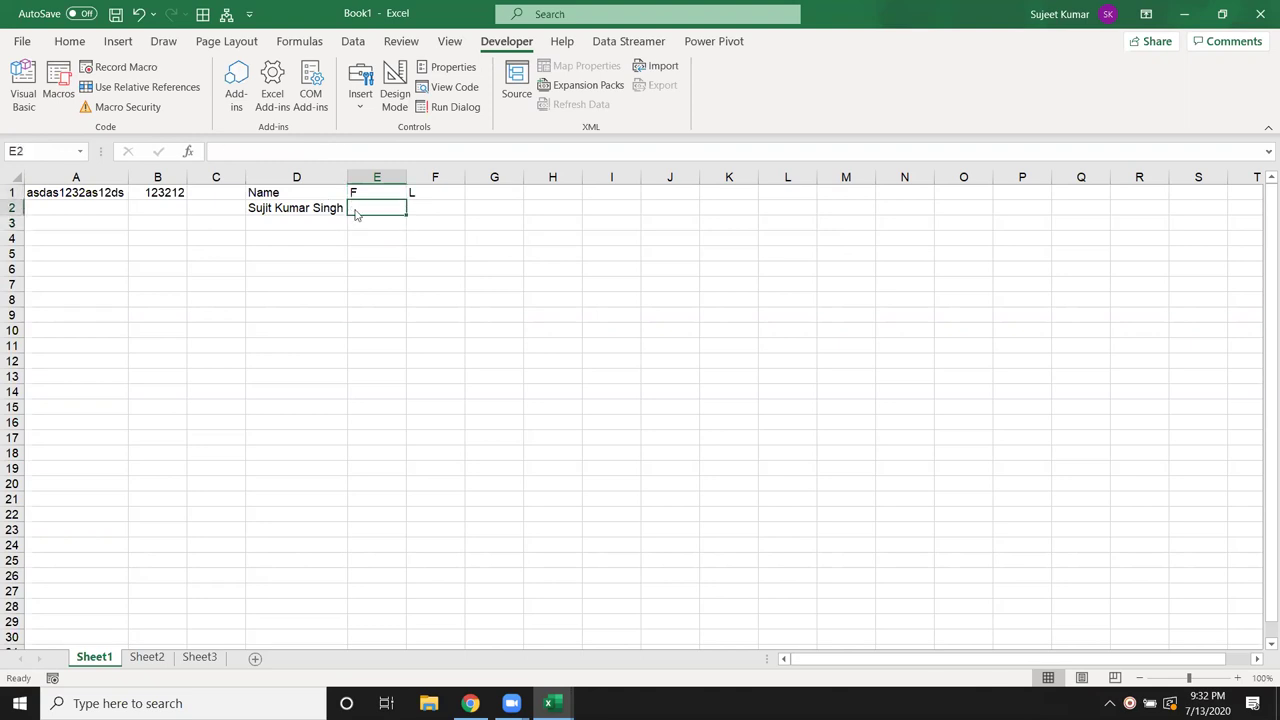
Below Ext_Num, declare Function F_Name(n As String) with Dim r As Long.
{"action": "key", "text": "alt+Tab"}
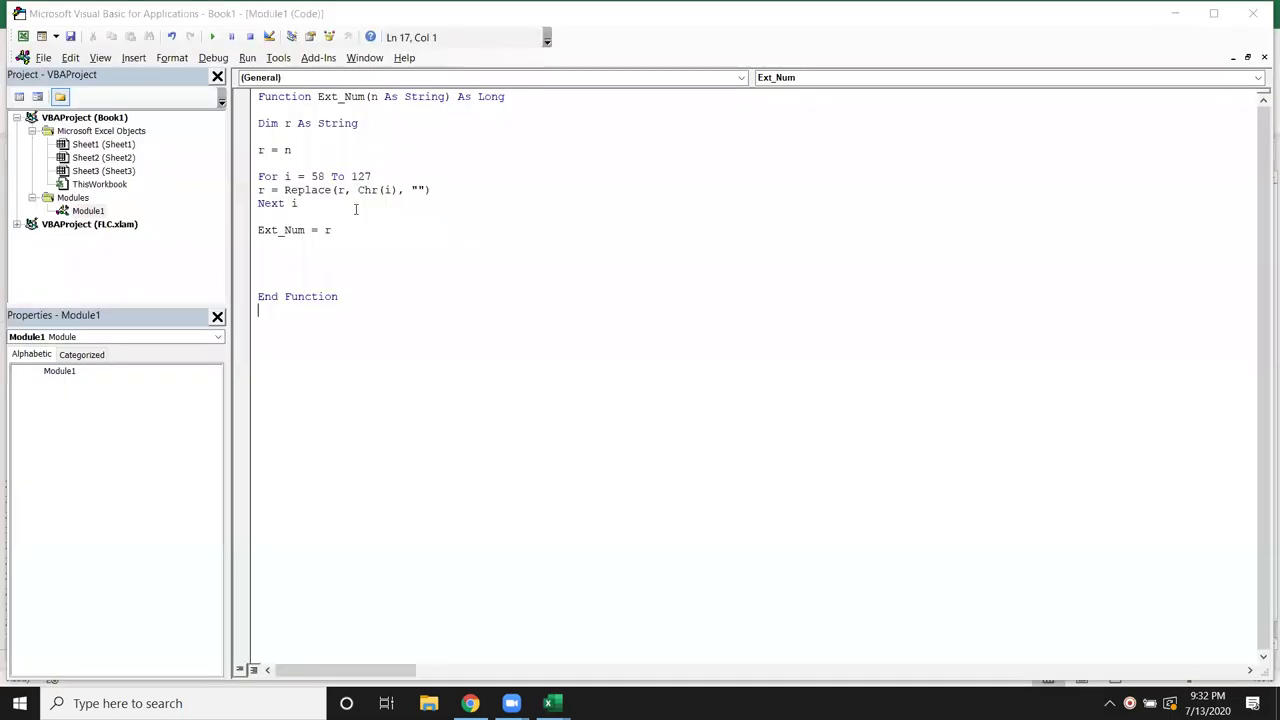
{"action": "key", "text": "Return"}
{"action": "key", "text": "Return"}
{"action": "type", "text": "f"}
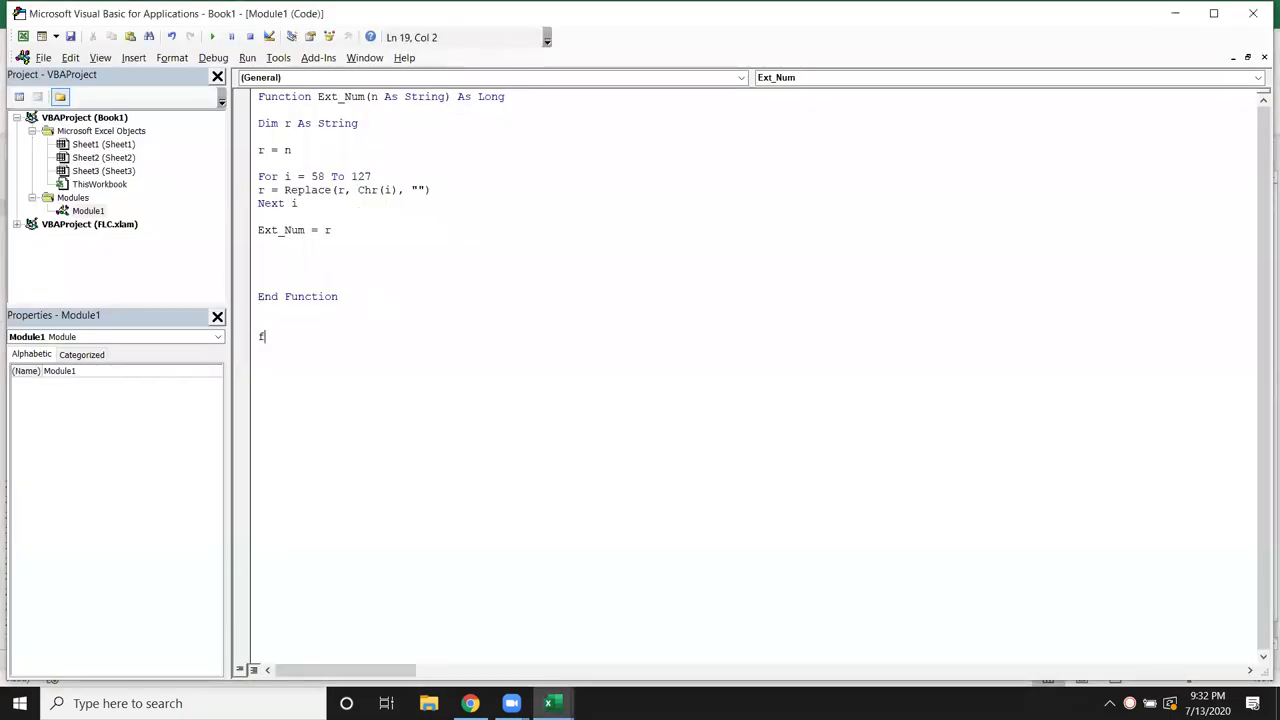
{"action": "type", "text": "unction "}
{"action": "type", "text": "F_Name(n as st"}
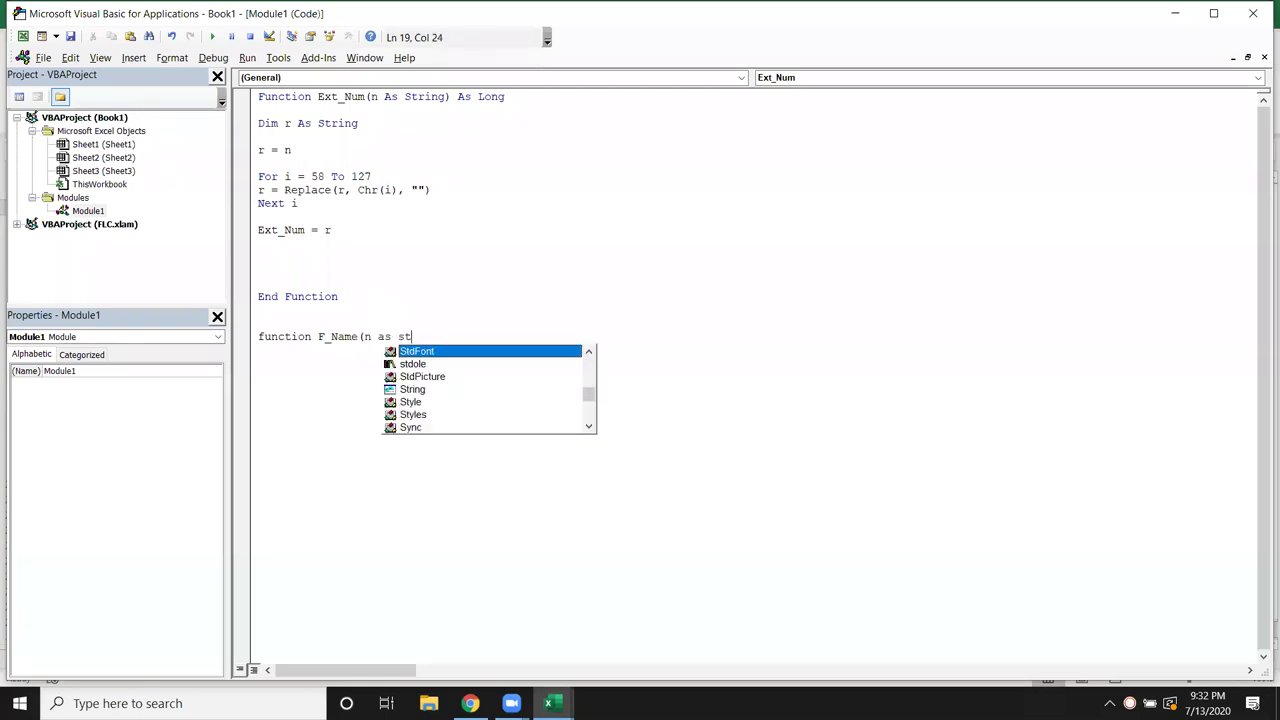
{"action": "type", "text": "e"}
{"action": "key", "text": "BackSpace"}
{"action": "type", "text": "r"}
{"action": "key", "text": "Tab"}
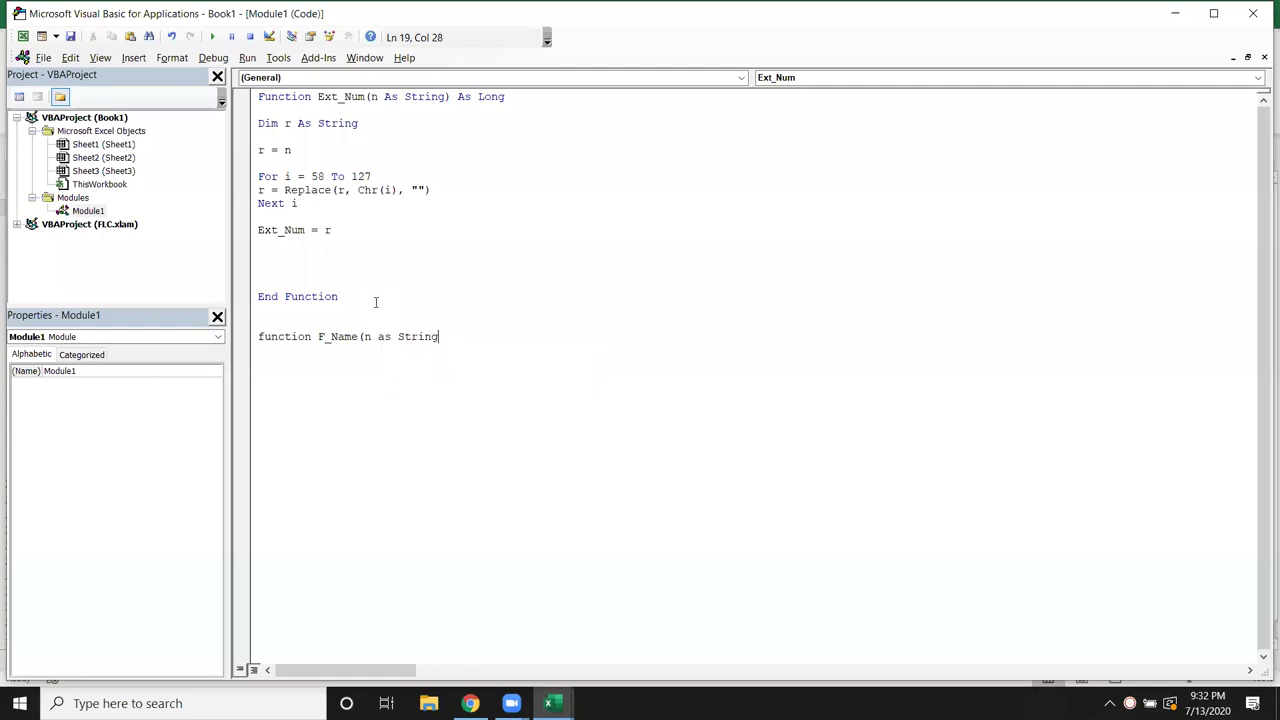
{"action": "type", "text": ")"}
{"action": "key", "text": "Return"}
{"action": "key", "text": "Return"}
{"action": "key", "text": "Return"}
{"action": "key", "text": "Return"}
{"action": "key", "text": "Up"}
{"action": "key", "text": "Up"}
{"action": "type", "text": "dim "}
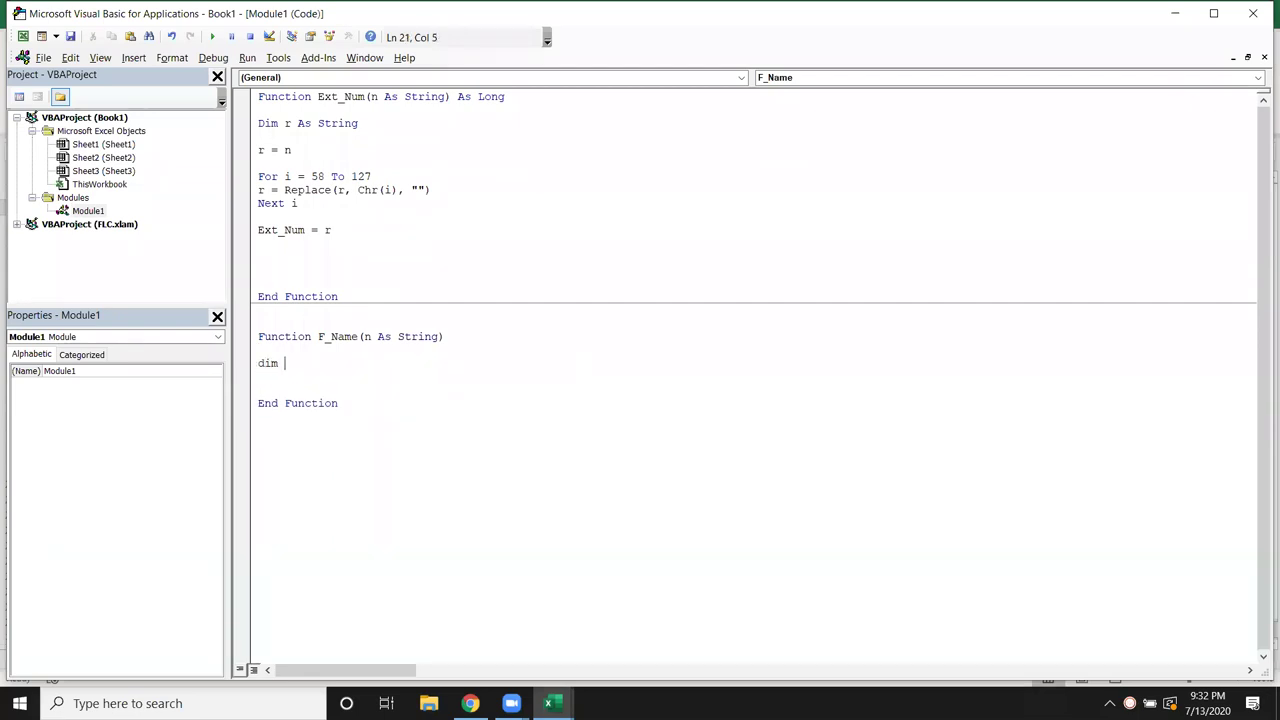
{"action": "type", "text": "r as long"}
{"action": "key", "text": "Return"}
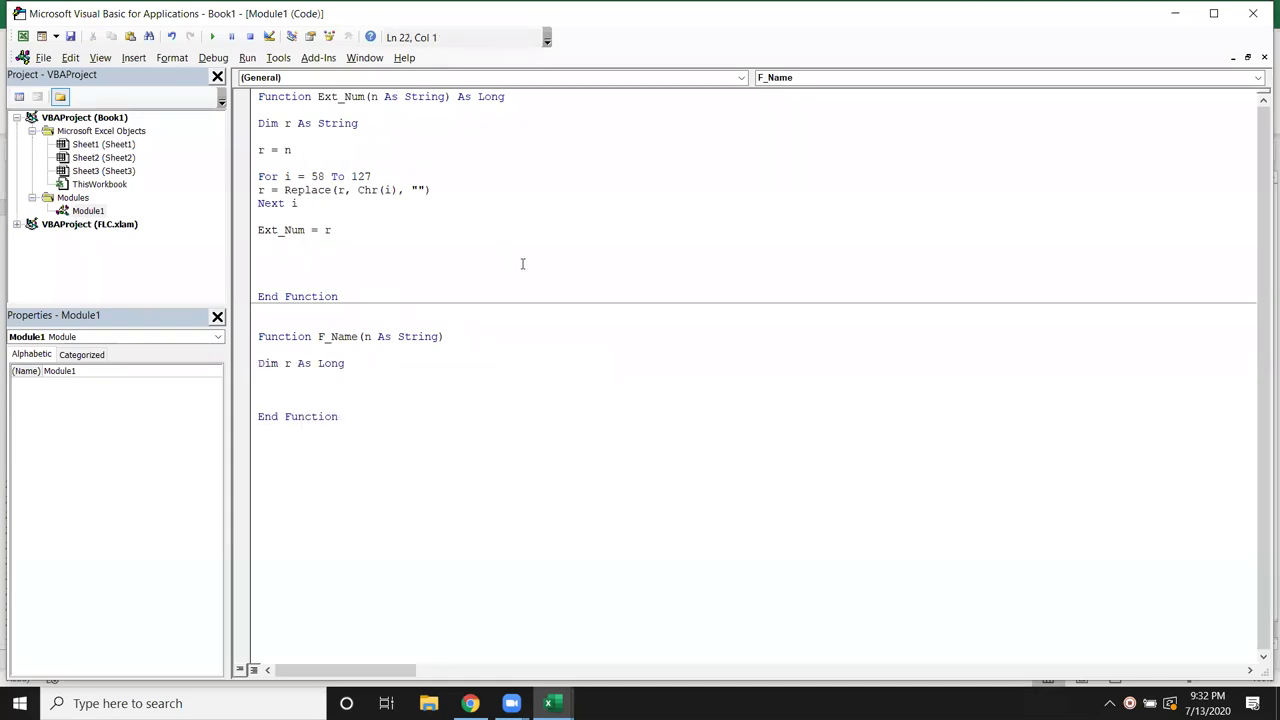
Add r = InStr(1, n, " ") and F_Name = Left(n, r - 1) to the function body.
{"action": "key", "text": "Return"}
{"action": "type", "text": "r="}
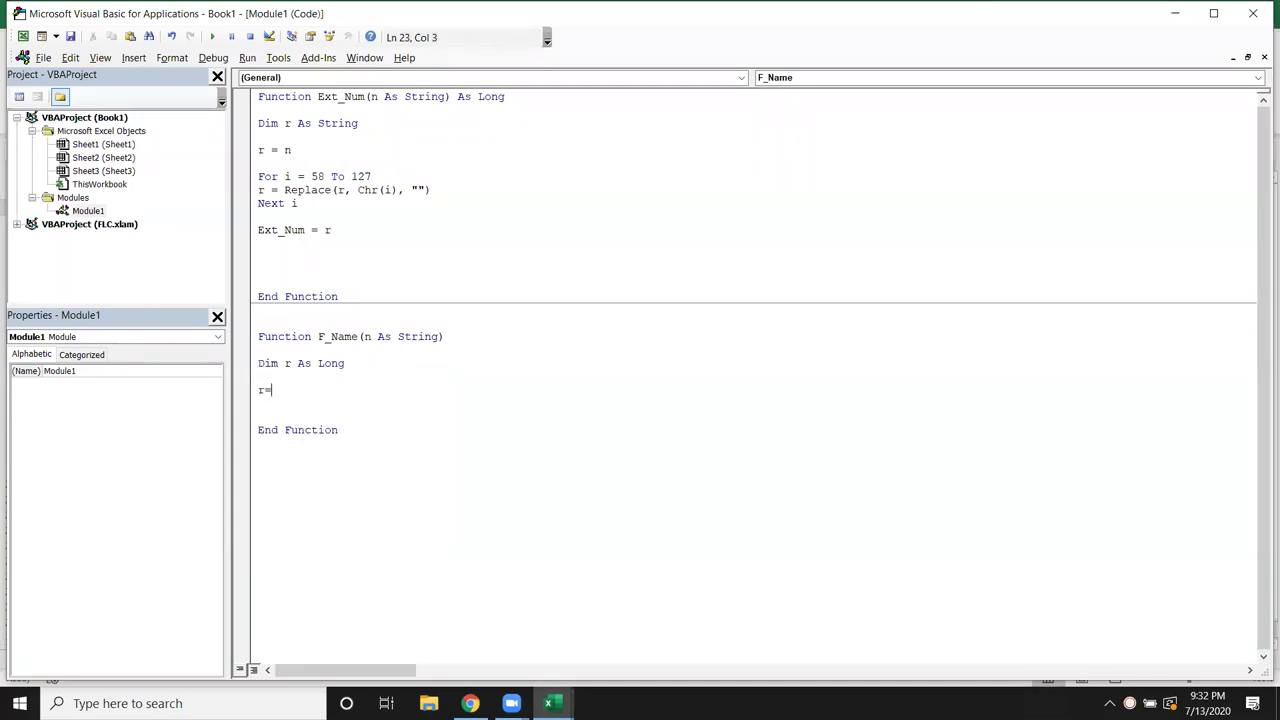
{"action": "type", "text": "find"}
{"action": "type", "text": "("}
{"action": "key", "text": "BackSpace"}
{"action": "key", "text": "BackSpace"}
{"action": "key", "text": "BackSpace"}
{"action": "key", "text": "BackSpace"}
{"action": "type", "text": "instr"}
{"action": "type", "text": "("}
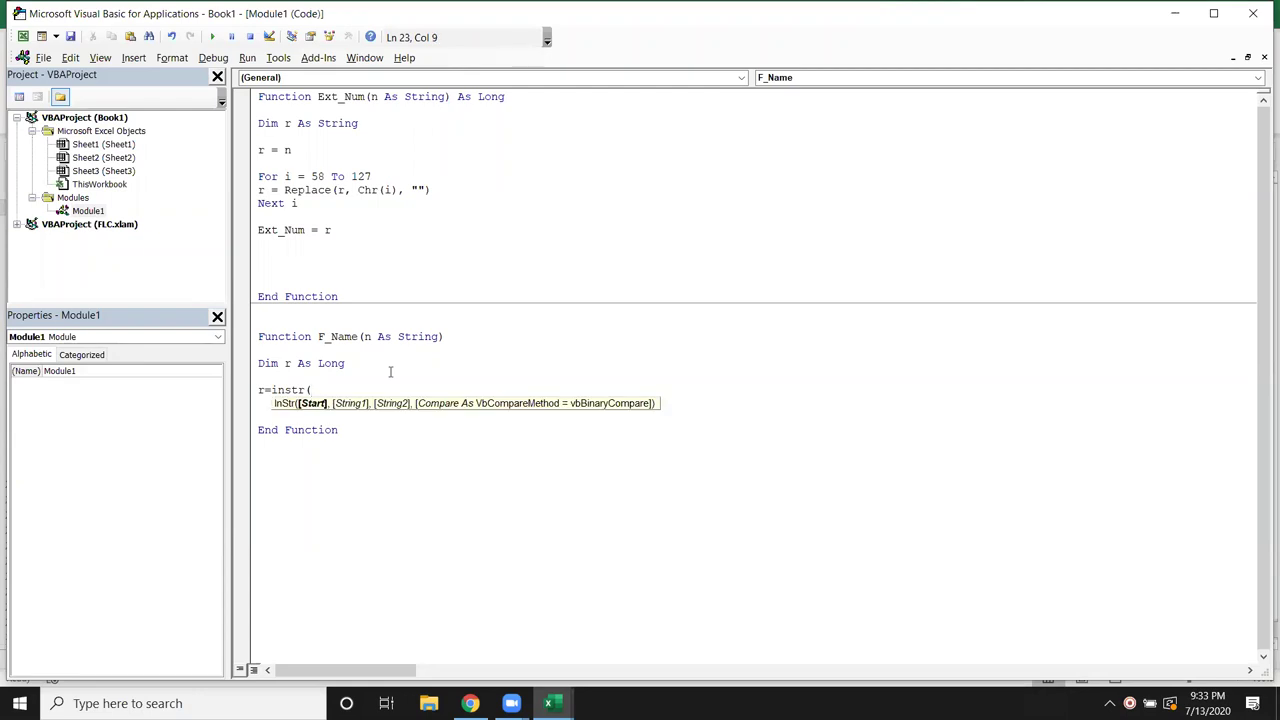
{"action": "type", "text": "1,"}
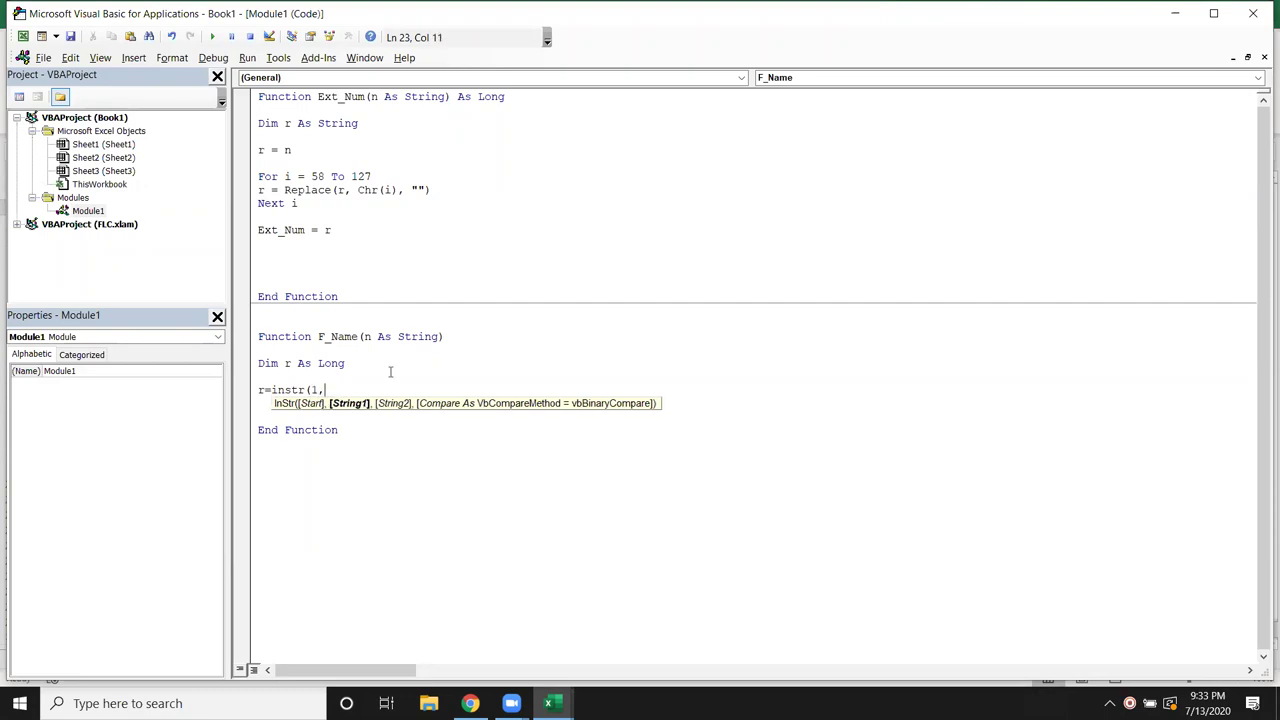
{"action": "type", "text": "n,\""}
{"action": "type", "text": ")"}
{"action": "key", "text": "Return"}
{"action": "key", "text": "Return"}
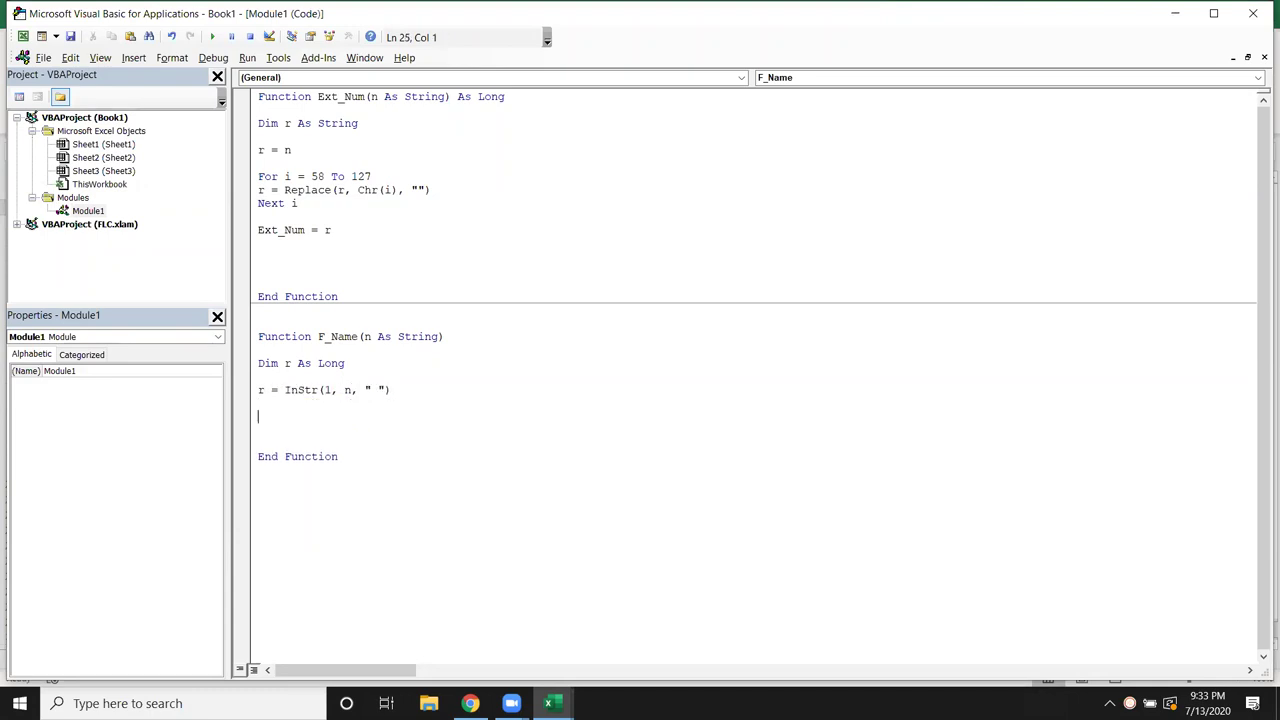
{"action": "type", "text": "F_Name "}
{"action": "type", "text": "= Left"}
{"action": "type", "text": "("}
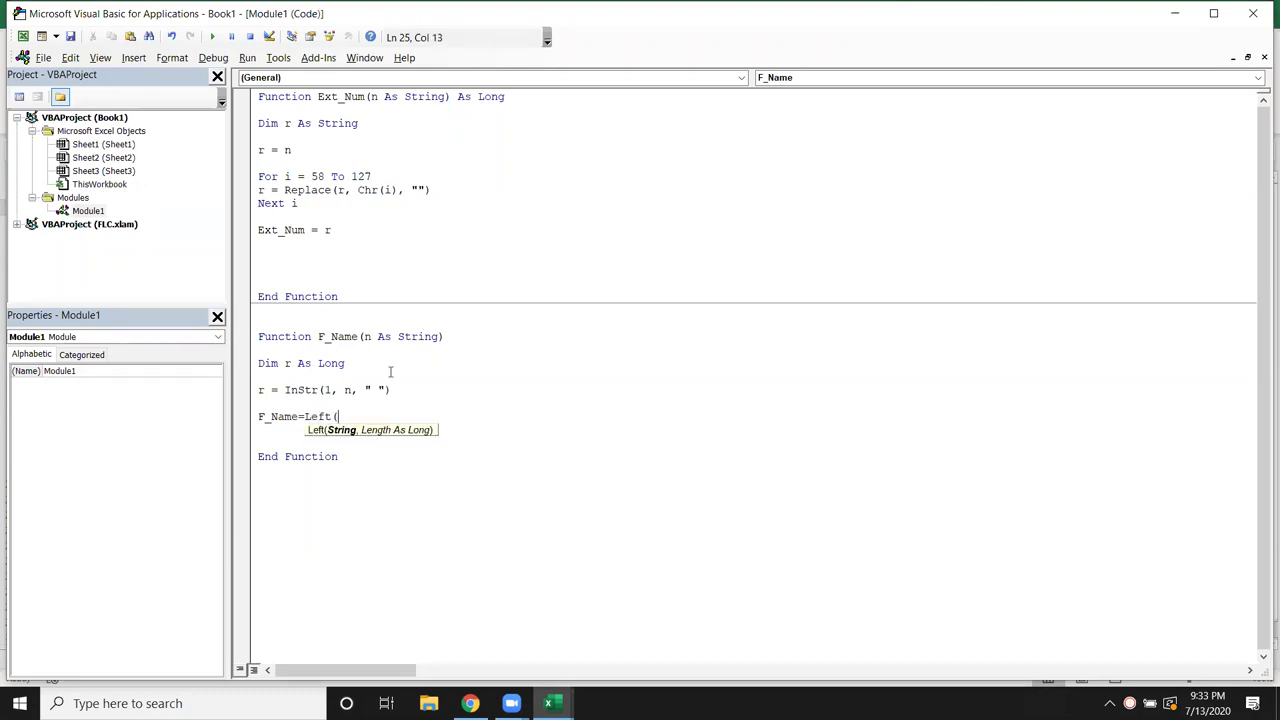
{"action": "type", "text": "n, "}
{"action": "type", "text": "r - 1)"}
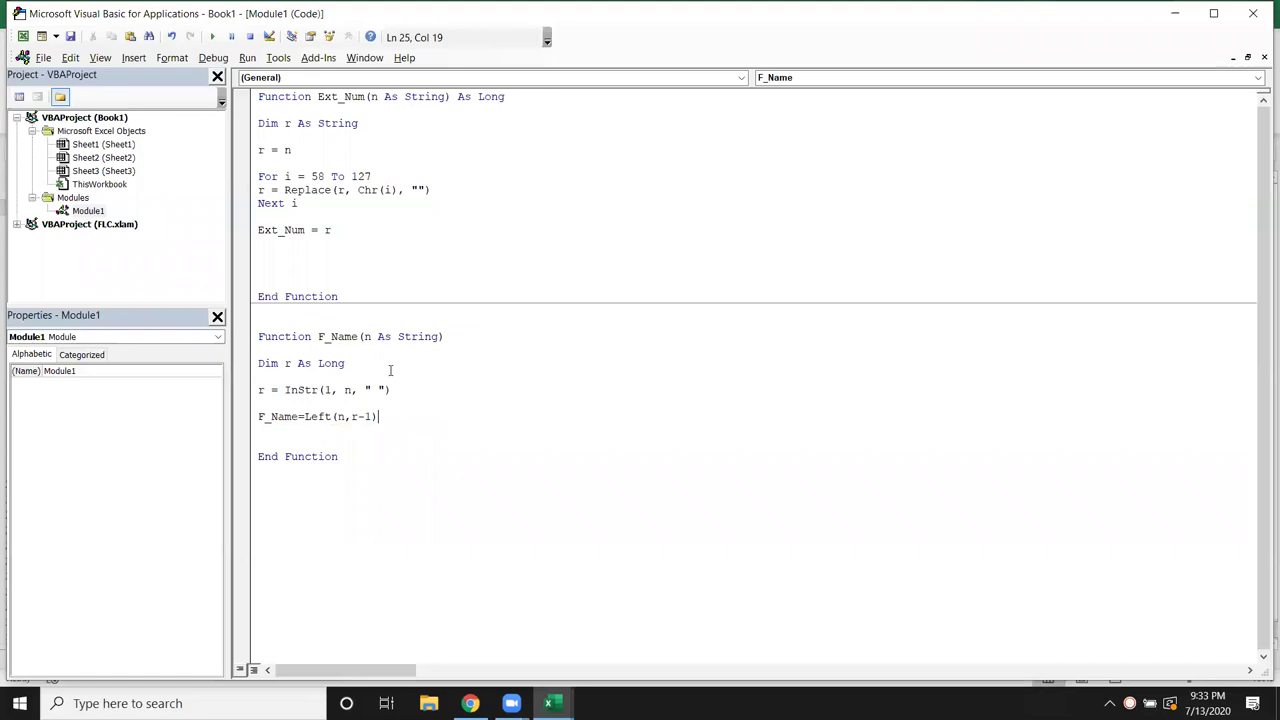
{"action": "left_click", "coordinate": [333, 430]}
{"action": "double_click", "coordinate": [371, 391]}
Enter =F_Name(D2) in E2 so it shows the first name from D2.
{"action": "left_click", "coordinate": [357, 443]}
{"action": "key", "text": "alt+Tab"}
{"action": "key", "text": "alt+Tab"}
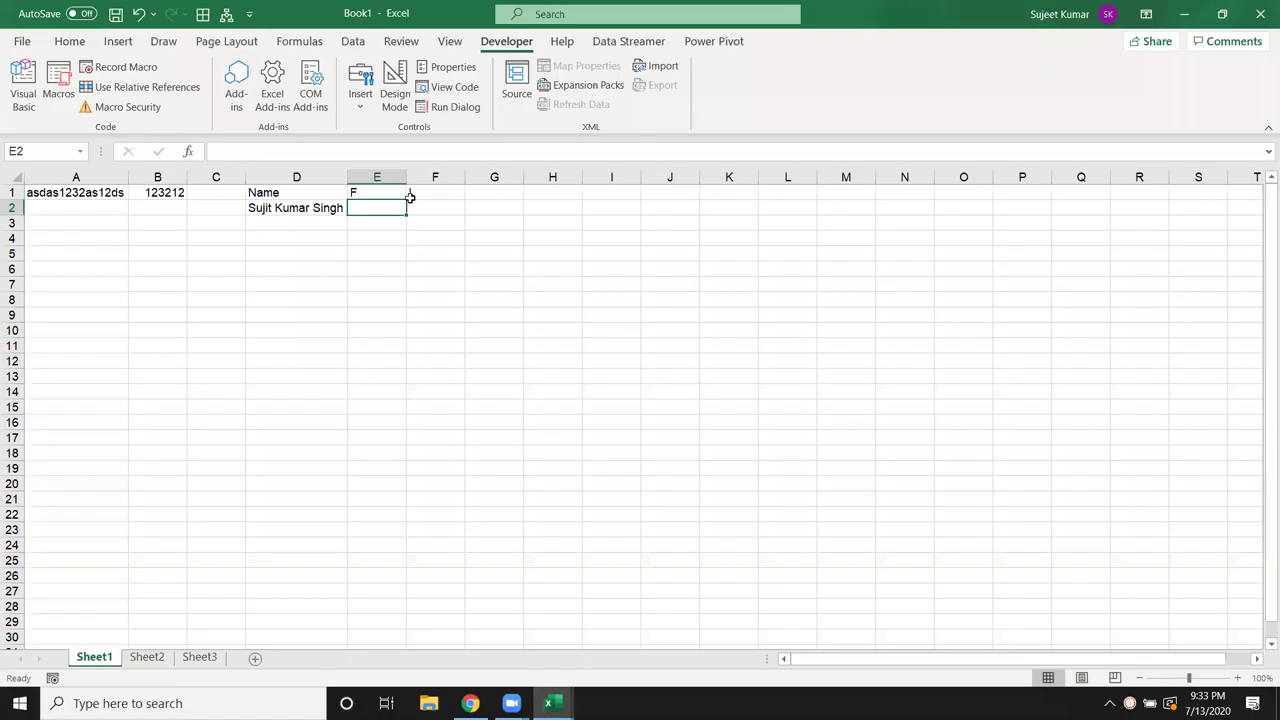
{"action": "type", "text": "="}
{"action": "type", "text": "_"}
{"action": "key", "text": "Tab"}
{"action": "key", "text": "Left"}
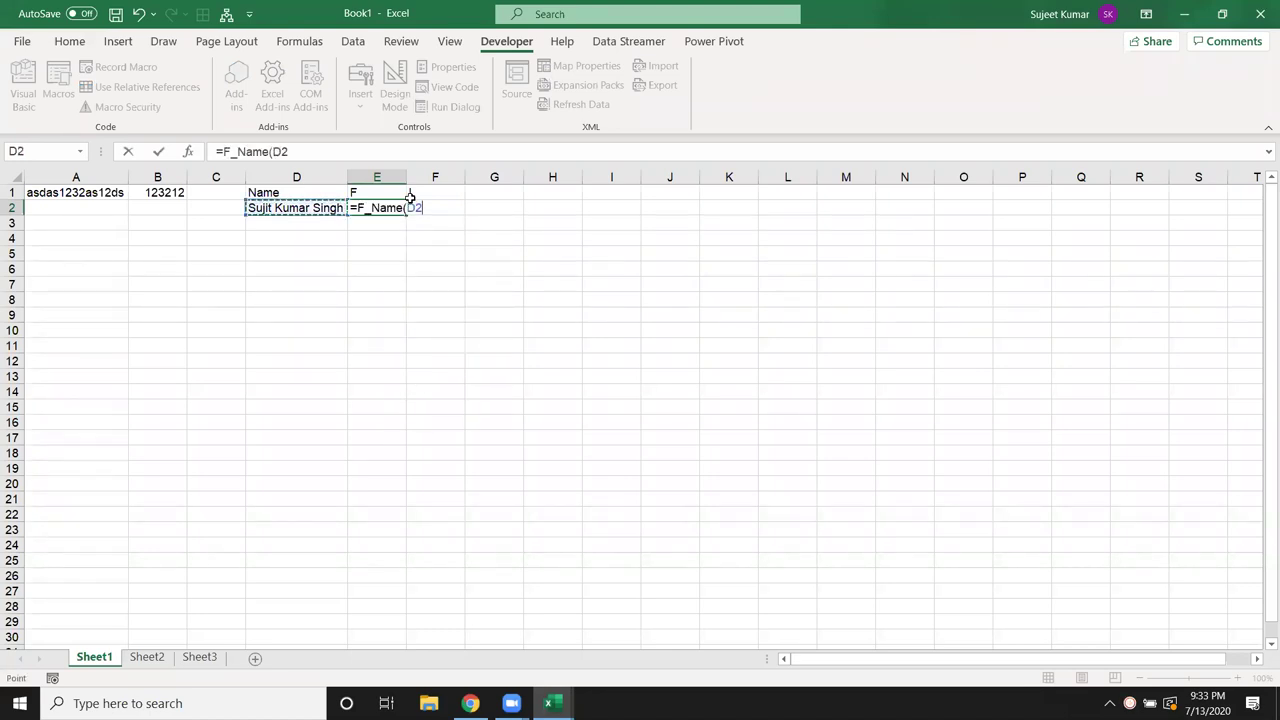
{"action": "key", "text": "Return"}
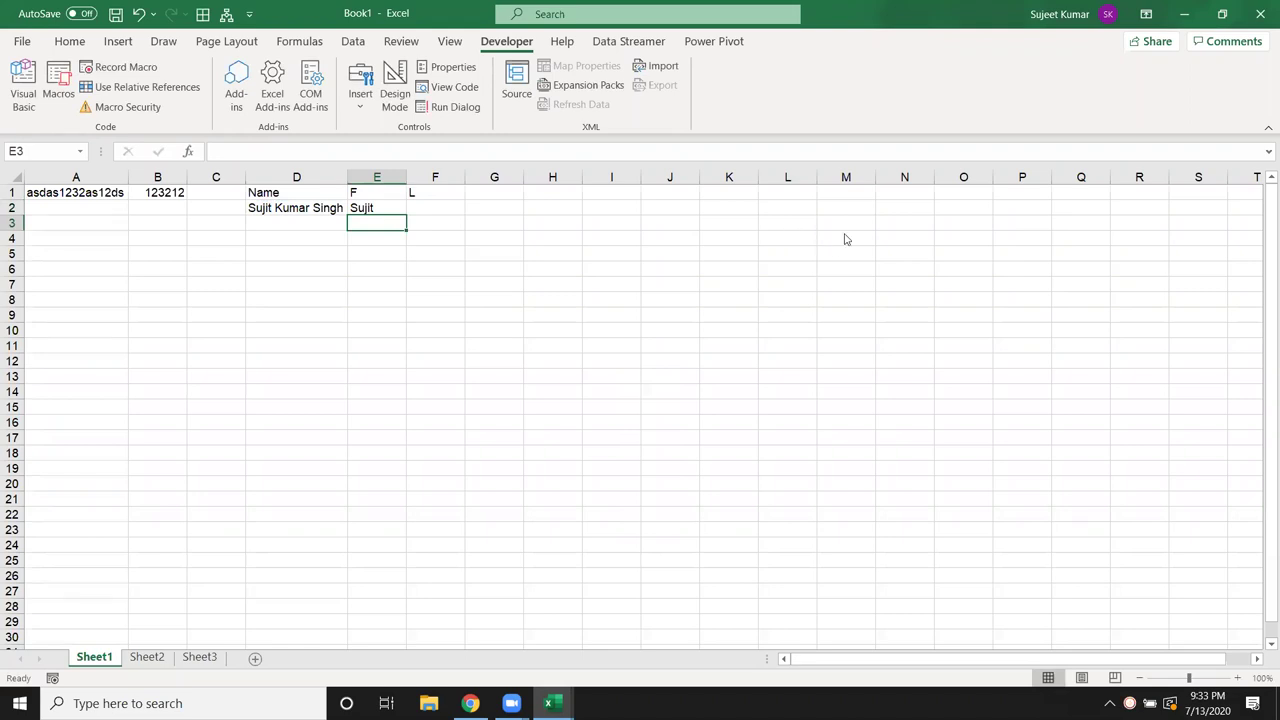
{"action": "left_click", "coordinate": [419, 214]}
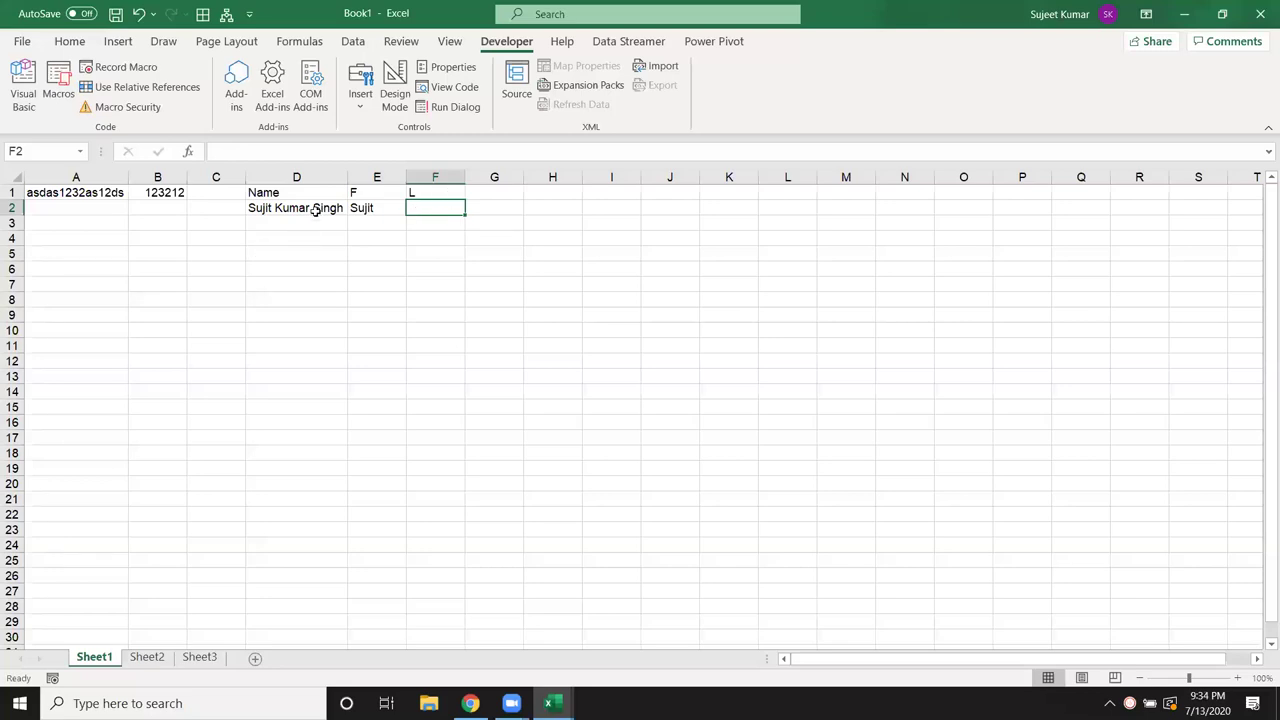
{"action": "key", "text": "alt+Tab"}
{"action": "key", "text": "alt+Tab"}
Below F_Name, declare Function L_Name(n As String) with Dim r As Long.
{"action": "left_click", "coordinate": [337, 497]}
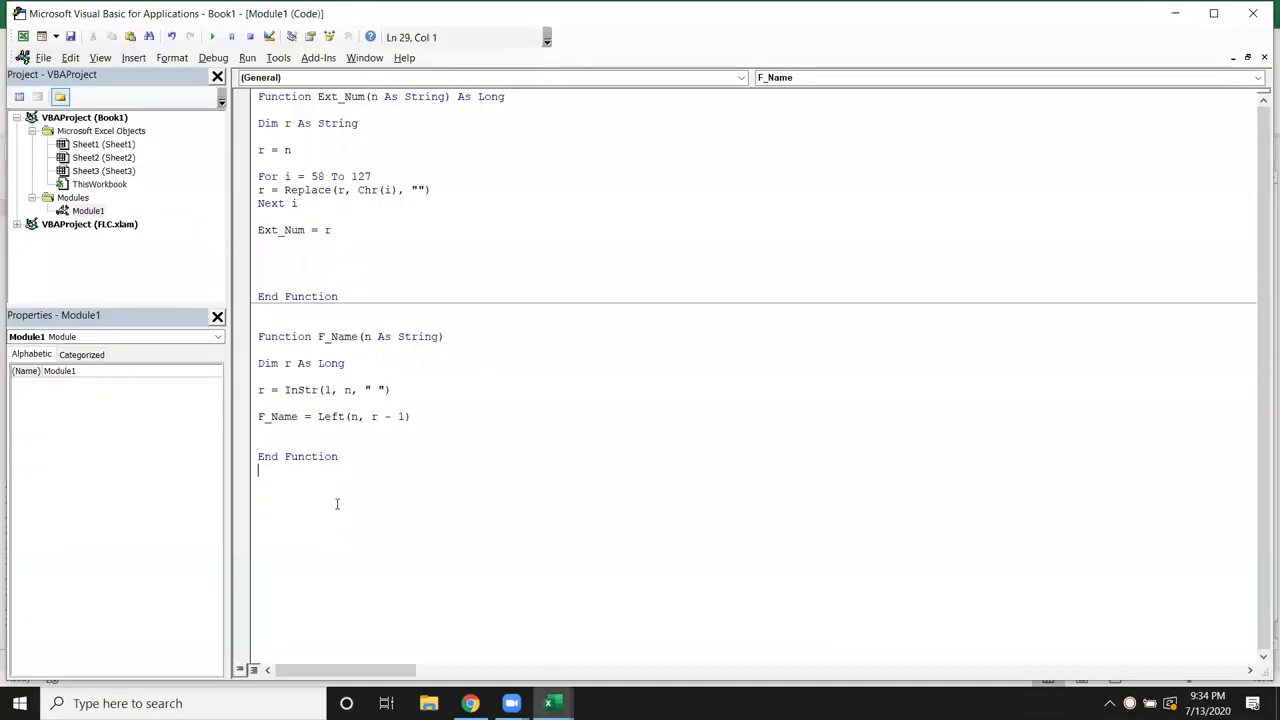
{"action": "key", "text": "Return"}
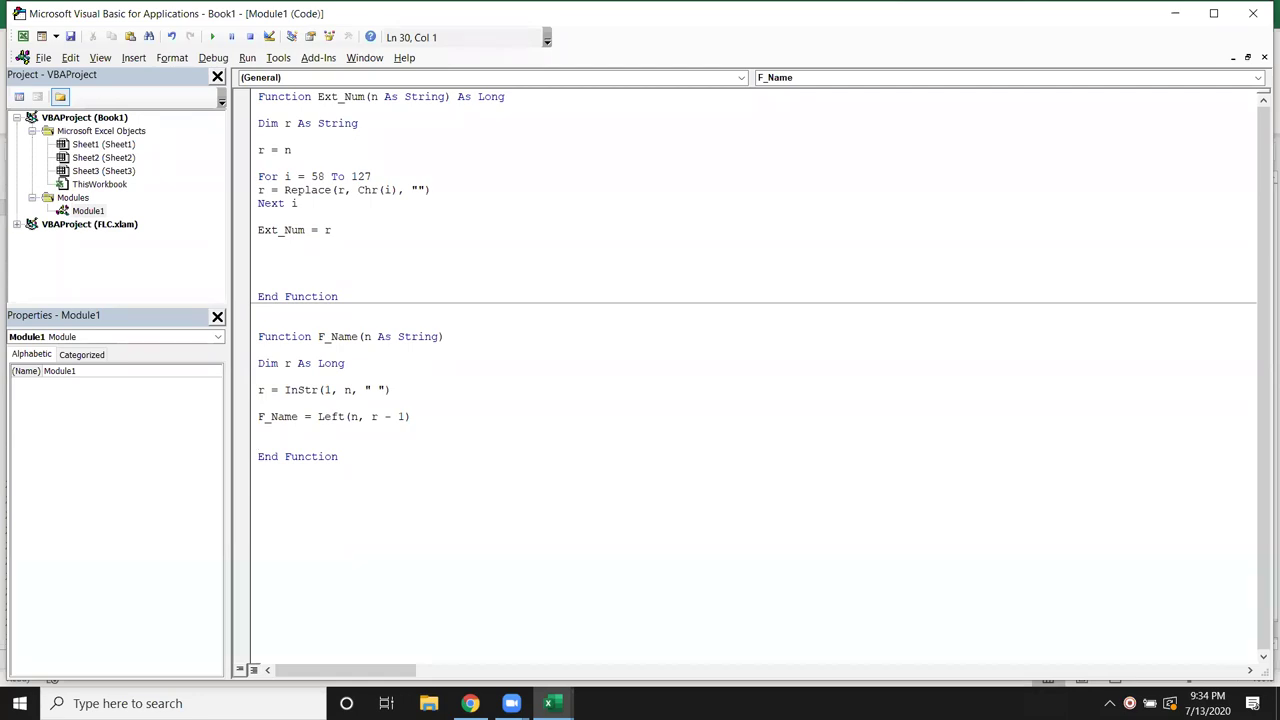
{"action": "type", "text": "Function "}
{"action": "type", "text": "L_"}
{"action": "type", "text": "Name(n as "}
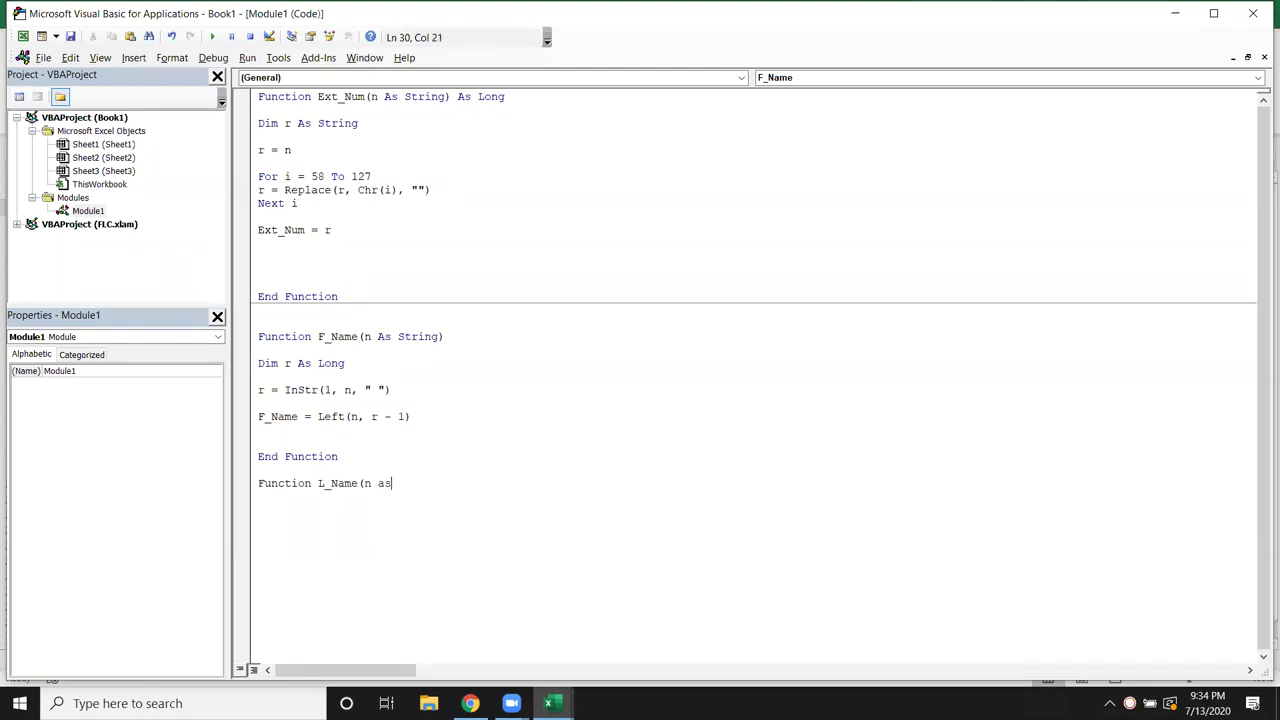
{"action": "type", "text": "str"}
{"action": "key", "text": "Tab"}
{"action": "type", "text": ")"}
{"action": "key", "text": "Return"}
{"action": "key", "text": "Return"}
{"action": "key", "text": "Return"}
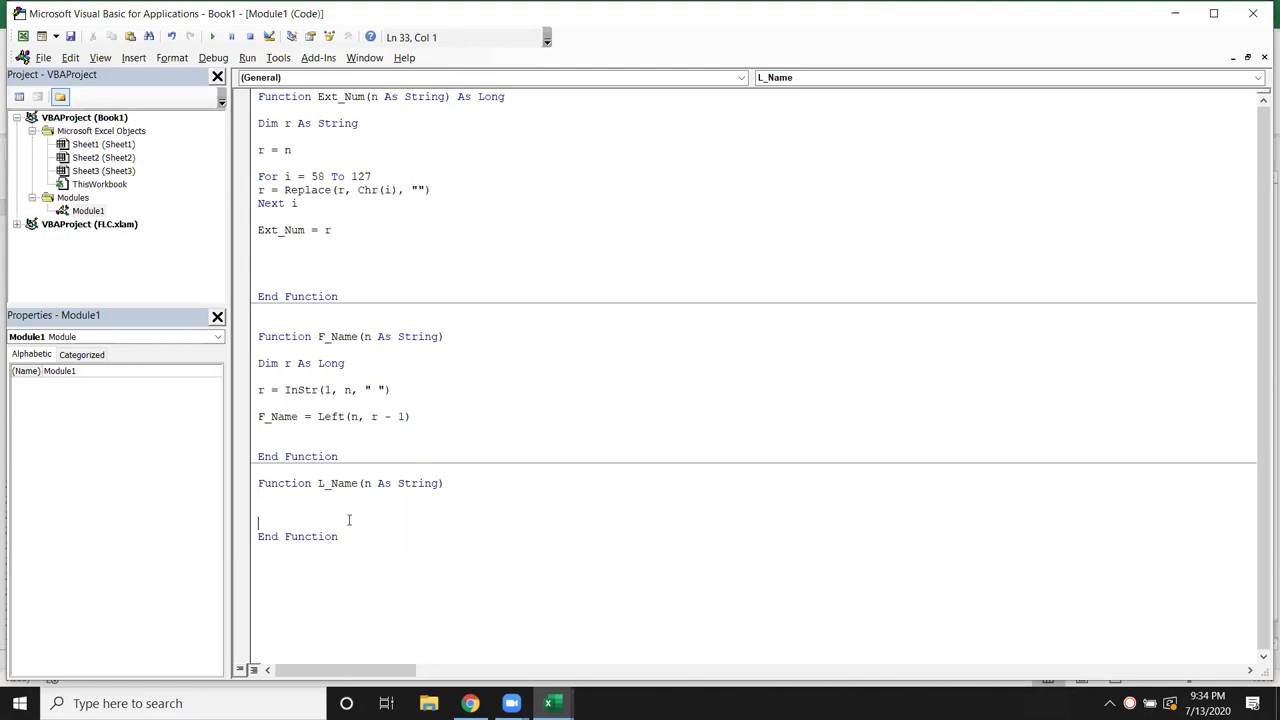
{"action": "key", "text": "Up"}
{"action": "type", "text": "dim r as long"}
{"action": "key", "text": "Return"}
{"action": "key", "text": "Return"}
Add r = InStrRev(" ", n) and L_Name = Right(n, Len(n) - r) to L_Name.
{"action": "type", "text": "r=instrrev"}
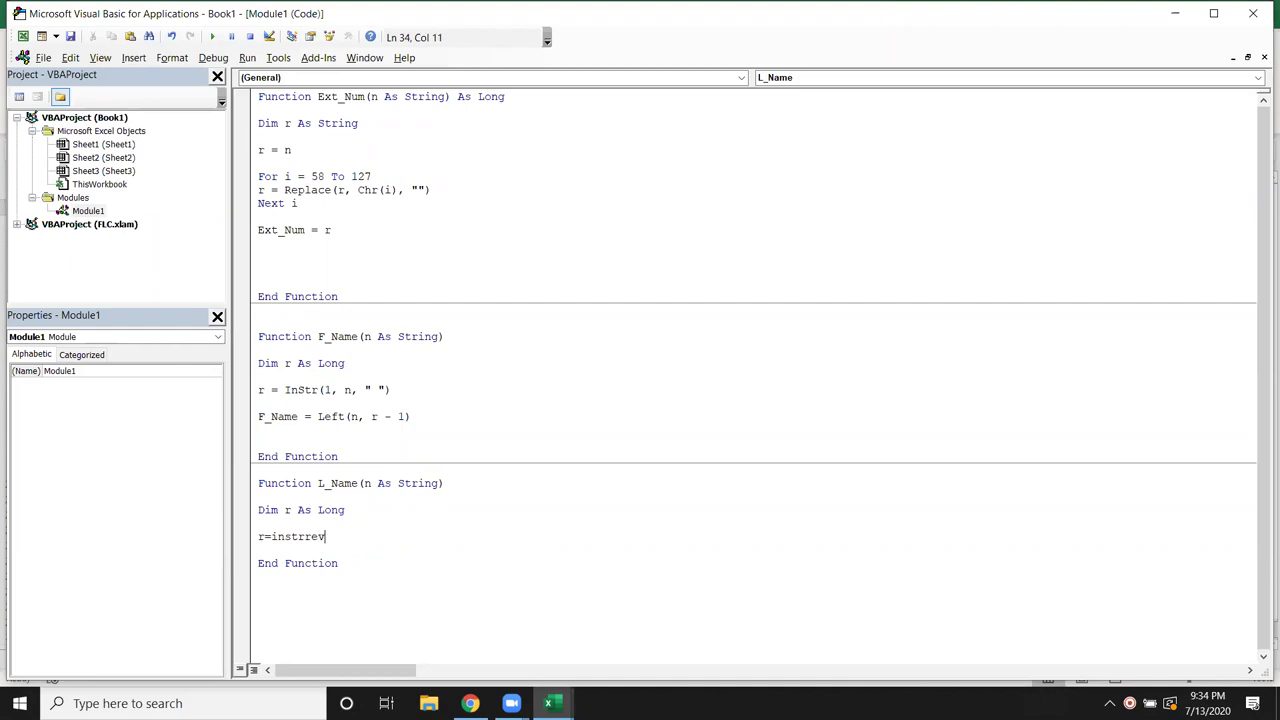
{"action": "type", "text": "("}
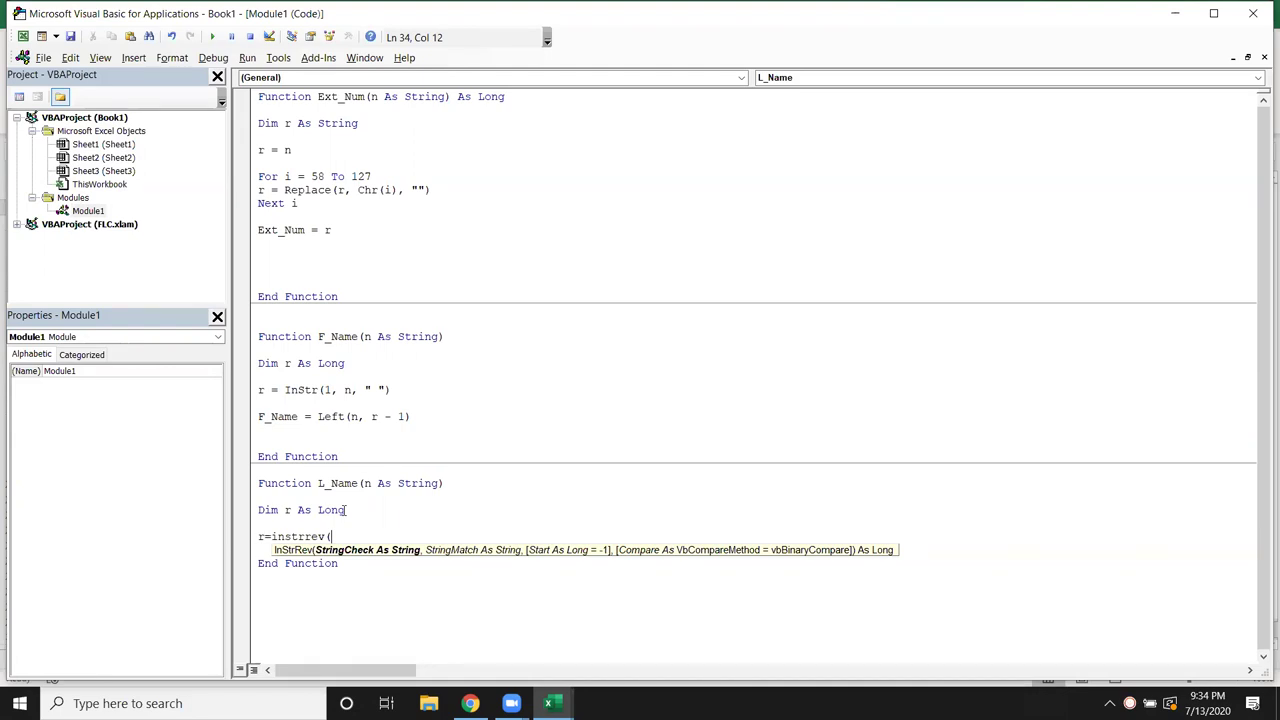
{"action": "type", "text": "\" \""}
{"action": "type", "text": ",n)"}
{"action": "key", "text": "Return"}
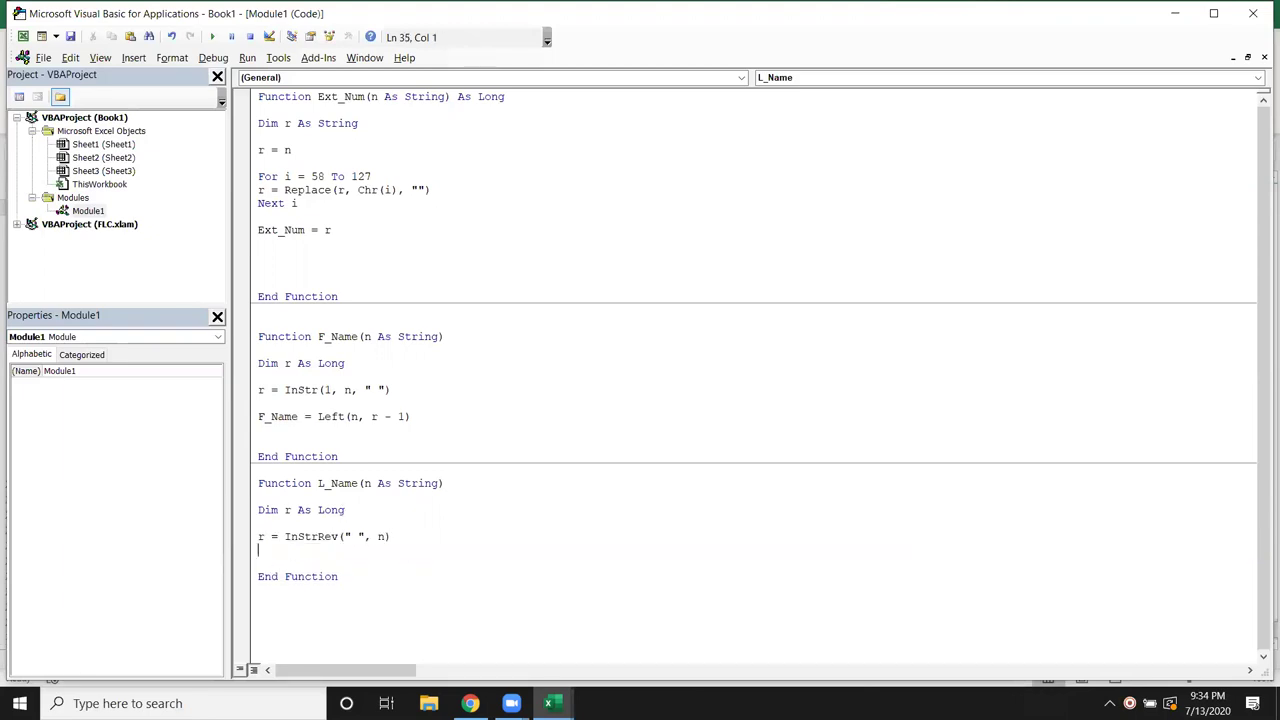
{"action": "key", "text": "Return"}
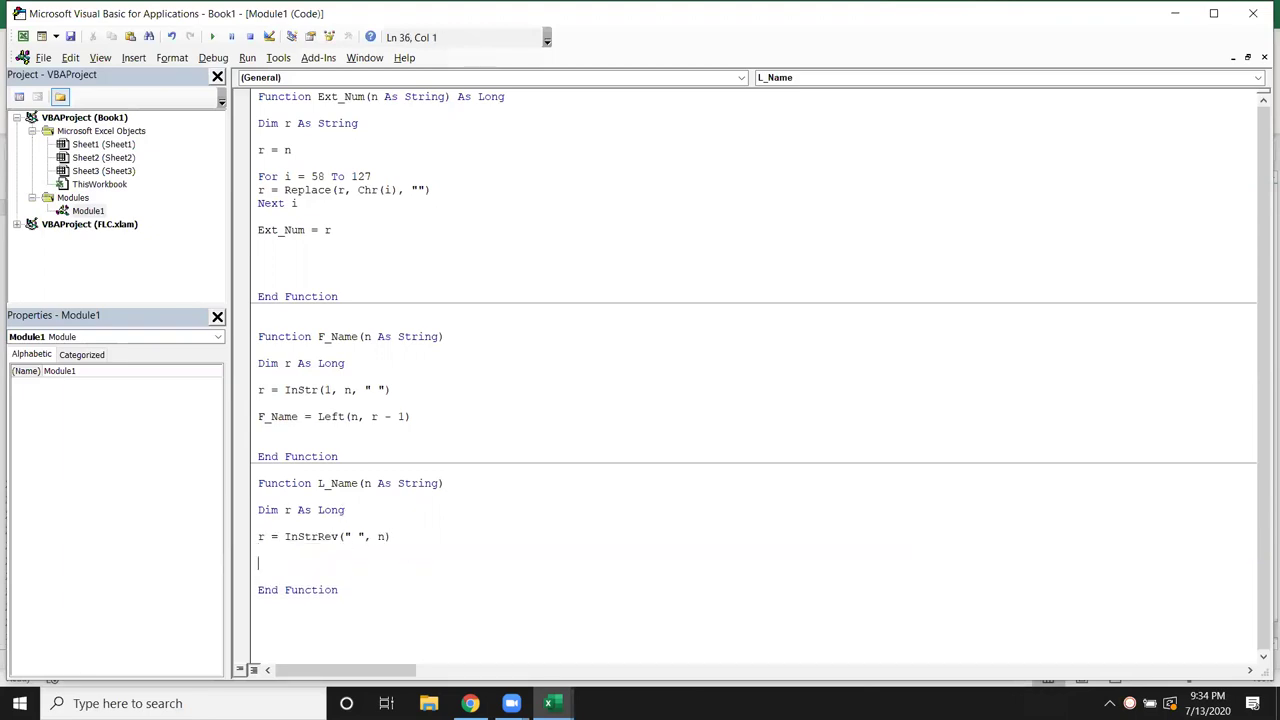
{"action": "type", "text": "L_Name="}
{"action": "type", "text": "right"}
{"action": "type", "text": "("}
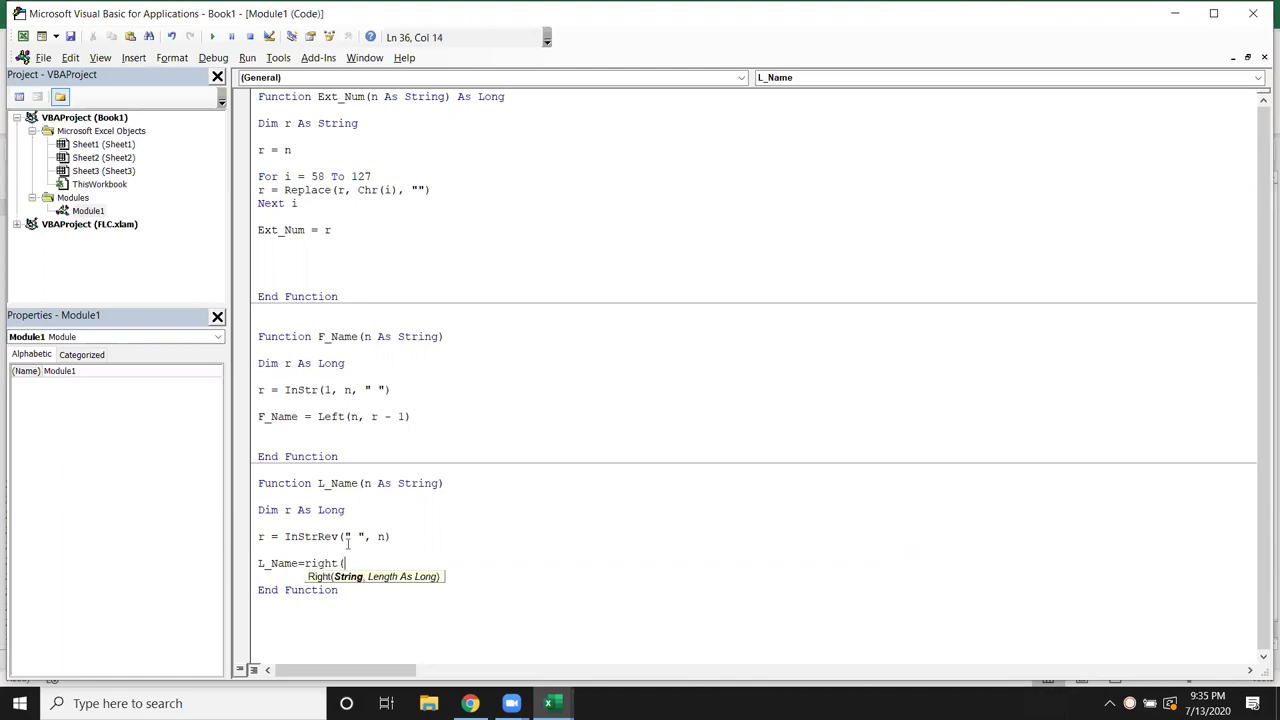
{"action": "type", "text": "n,len("}
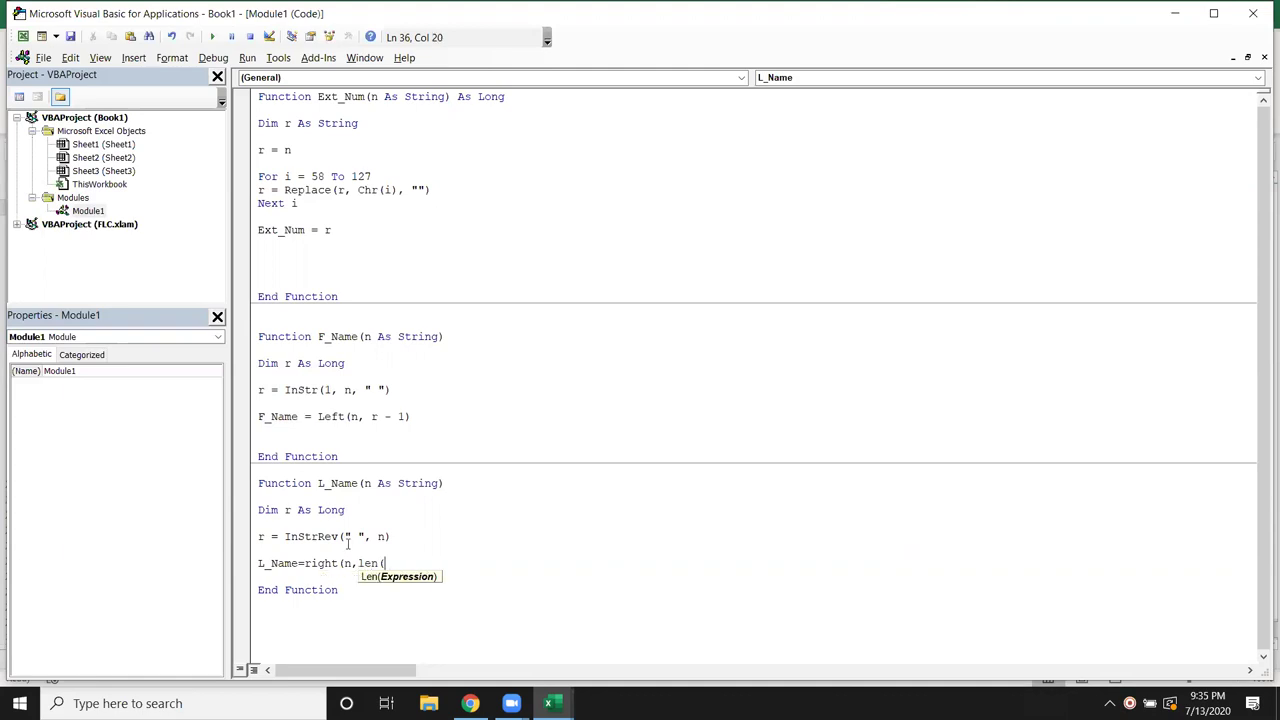
{"action": "type", "text": ")"}
{"action": "key", "text": "BackSpace"}
{"action": "type", "text": "n)-"}
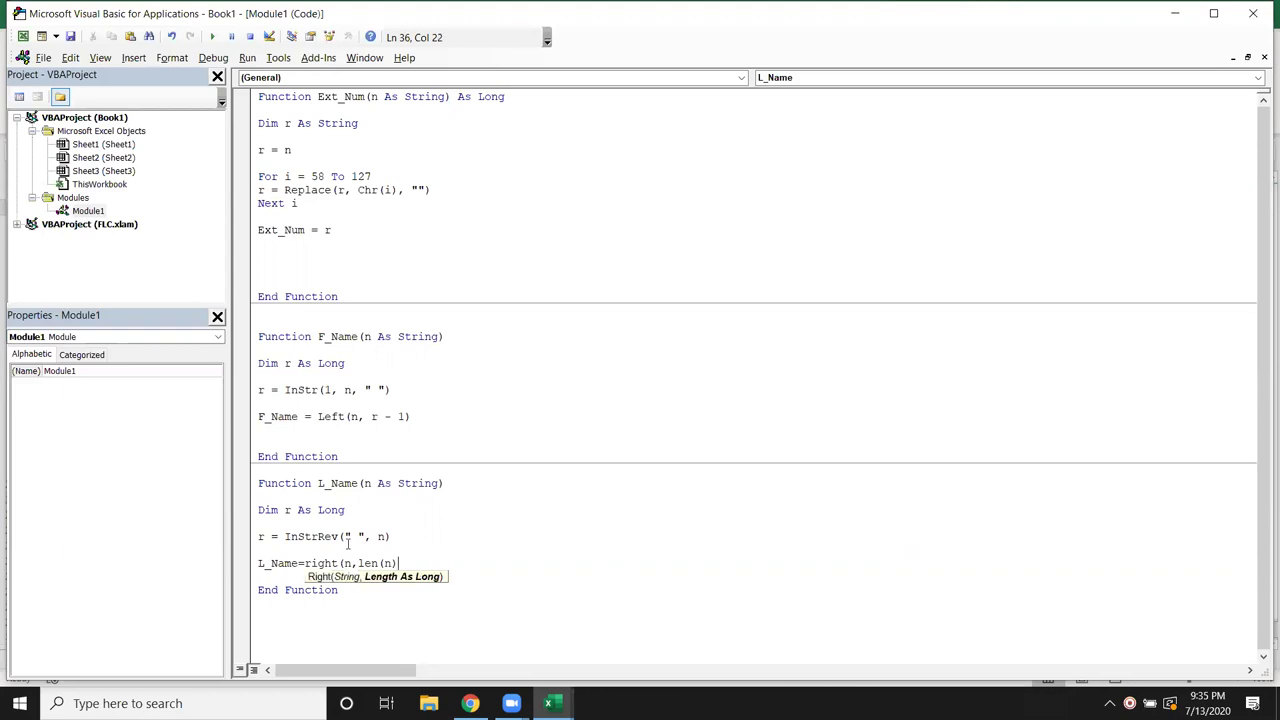
{"action": "type", "text": "r"}
{"action": "left_click", "coordinate": [945, 537]}
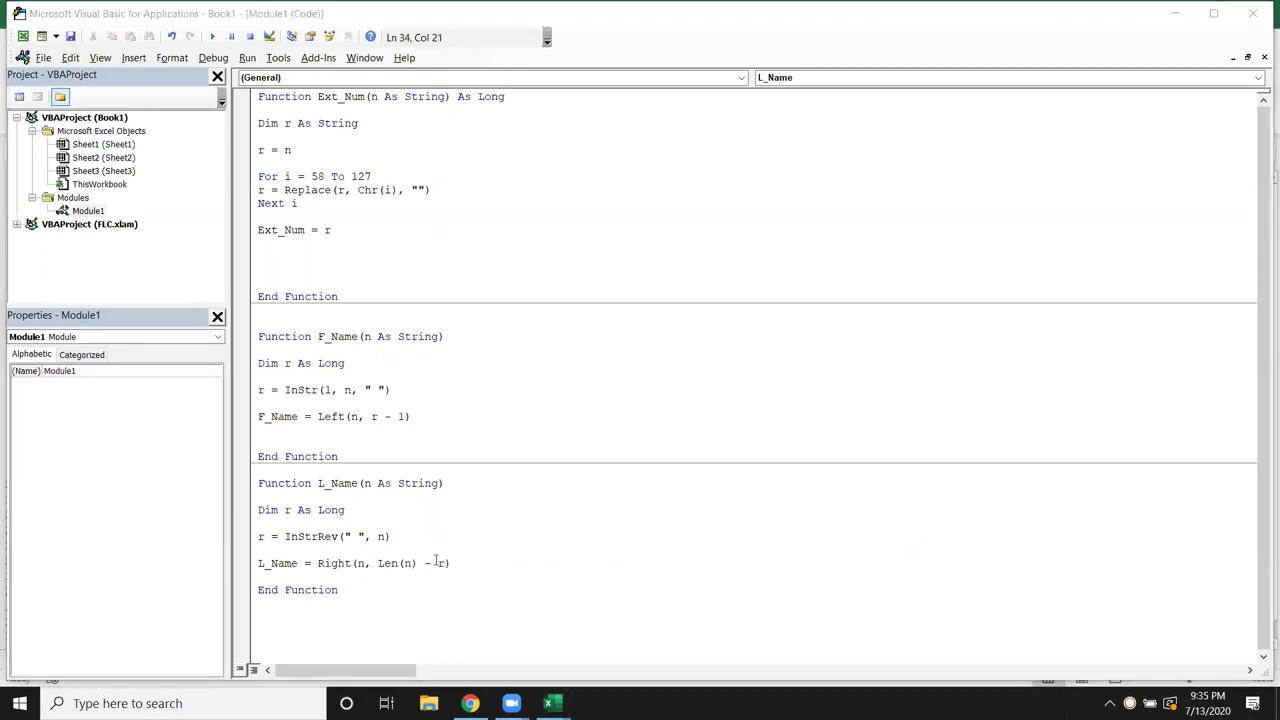
{"action": "key", "text": "alt+Tab"}
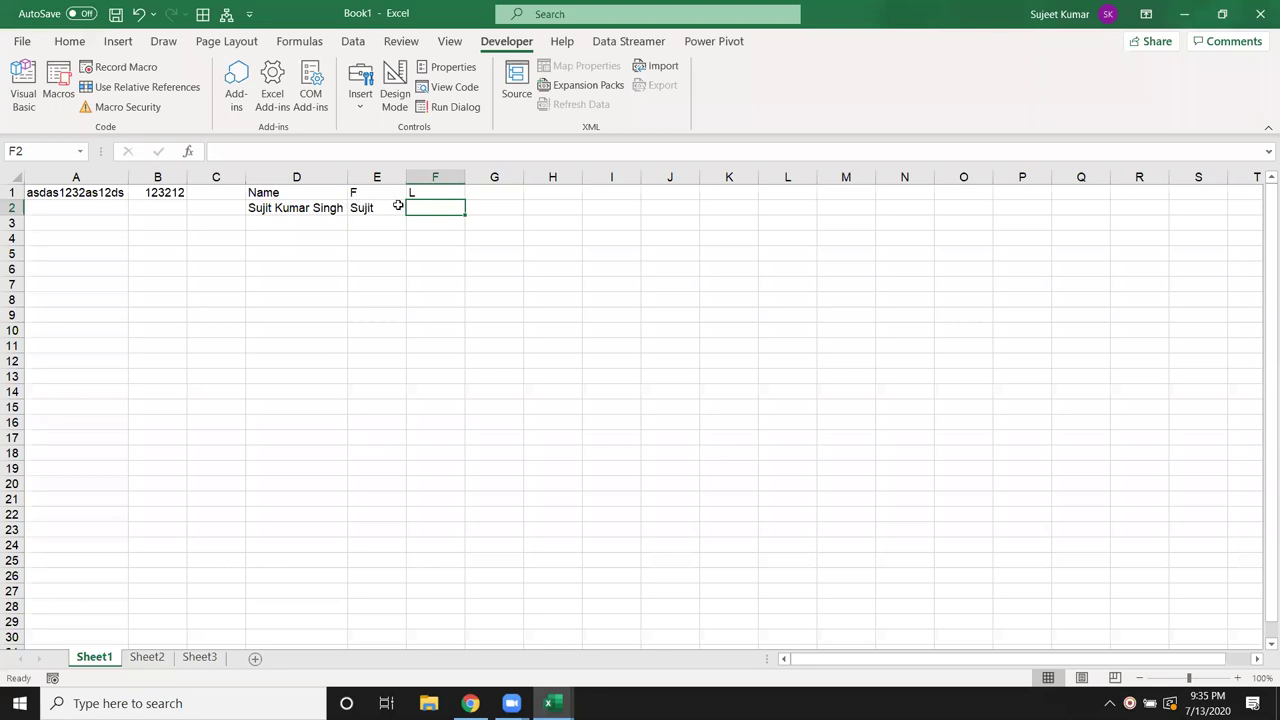
Enter =L_Name(D2) in F2 and recommit it; it still returns the whole name.
{"action": "type", "text": "=l"}
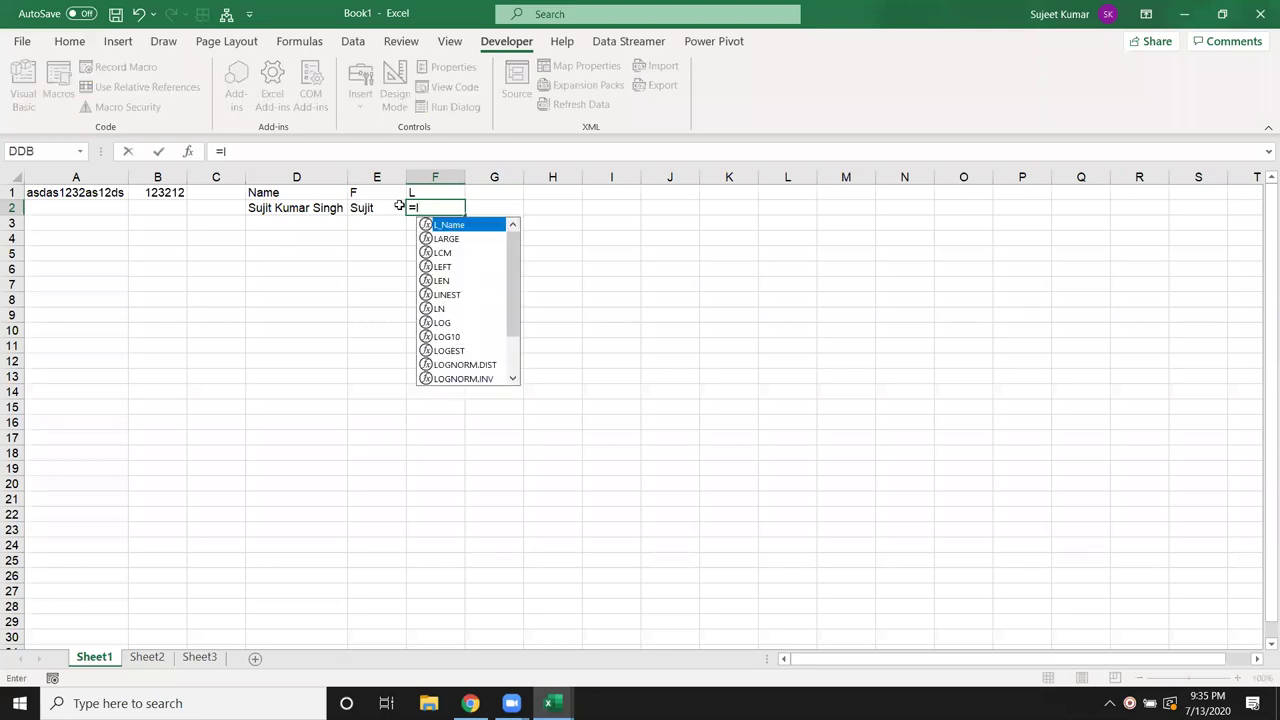
{"action": "key", "text": "Tab"}
{"action": "key", "text": "Left"}
{"action": "key", "text": "Left"}
{"action": "key", "text": "Return"}
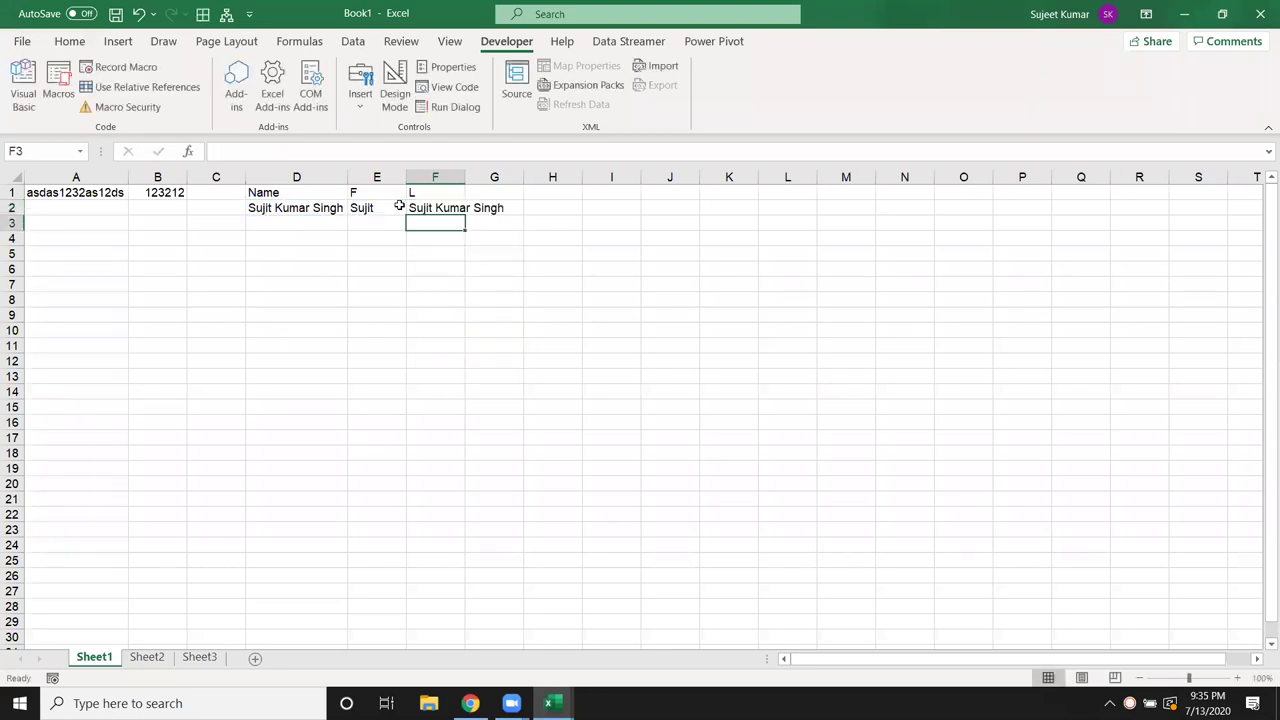
{"action": "key", "text": "Up"}
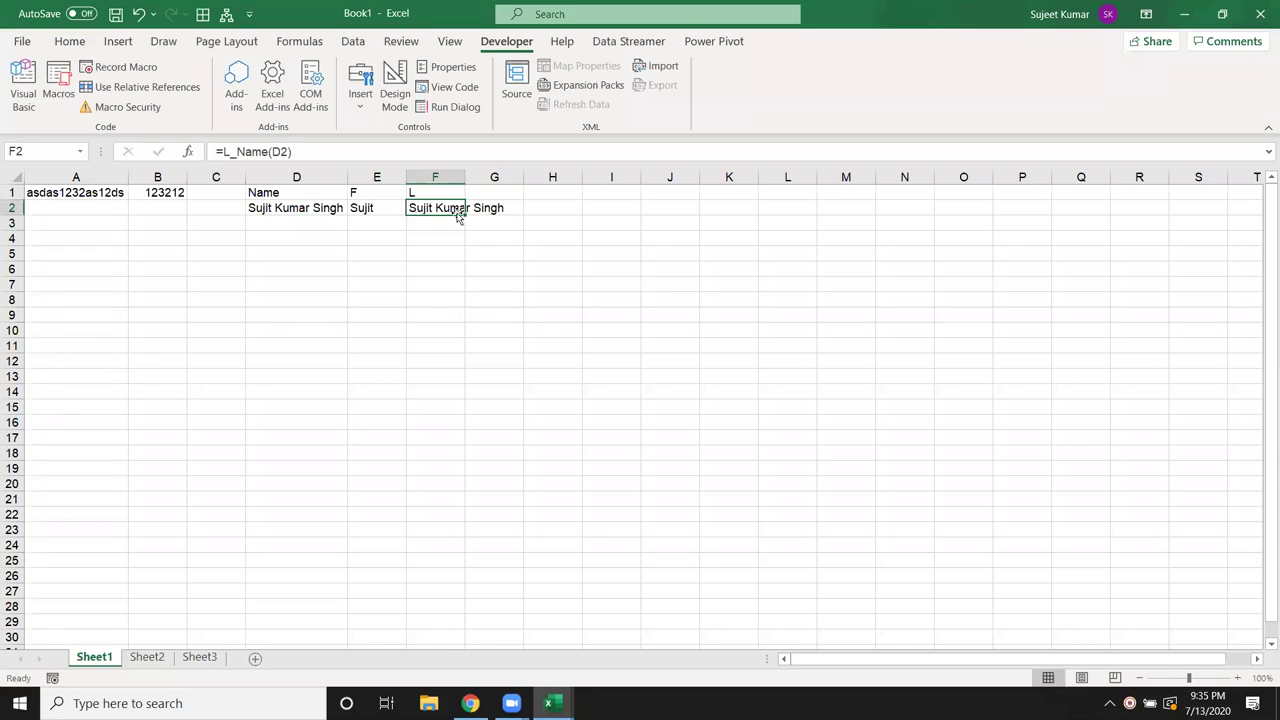
{"action": "double_click", "coordinate": [455, 208]}
{"action": "key", "text": "Return"}
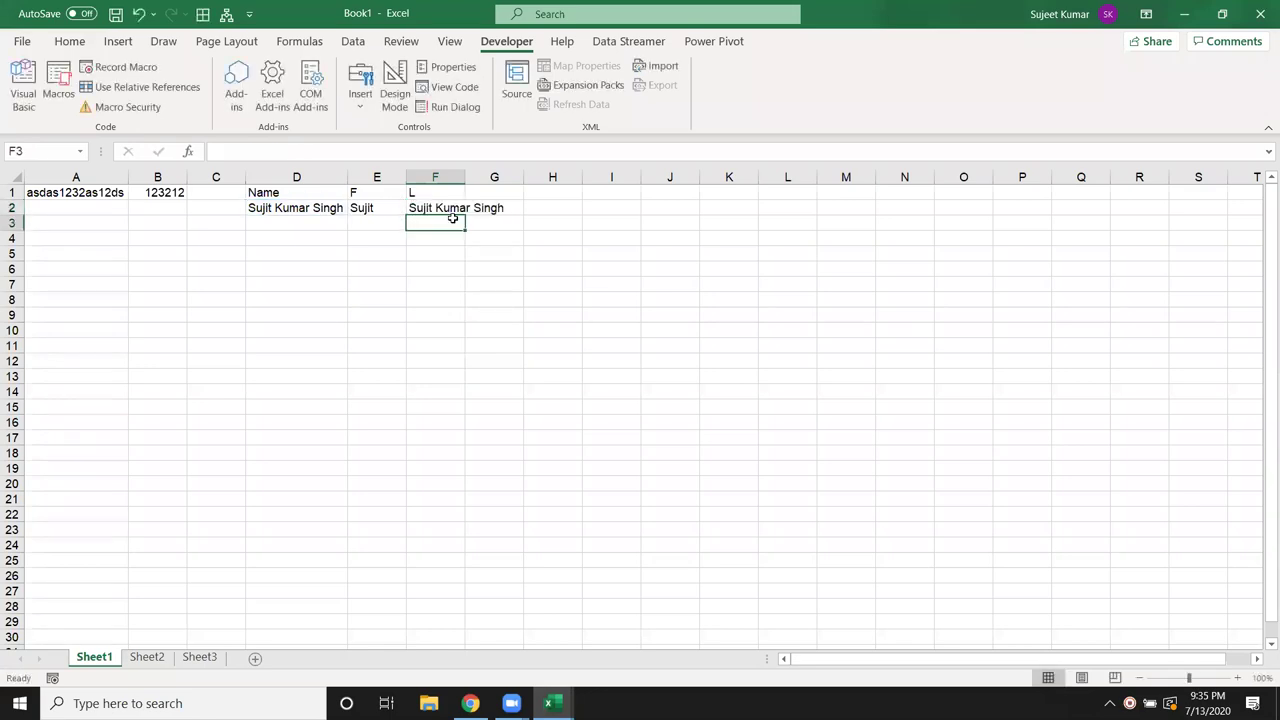
{"action": "key", "text": "Right"}
{"action": "key", "text": "alt"}
{"action": "key", "text": "alt"}
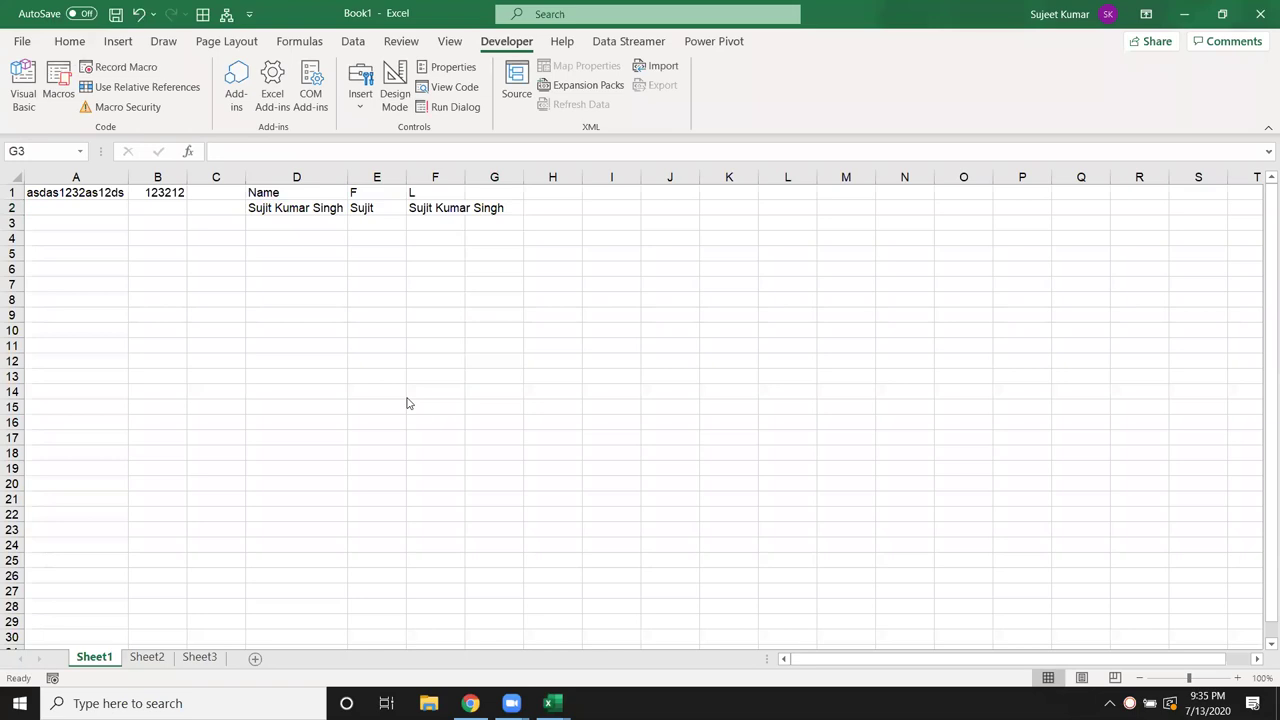
{"action": "key", "text": "alt+Tab"}
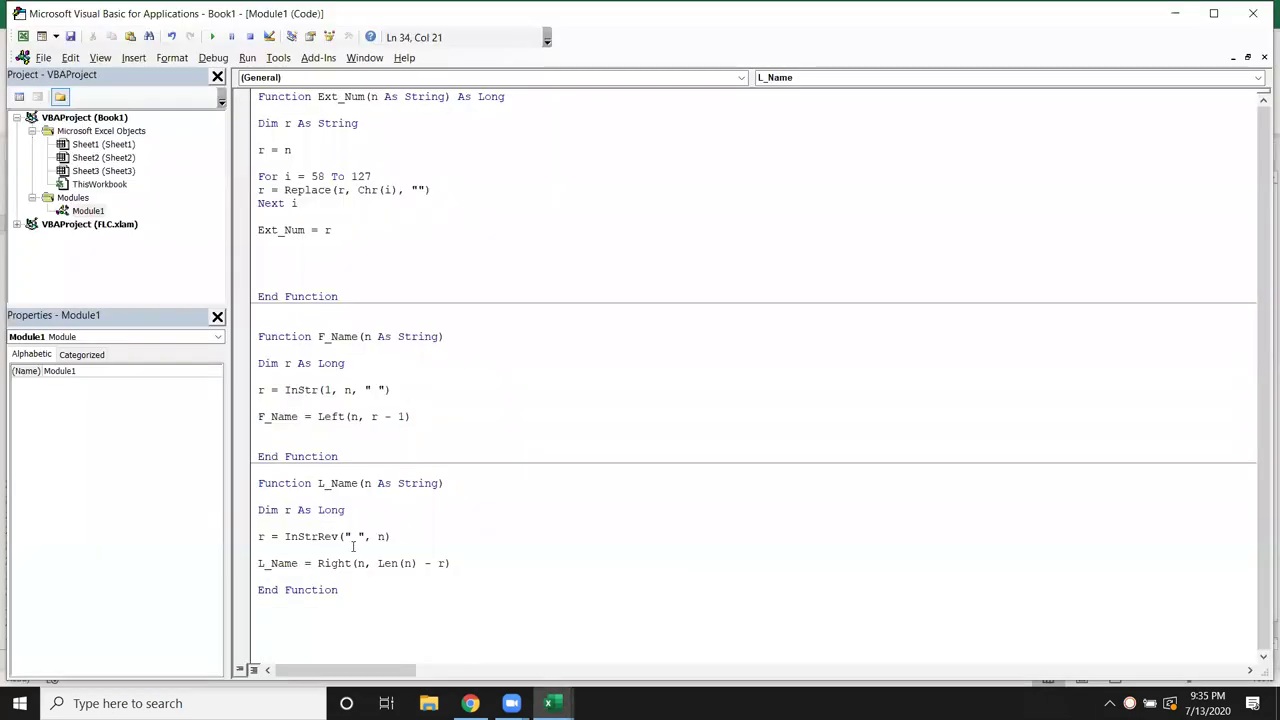
Change the L_Name search line to r = InStrRev(n, " ").
{"action": "left_click", "coordinate": [347, 536]}
{"action": "type", "text": "n,"}
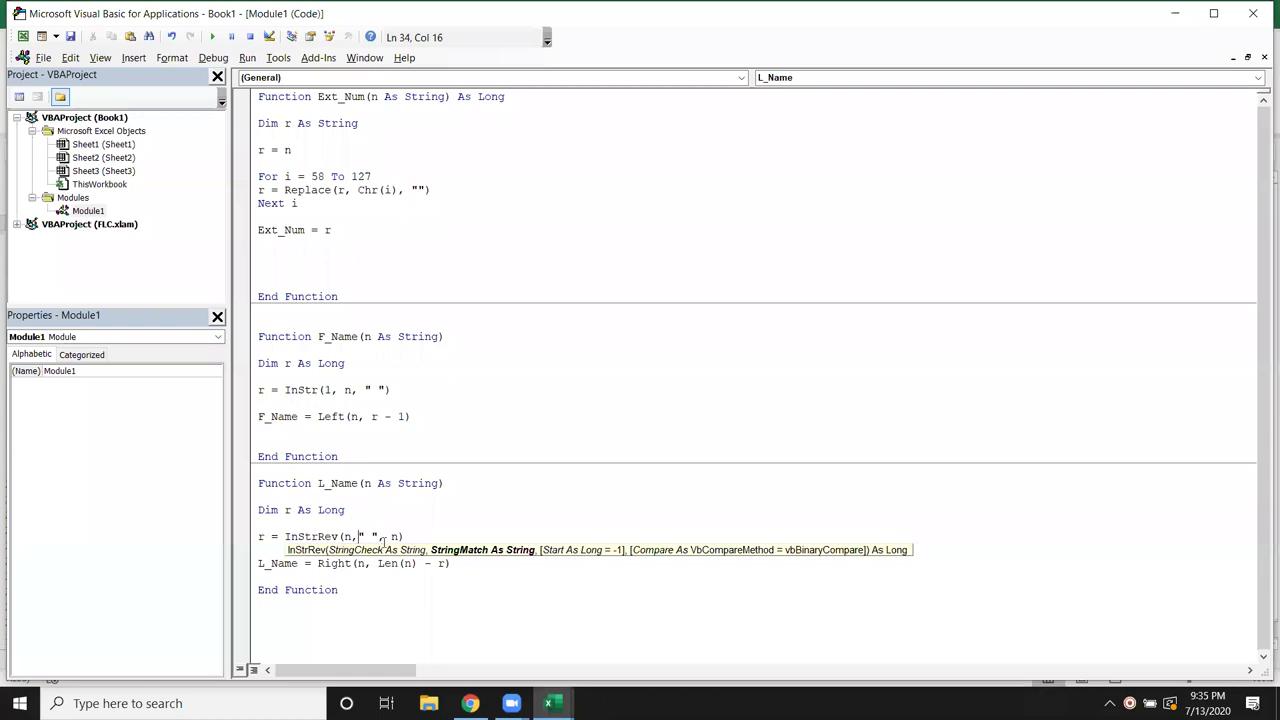
{"action": "left_click", "coordinate": [392, 537]}
{"action": "key", "text": "Delete"}
{"action": "key", "text": "BackSpace"}
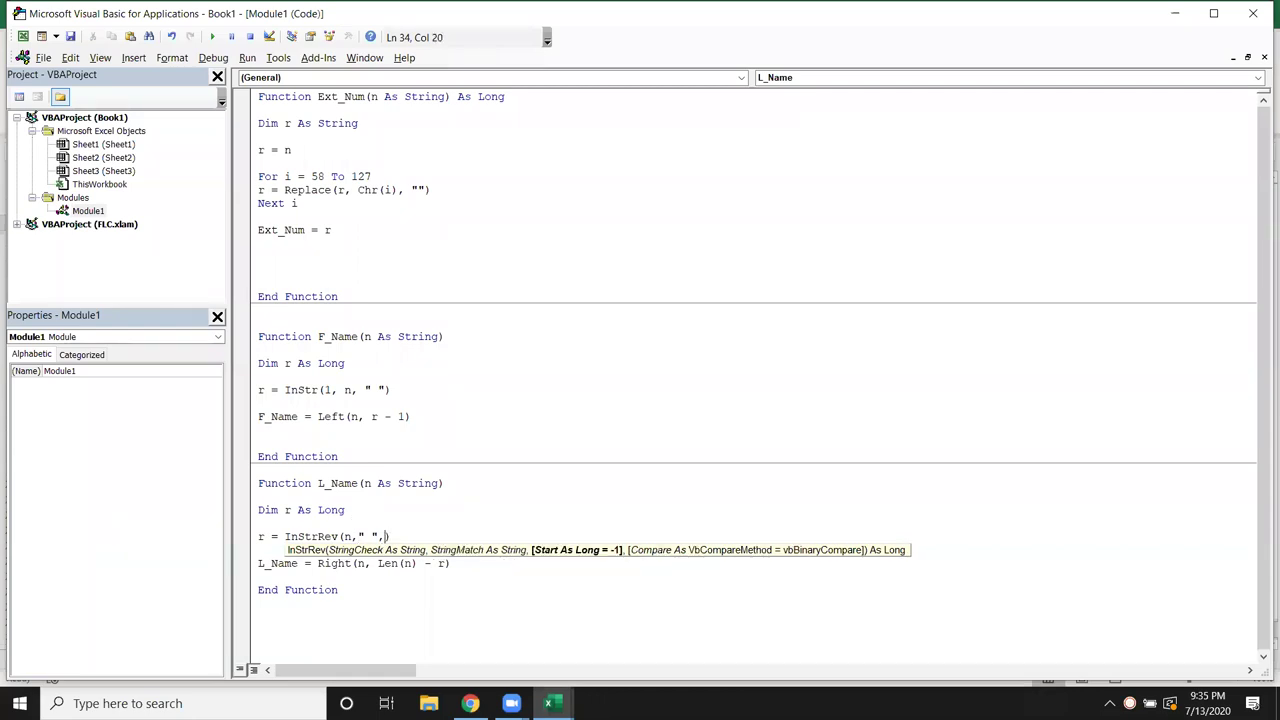
{"action": "key", "text": "BackSpace"}
{"action": "left_click", "coordinate": [358, 585]}
{"action": "left_click", "coordinate": [351, 536]}
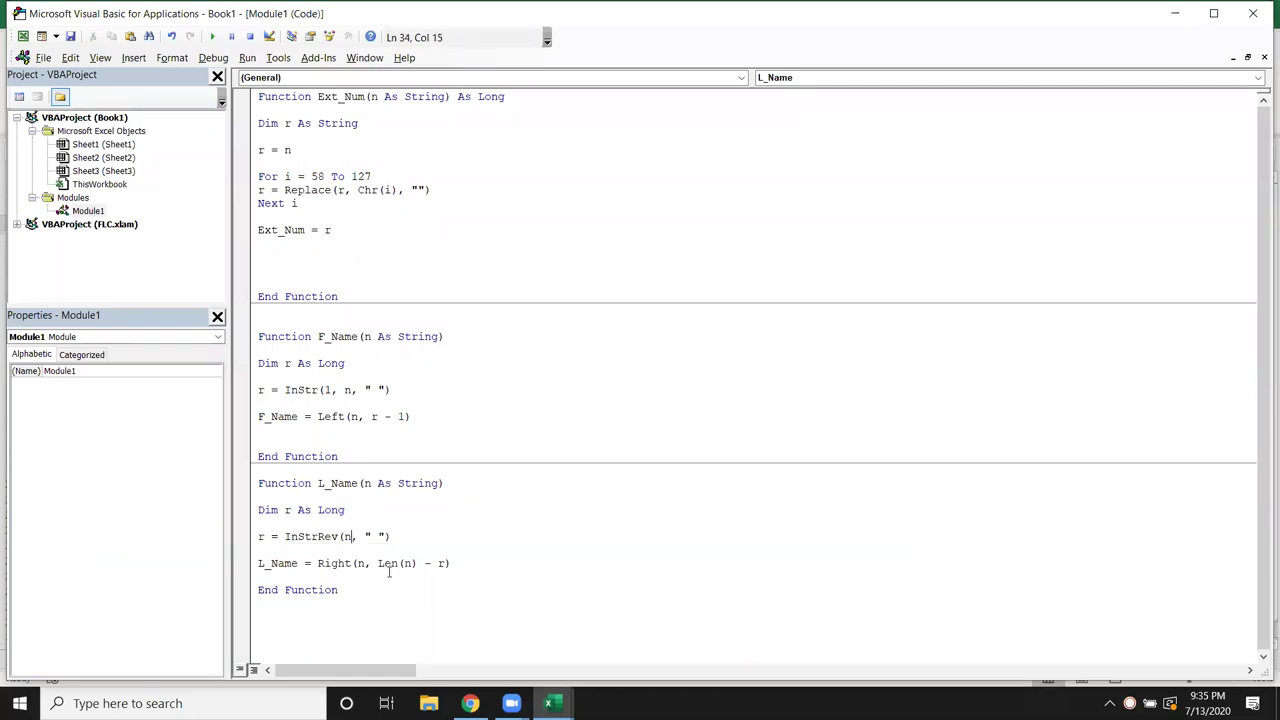
Recalculate F2 in Excel so it shows only the surname.
{"action": "key", "text": "alt+Tab"}
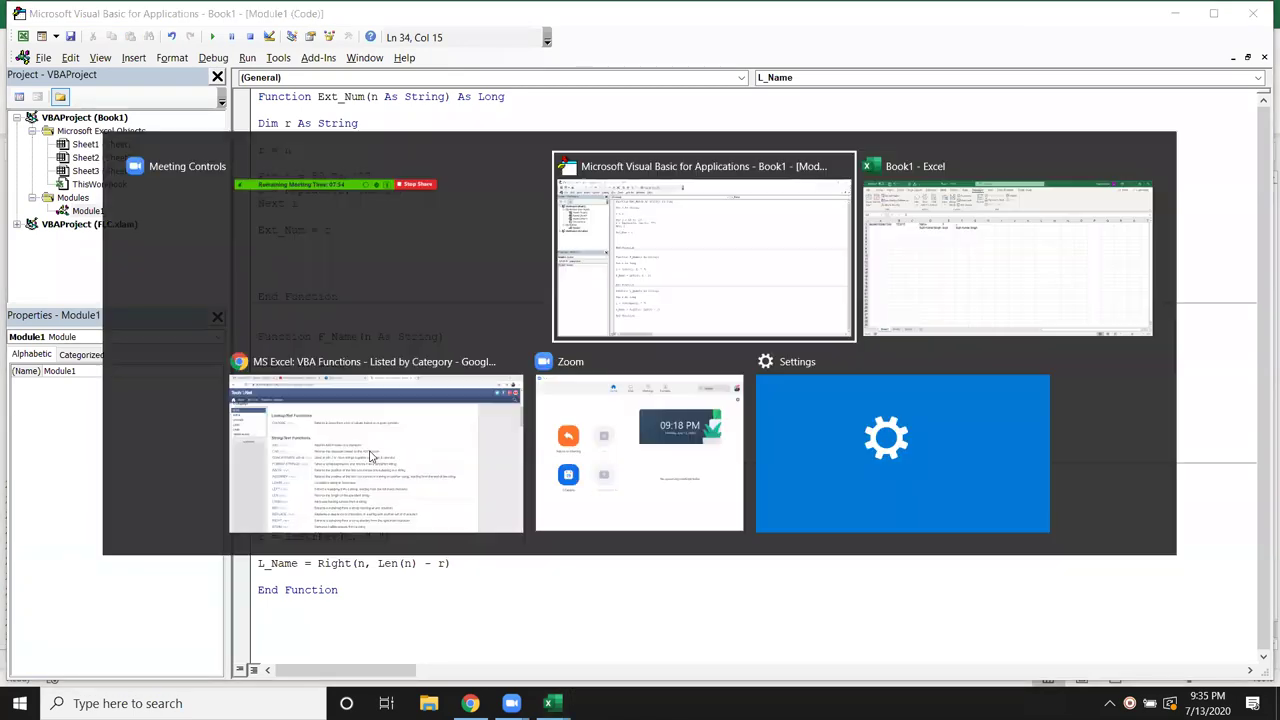
{"action": "key", "text": "alt+Tab"}
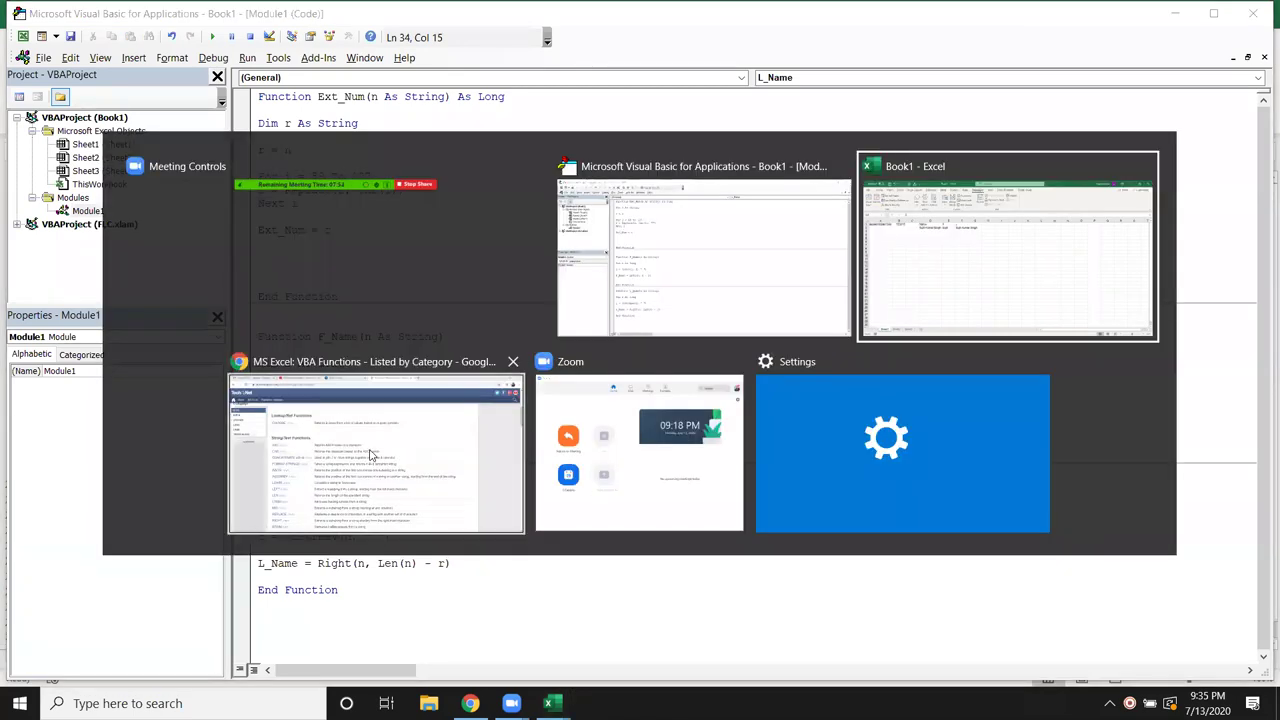
{"action": "double_click", "coordinate": [430, 207]}
{"action": "key", "text": "Return"}
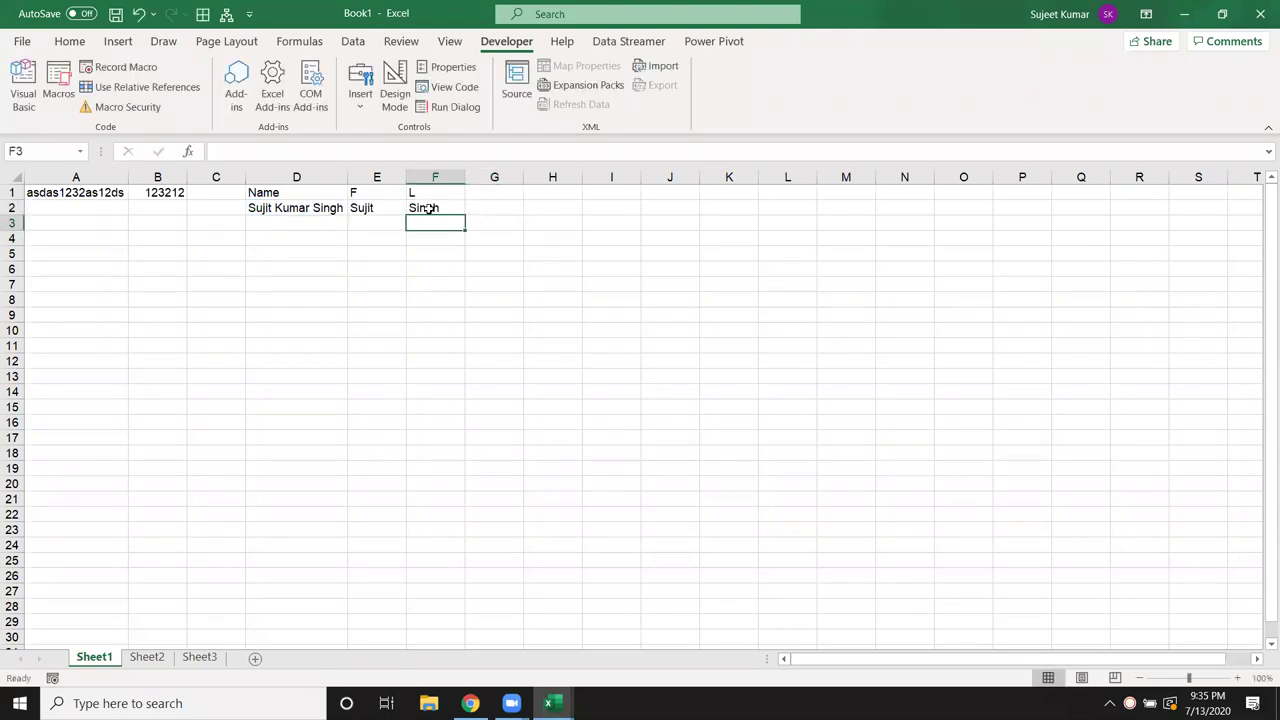
{"action": "left_click", "coordinate": [425, 209]}
{"action": "key", "text": "alt+Tab"}
{"action": "key", "text": "alt+Tab"}
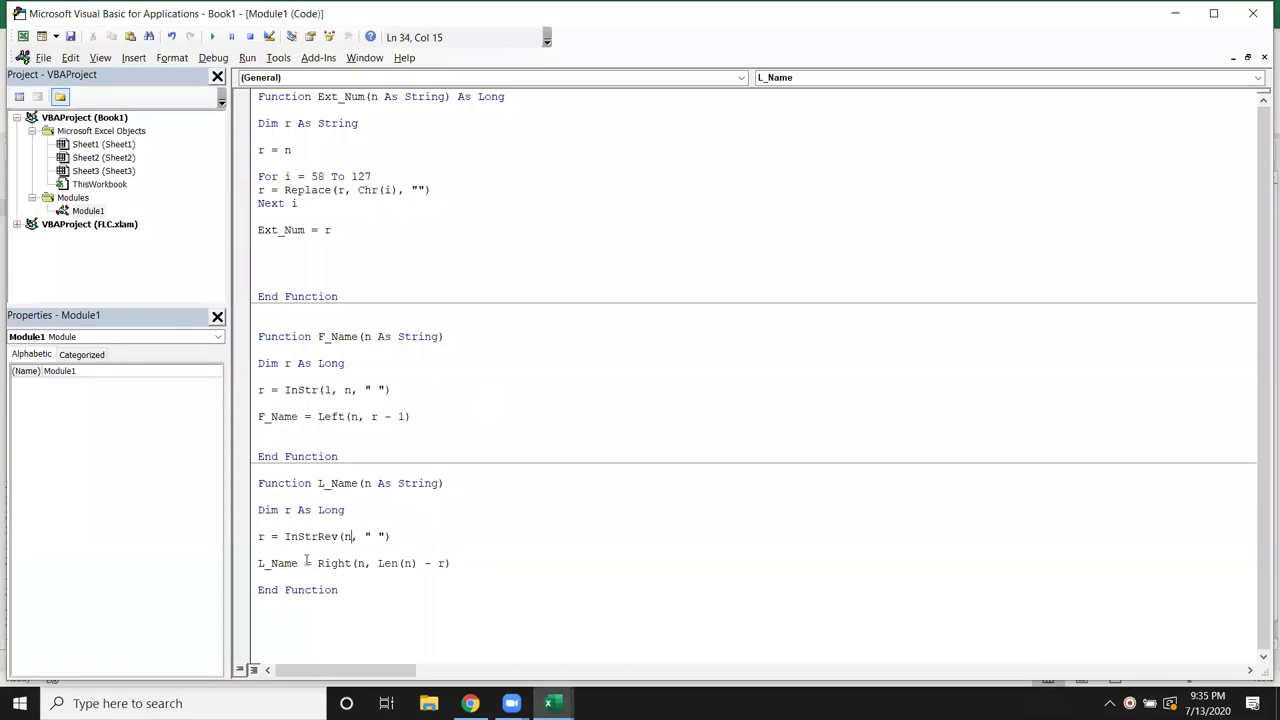
{"action": "left_click_drag", "start_coordinate": [259, 564], "coordinate": [445, 565]}
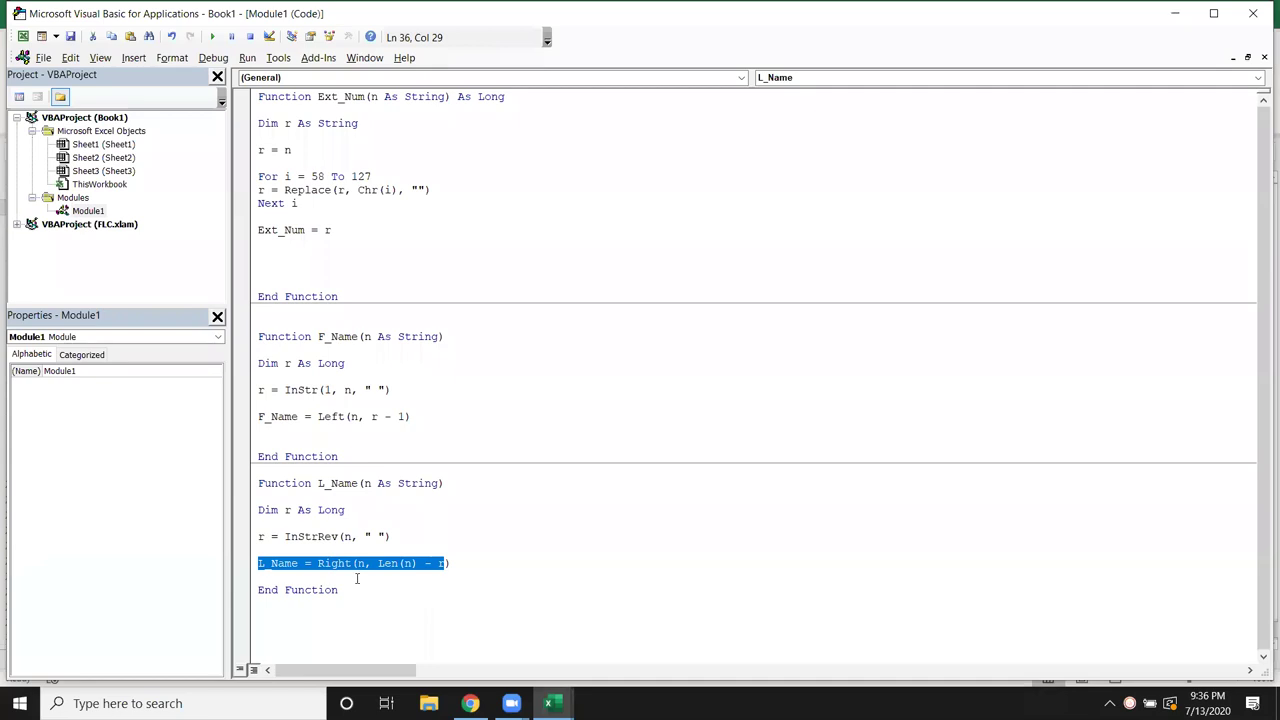
{"action": "left_click", "coordinate": [356, 578]}
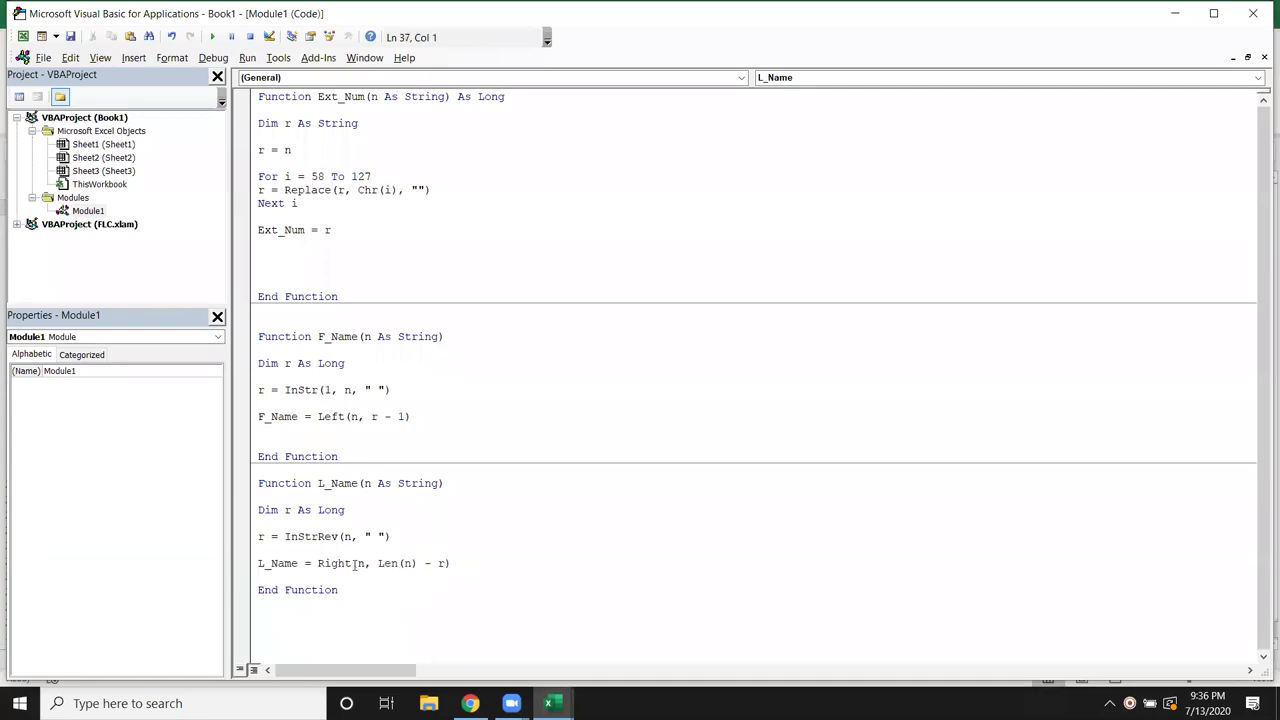
{"action": "double_click", "coordinate": [361, 564]}
{"action": "mouse_move", "coordinate": [377, 564]}
{"action": "left_mouse_down"}
{"action": "mouse_move", "coordinate": [426, 564]}
{"action": "mouse_move", "coordinate": [284, 538]}
{"action": "left_mouse_up"}
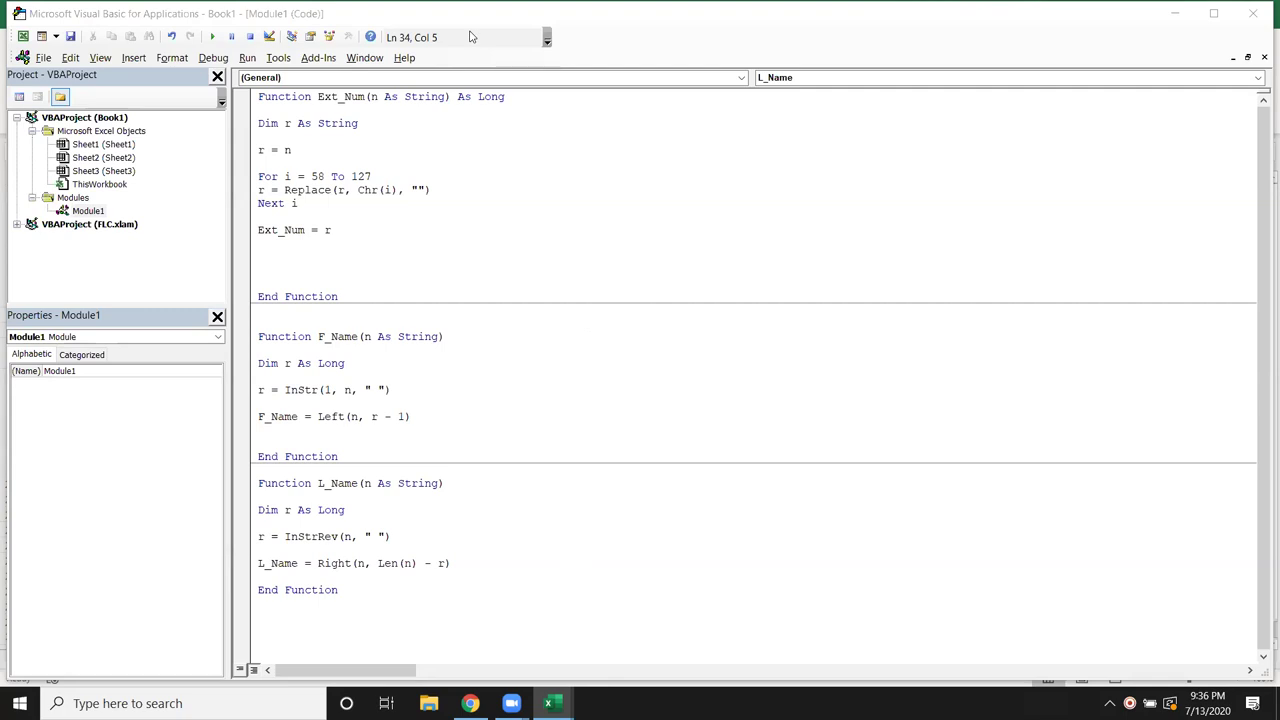
Highlight the Replace, Chr, InStr and InStrRev calls in the module, then show the TechOnTheNet functions list.
{"action": "mouse_move", "coordinate": [338, 590]}
{"action": "left_mouse_down"}
{"action": "mouse_move", "coordinate": [227, 392]}
{"action": "mouse_move", "coordinate": [259, 95]}
{"action": "left_mouse_up"}
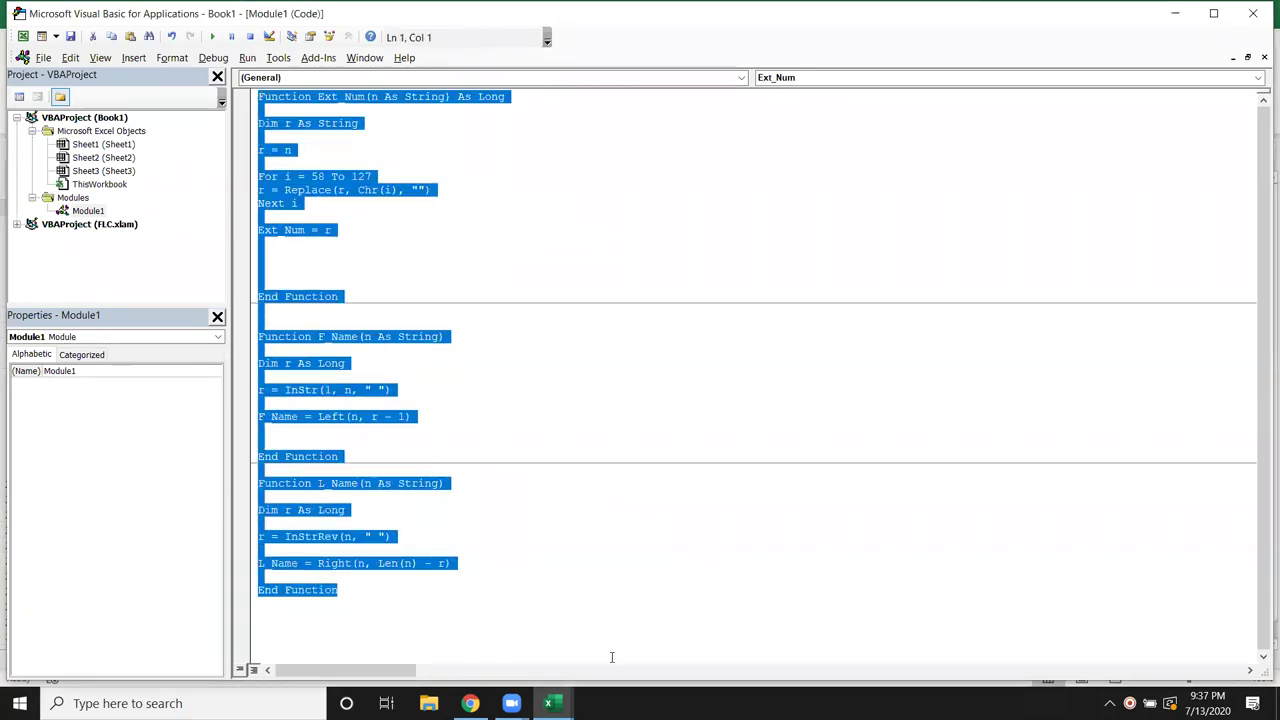
{"action": "left_click", "coordinate": [405, 140]}
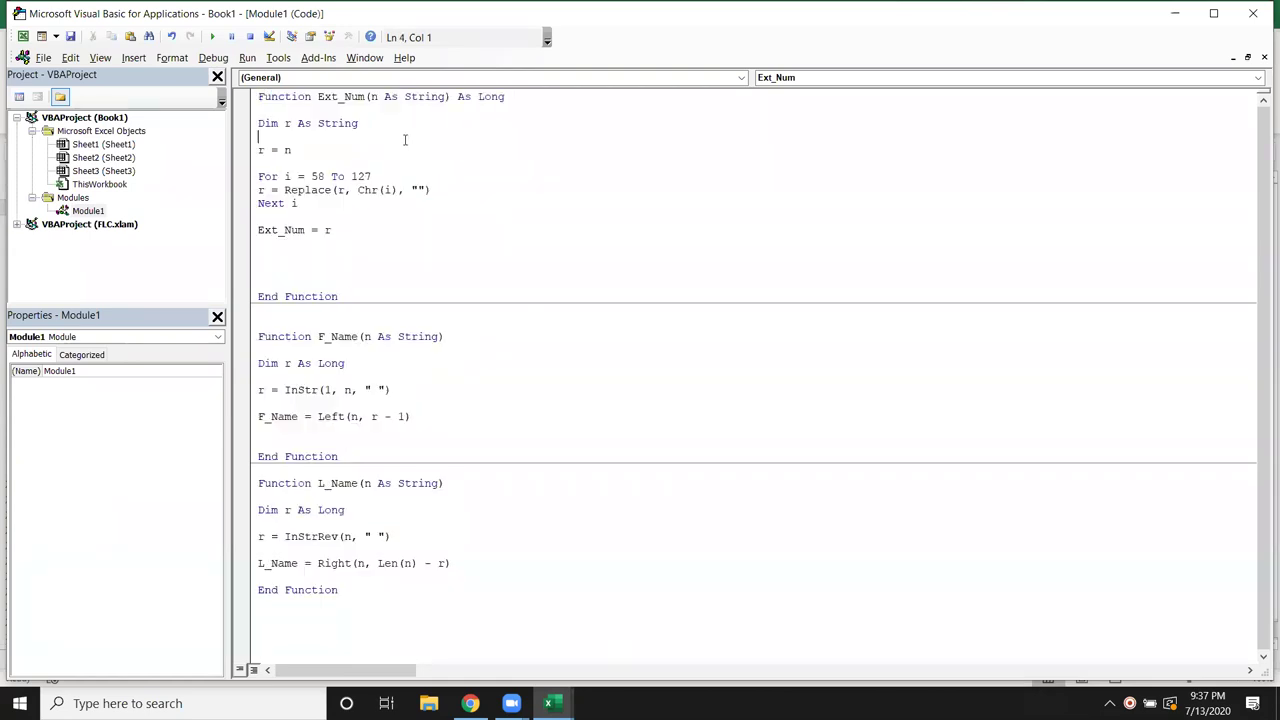
{"action": "double_click", "coordinate": [314, 190]}
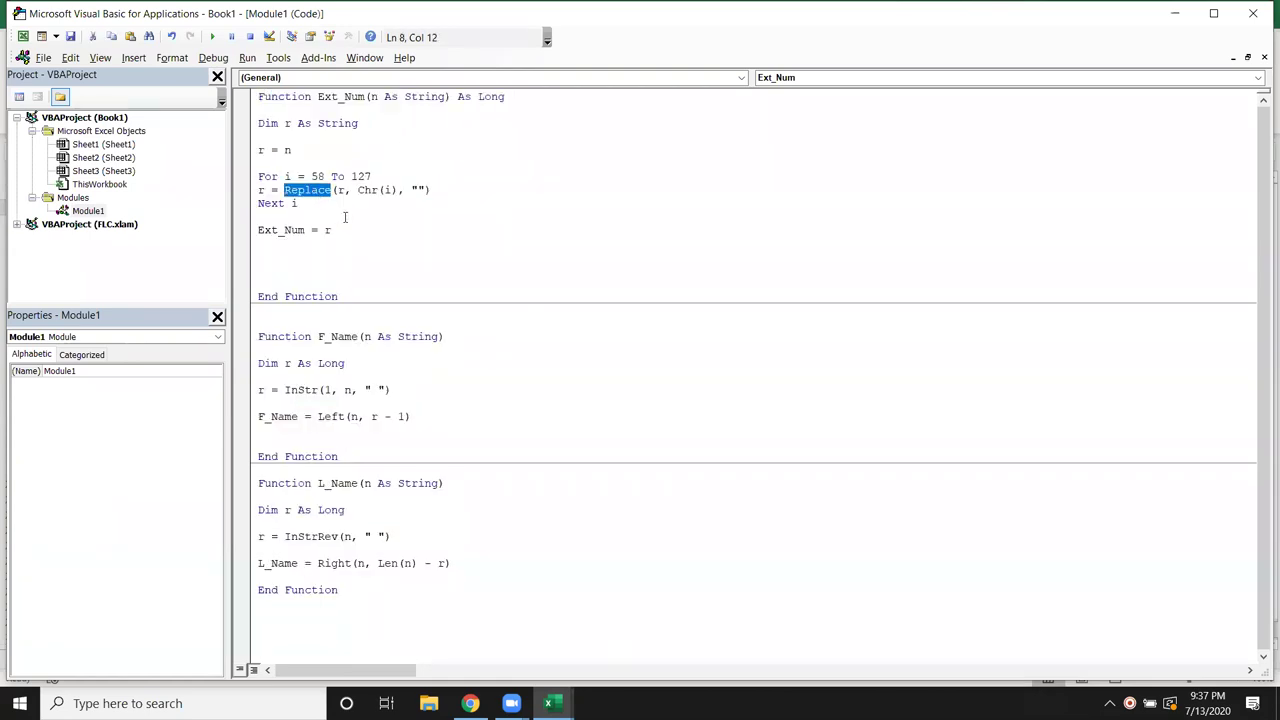
{"action": "double_click", "coordinate": [372, 190]}
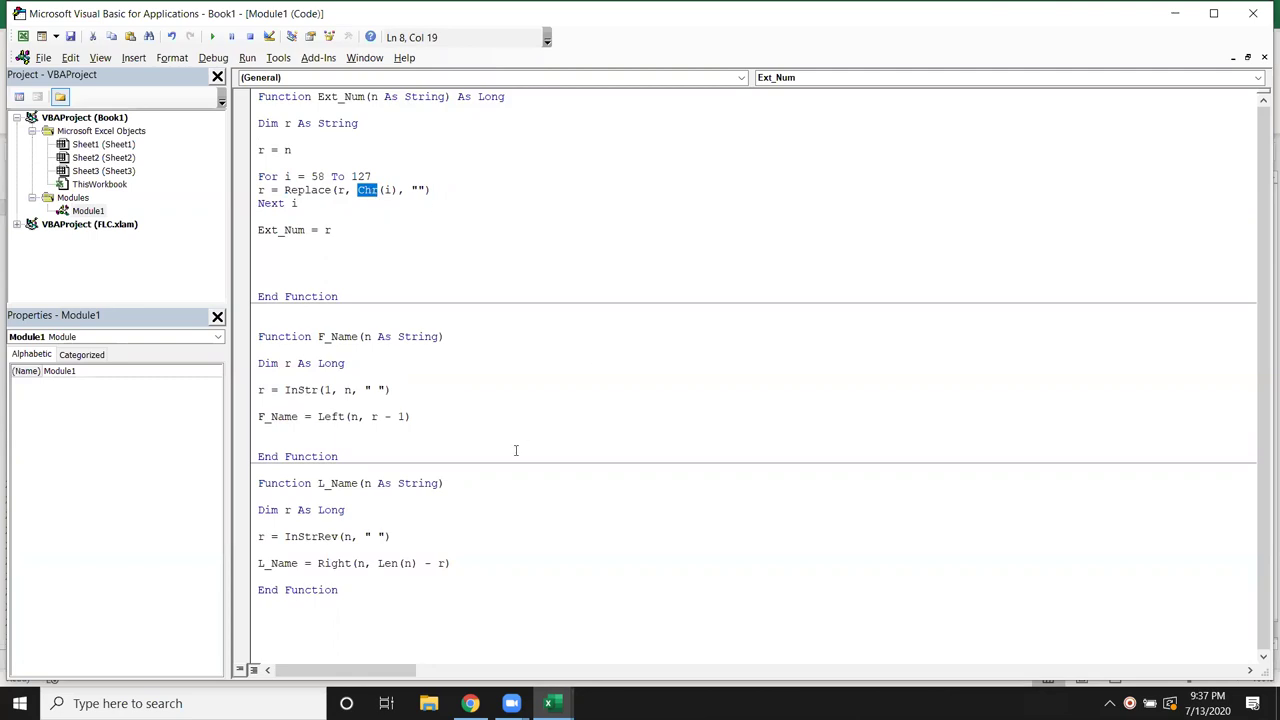
{"action": "double_click", "coordinate": [312, 390]}
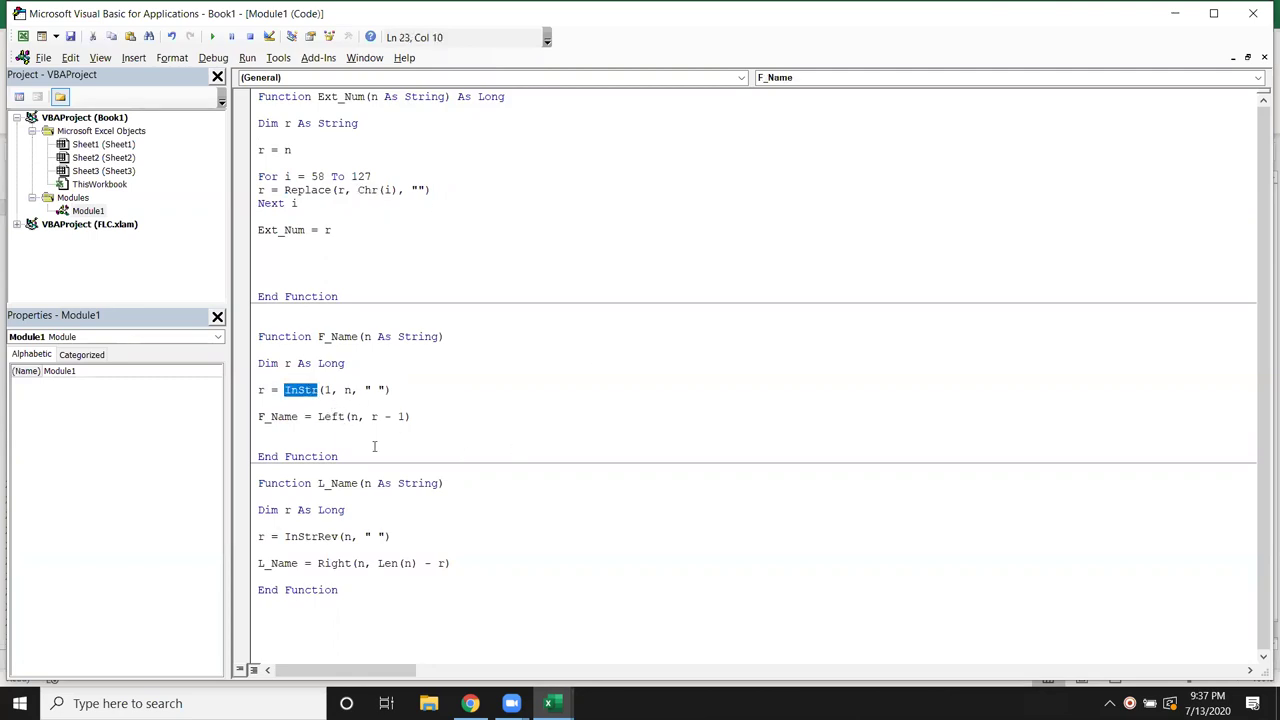
{"action": "double_click", "coordinate": [320, 537]}
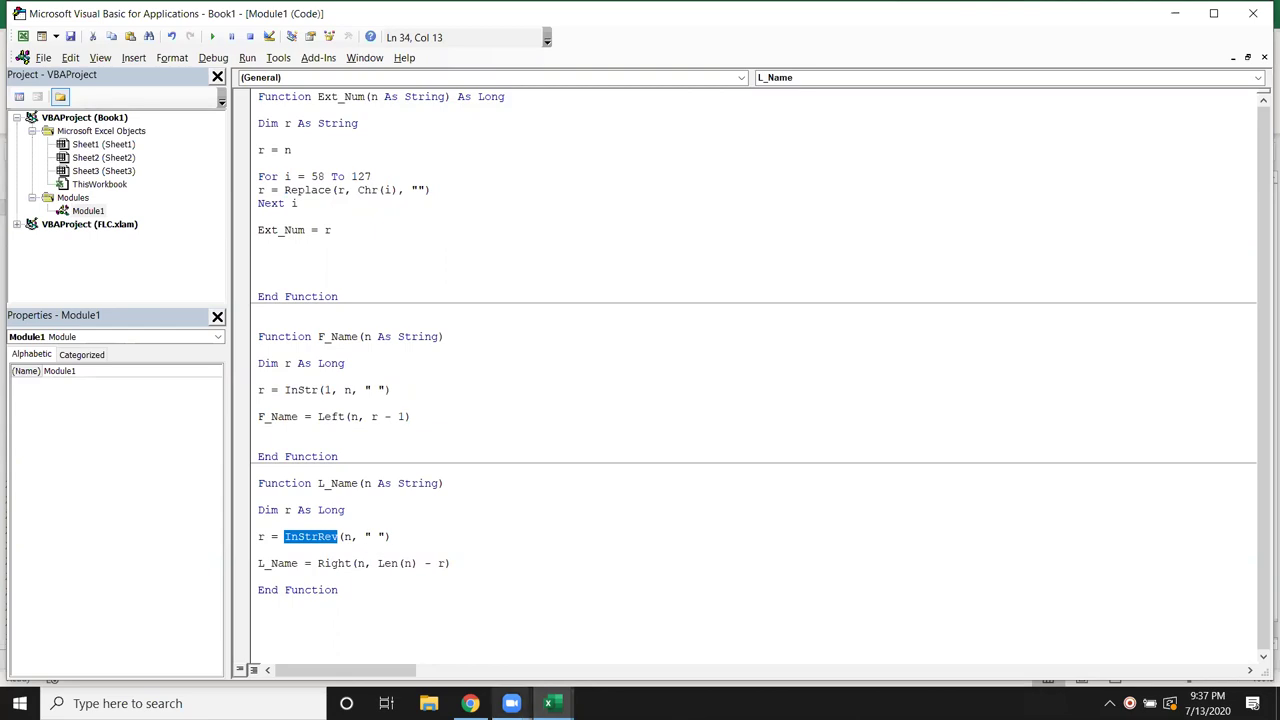
{"action": "mouse_move", "coordinate": [469, 703]}
{"action": "left_click", "coordinate": [480, 690]}
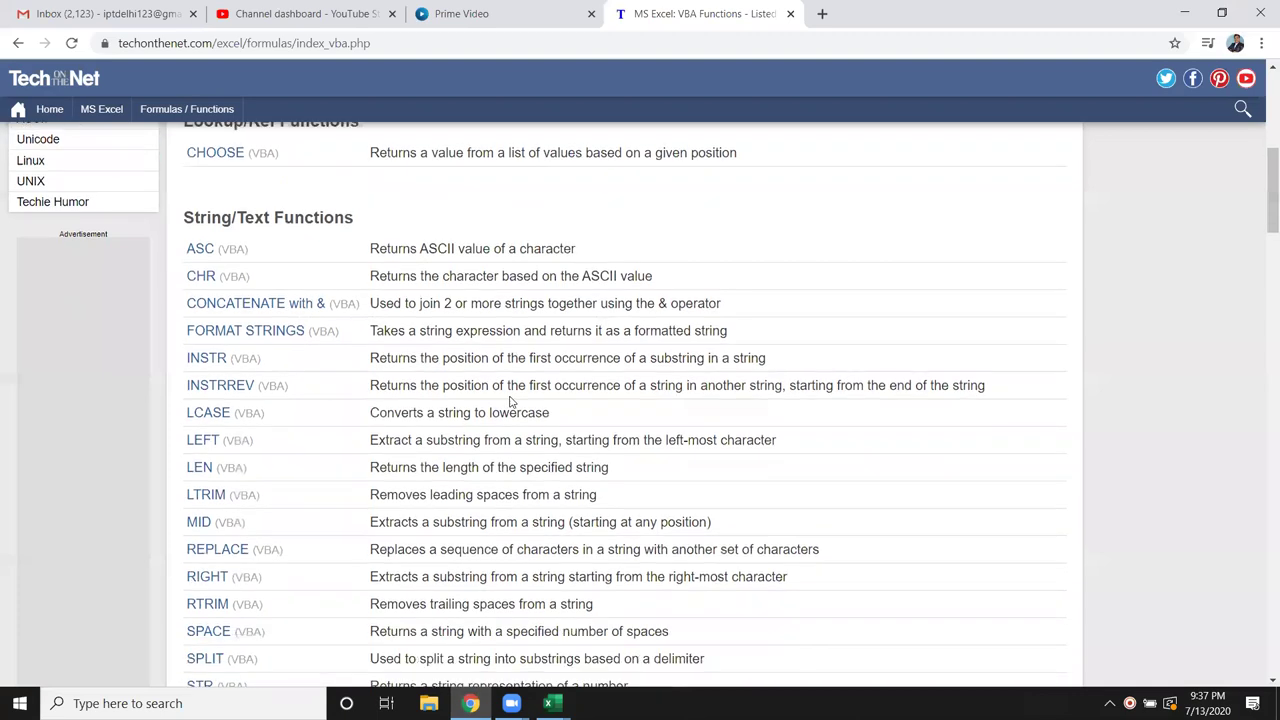
Browse TechOnTheNet's VBA String/Text Functions list, then minimize Chrome to get back to Sheet1.
{"action": "scroll", "coordinate": [514, 404], "scroll_direction": "down", "scroll_amount": 2}
{"action": "scroll", "coordinate": [237, 531], "scroll_direction": "down", "scroll_amount": 1}
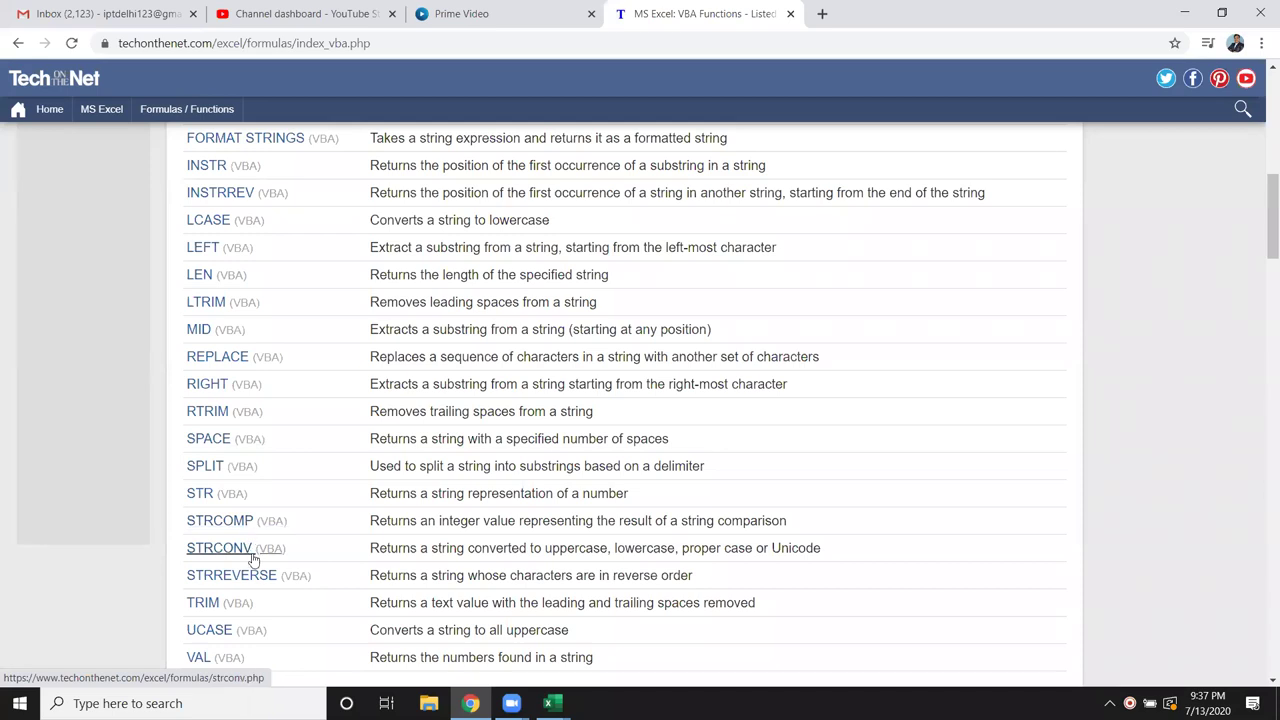
{"action": "scroll", "coordinate": [252, 560], "scroll_direction": "down", "scroll_amount": 2}
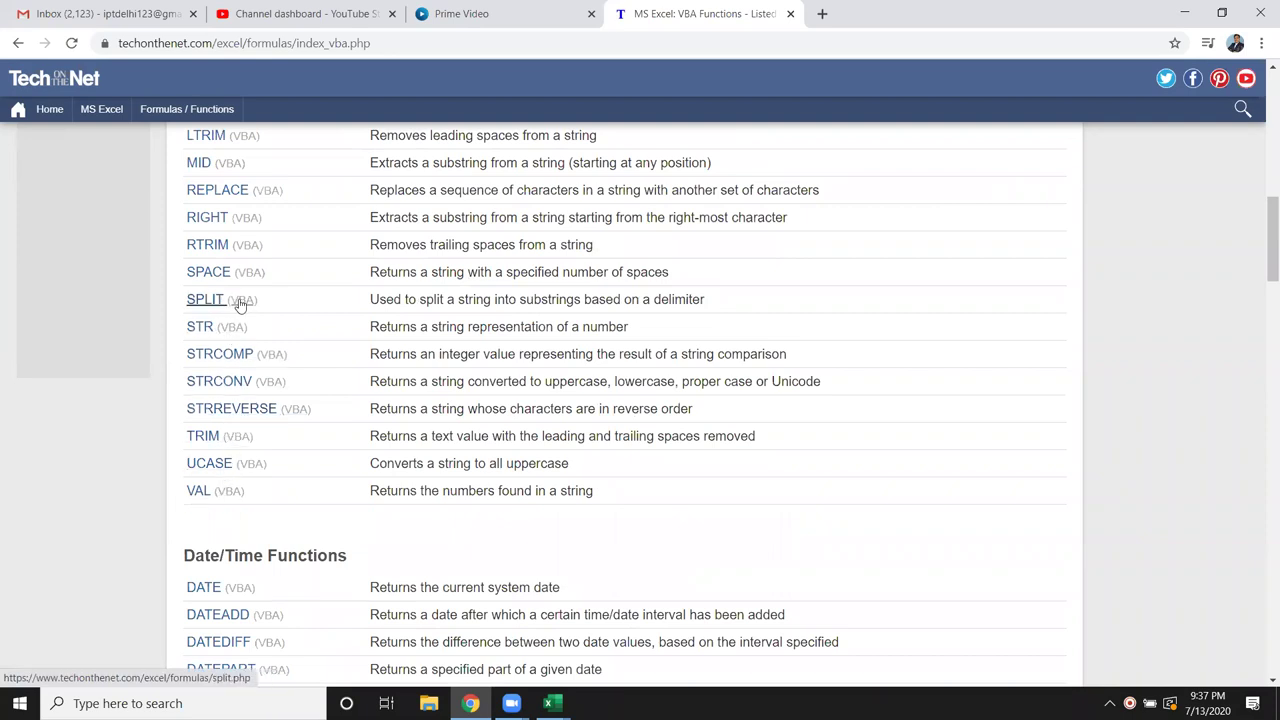
{"action": "scroll", "coordinate": [240, 305], "scroll_direction": "up", "scroll_amount": 2}
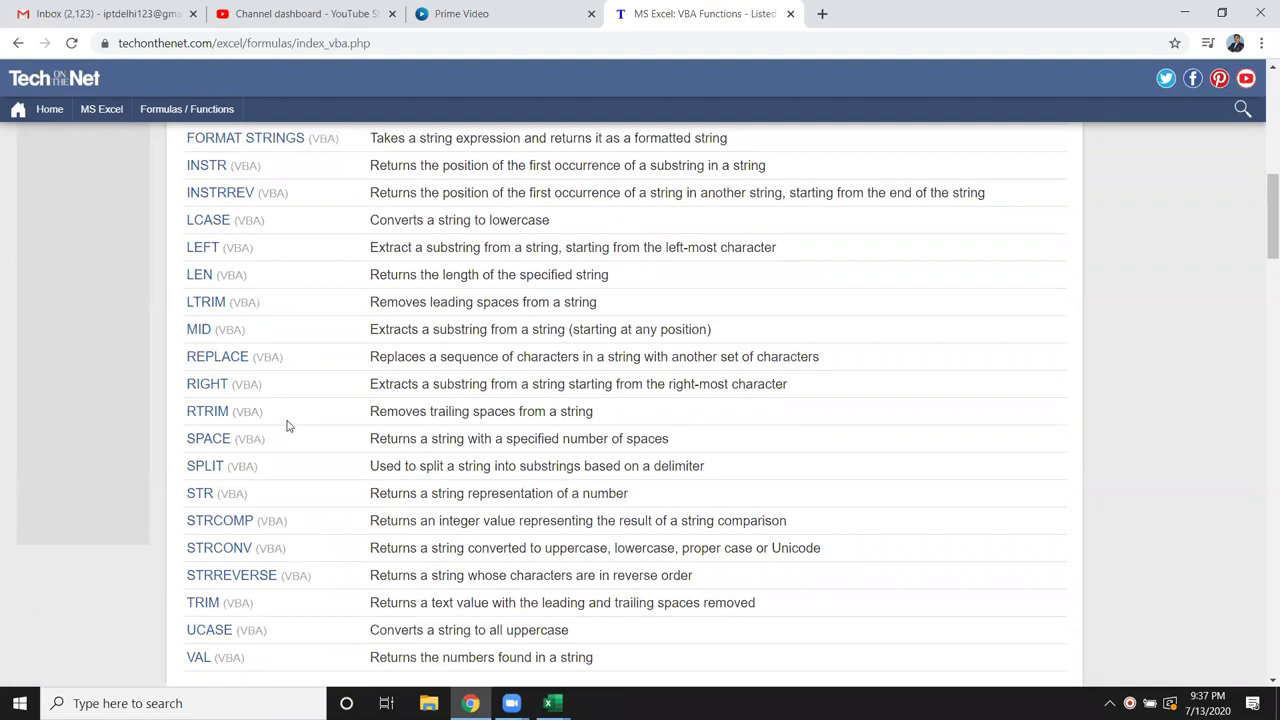
{"action": "scroll", "coordinate": [287, 426], "scroll_direction": "up", "scroll_amount": 2}
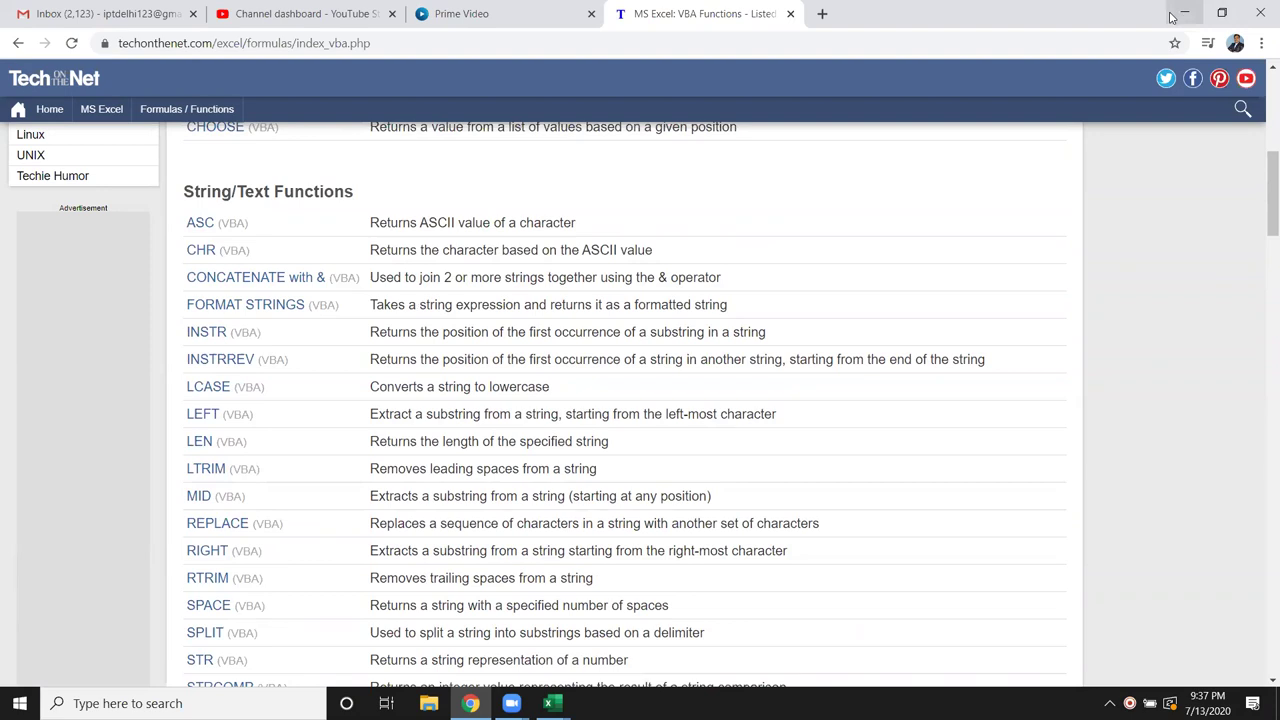
{"action": "left_click", "coordinate": [1183, 17]}
{"action": "left_click", "coordinate": [1184, 18]}
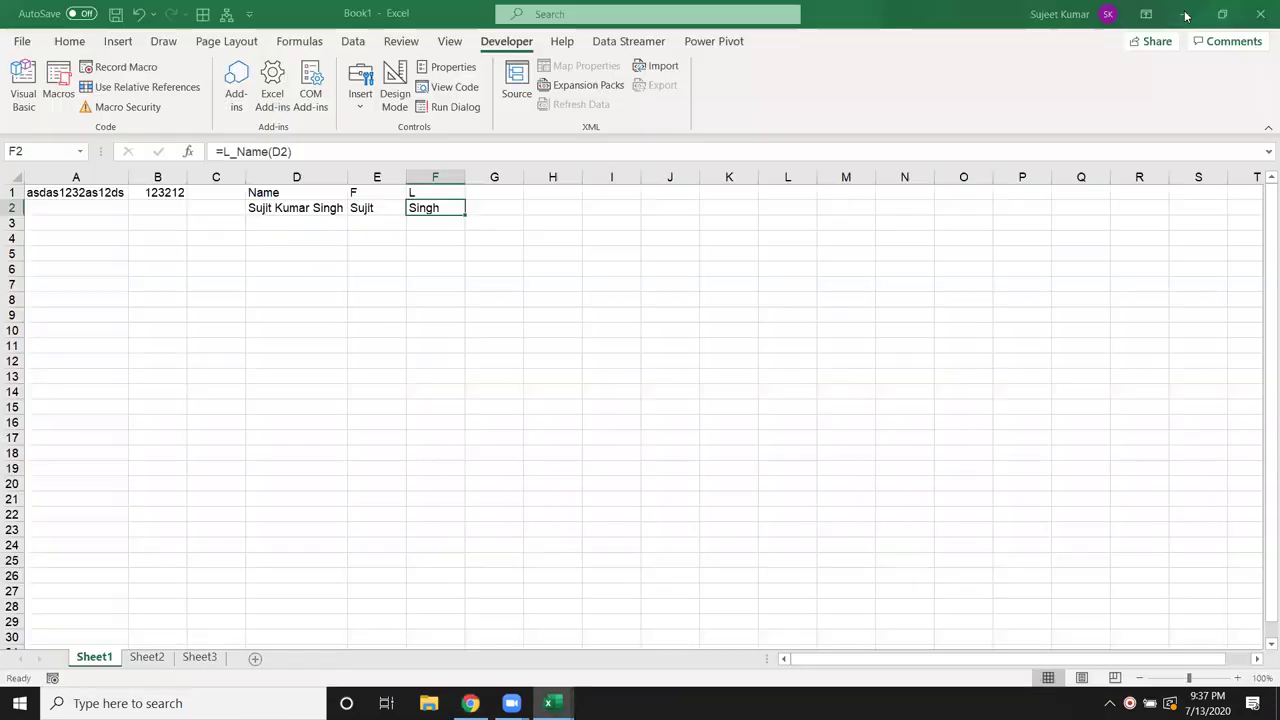
{"action": "left_click", "coordinate": [372, 207]}
{"action": "left_click", "coordinate": [312, 211]}
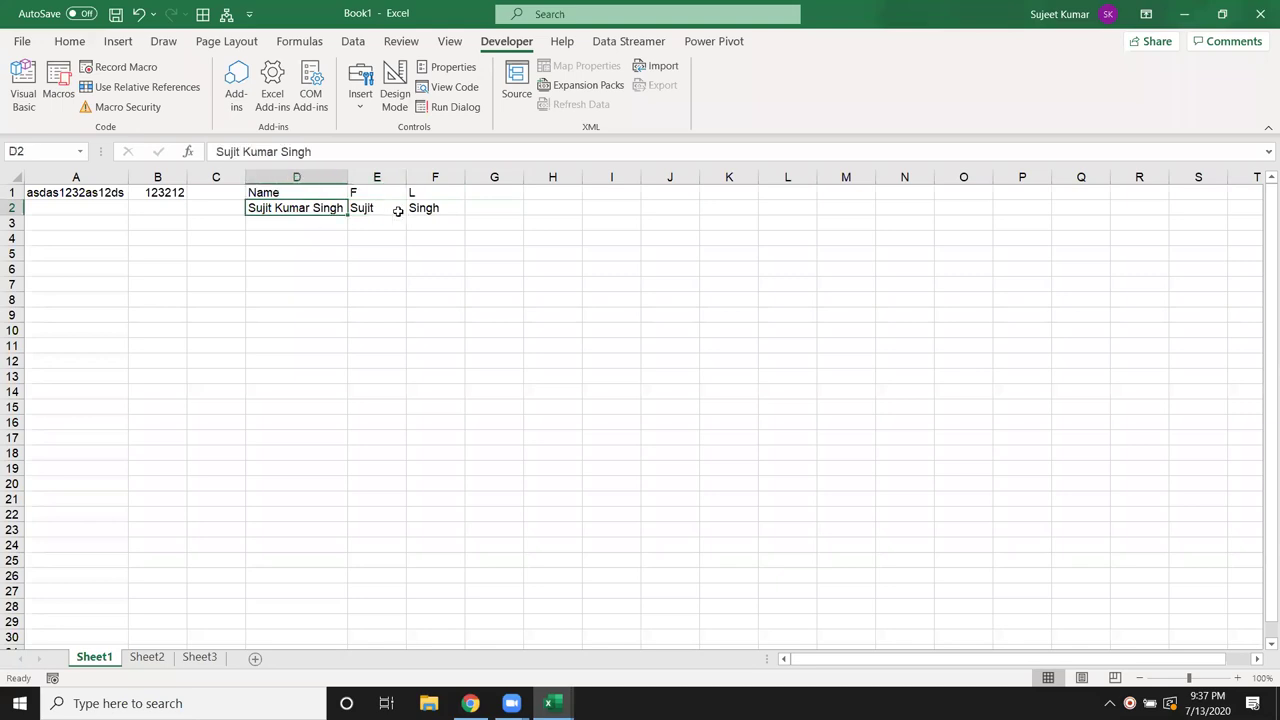